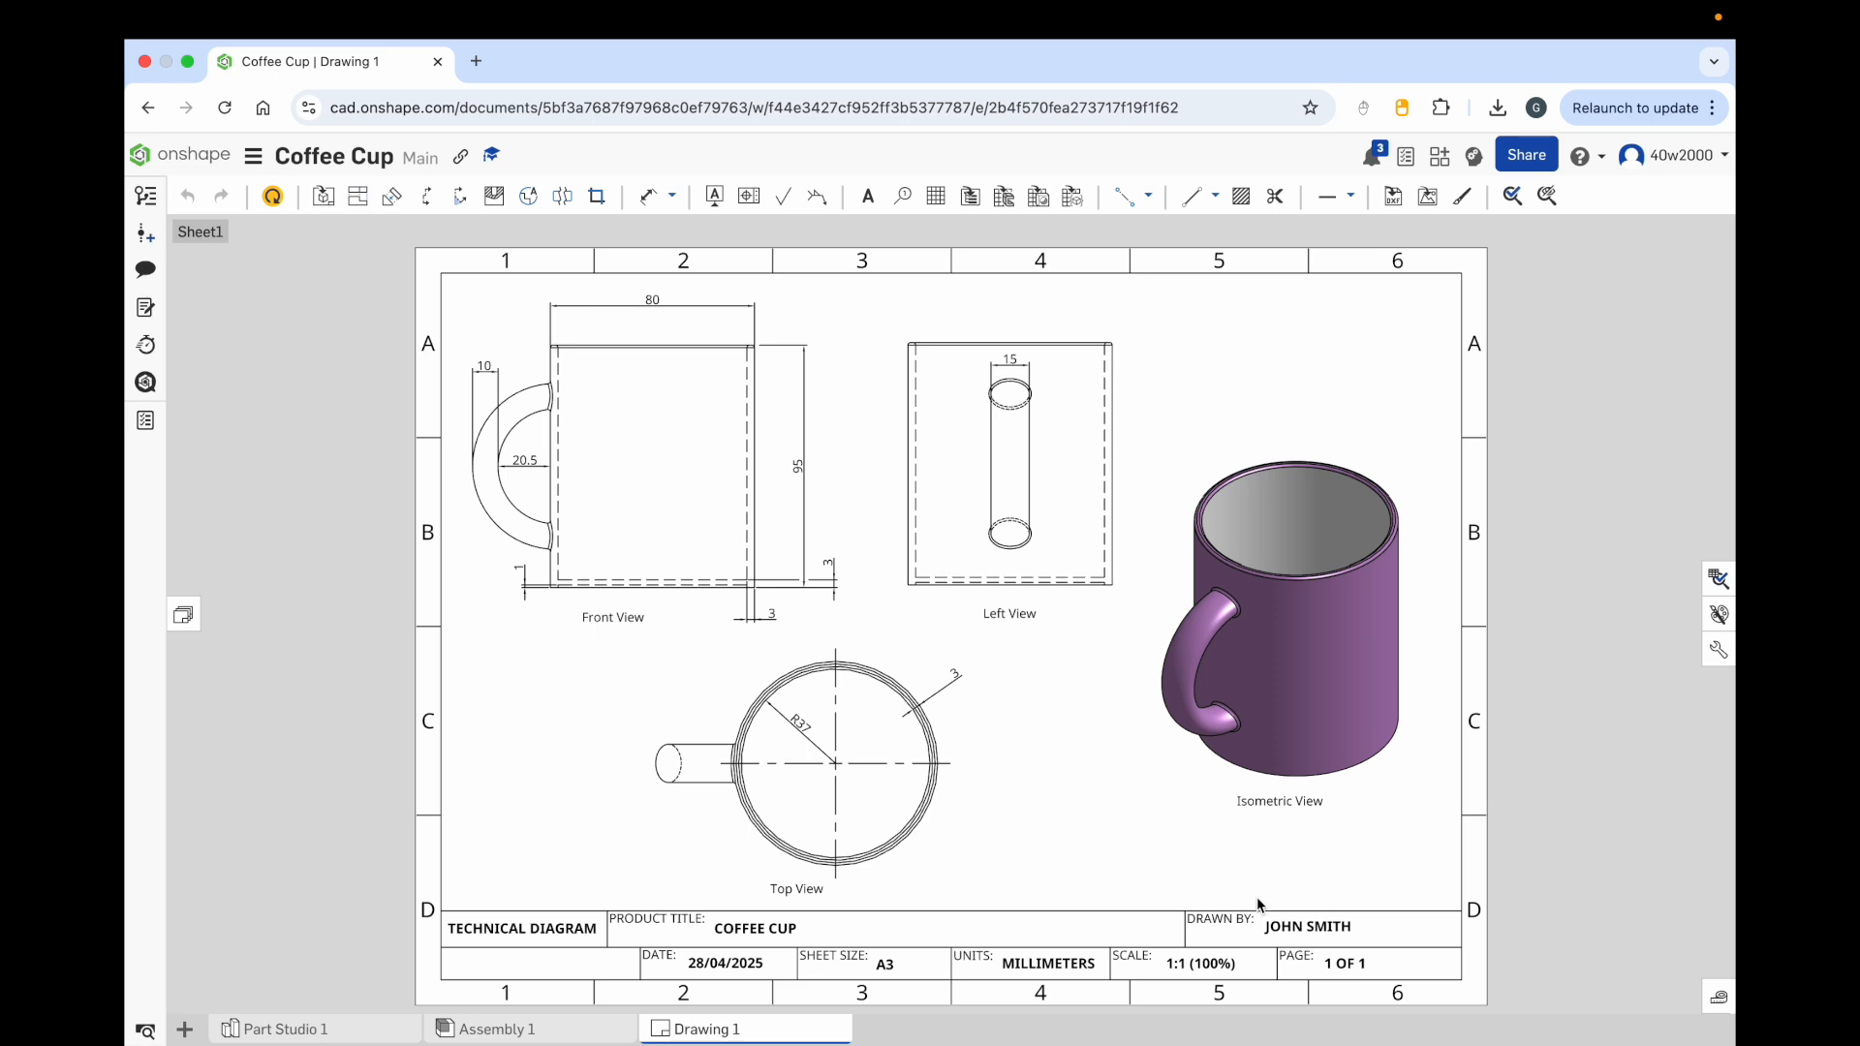
Step: Browse the Part Studio, Assembly and Drawing tabs of the Coffee Cup document
{"action": "left_click", "coordinate": [303, 1033]}
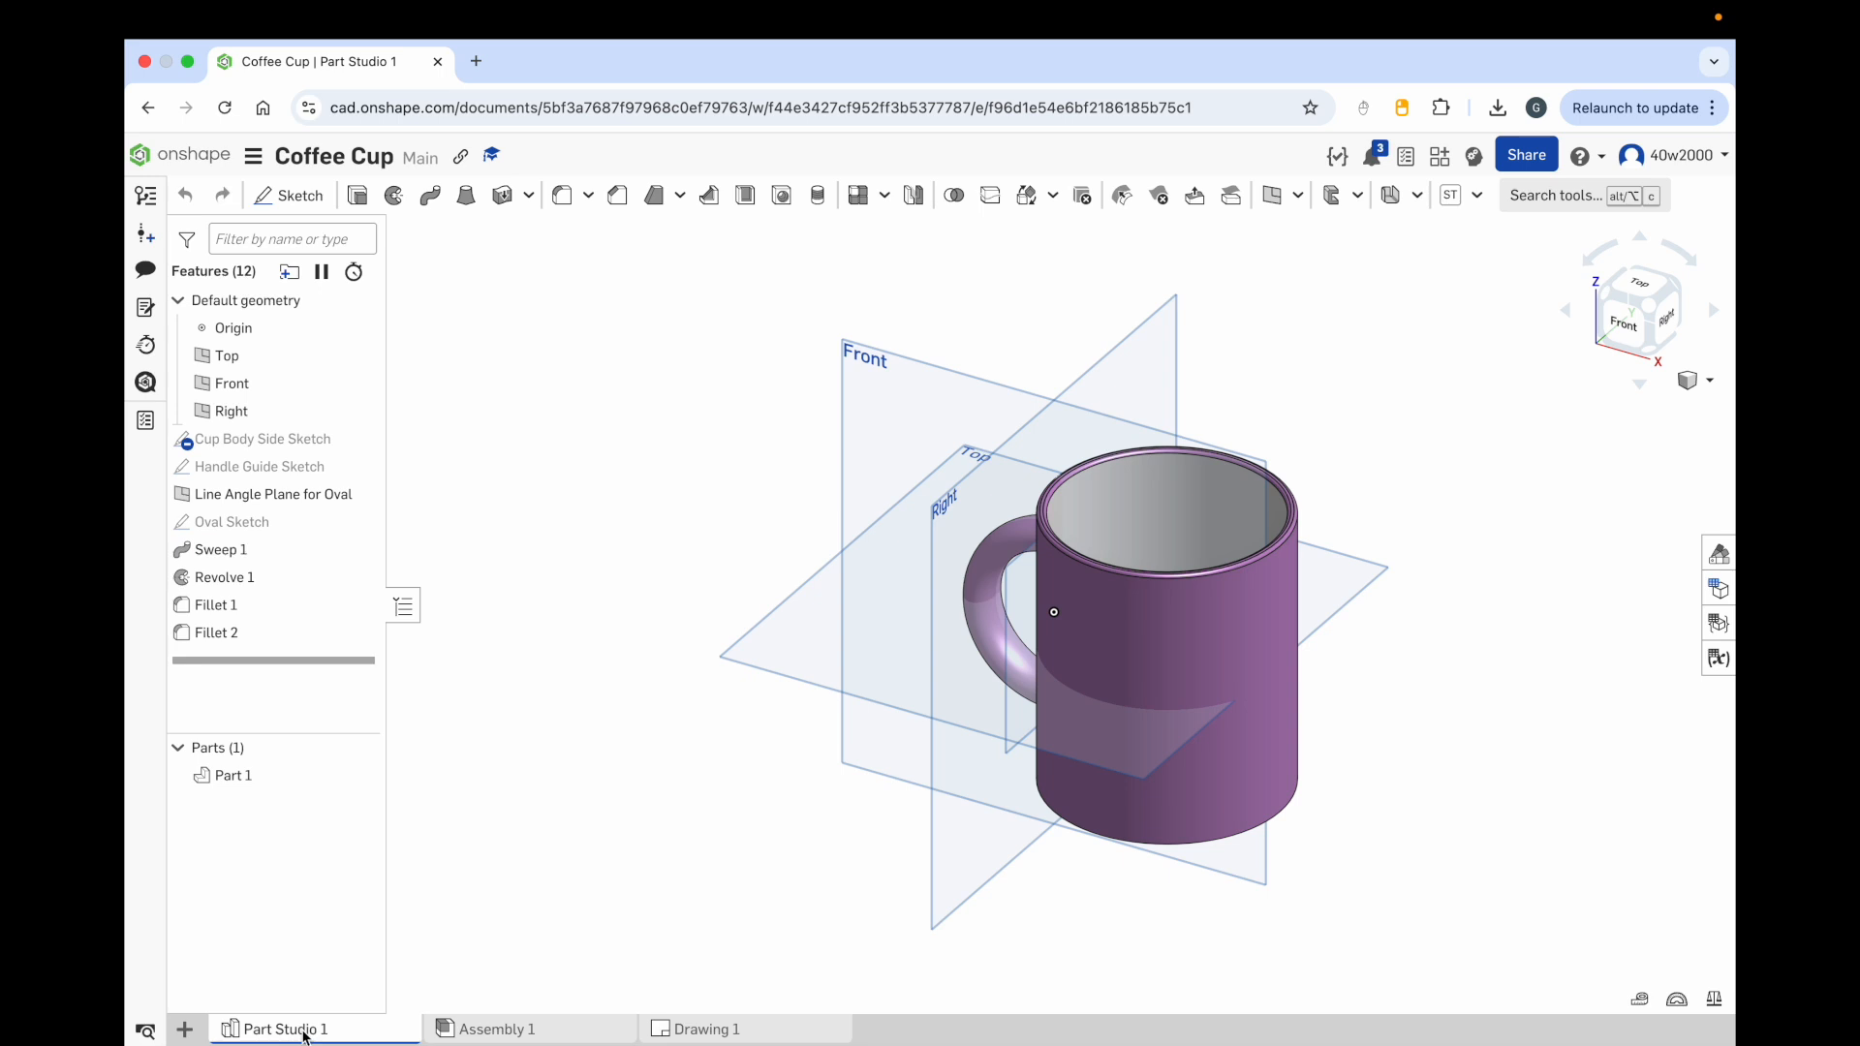
{"action": "mouse_move", "coordinate": [610, 675]}
{"action": "right_mouse_down"}
{"action": "mouse_move", "coordinate": [647, 647]}
{"action": "mouse_move", "coordinate": [725, 653]}
{"action": "mouse_move", "coordinate": [642, 668]}
{"action": "right_mouse_up"}
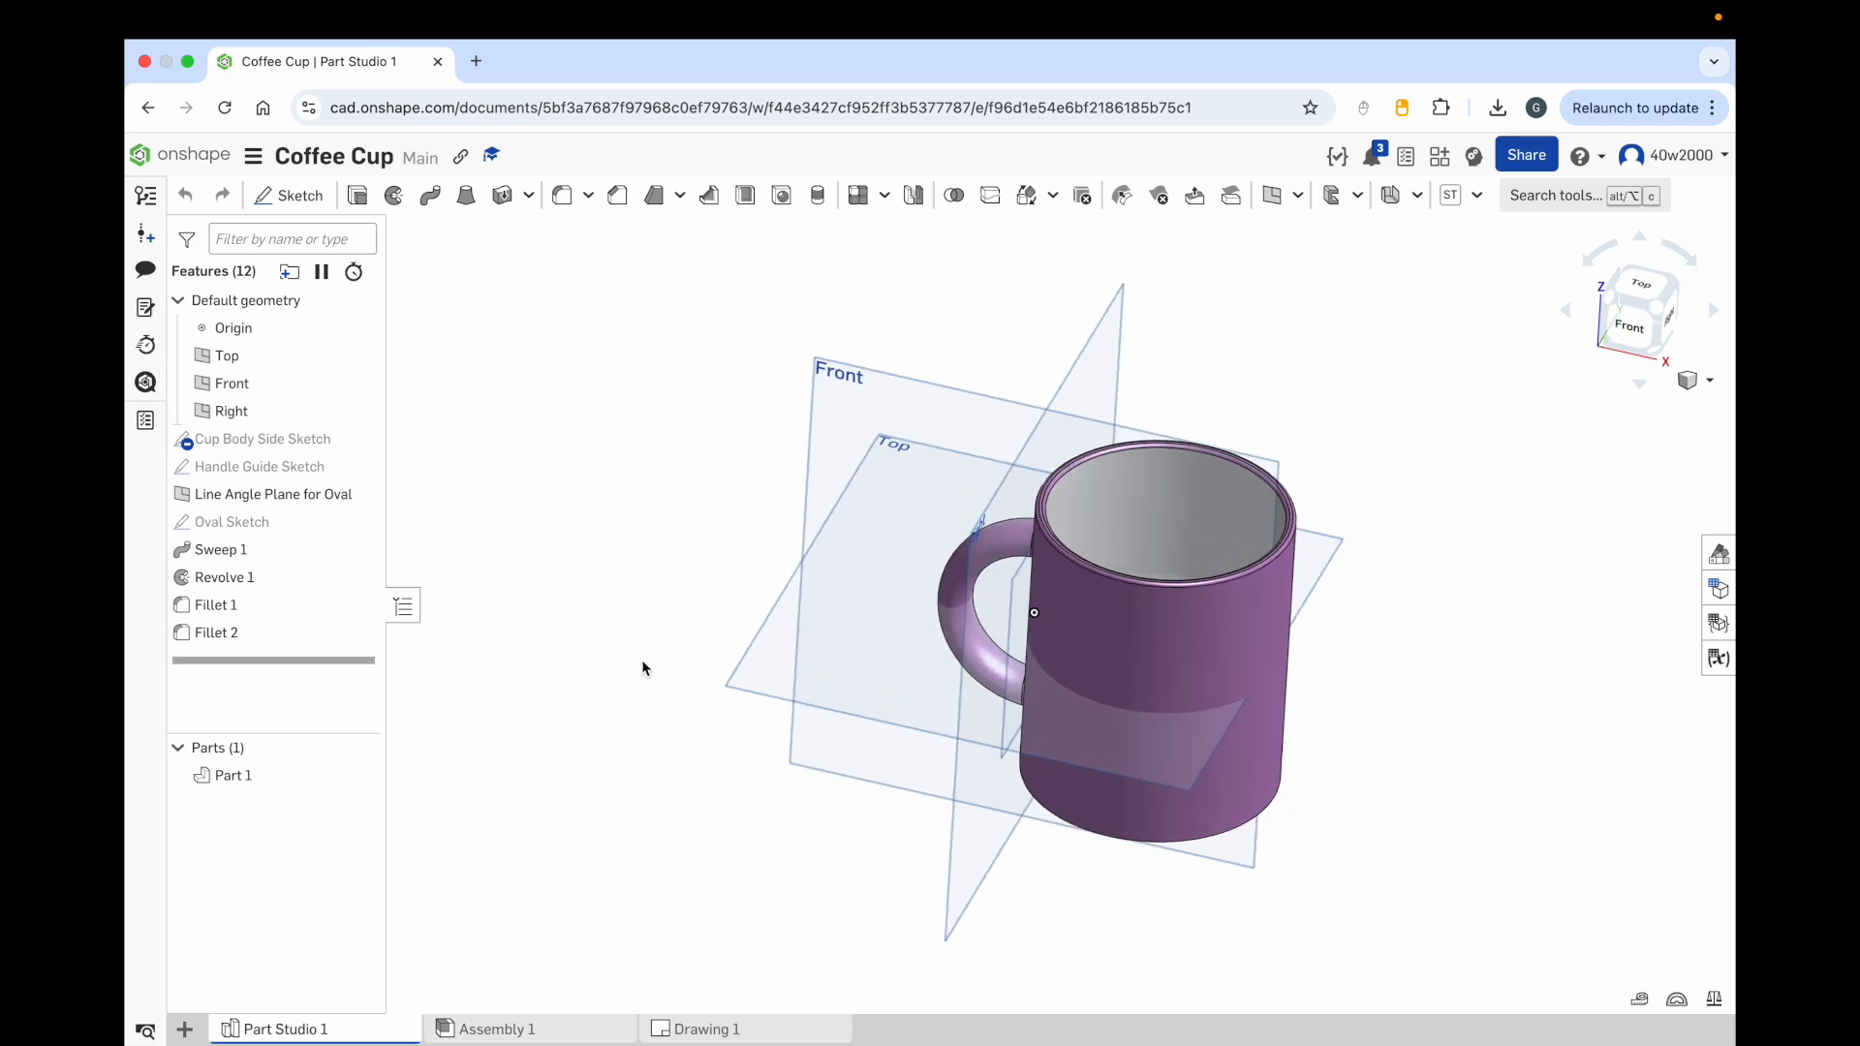
{"action": "left_click", "coordinate": [502, 1031]}
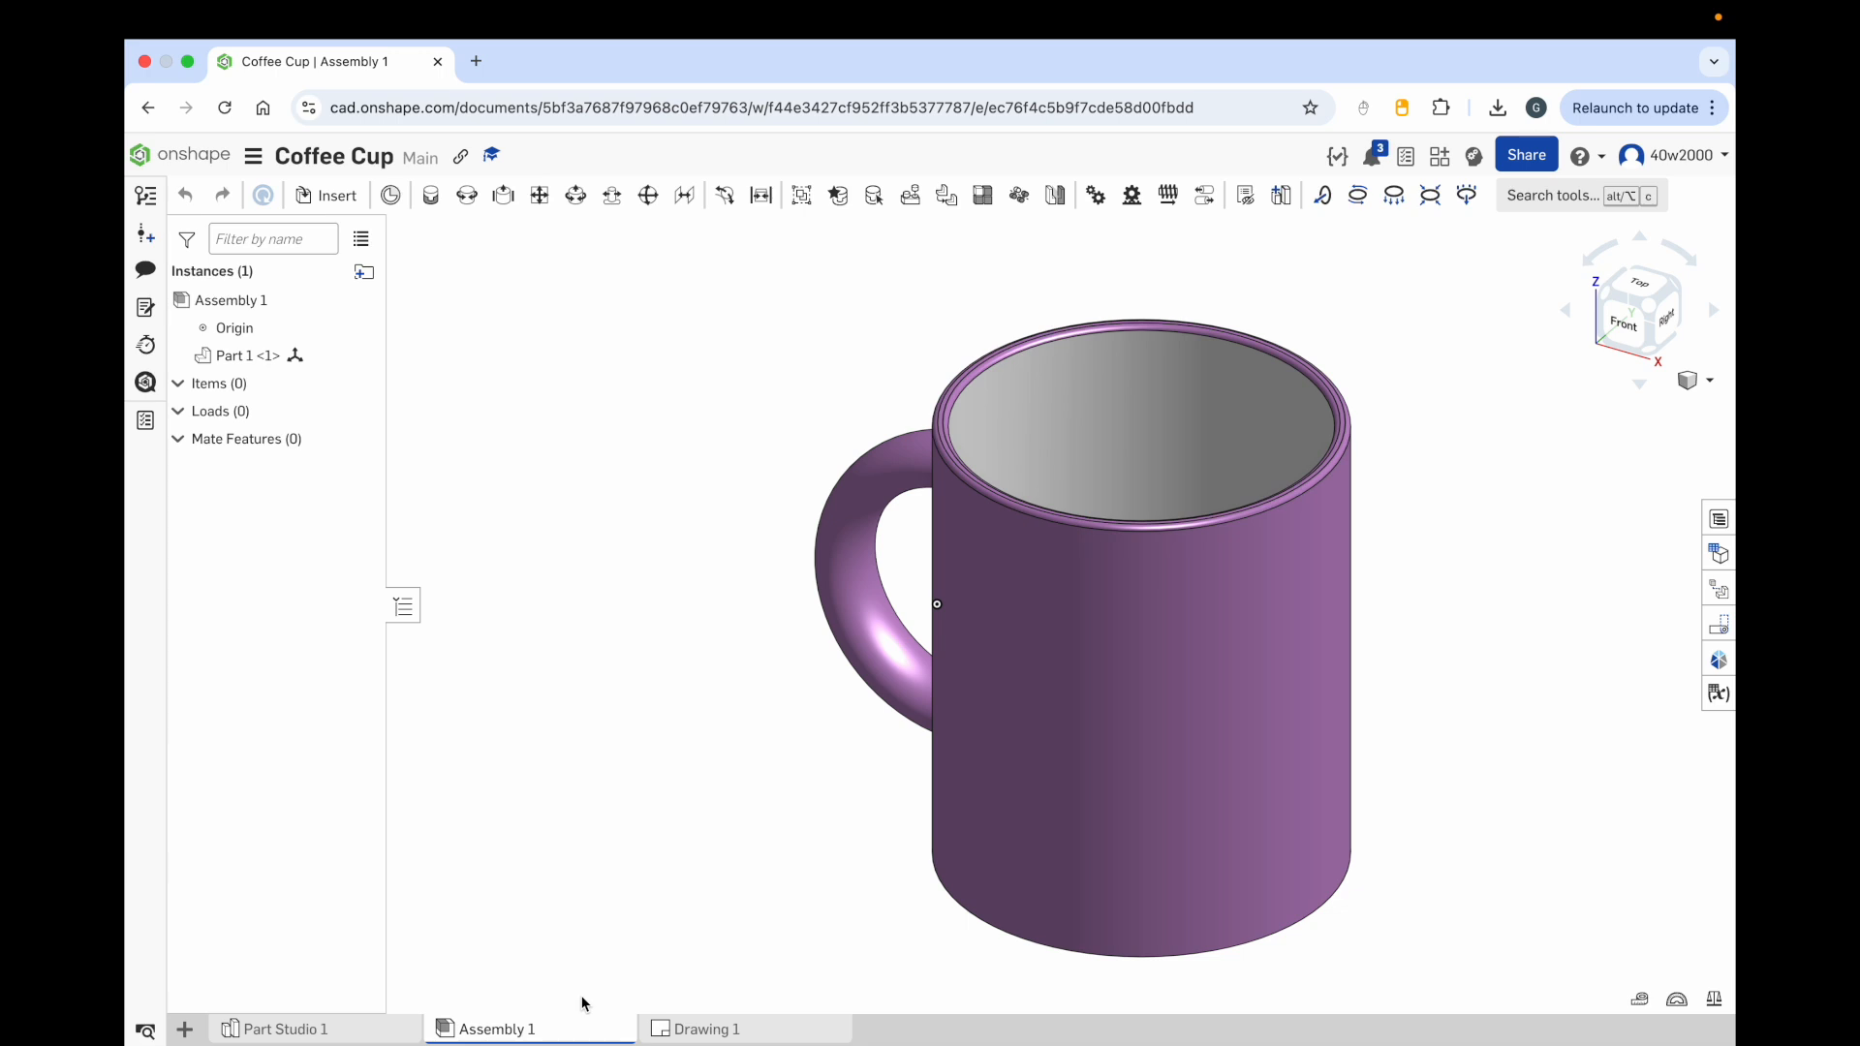
{"action": "left_click", "coordinate": [678, 1029]}
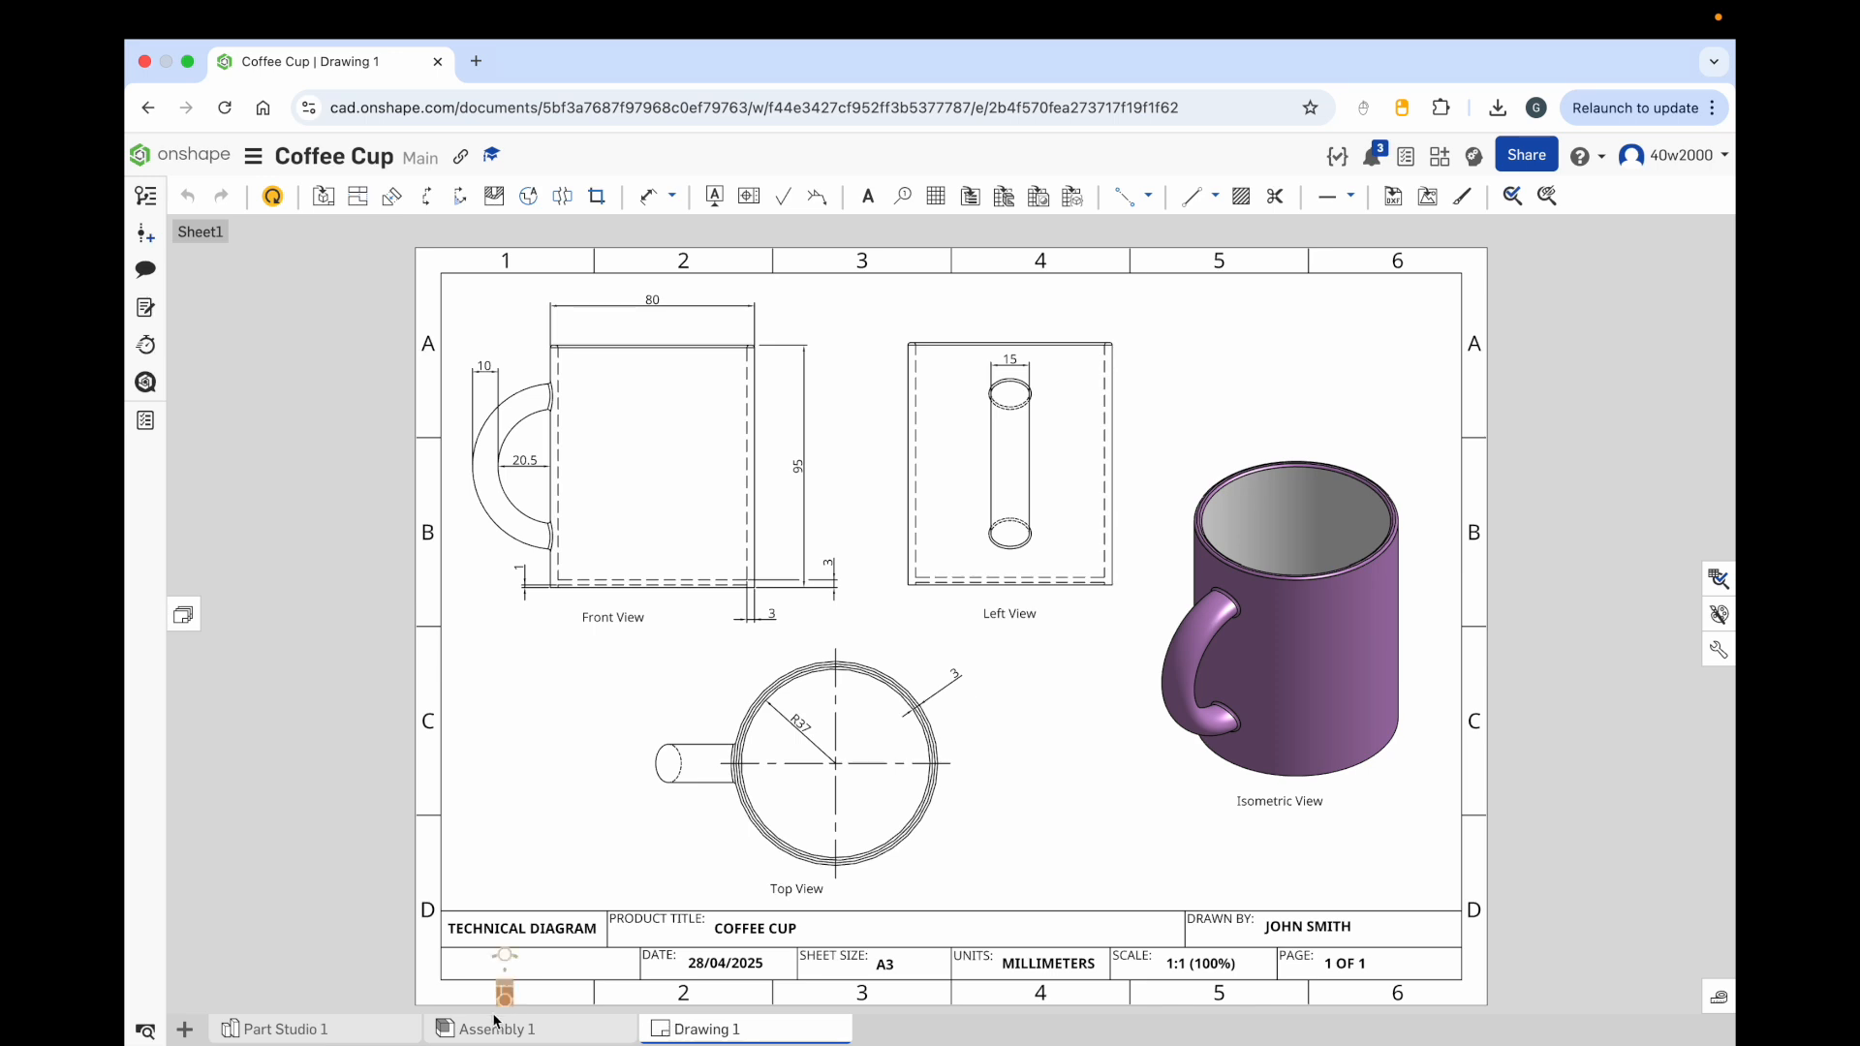
{"action": "left_click", "coordinate": [346, 1033]}
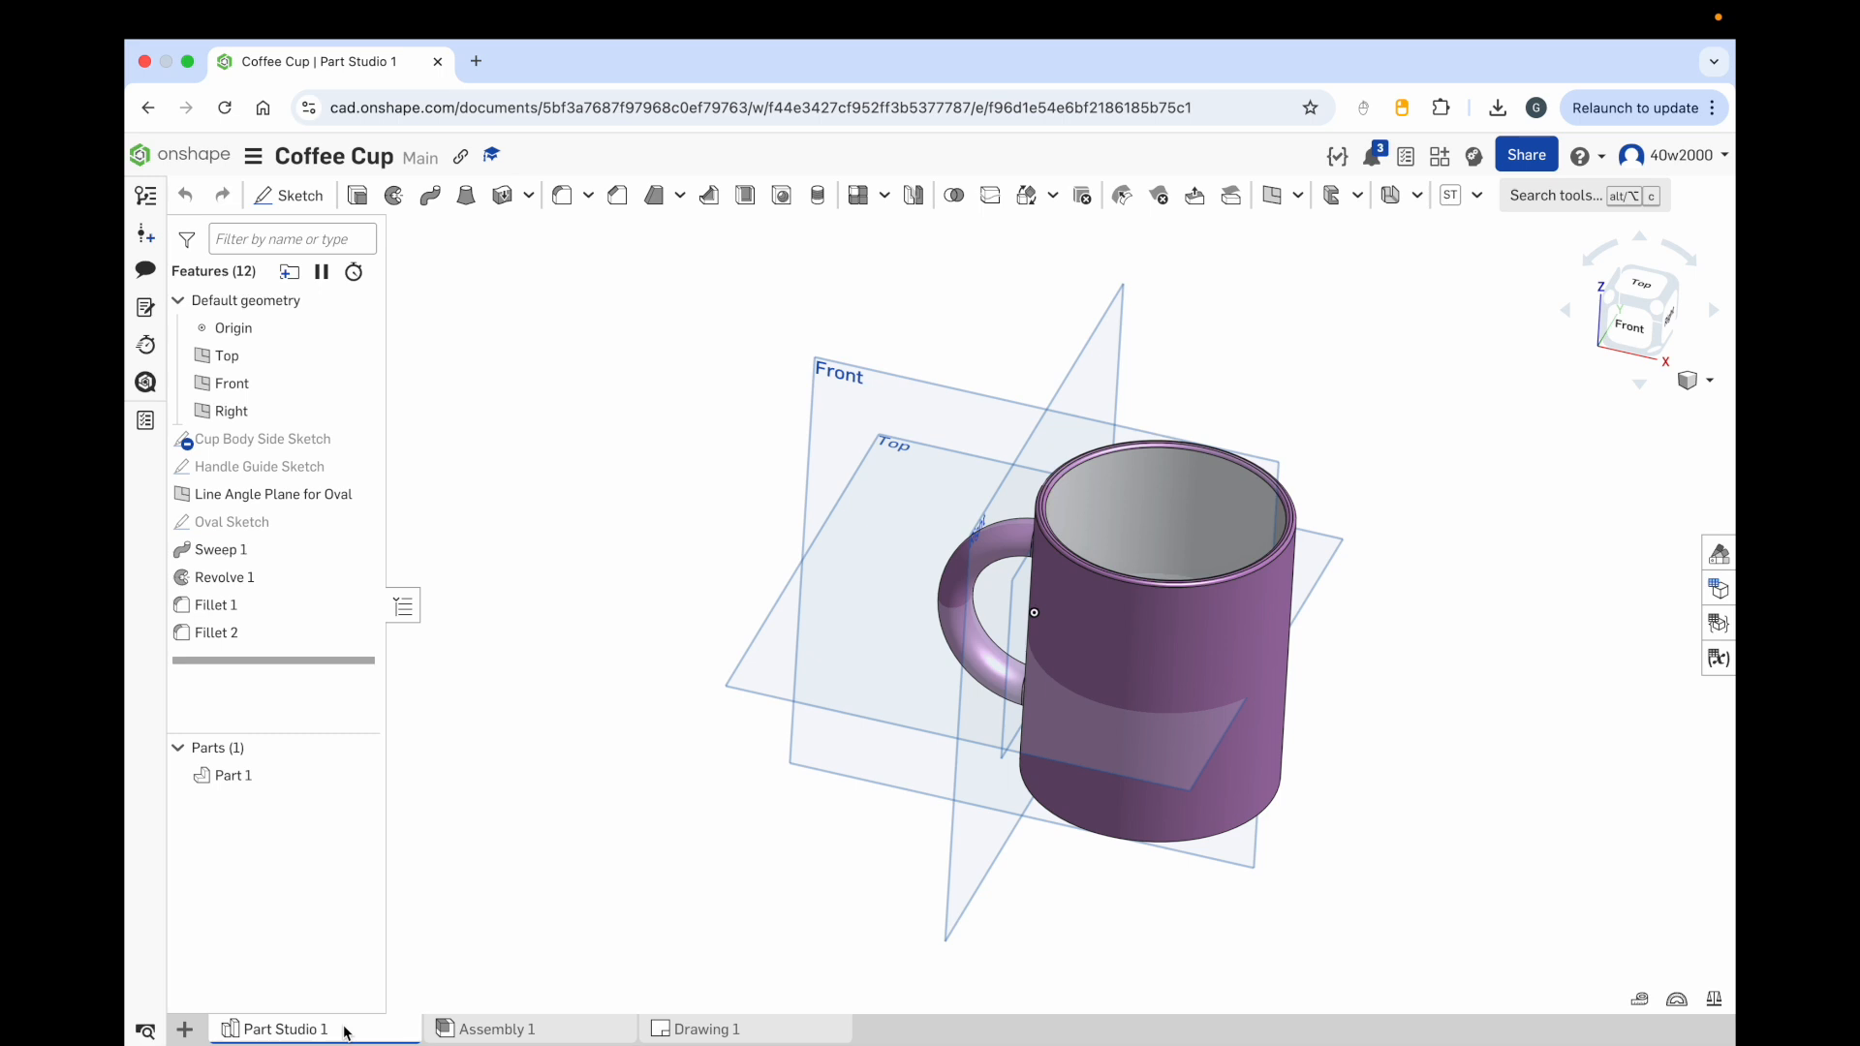
Step: Import the Drawing_Template.dwt file from Downloads into the document
{"action": "left_click", "coordinate": [185, 1031]}
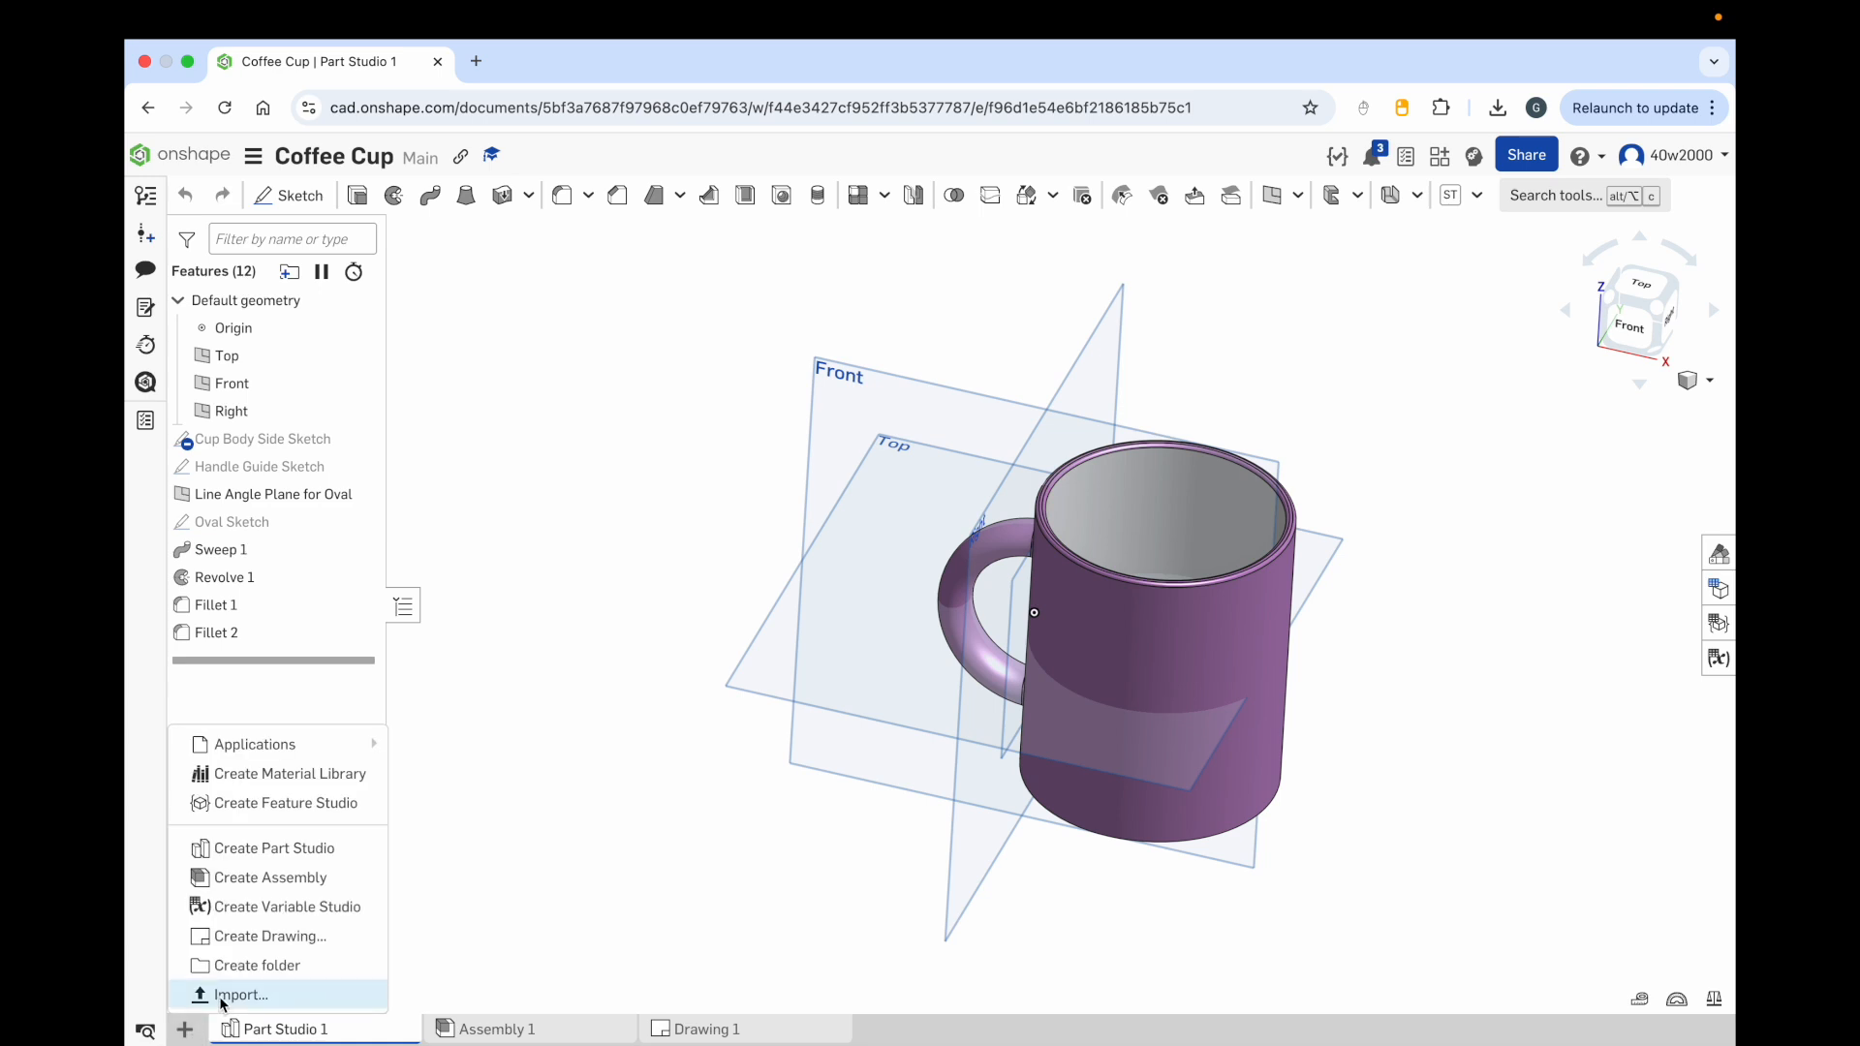
{"action": "left_click", "coordinate": [222, 1001]}
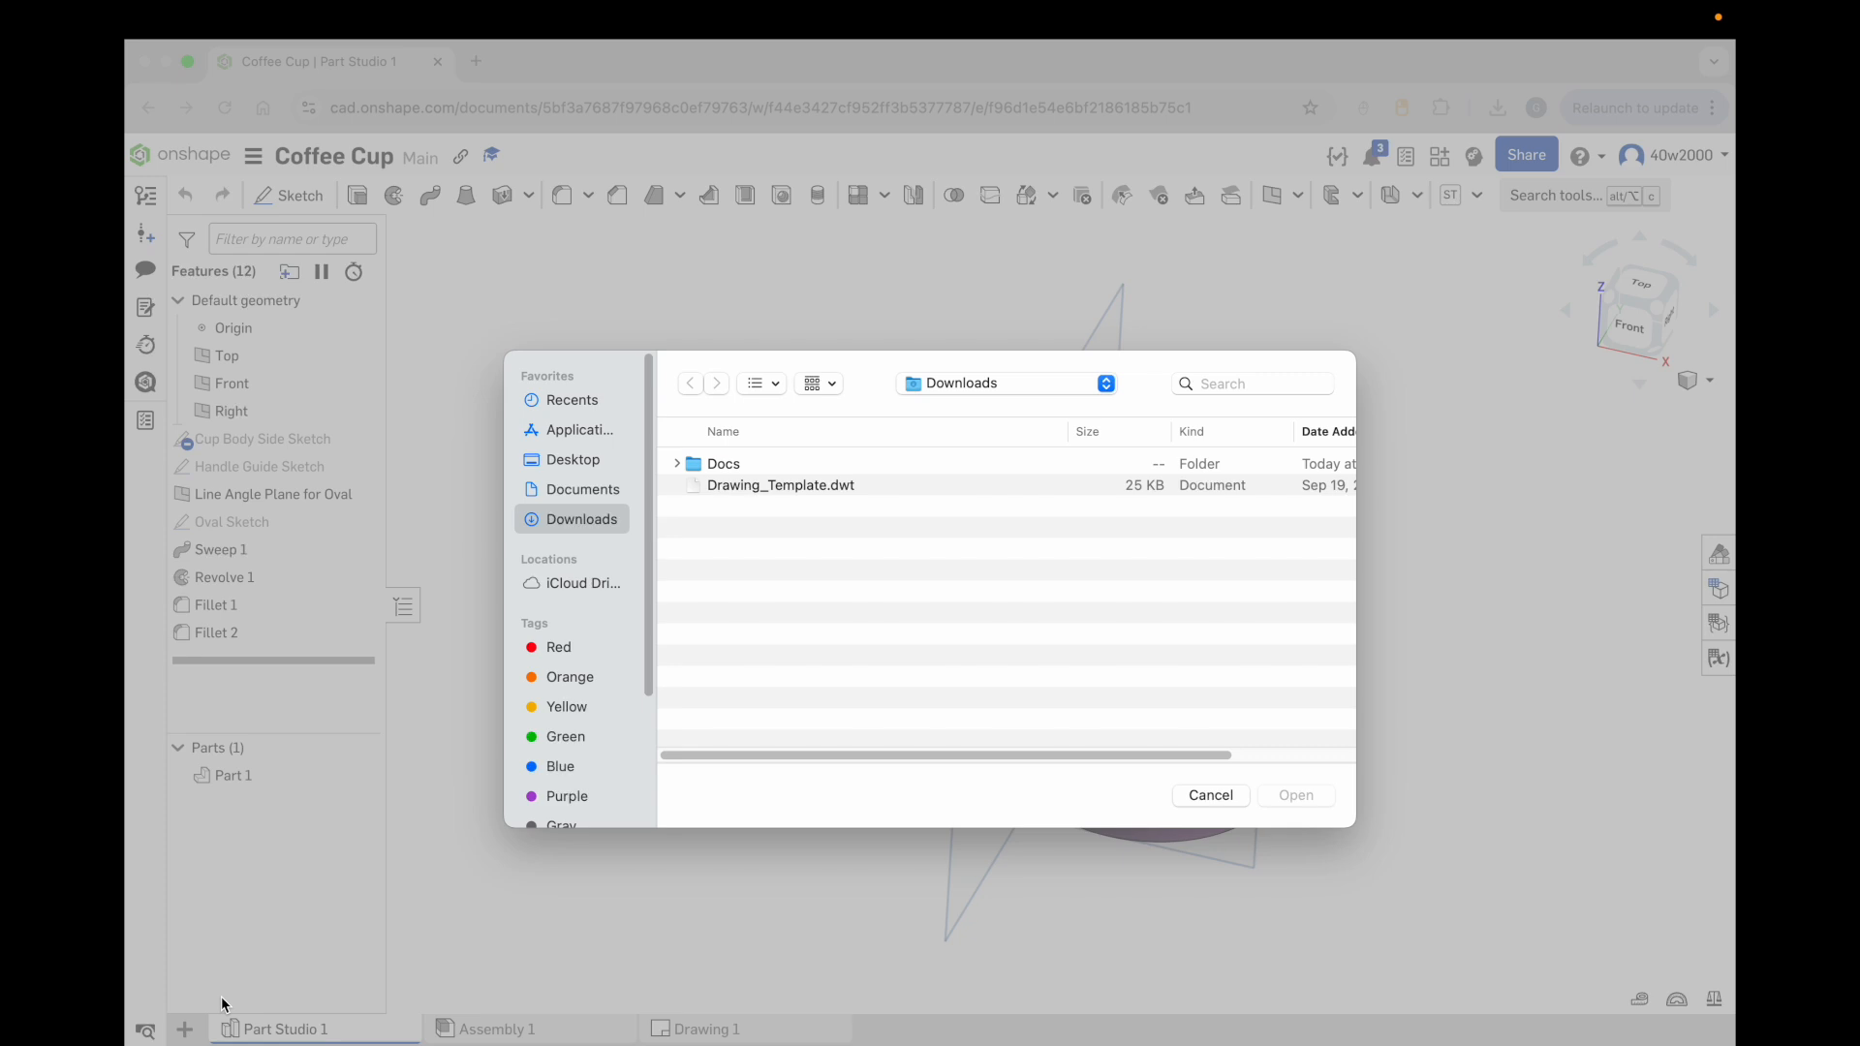
{"action": "left_click", "coordinate": [784, 487]}
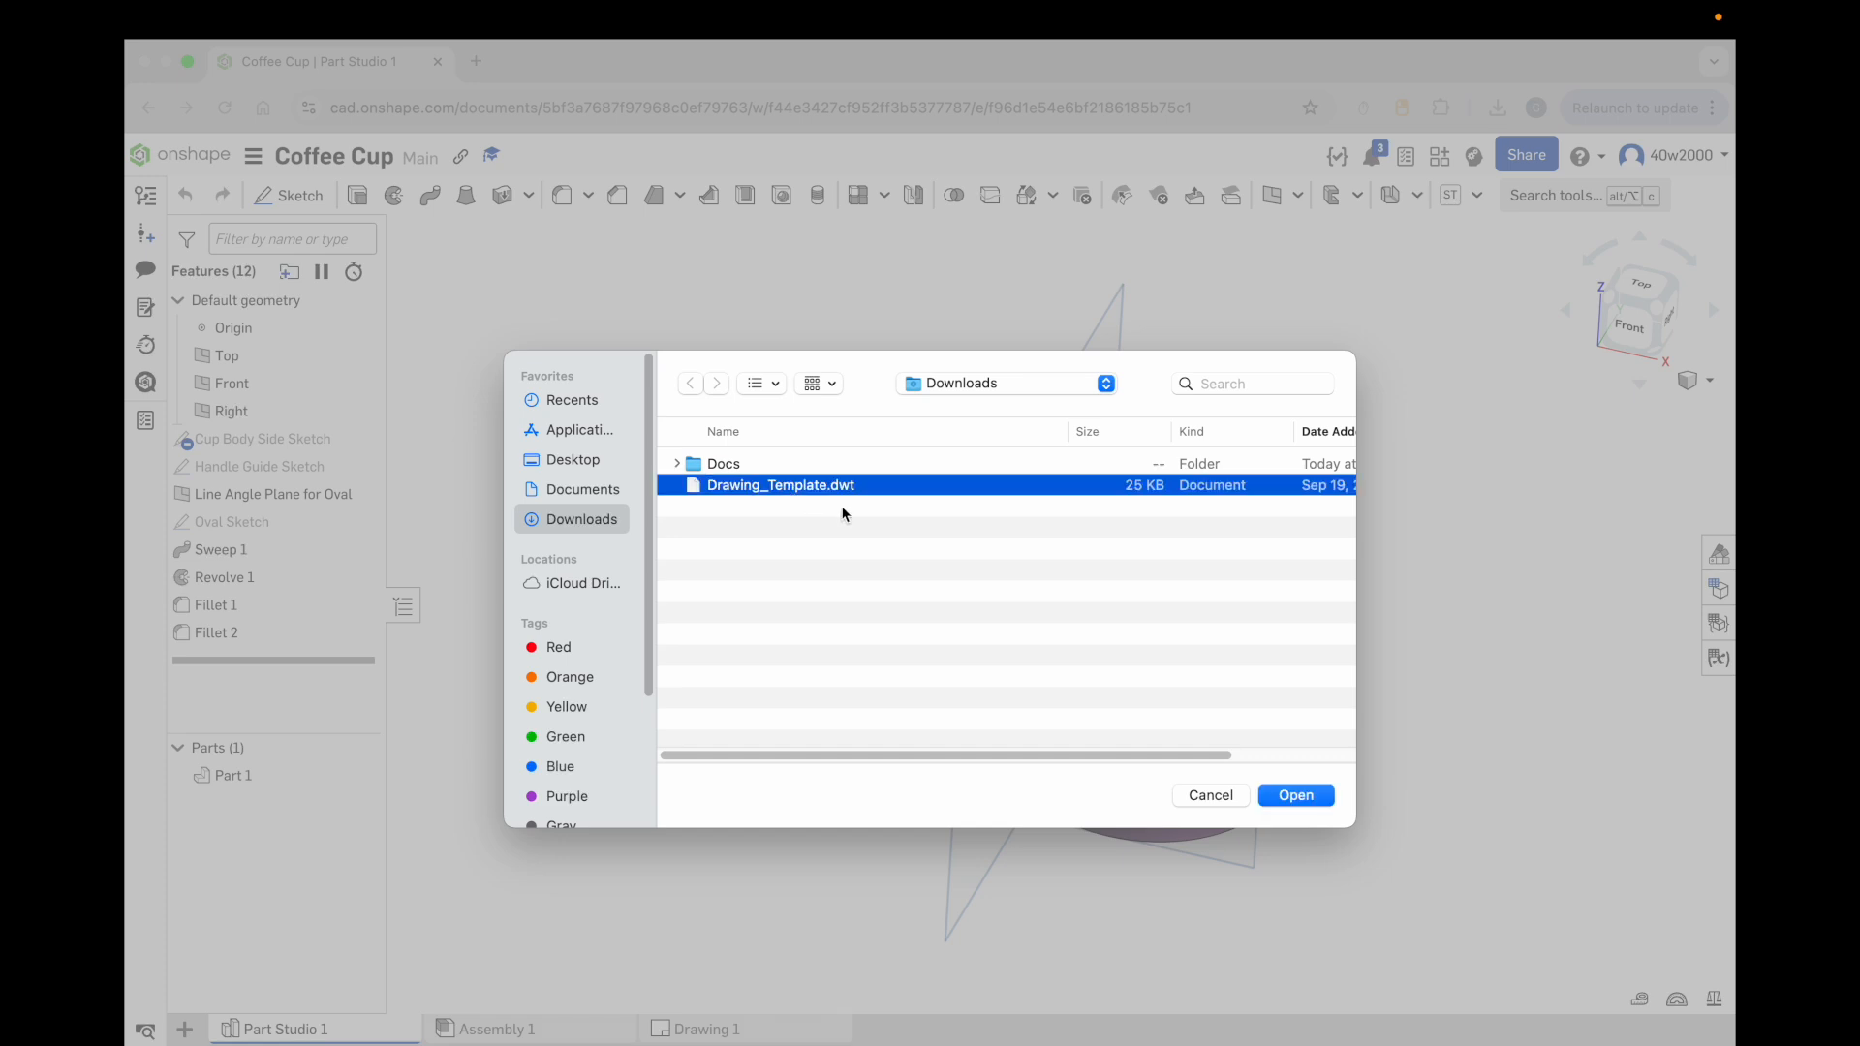
{"action": "left_click", "coordinate": [1277, 794]}
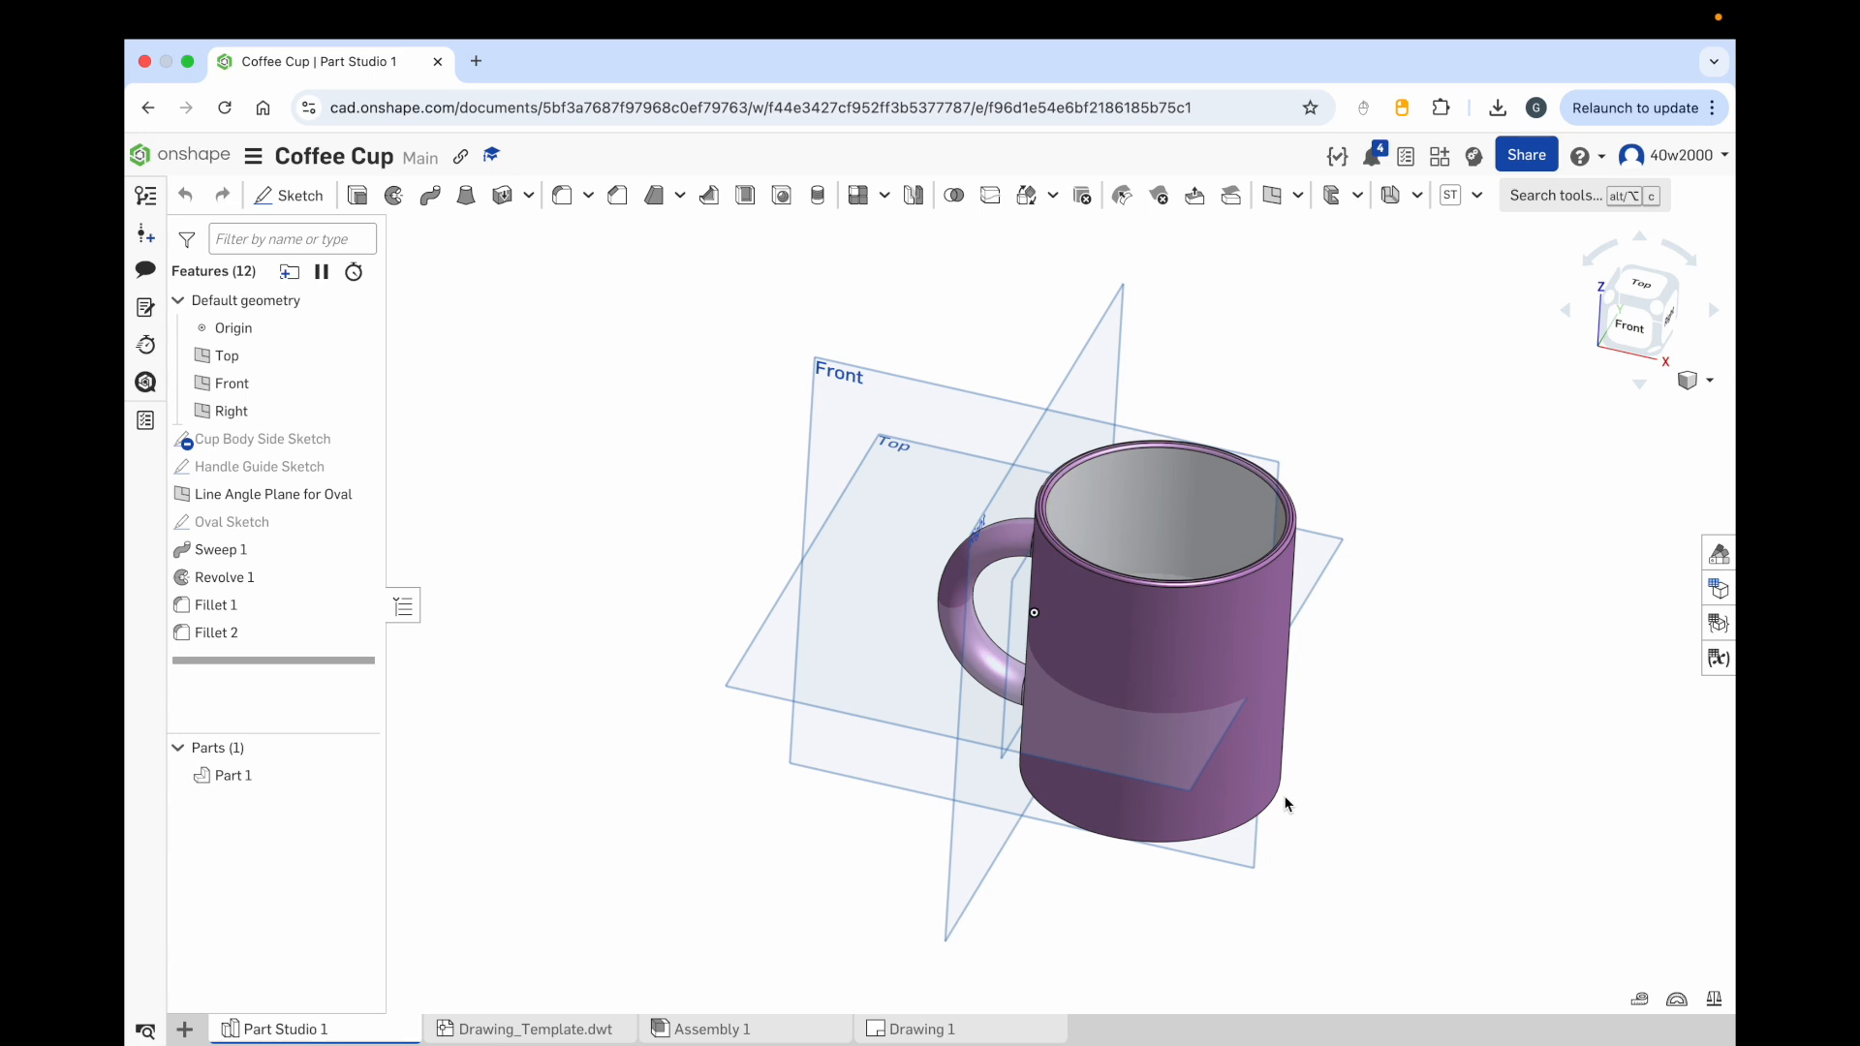
Step: Create a new drawing using the Drawing_Template.dwt template from Created by me, with no views
{"action": "left_click", "coordinate": [184, 1033]}
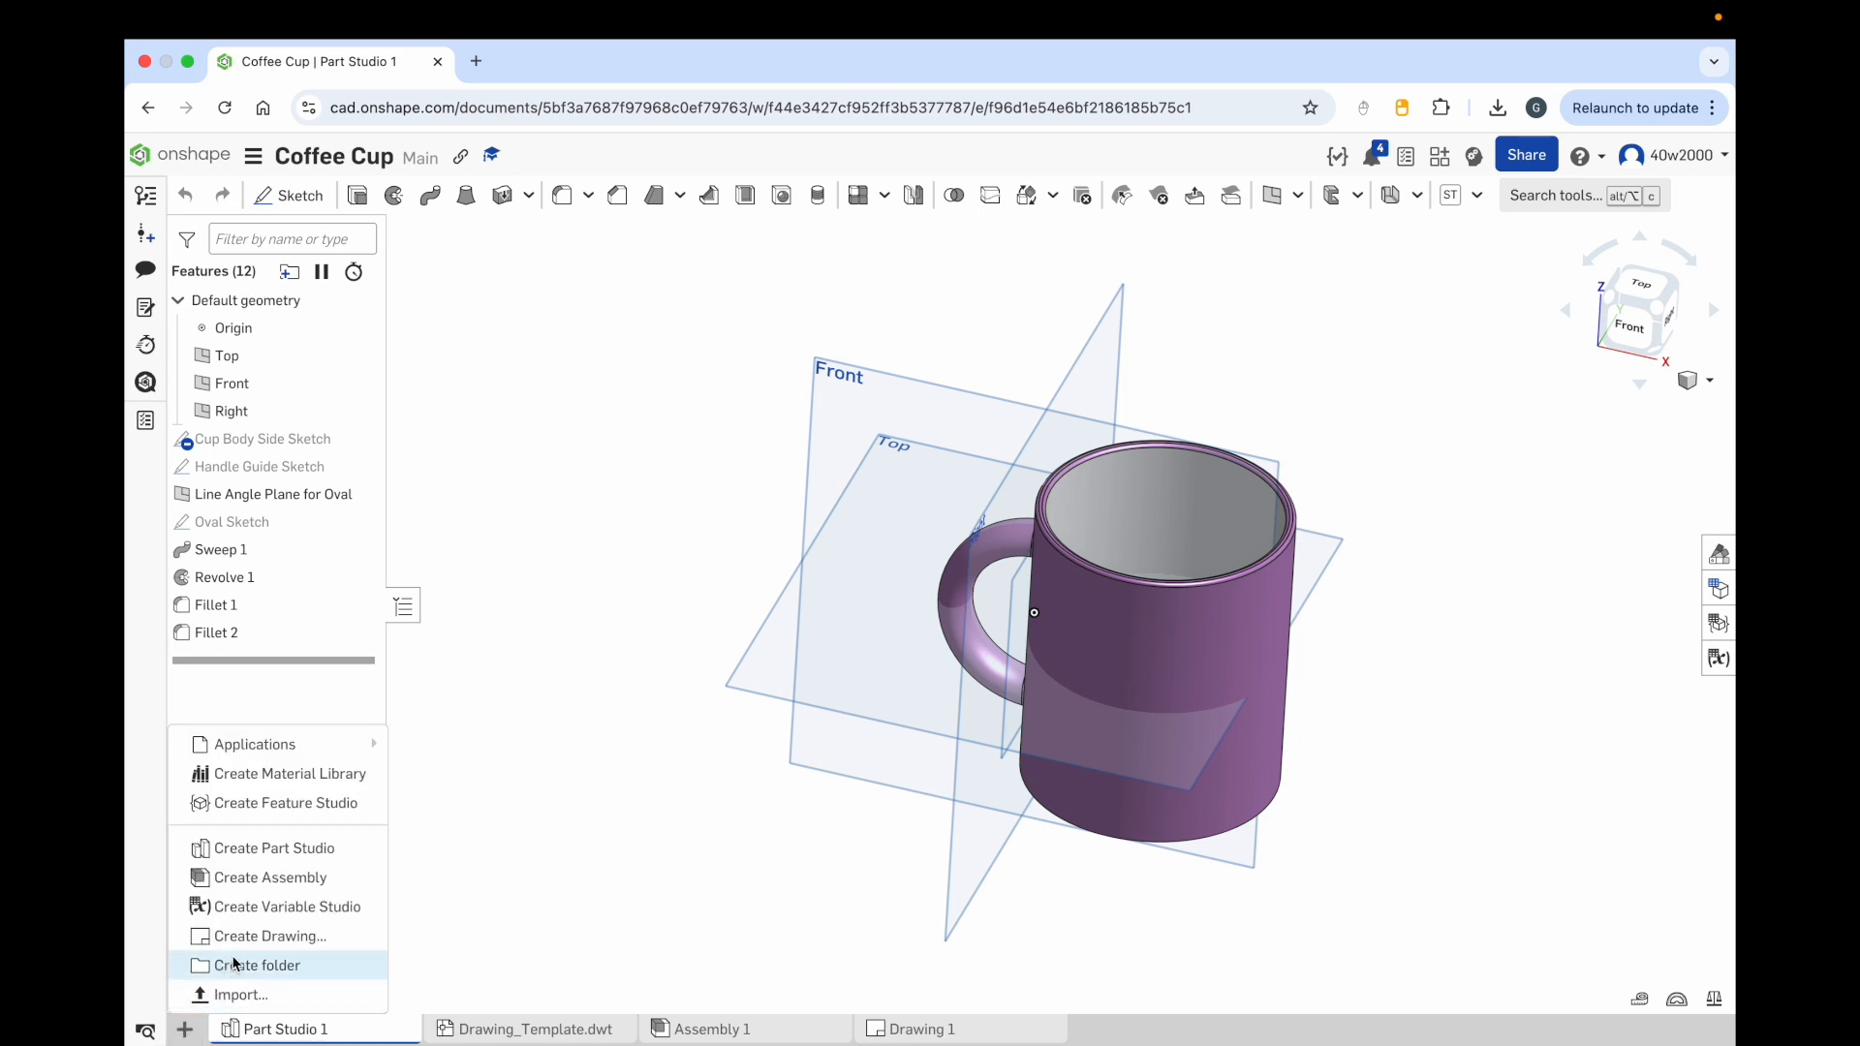
{"action": "left_click", "coordinate": [299, 935]}
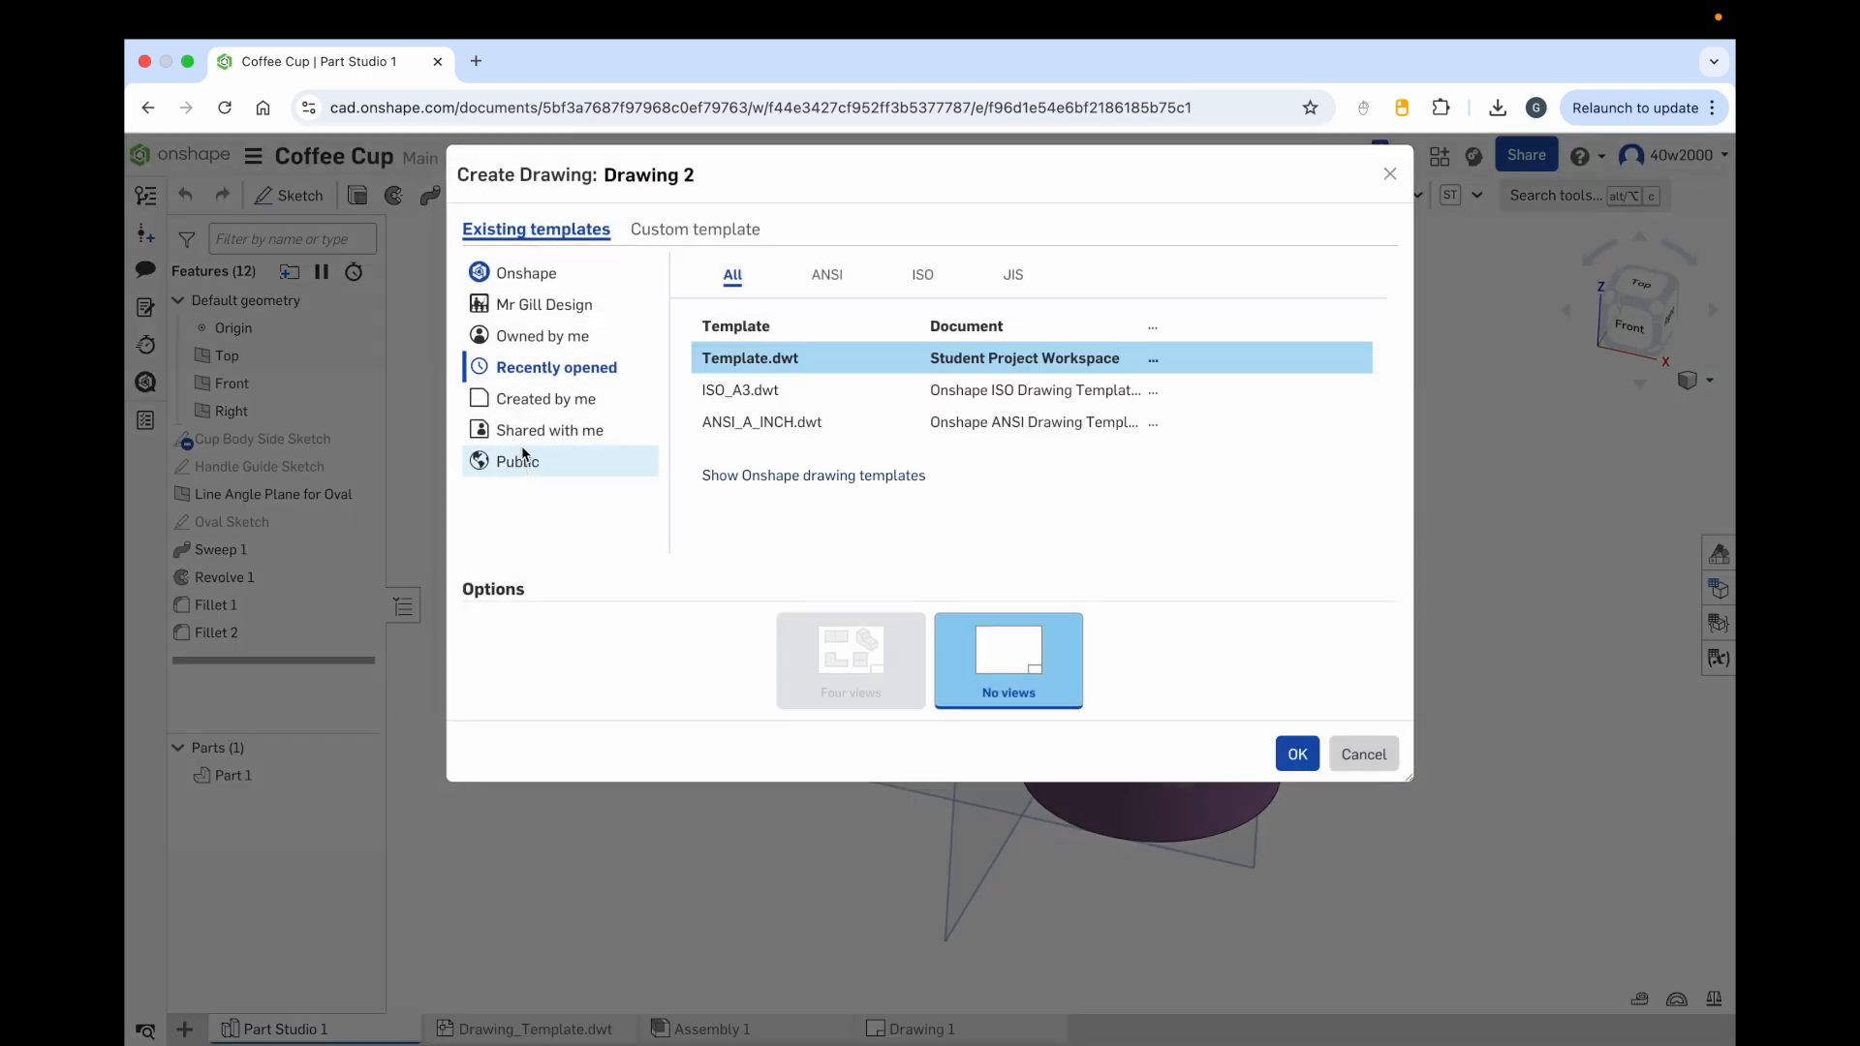
{"action": "left_click", "coordinate": [558, 407]}
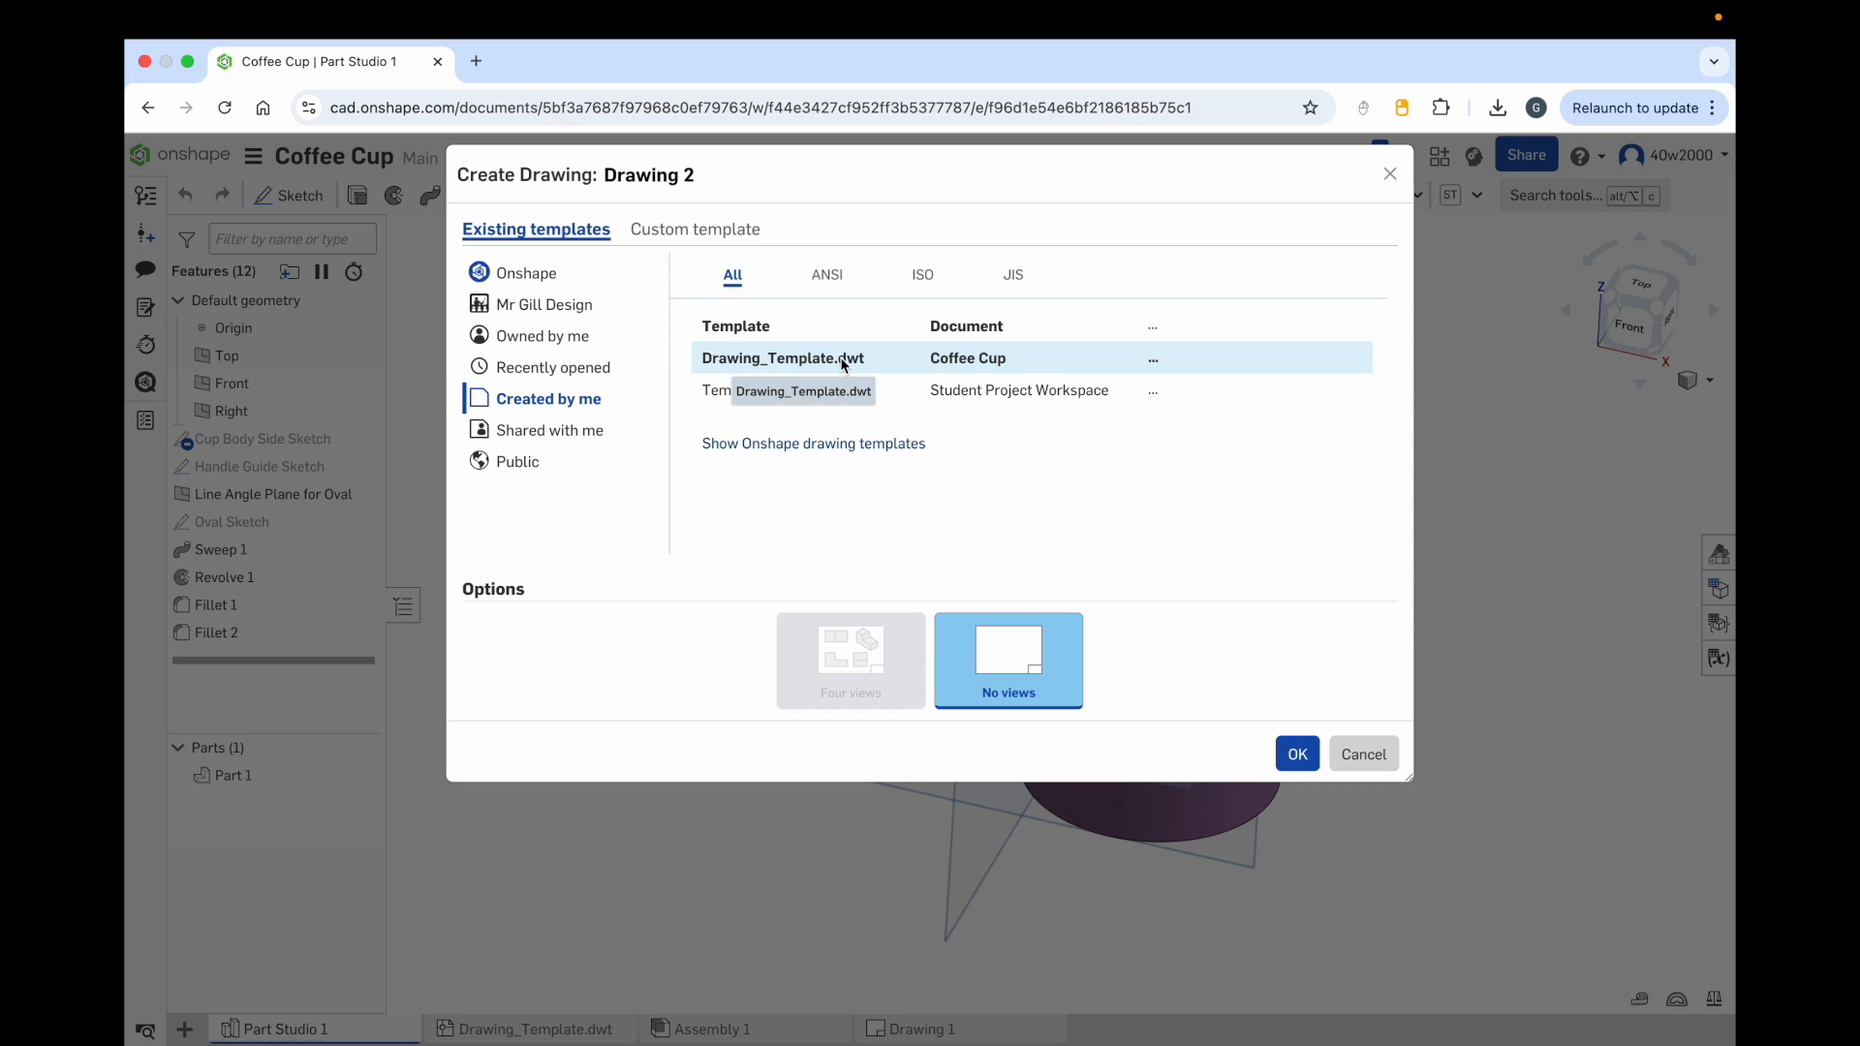
{"action": "left_click", "coordinate": [1298, 761]}
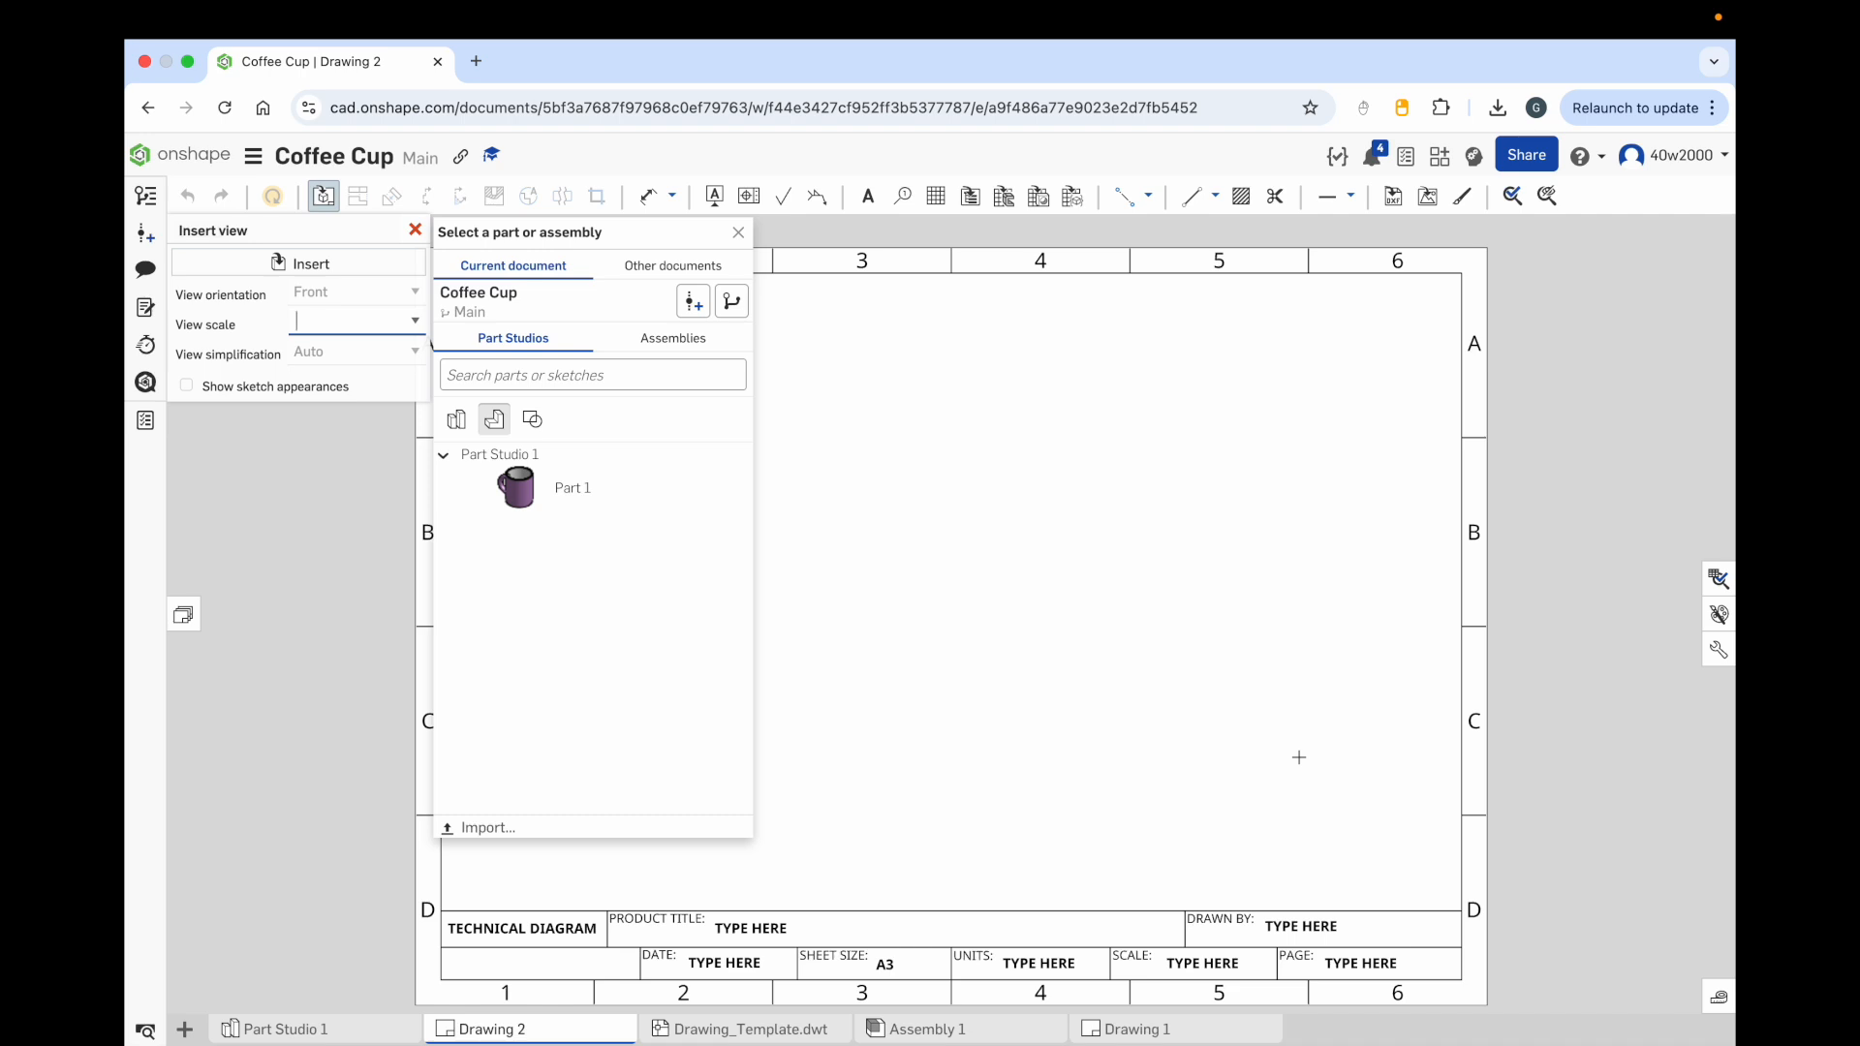
{"action": "mouse_move", "coordinate": [533, 1034]}
{"action": "left_click", "coordinate": [739, 233]}
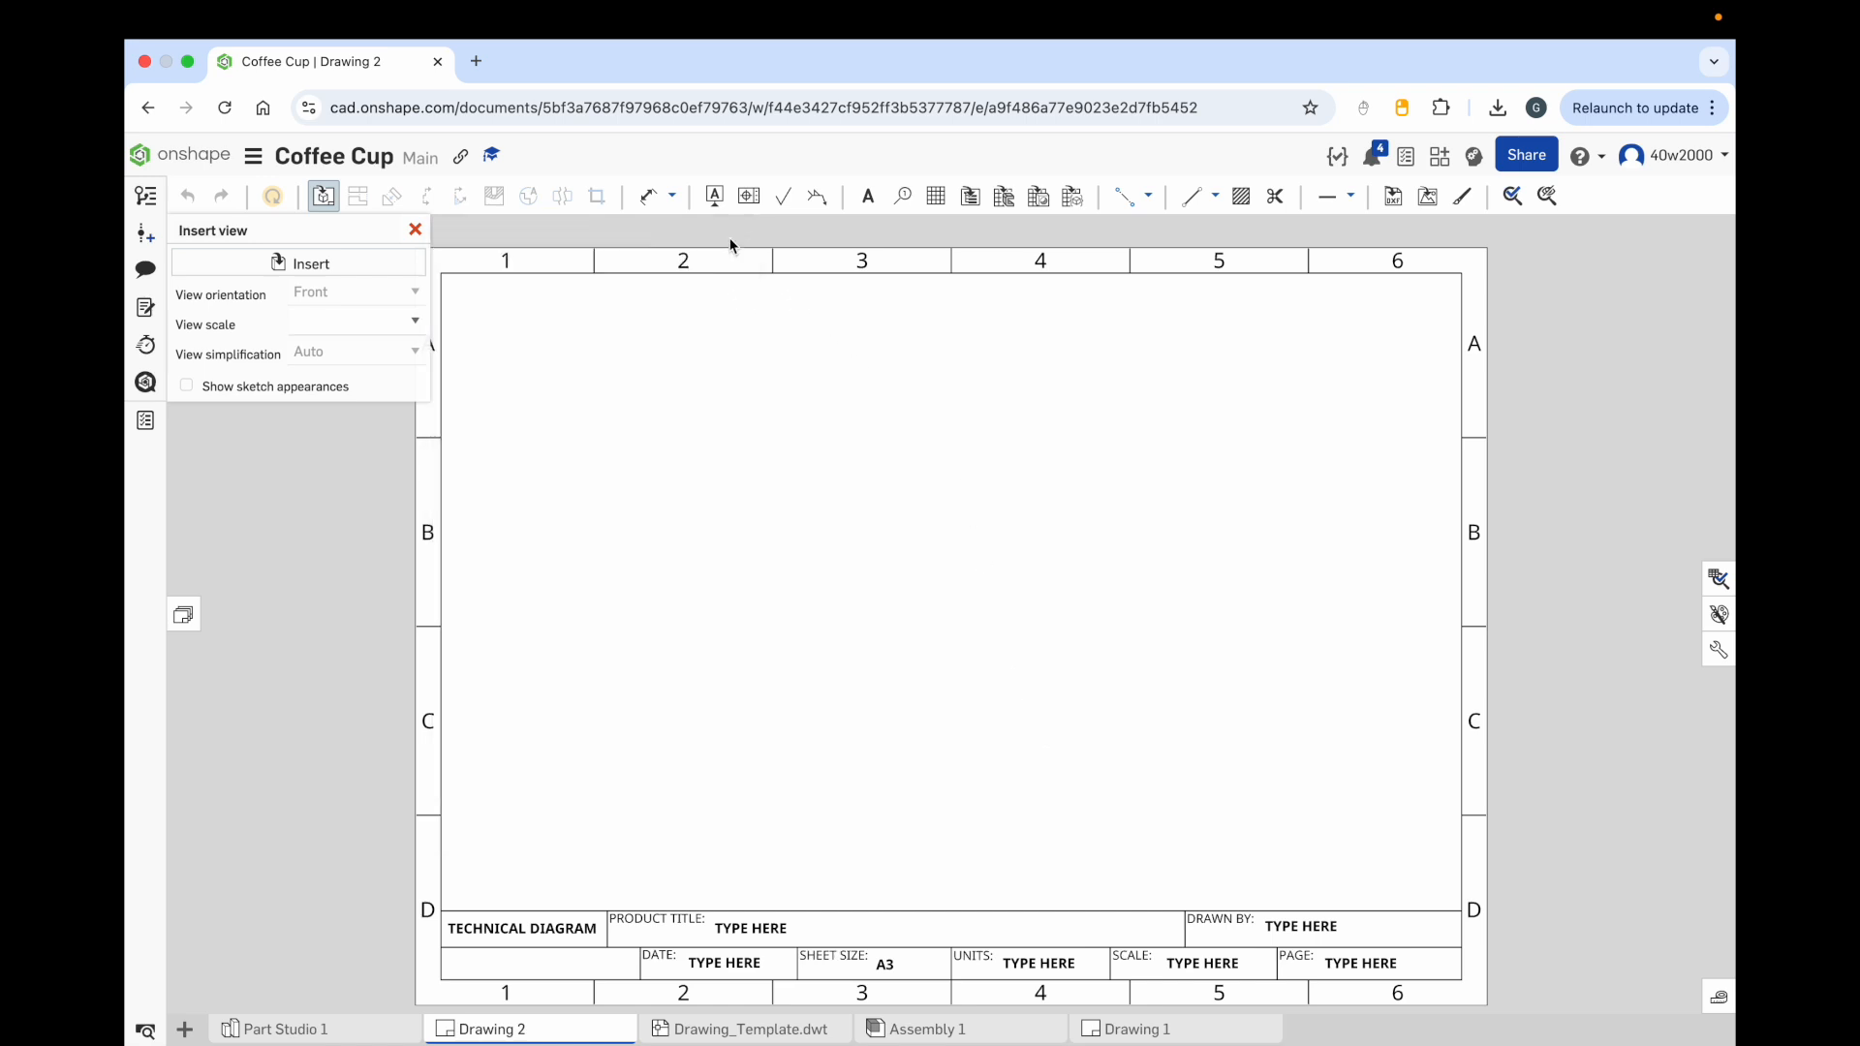
{"action": "left_click", "coordinate": [415, 230]}
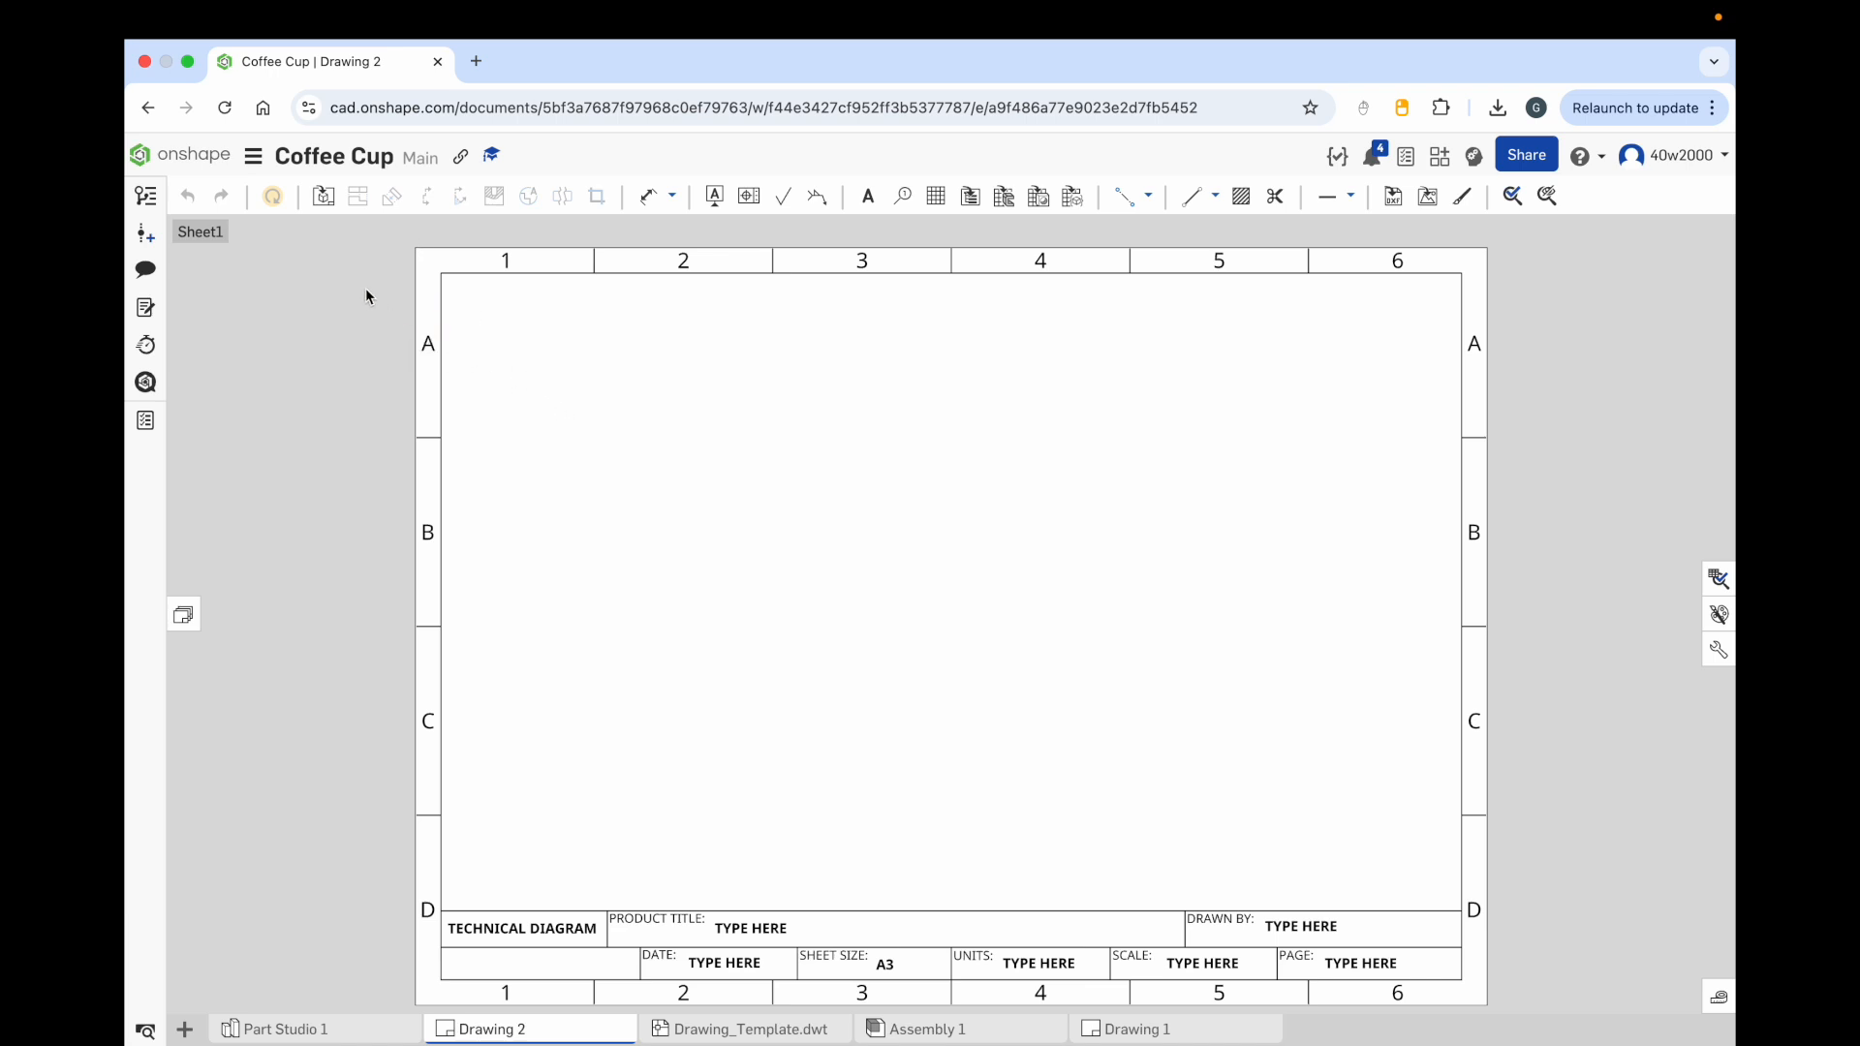
Step: Insert a Front view of Part 1 at 1:2 and move it toward the sheet's upper-left corner
{"action": "left_click", "coordinate": [323, 199]}
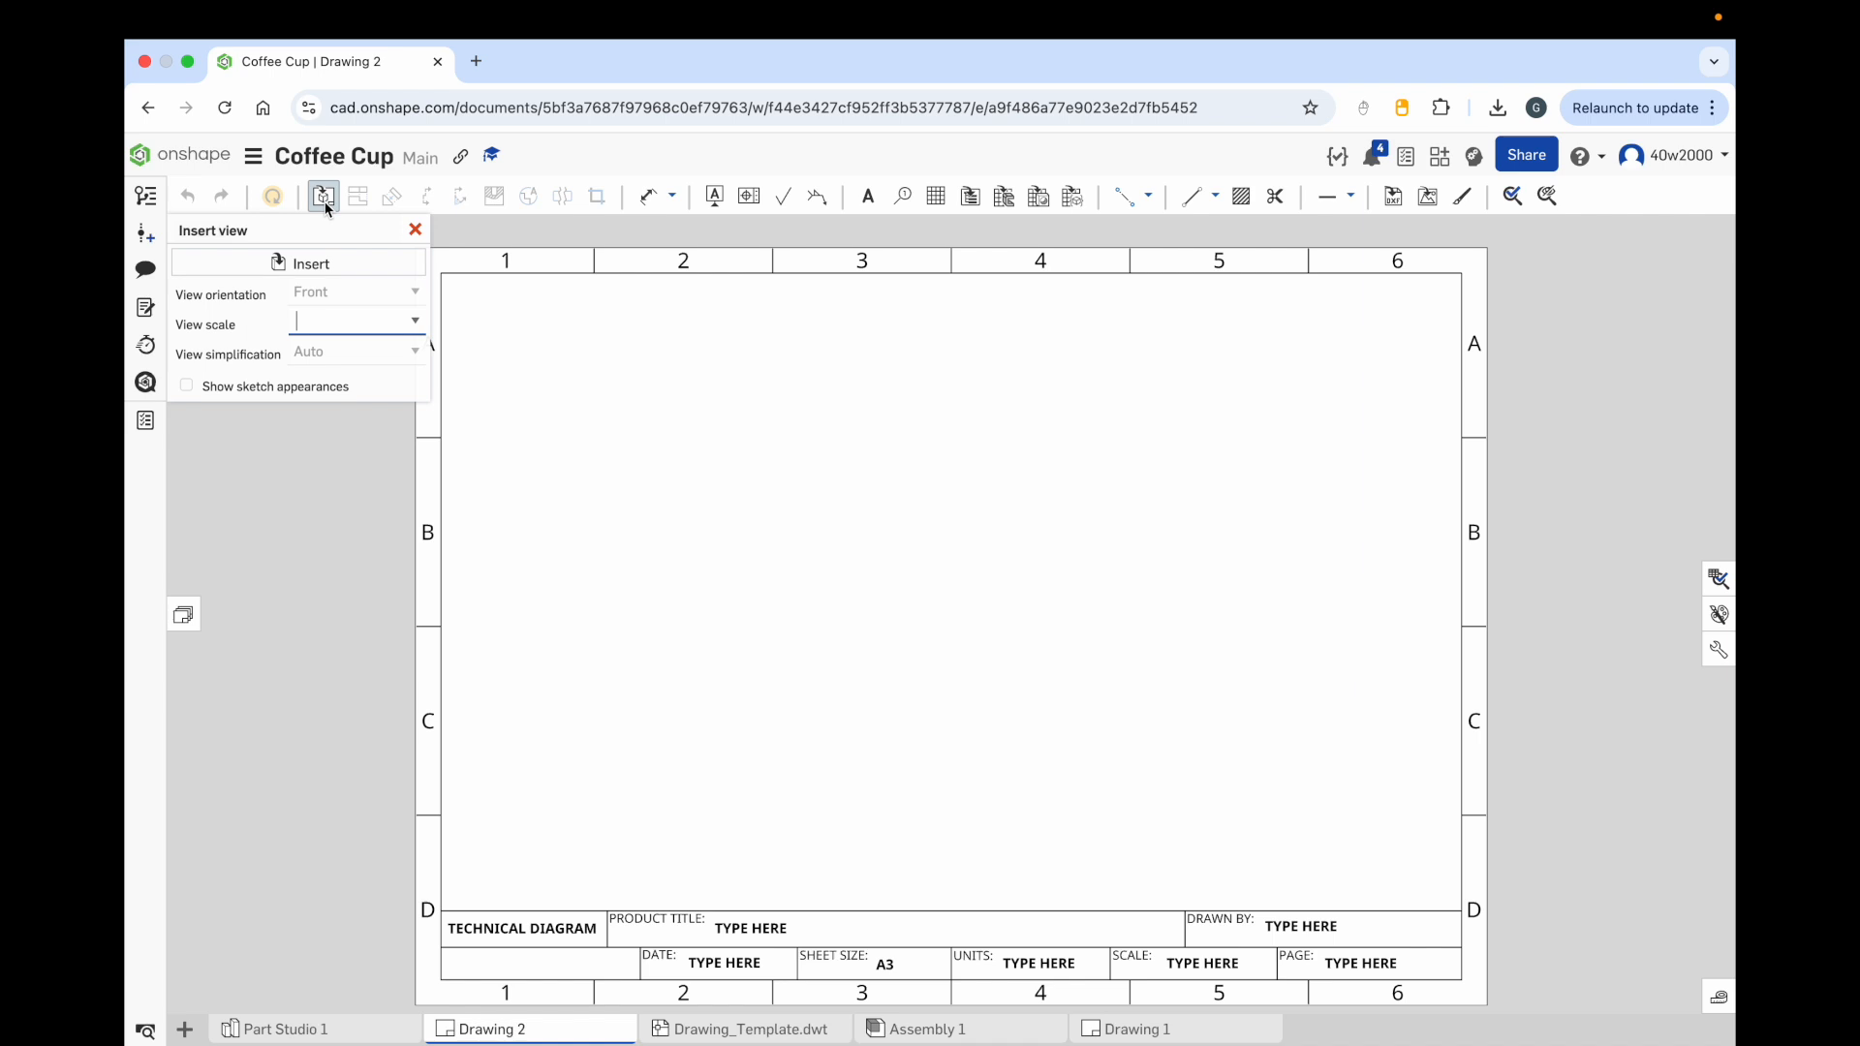
{"action": "left_click", "coordinate": [329, 264]}
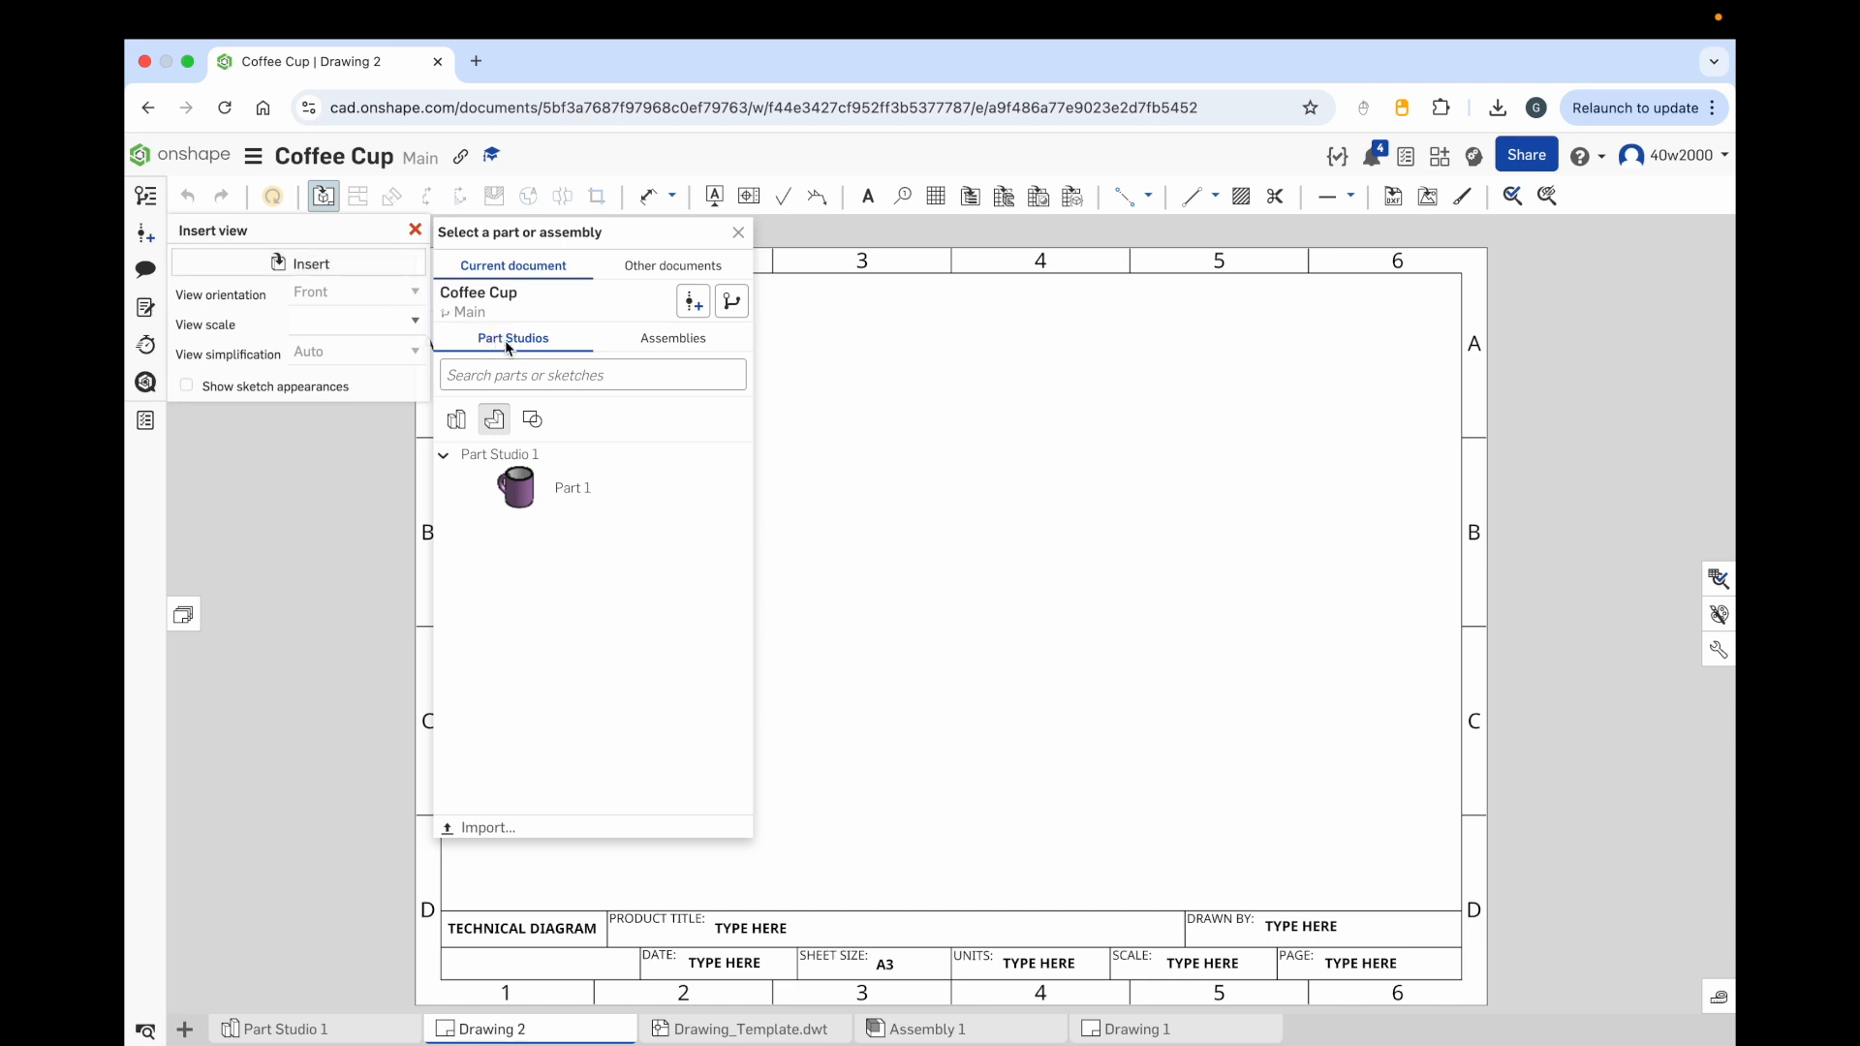
{"action": "left_click", "coordinate": [658, 343]}
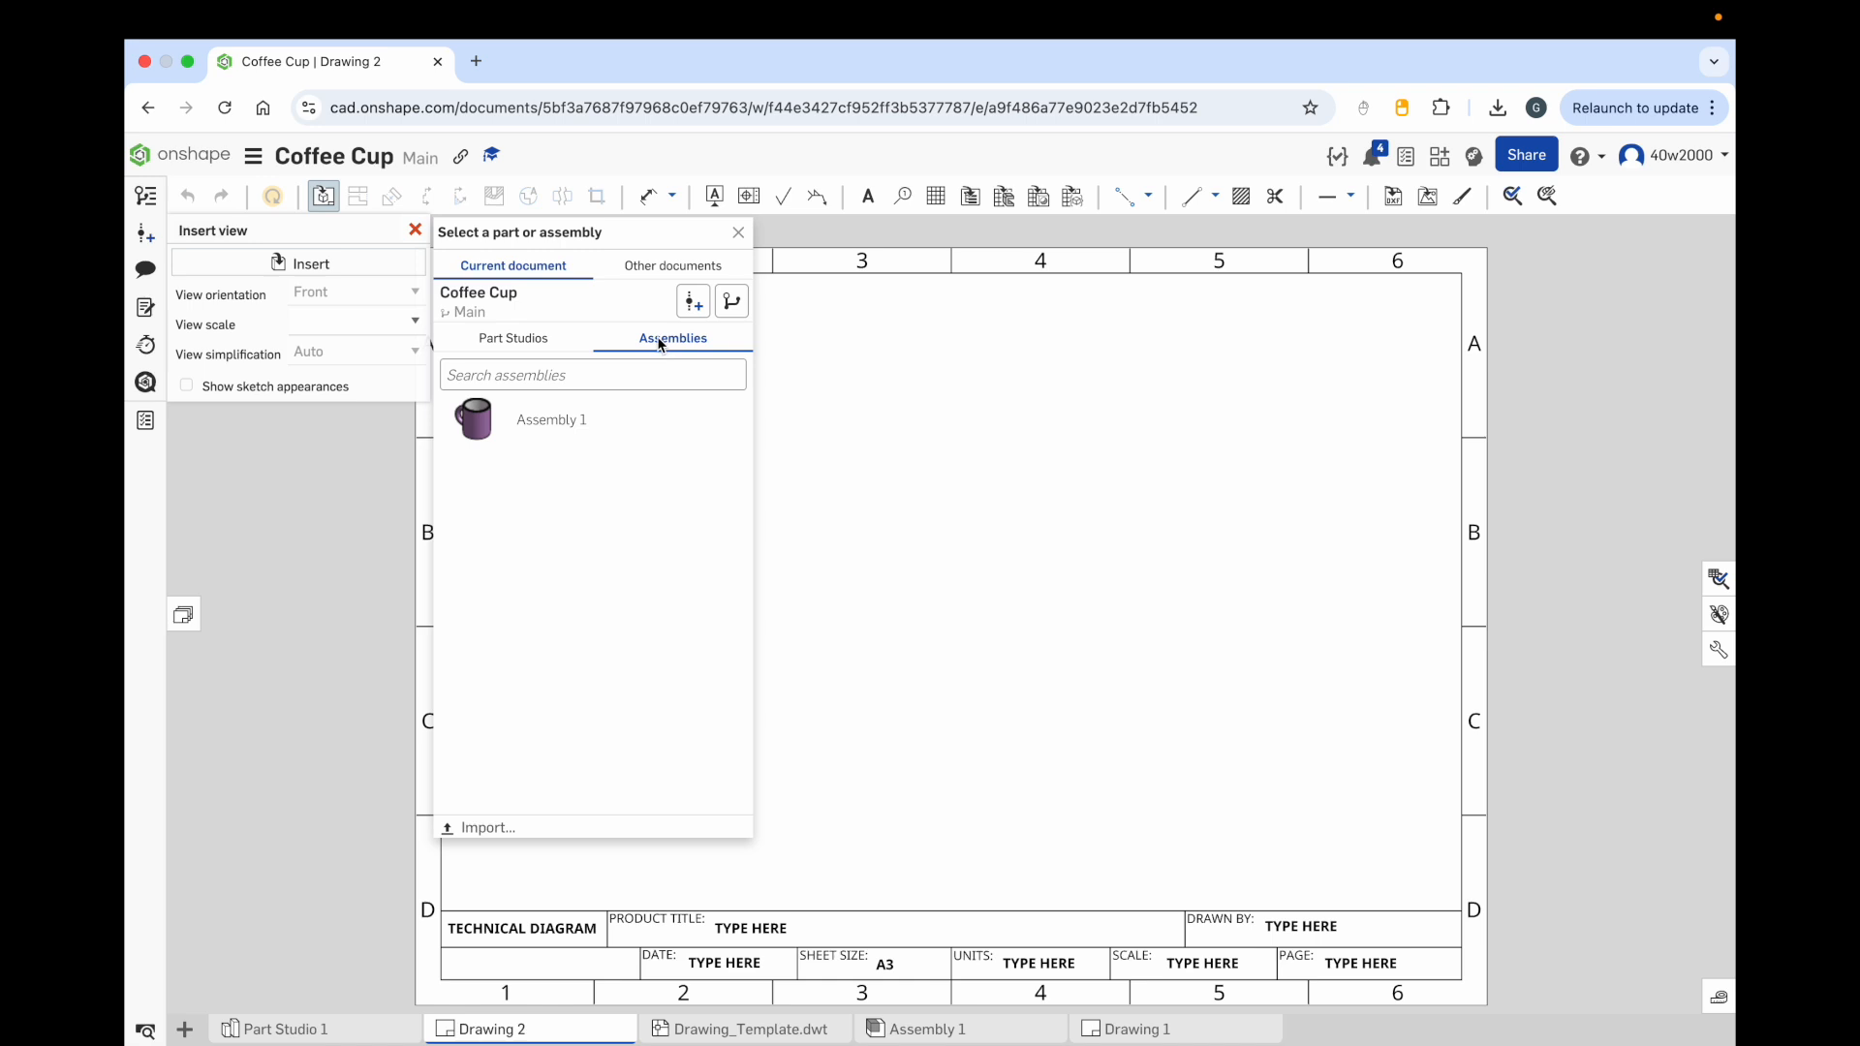
{"action": "left_click", "coordinate": [529, 339]}
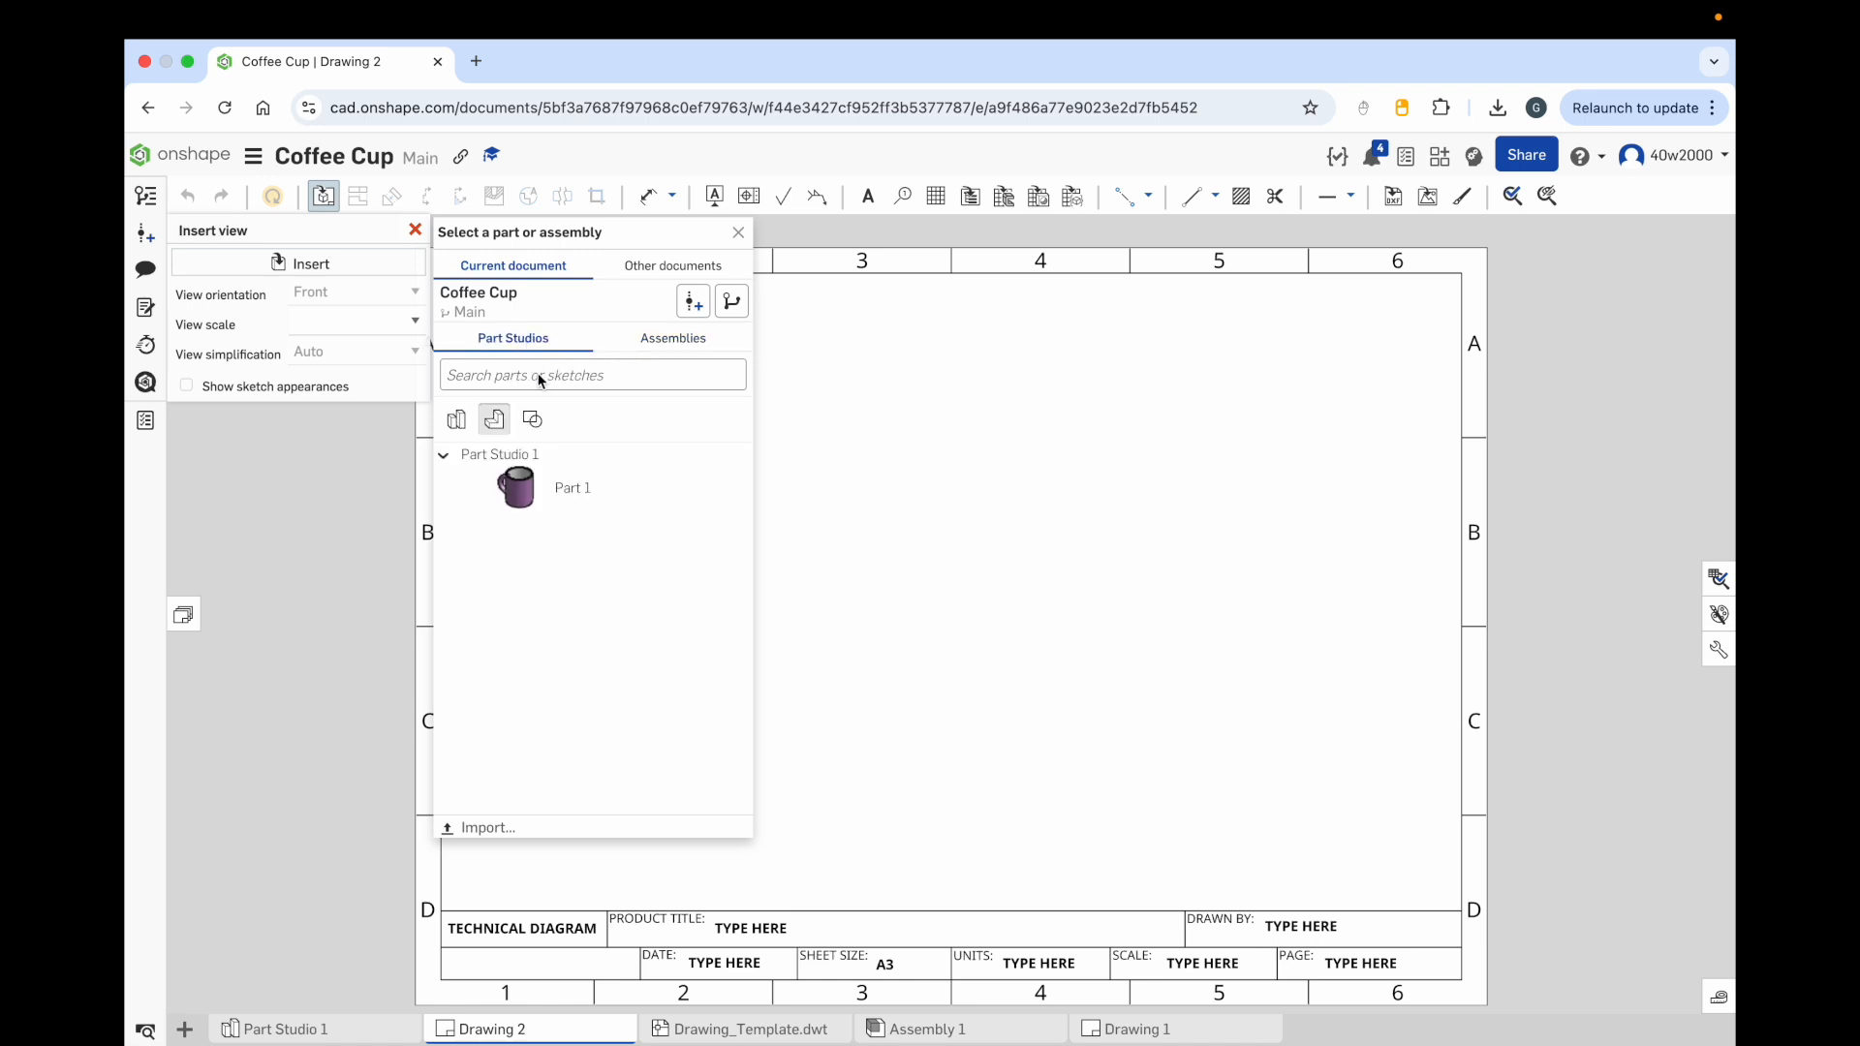
{"action": "left_click", "coordinate": [527, 492]}
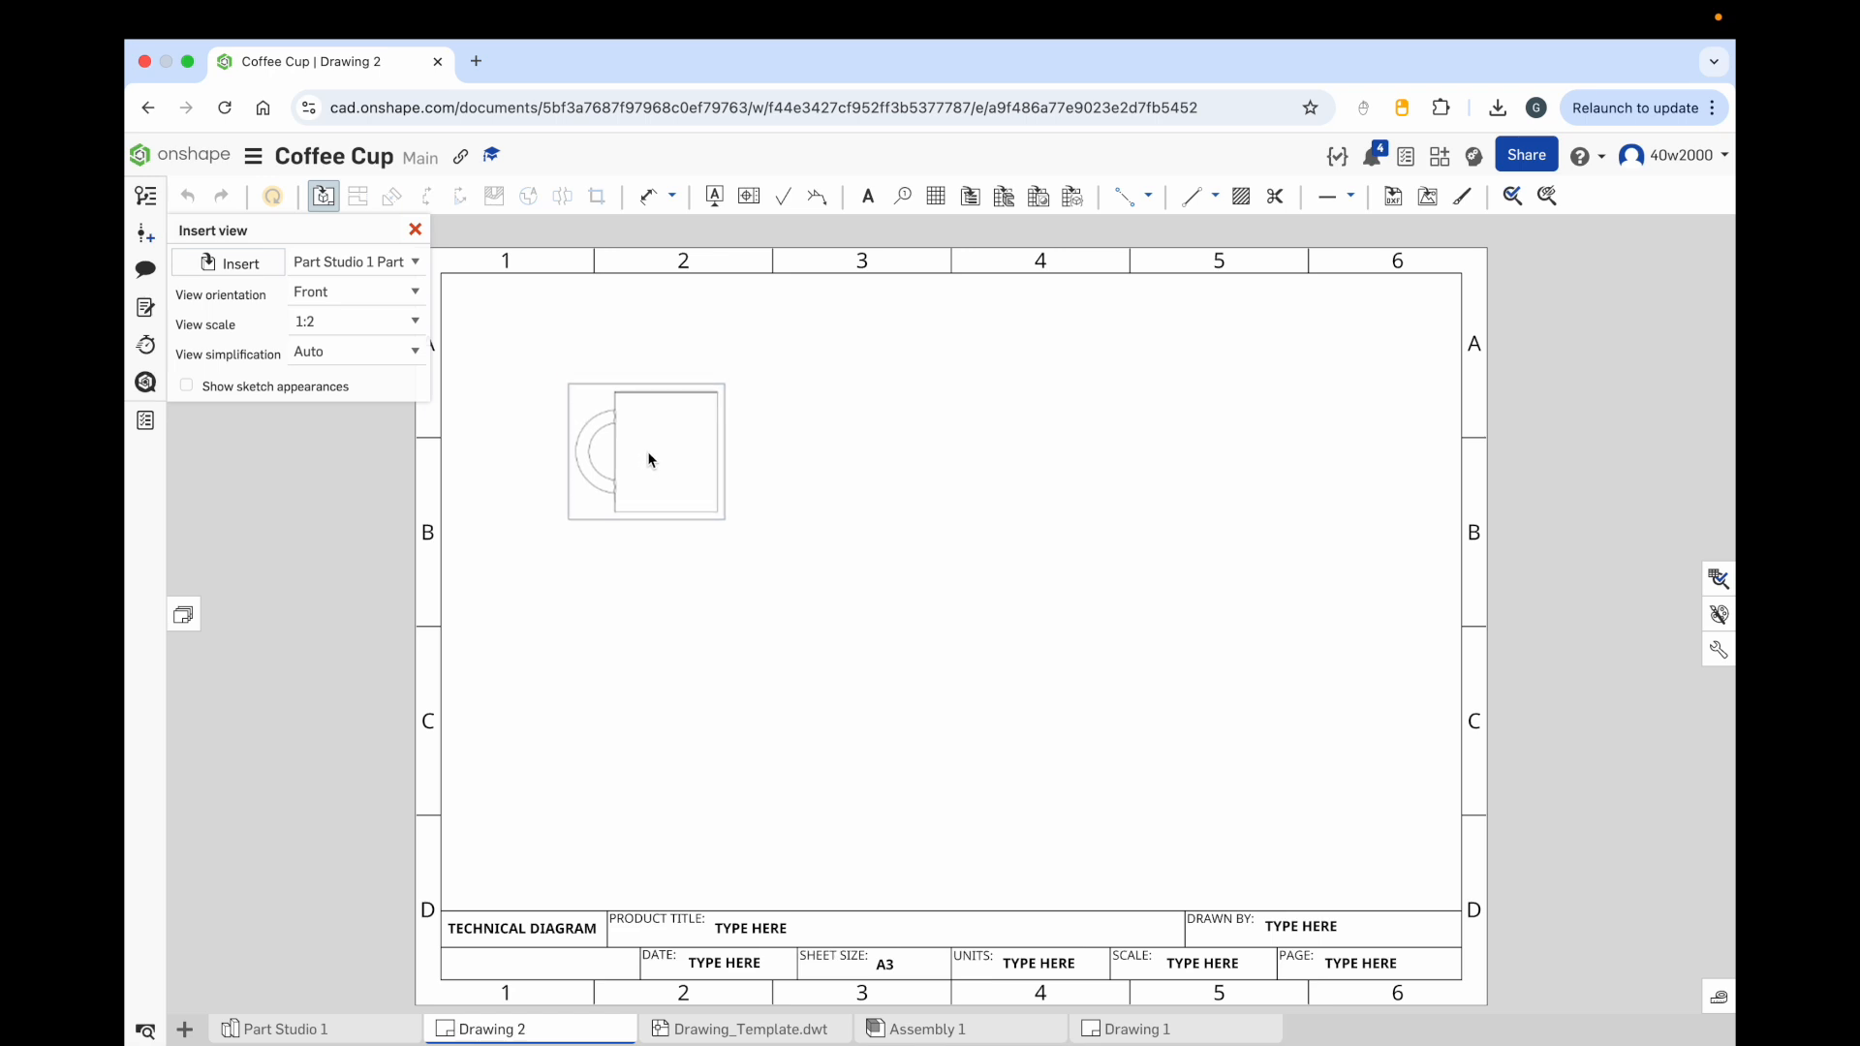
{"action": "left_click", "coordinate": [649, 459]}
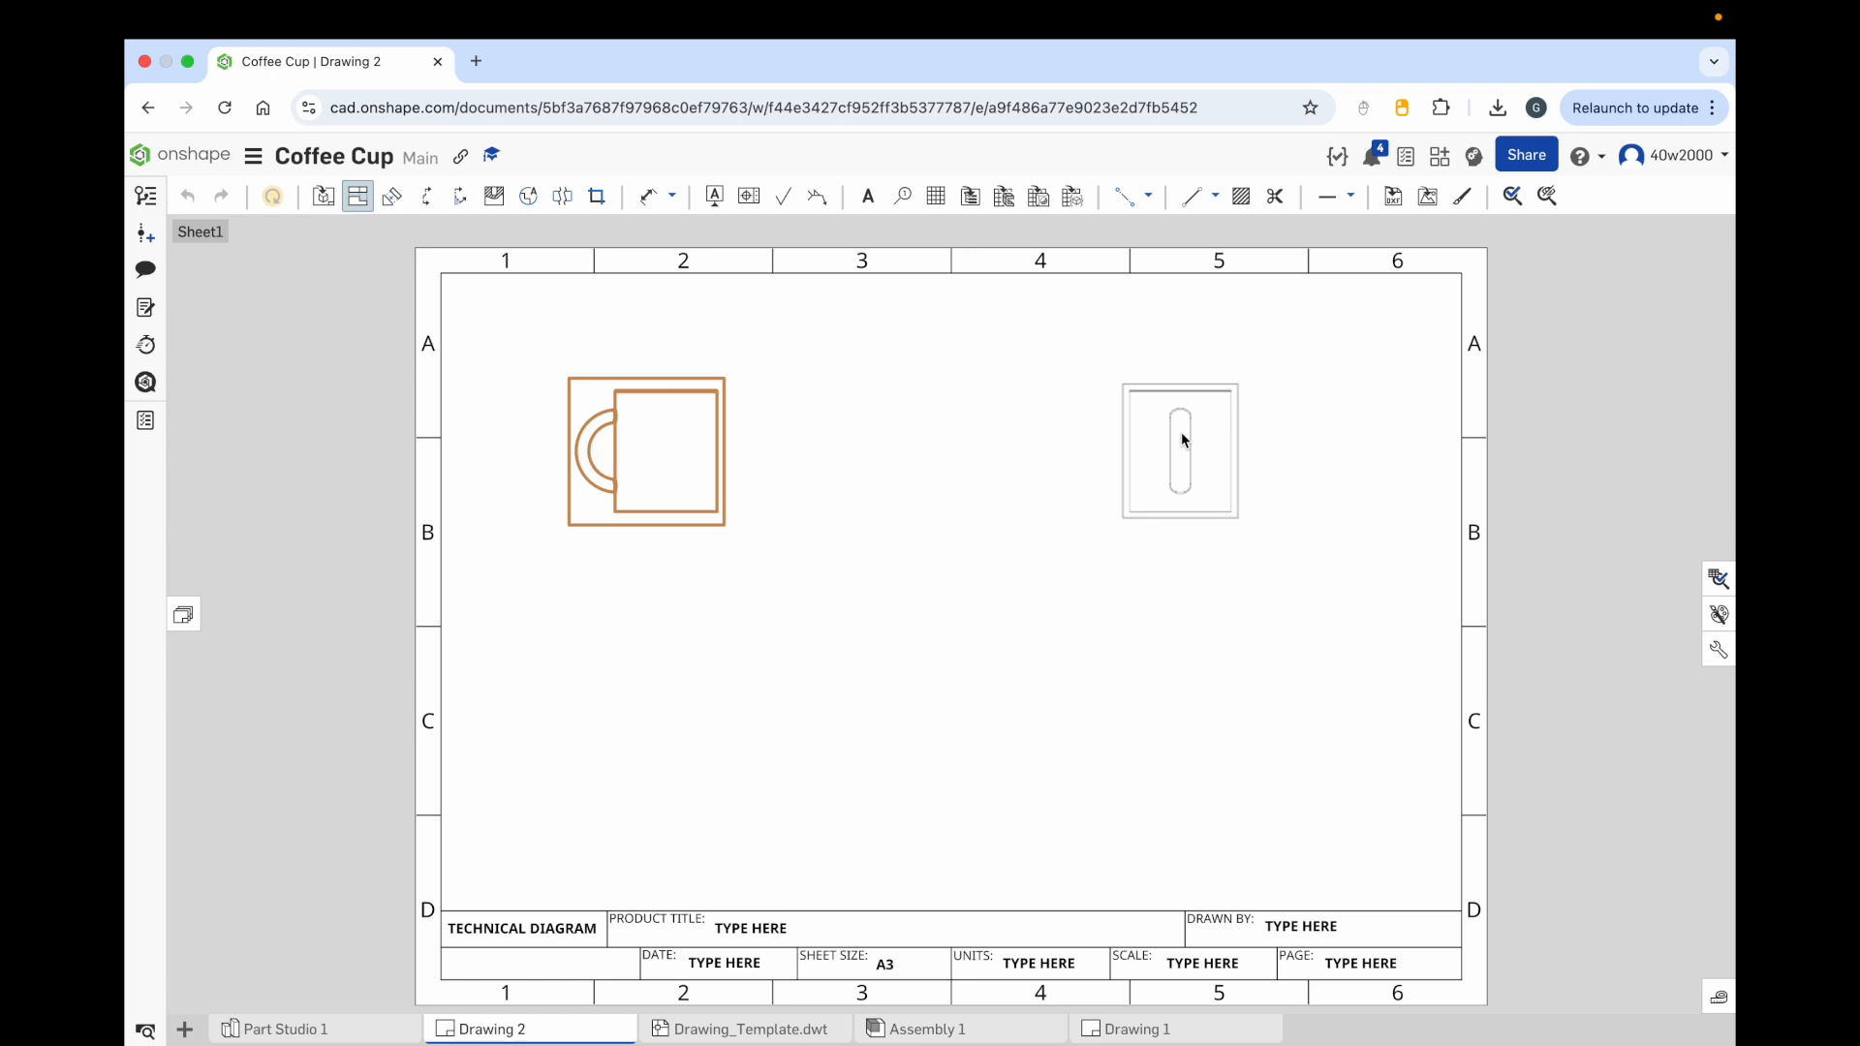
{"action": "key", "text": "Escape"}
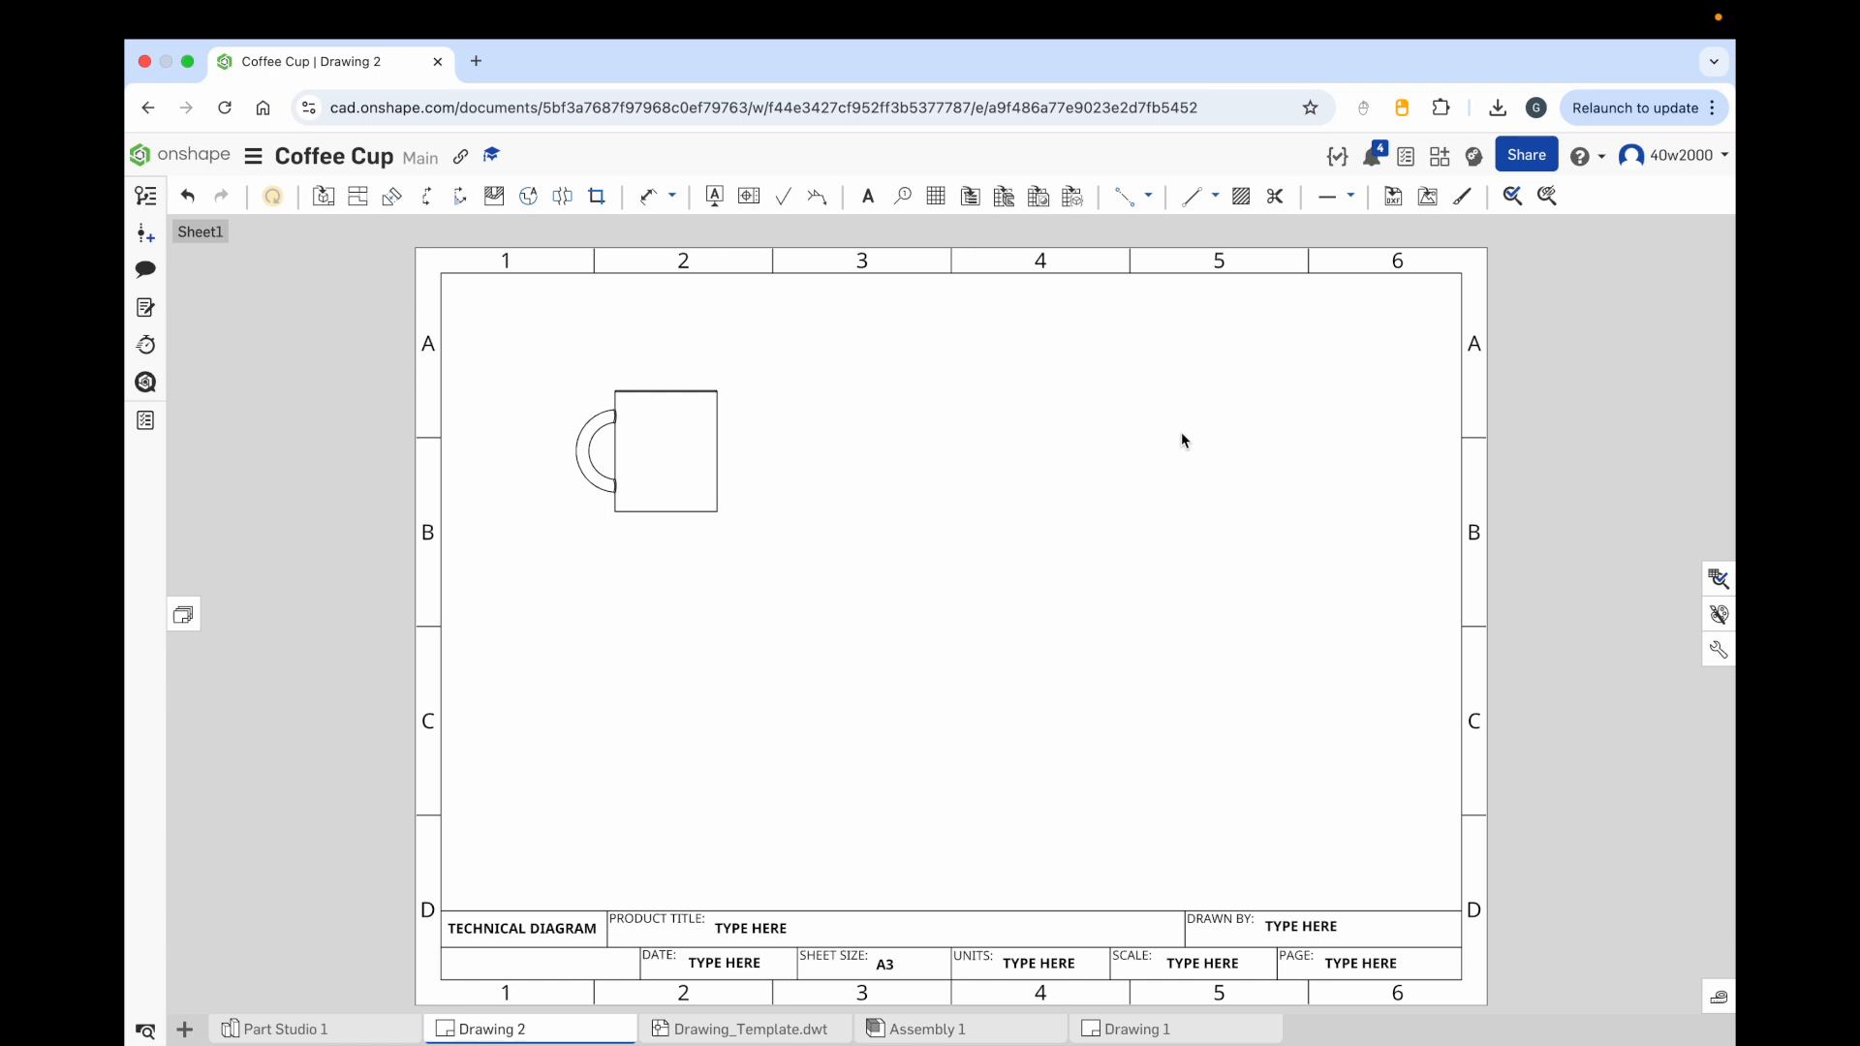
{"action": "mouse_move", "coordinate": [683, 445]}
{"action": "left_mouse_down"}
{"action": "mouse_move", "coordinate": [860, 521]}
{"action": "mouse_move", "coordinate": [1033, 661]}
{"action": "mouse_move", "coordinate": [790, 650]}
{"action": "mouse_move", "coordinate": [1123, 683]}
{"action": "mouse_move", "coordinate": [704, 583]}
{"action": "mouse_move", "coordinate": [1160, 510]}
{"action": "mouse_move", "coordinate": [759, 494]}
{"action": "mouse_move", "coordinate": [636, 415]}
{"action": "mouse_move", "coordinate": [650, 439]}
{"action": "left_mouse_up"}
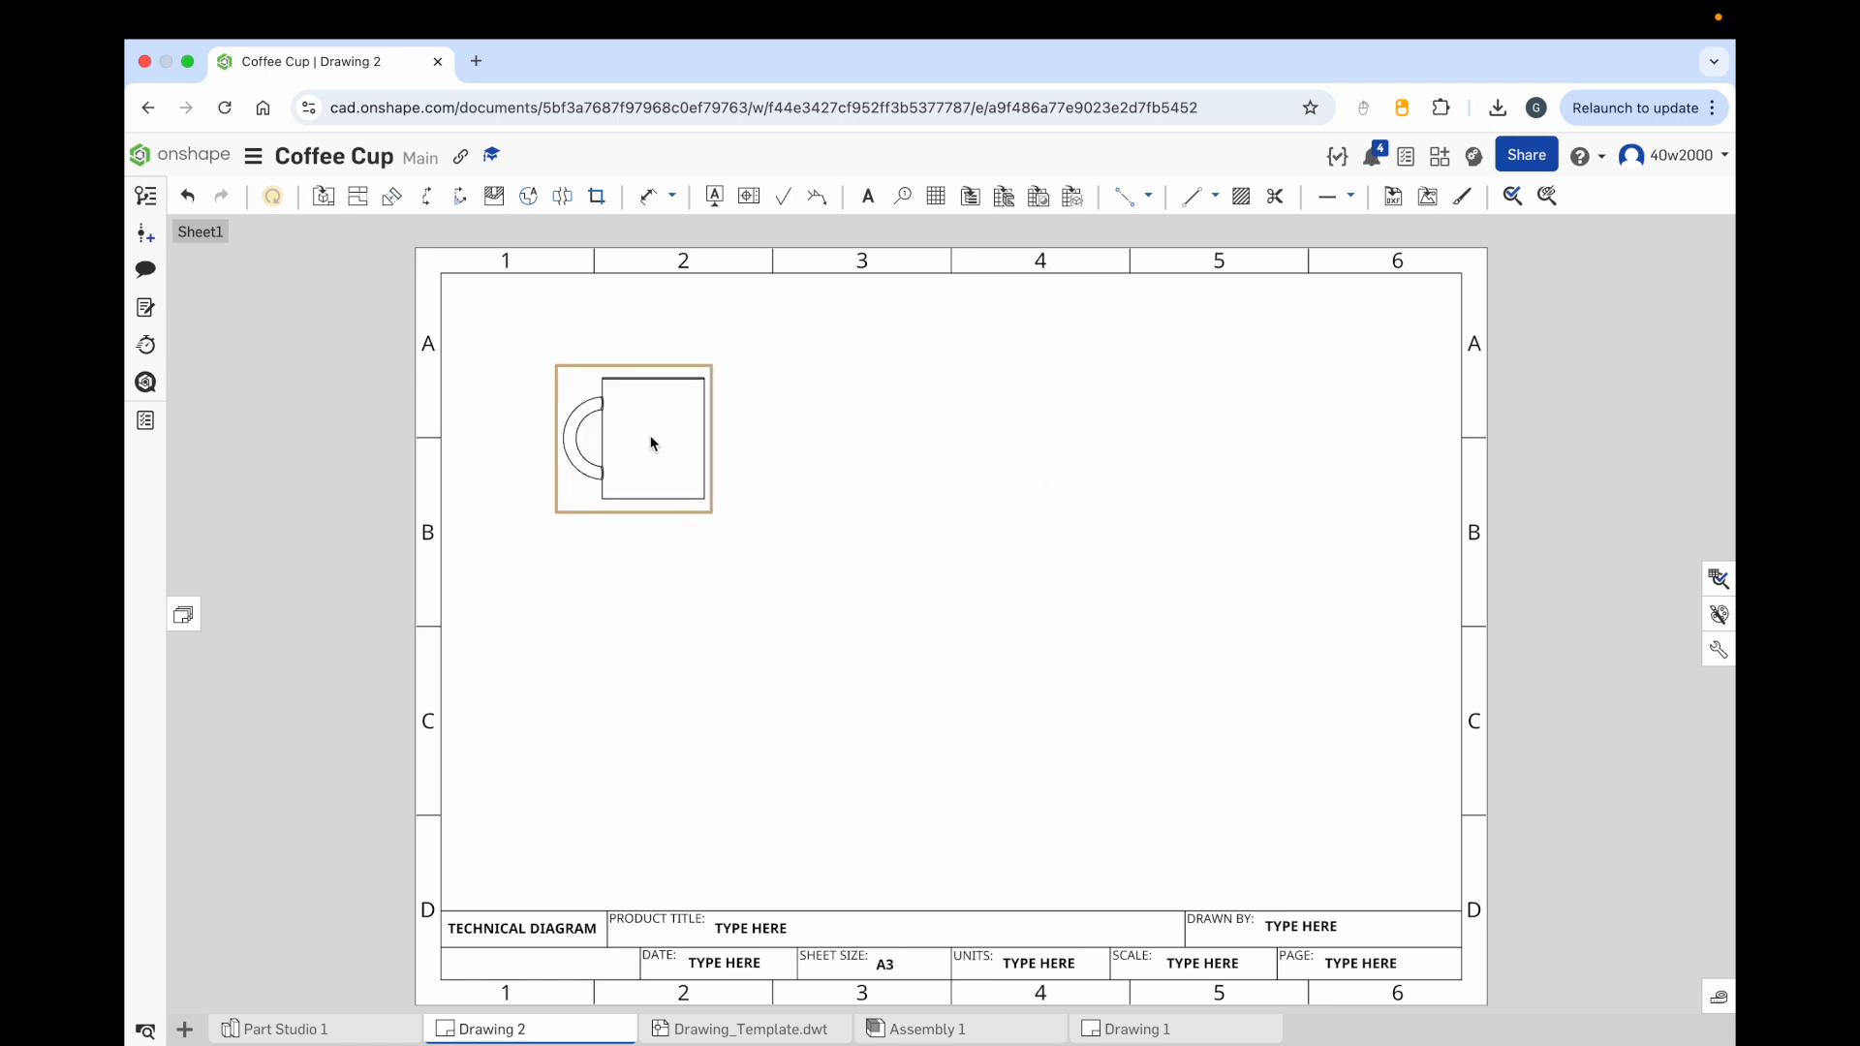
Step: Set the front view's scale to 1:1, keeping the Front orientation after trying Top and Isometric
{"action": "double_click", "coordinate": [650, 436]}
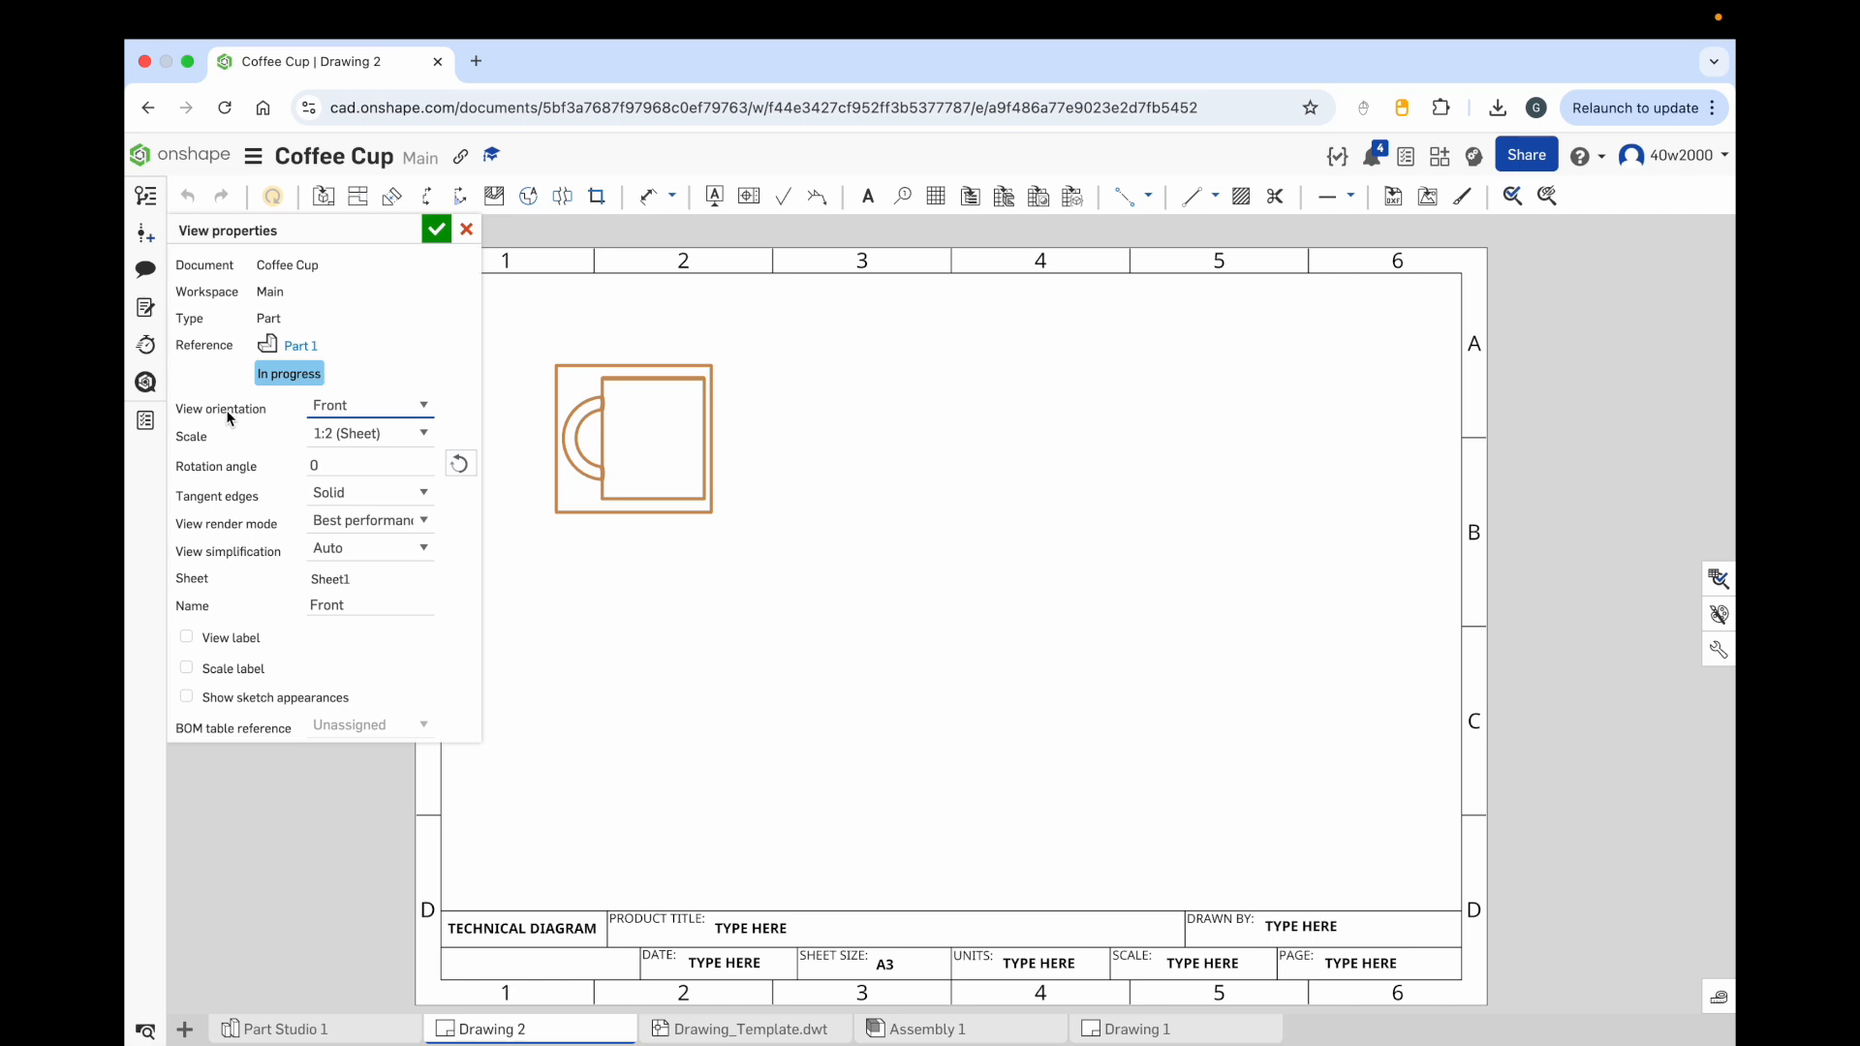
{"action": "left_click", "coordinate": [413, 408]}
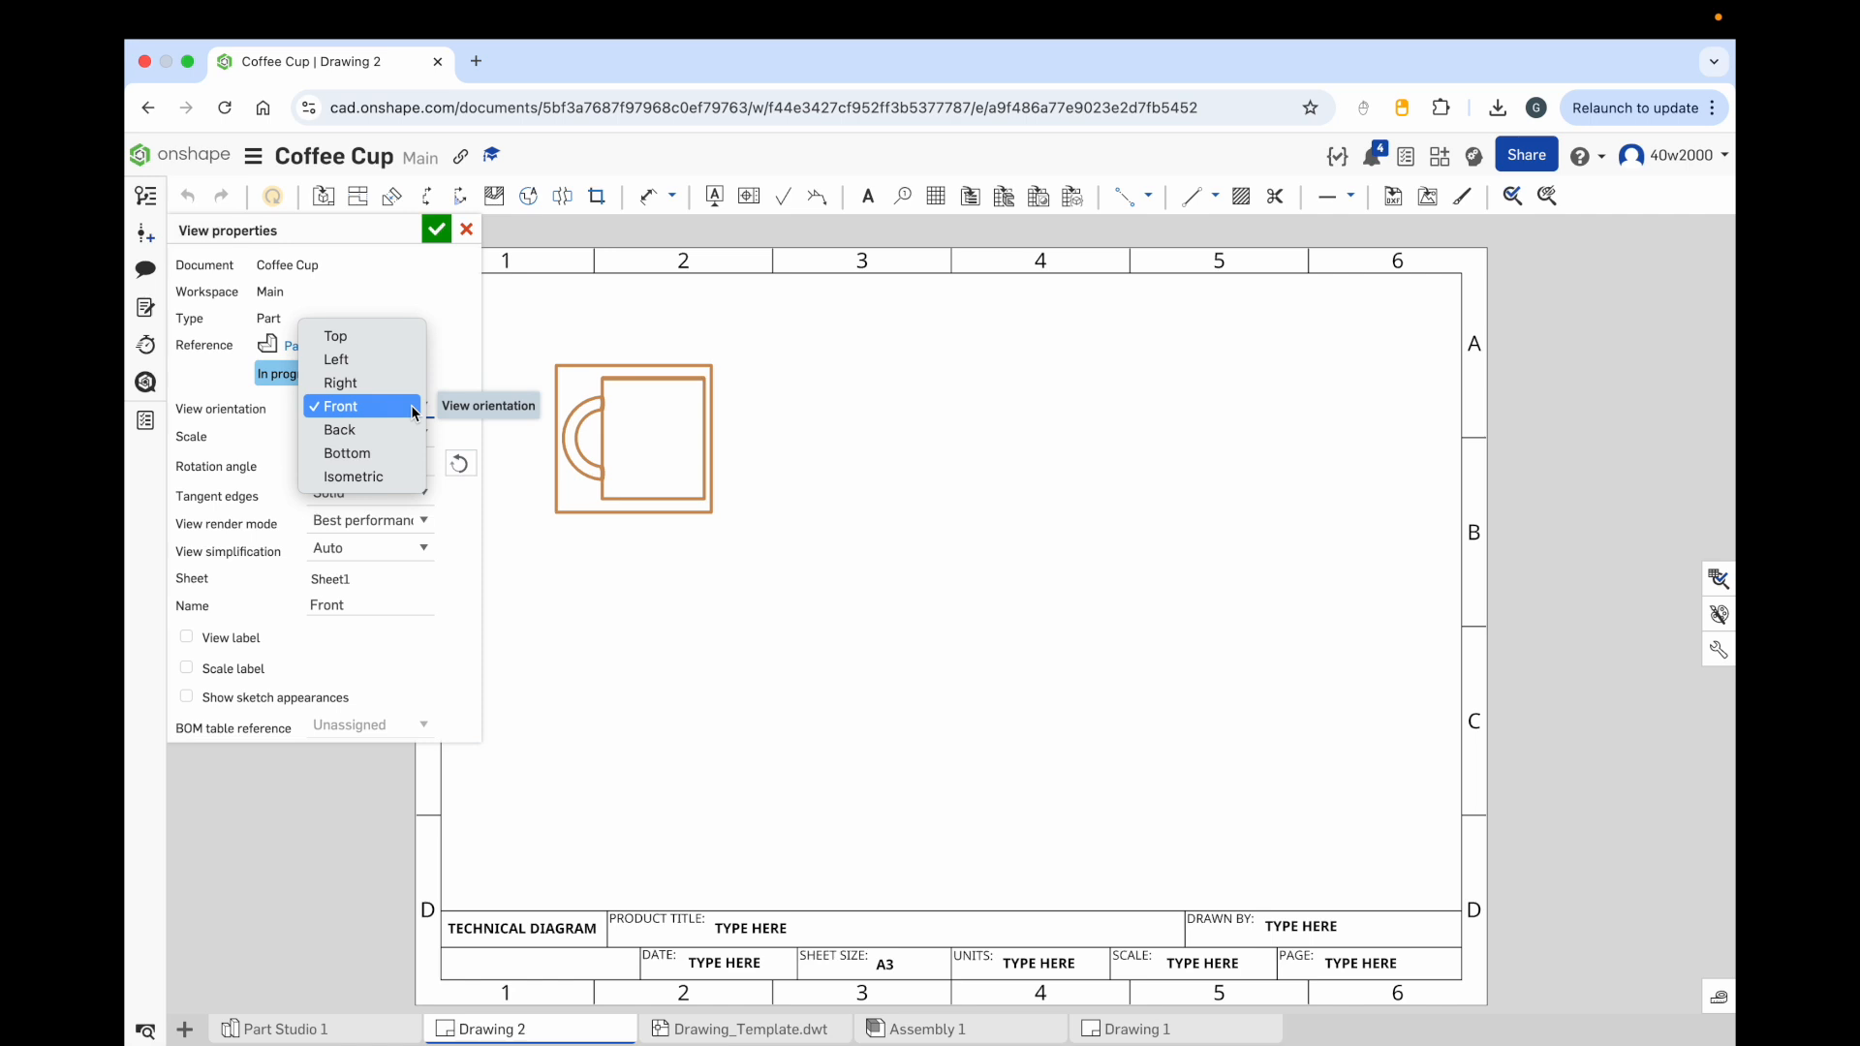
{"action": "left_click", "coordinate": [403, 335]}
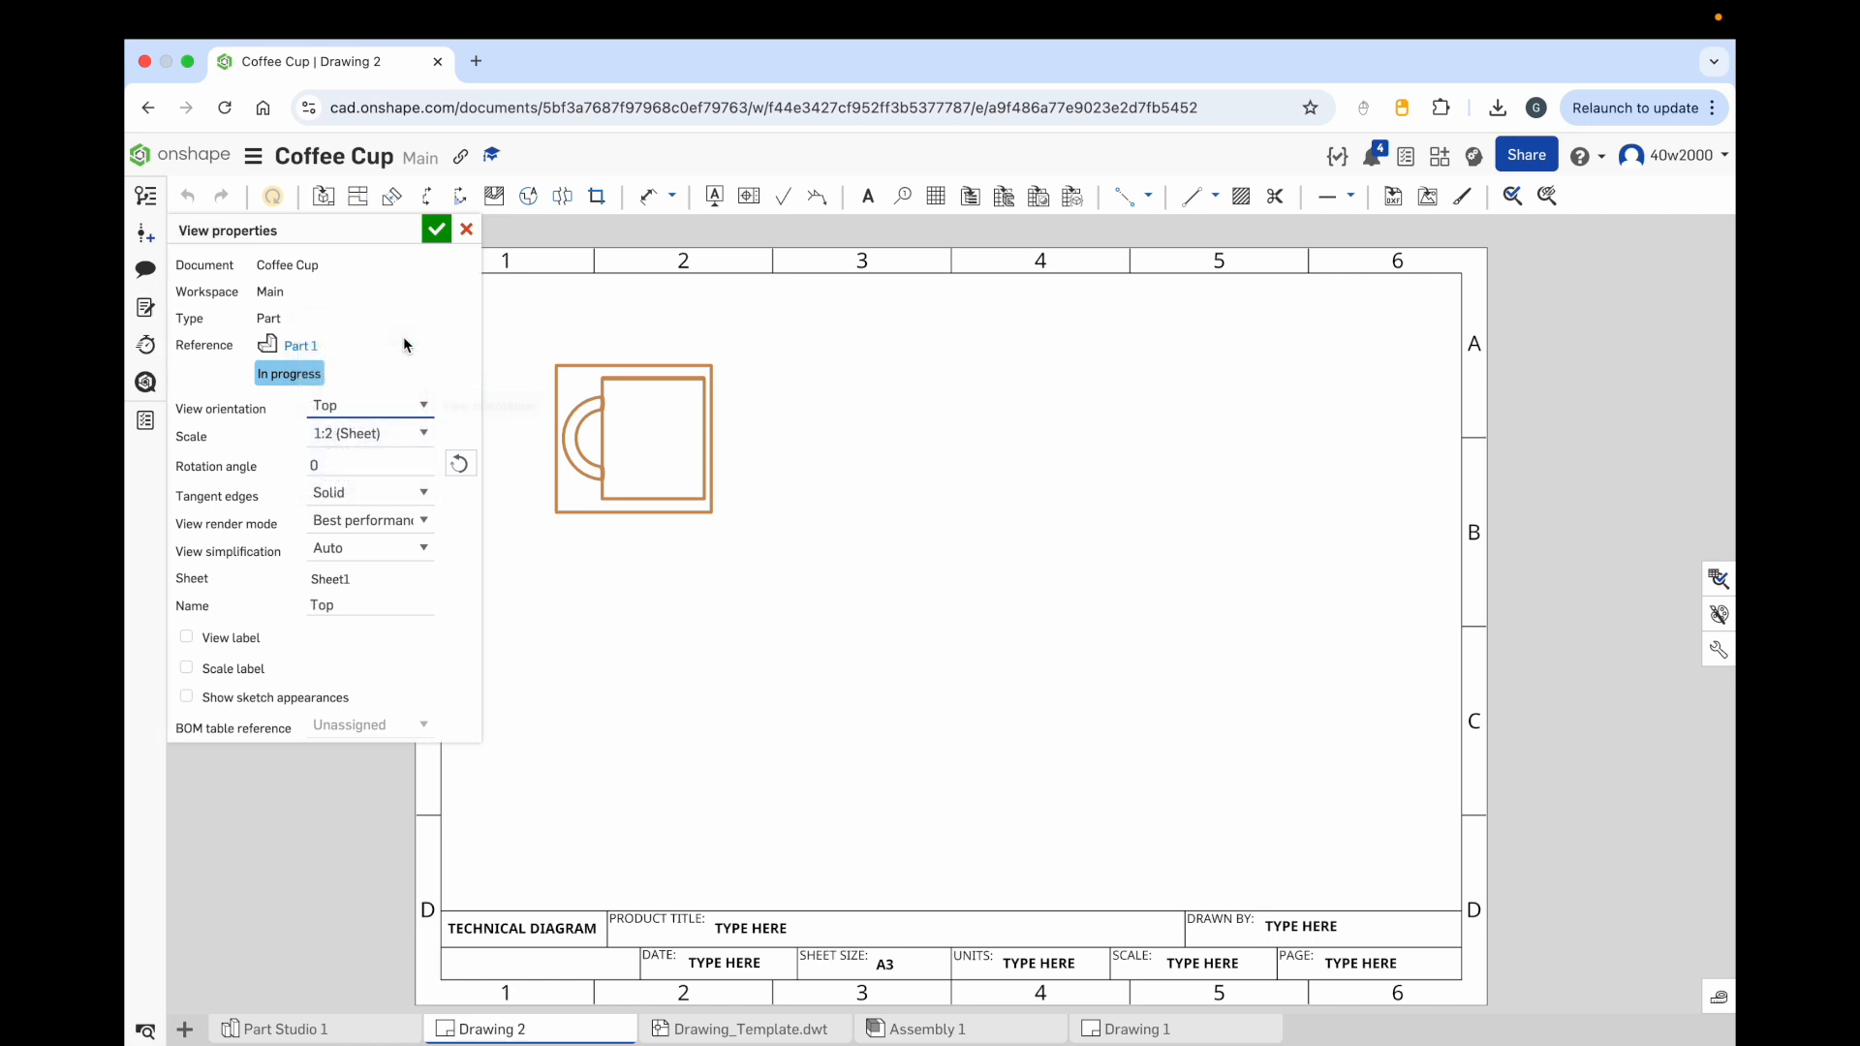
{"action": "left_click", "coordinate": [422, 404]}
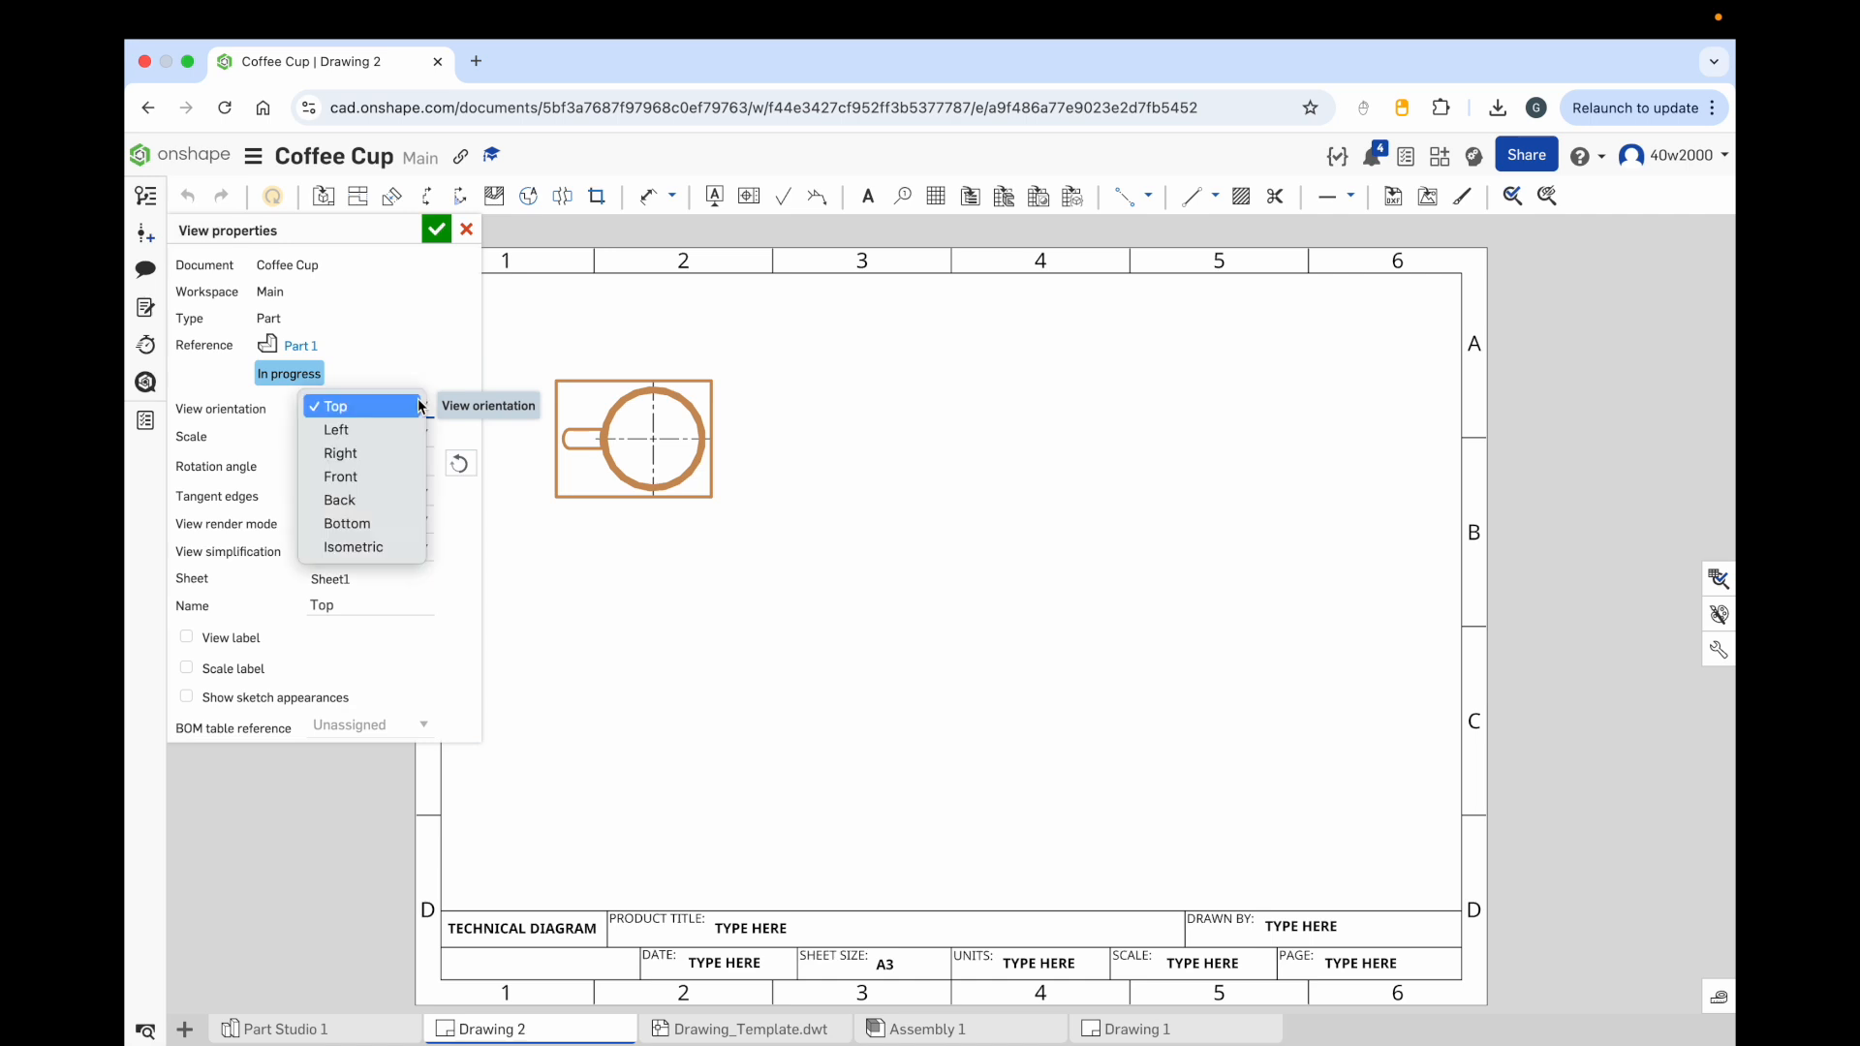
{"action": "left_click", "coordinate": [382, 544]}
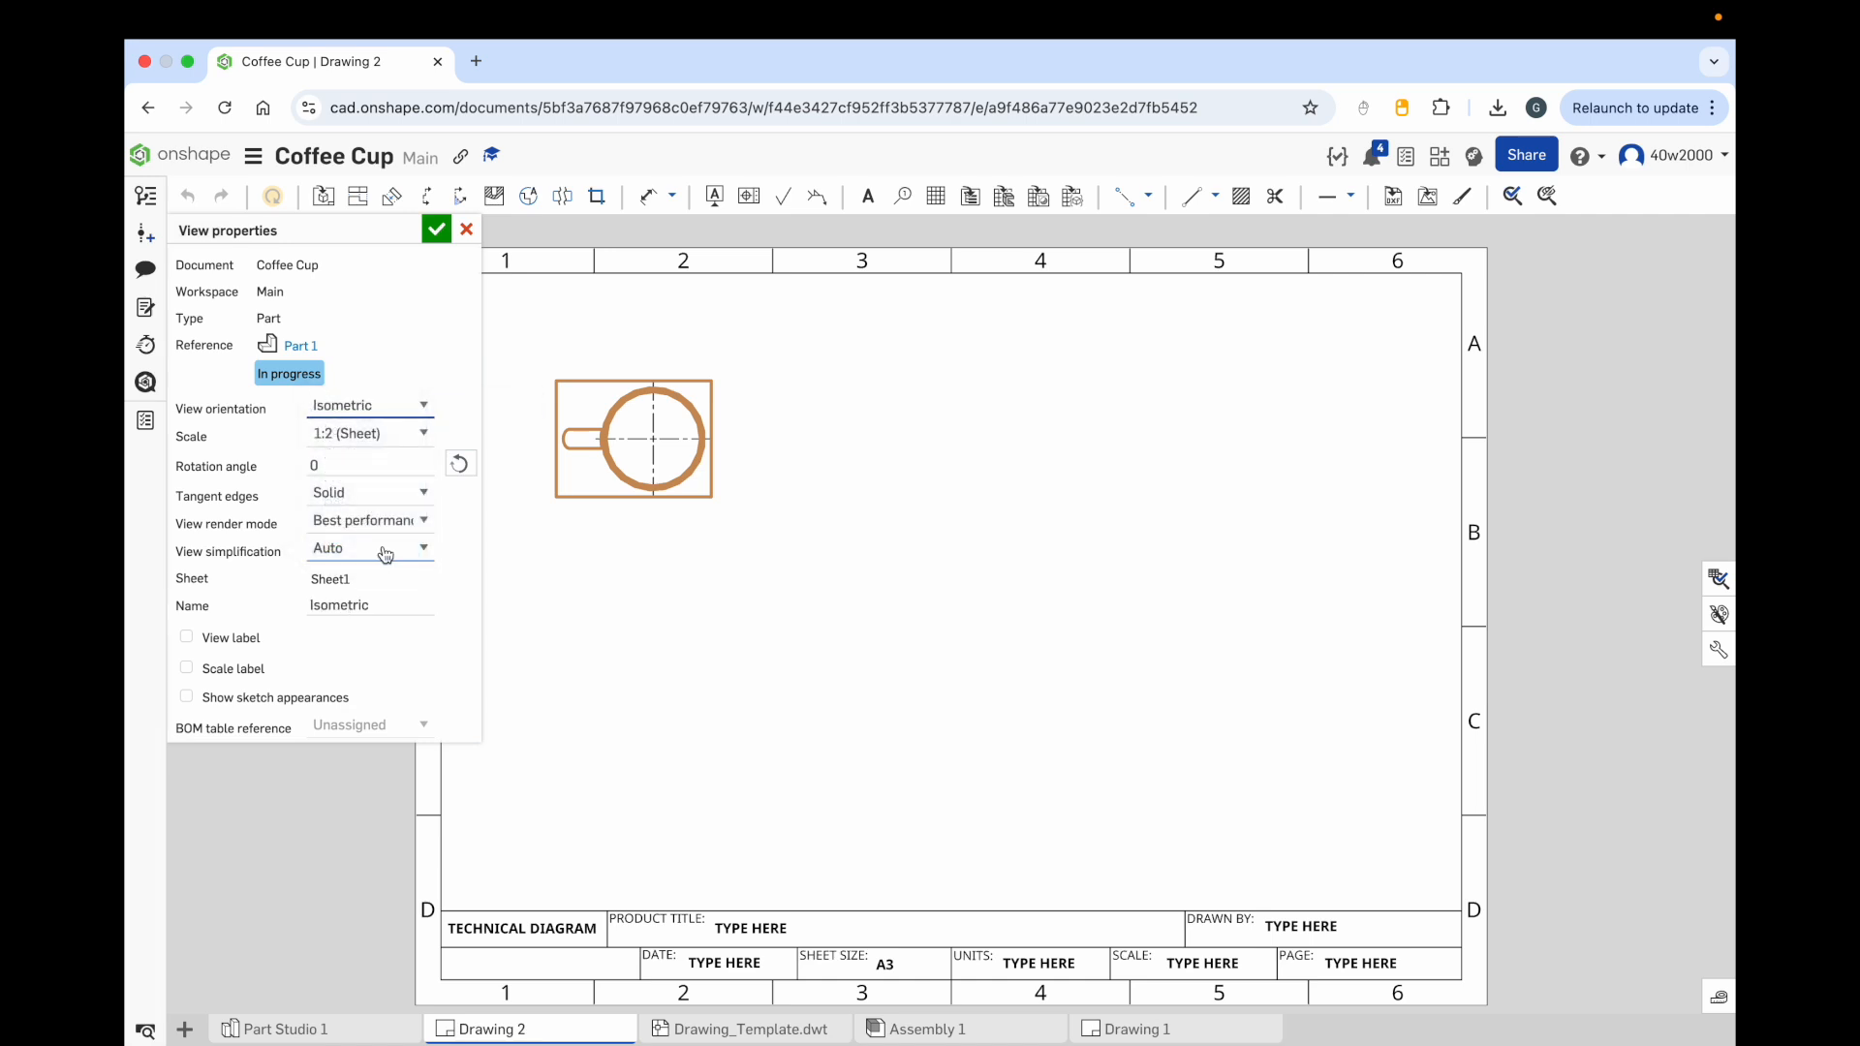
{"action": "left_click", "coordinate": [422, 405]}
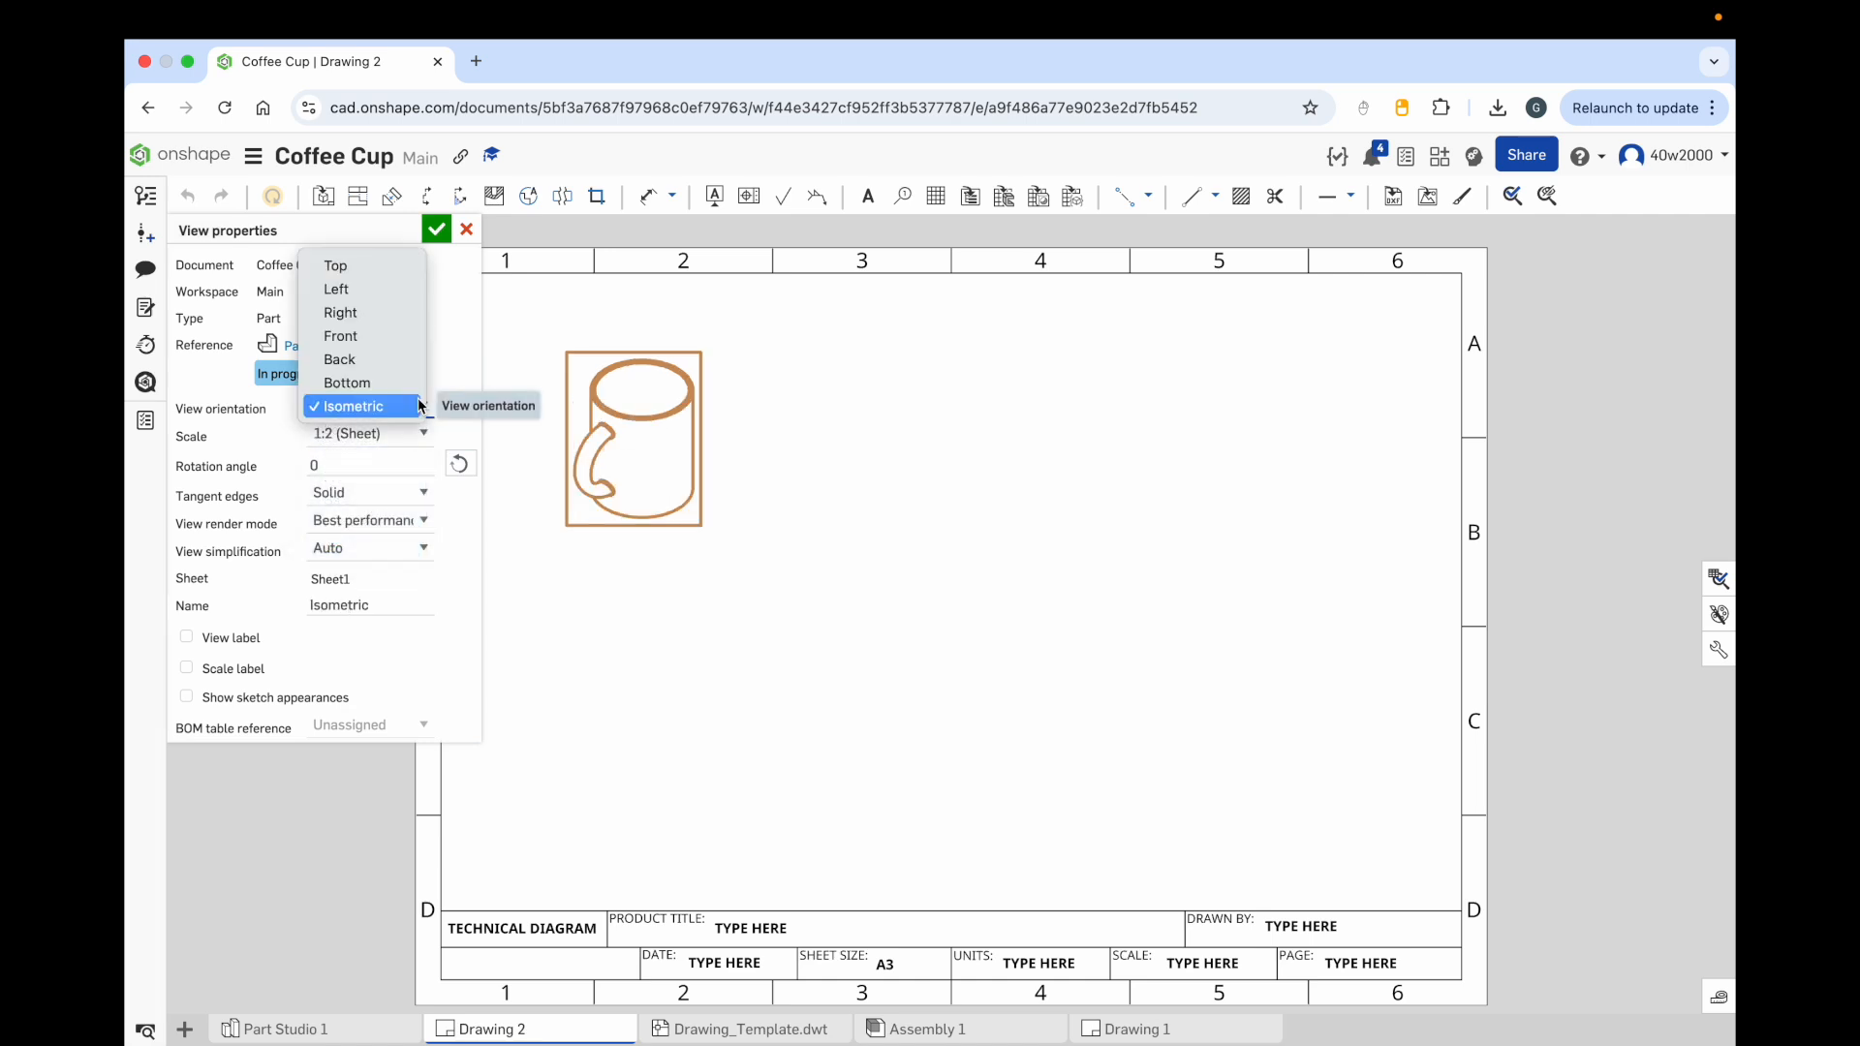
{"action": "left_click", "coordinate": [385, 335]}
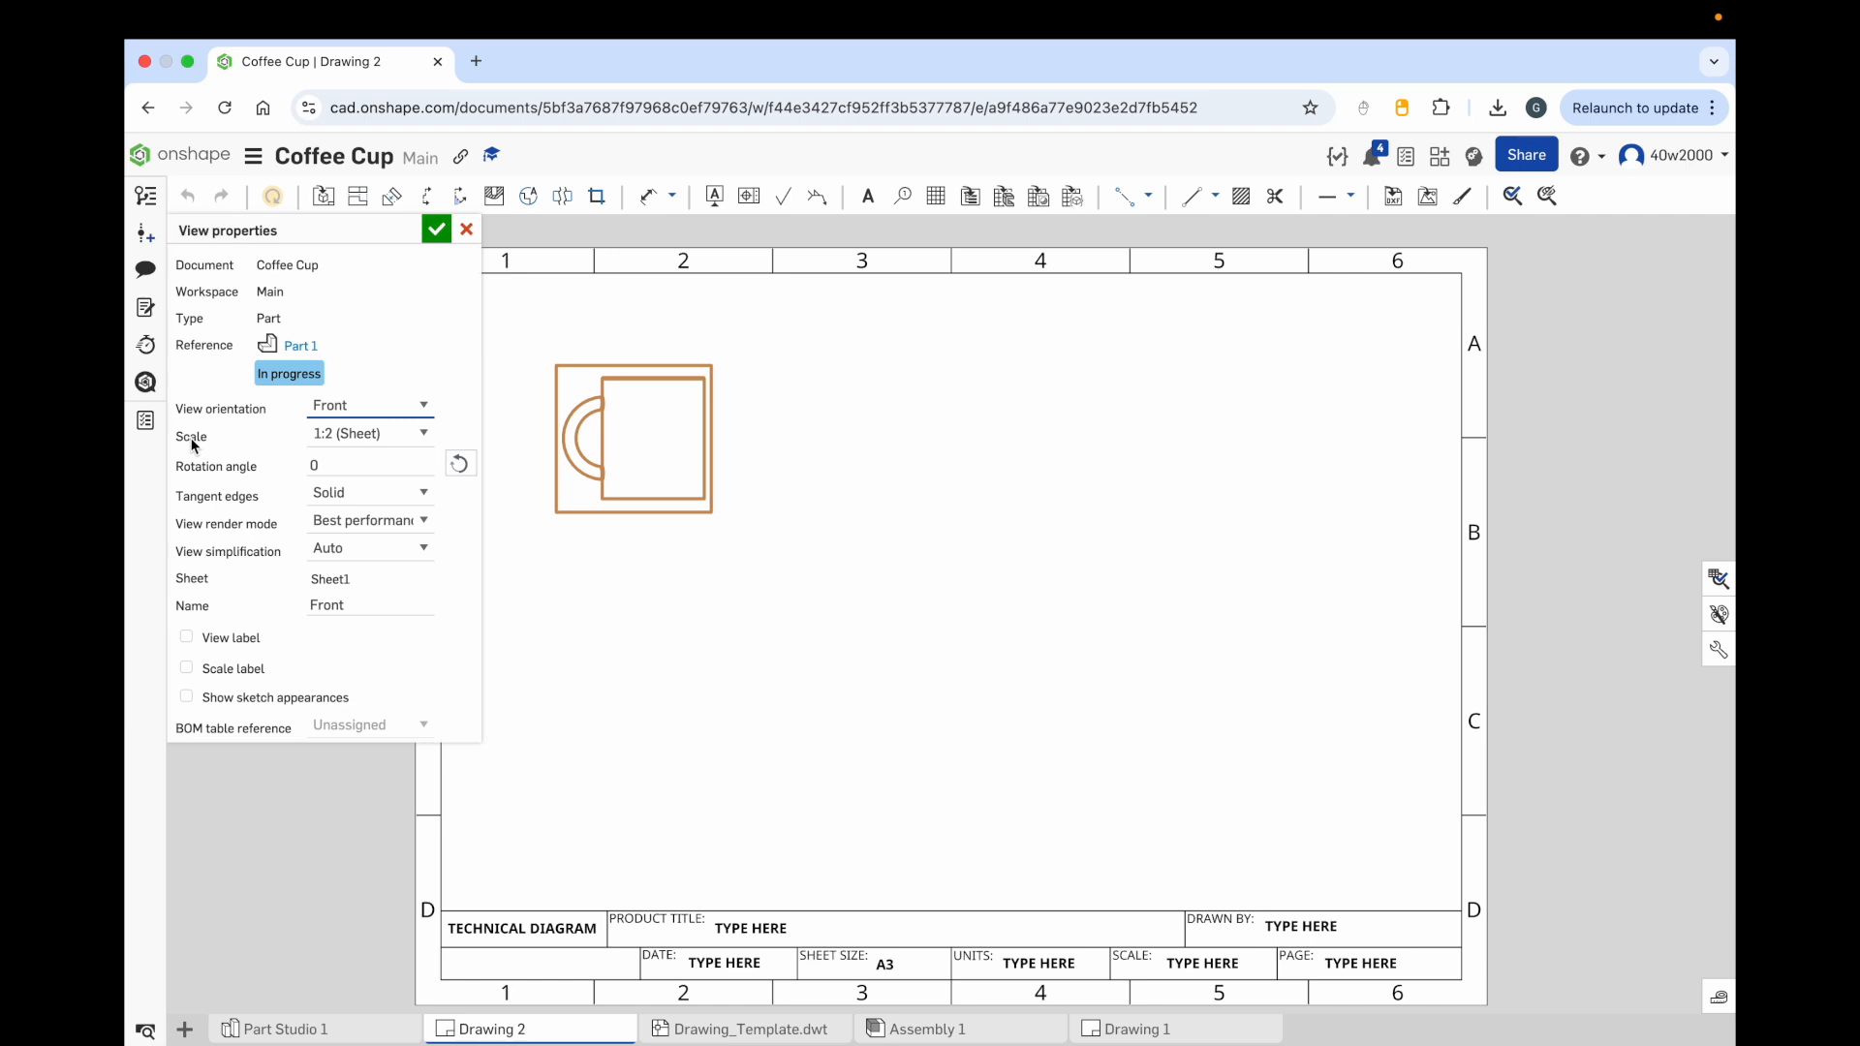
{"action": "left_click", "coordinate": [356, 433]}
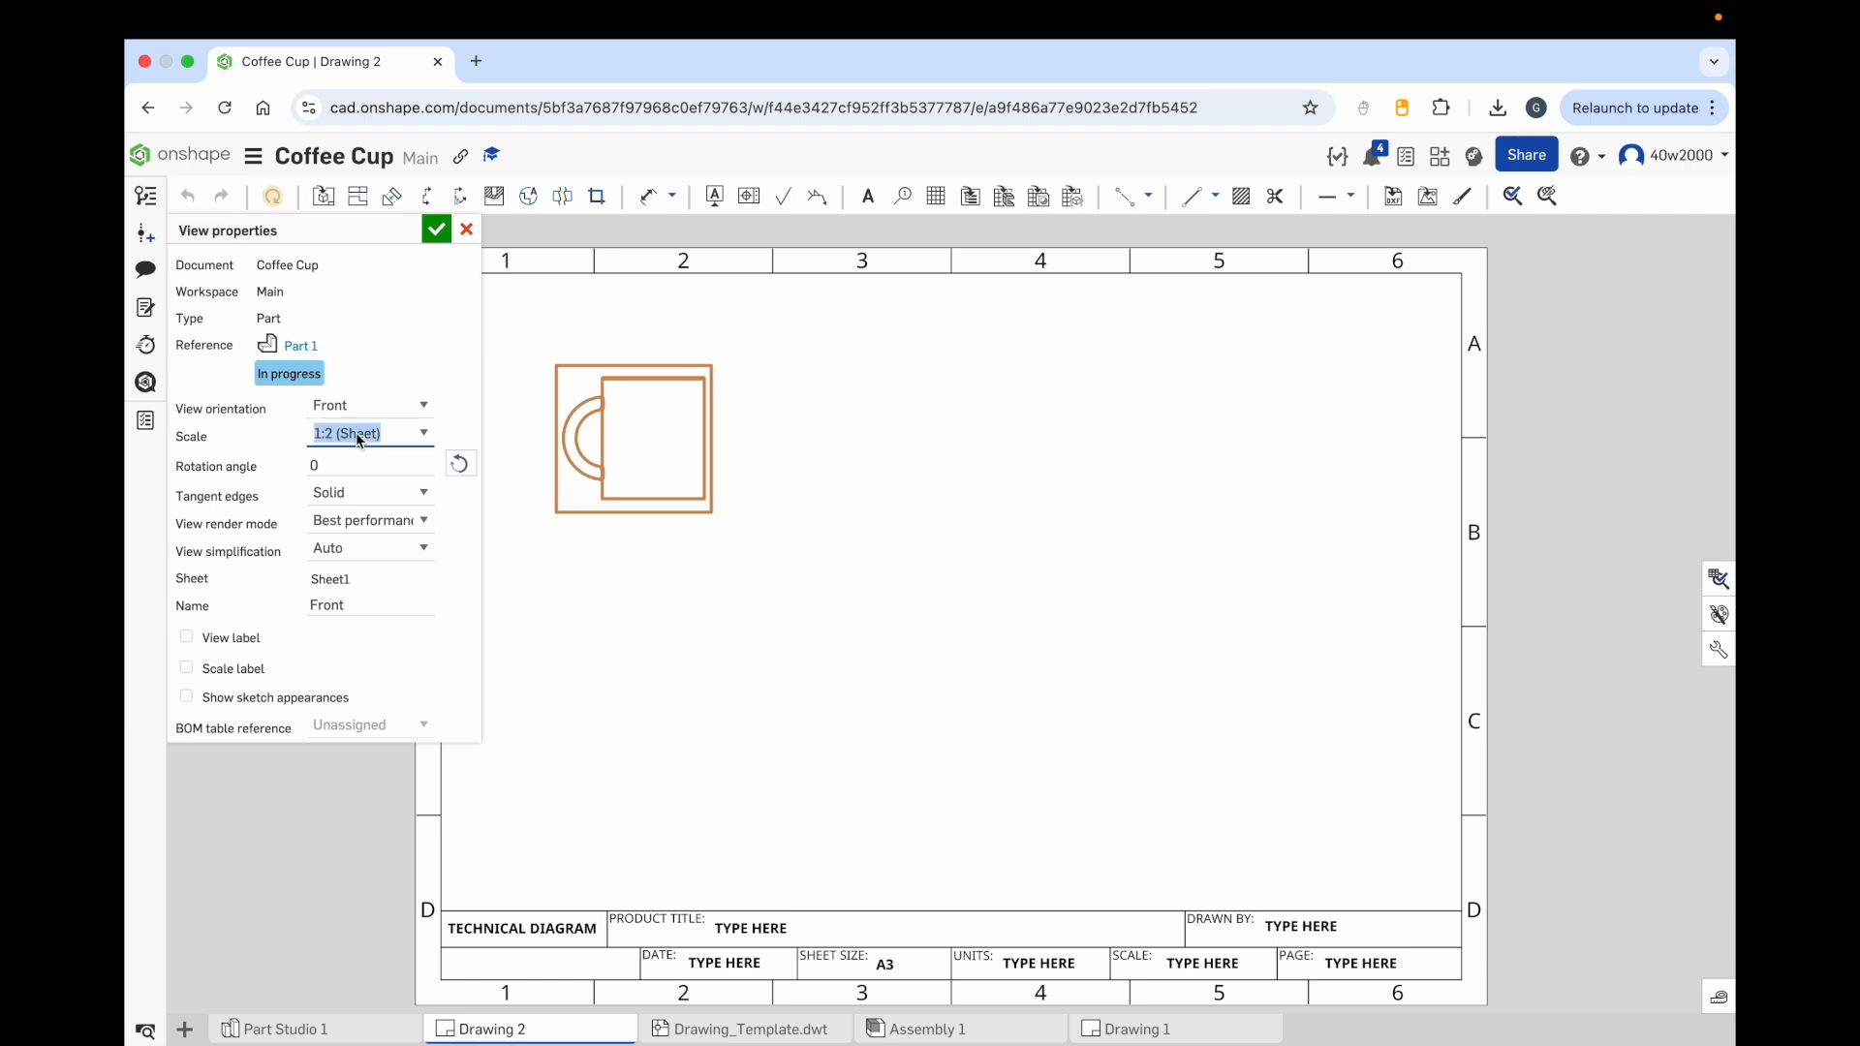
{"action": "left_click", "coordinate": [420, 433]}
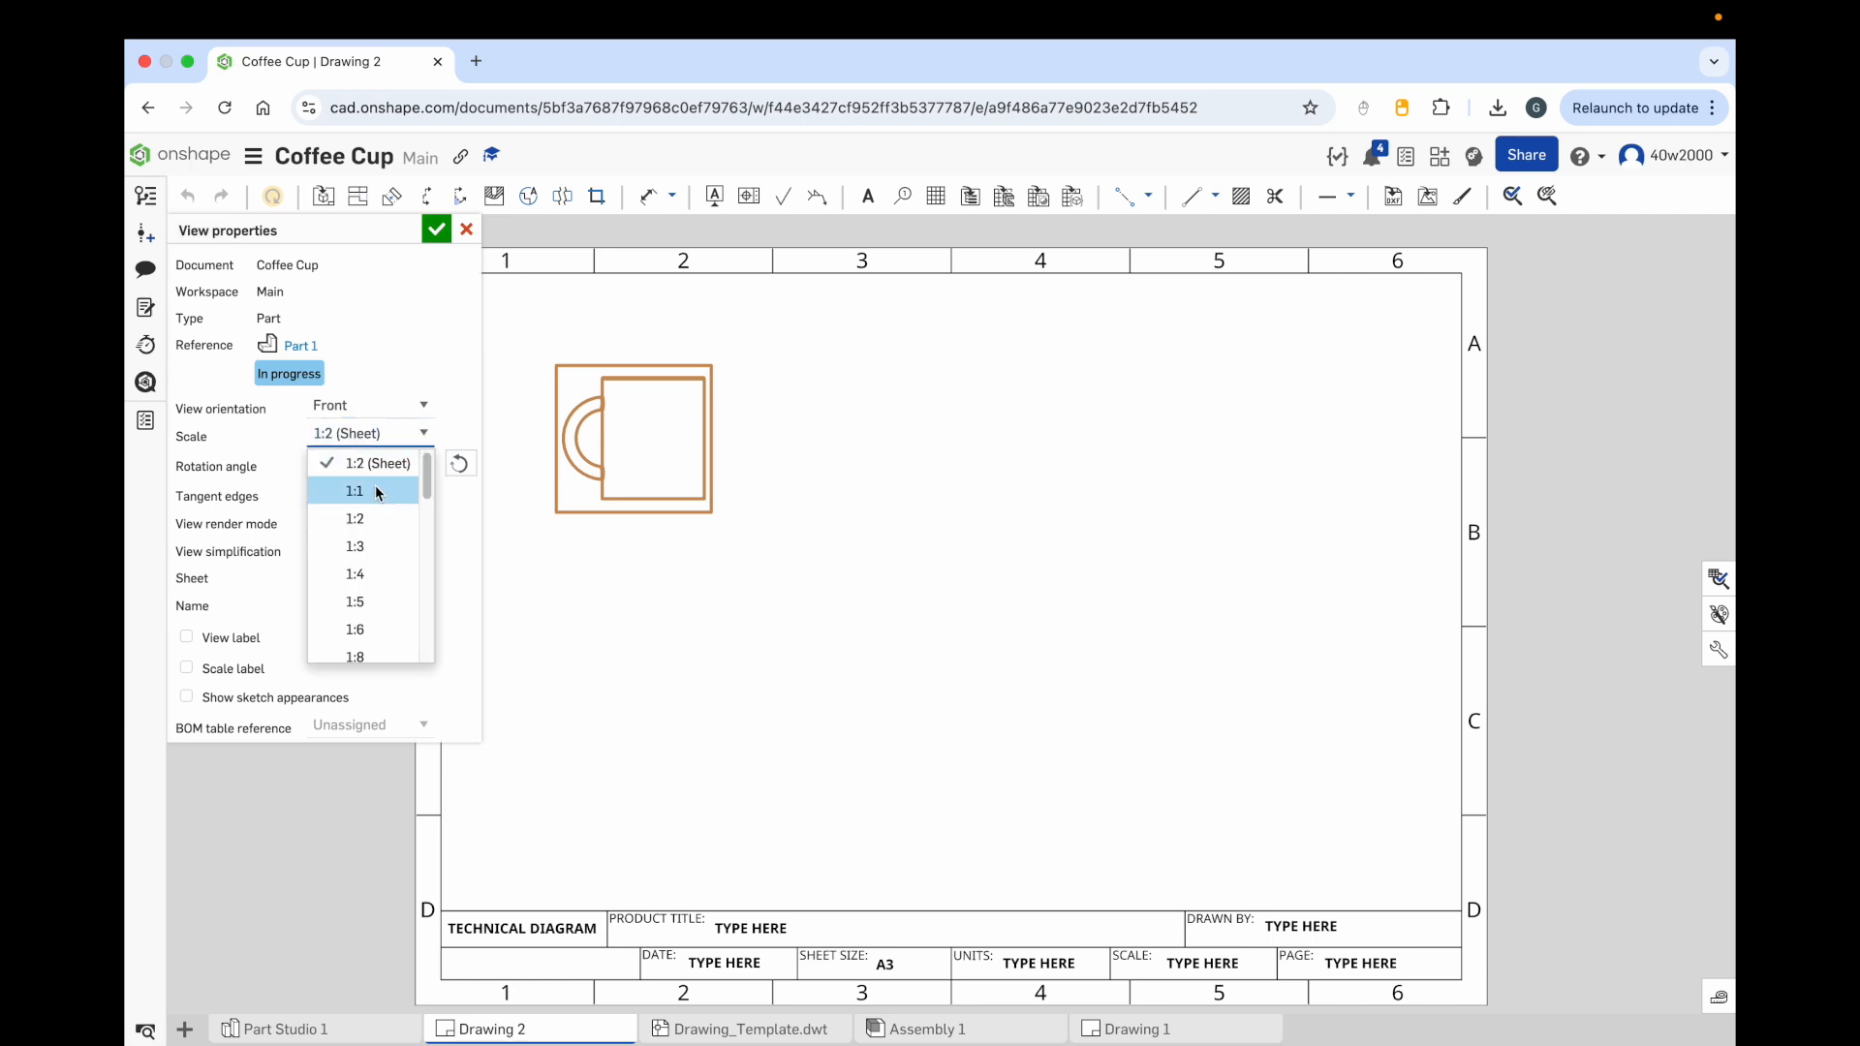
{"action": "left_click", "coordinate": [377, 491]}
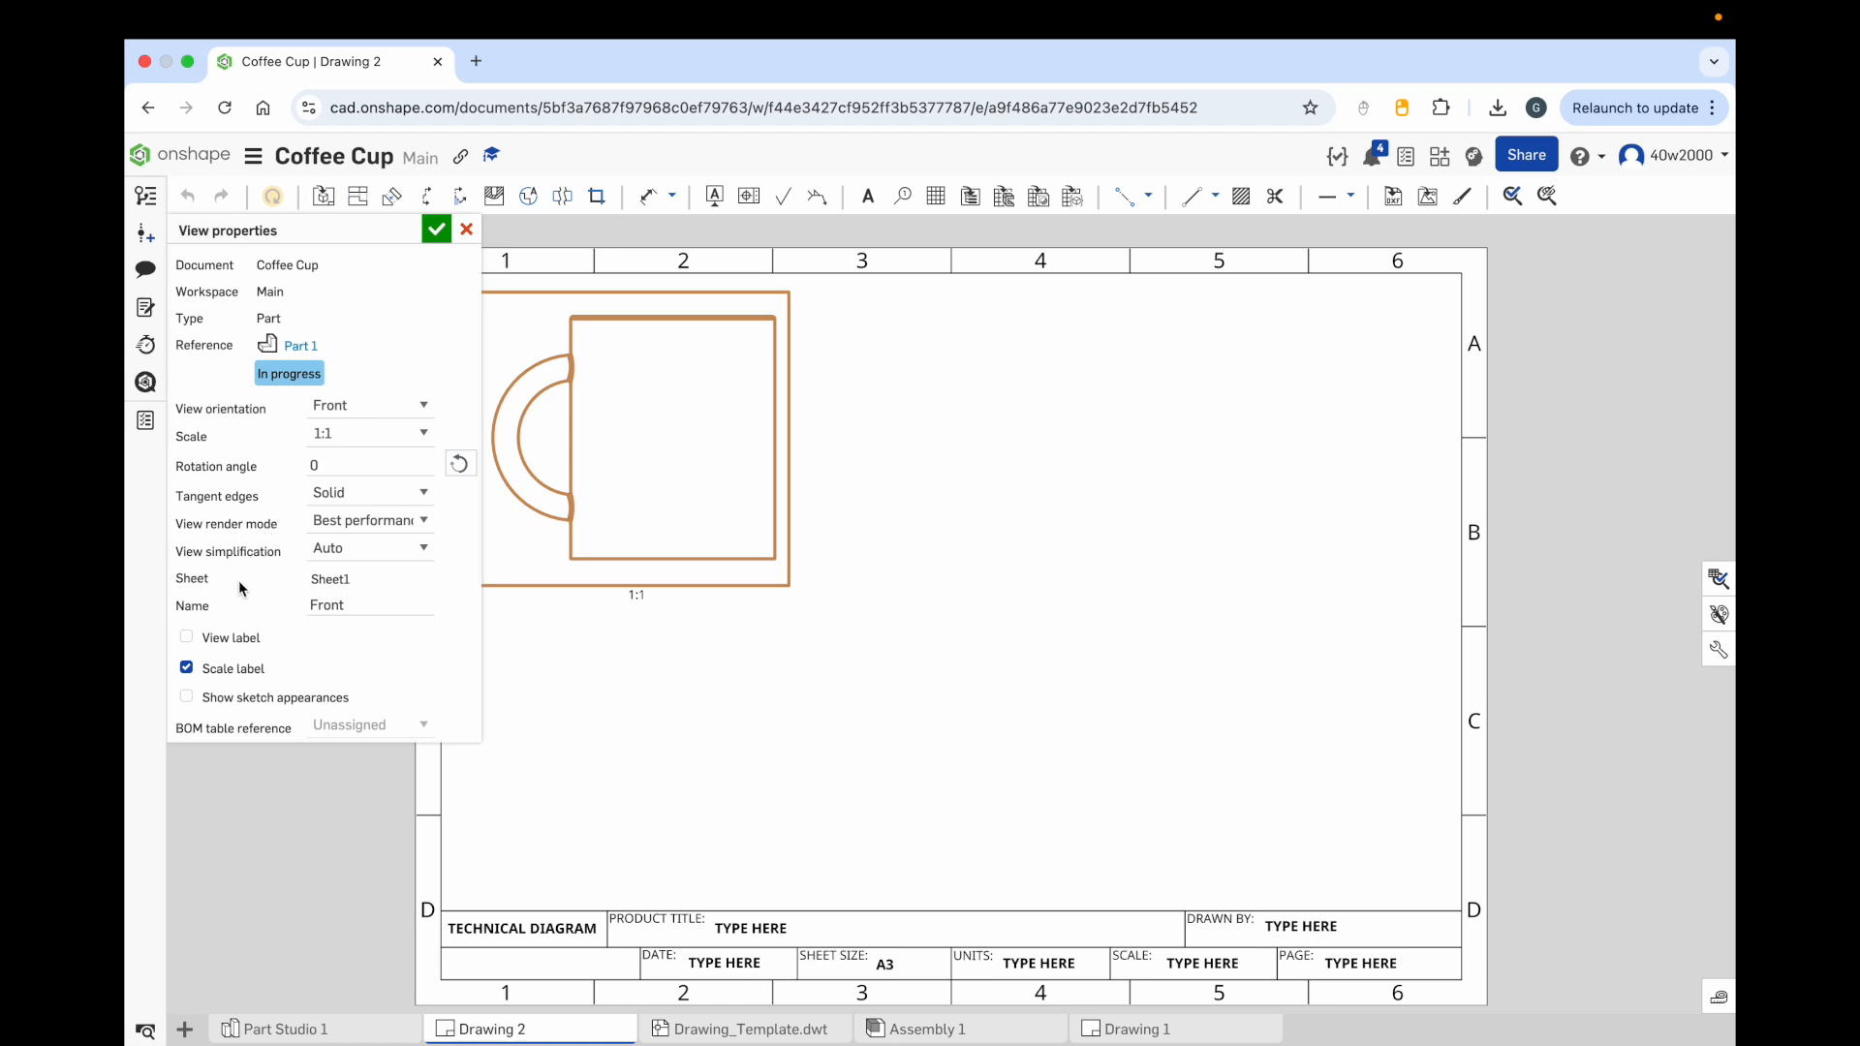
Step: Turn on the view label, turn off the scale label, and confirm the view properties
{"action": "left_click", "coordinate": [187, 637]}
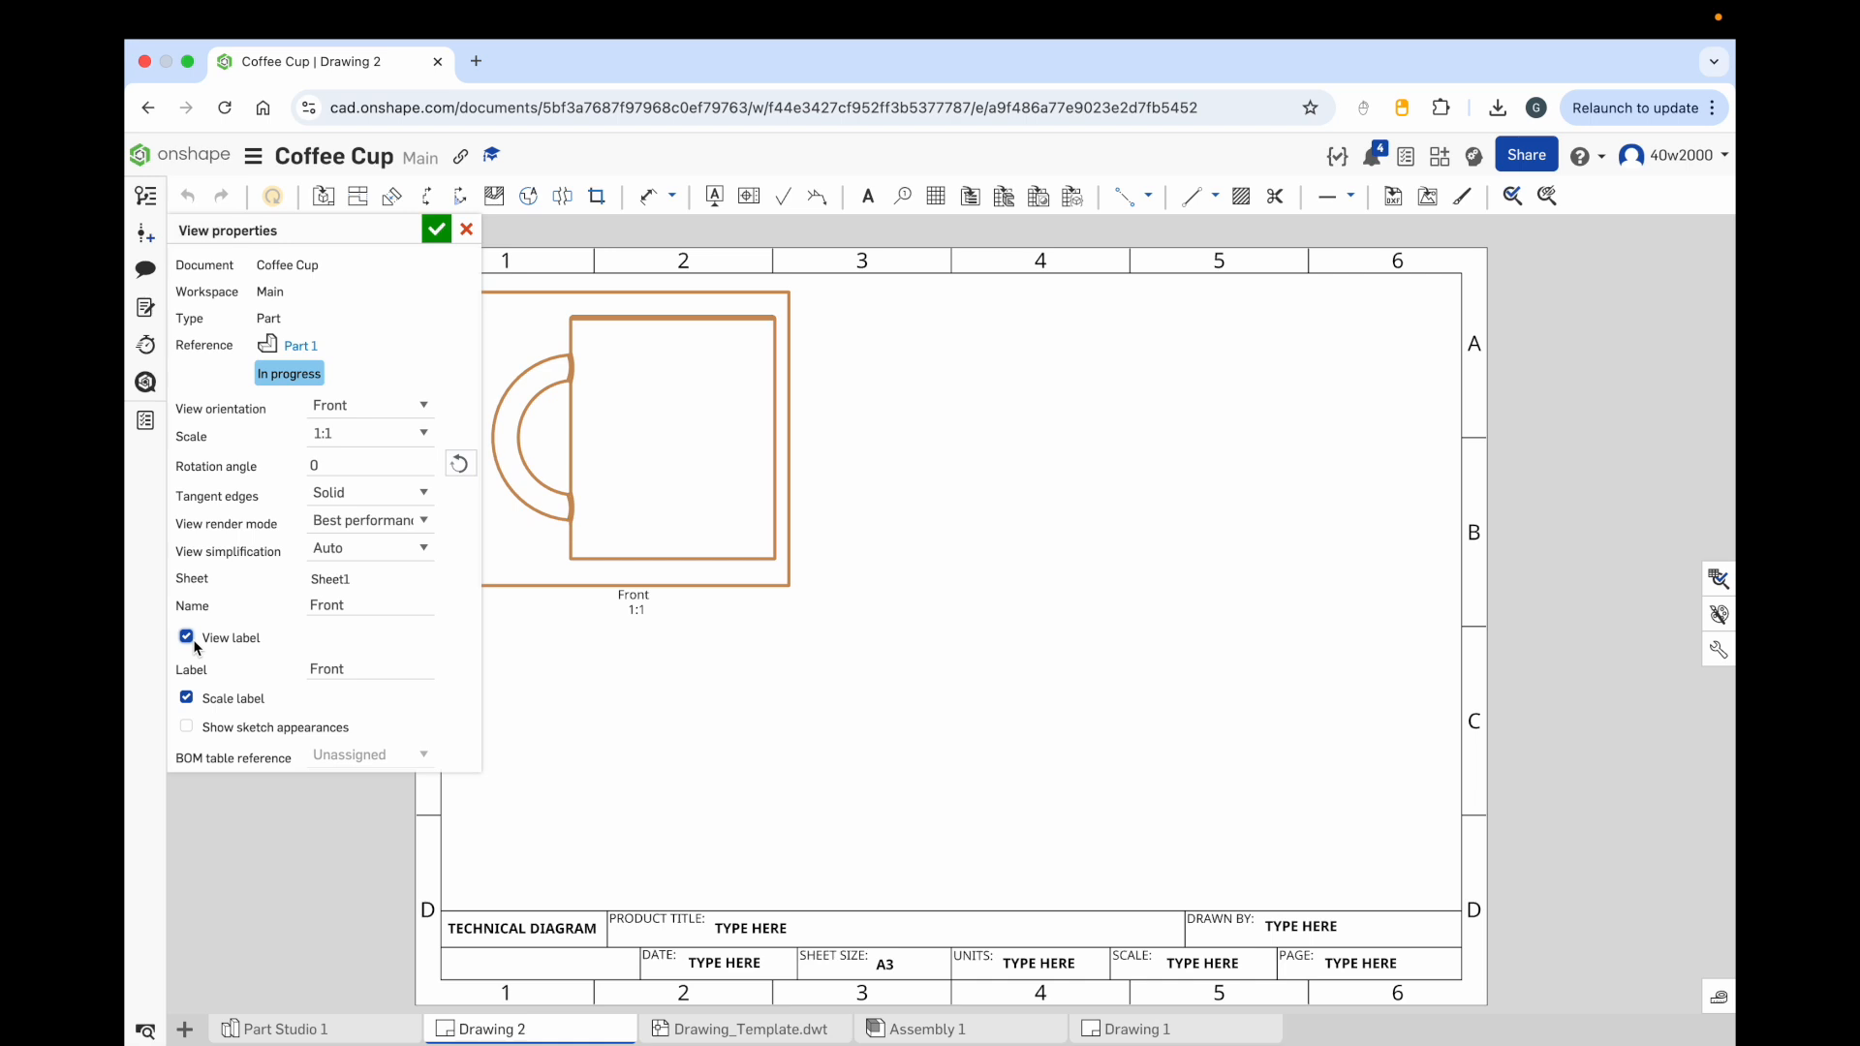
{"action": "left_click", "coordinate": [187, 698]}
{"action": "left_click", "coordinate": [437, 231]}
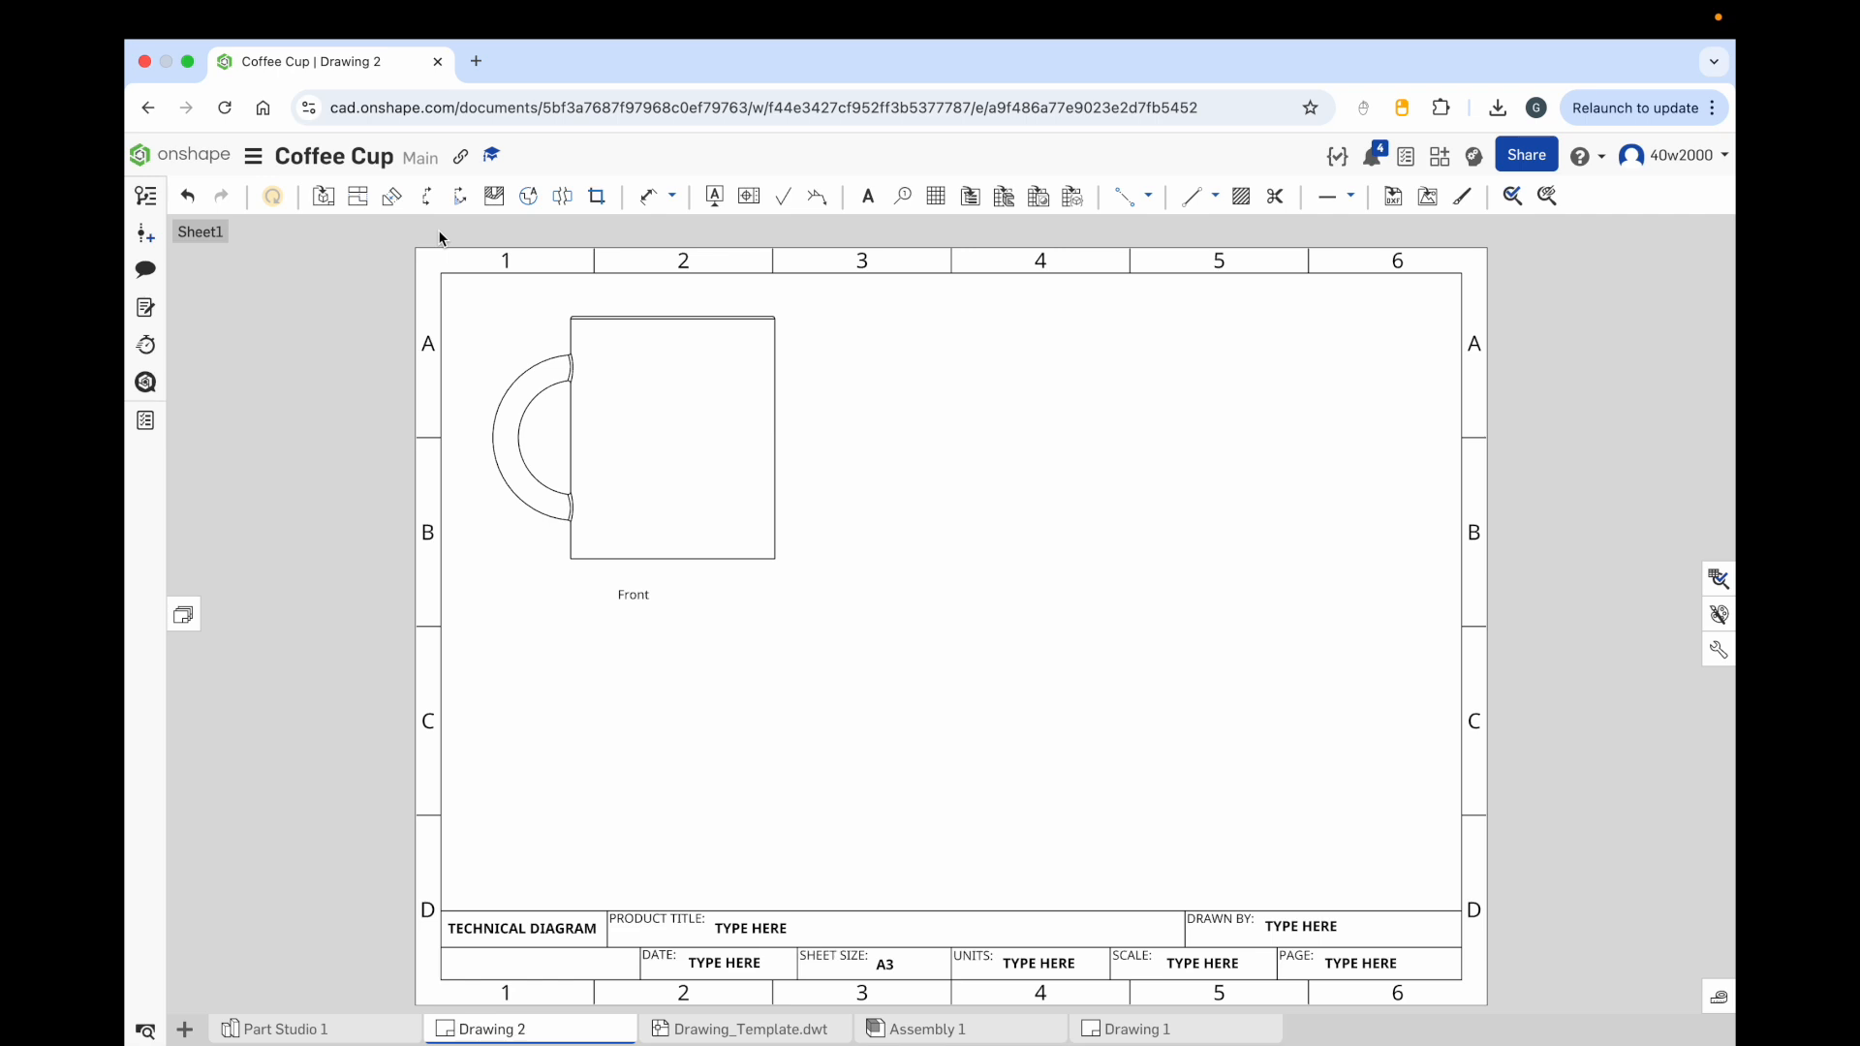
Step: Move the front view slightly down and to the right on the sheet
{"action": "left_click_drag", "start_coordinate": [668, 419], "coordinate": [691, 475]}
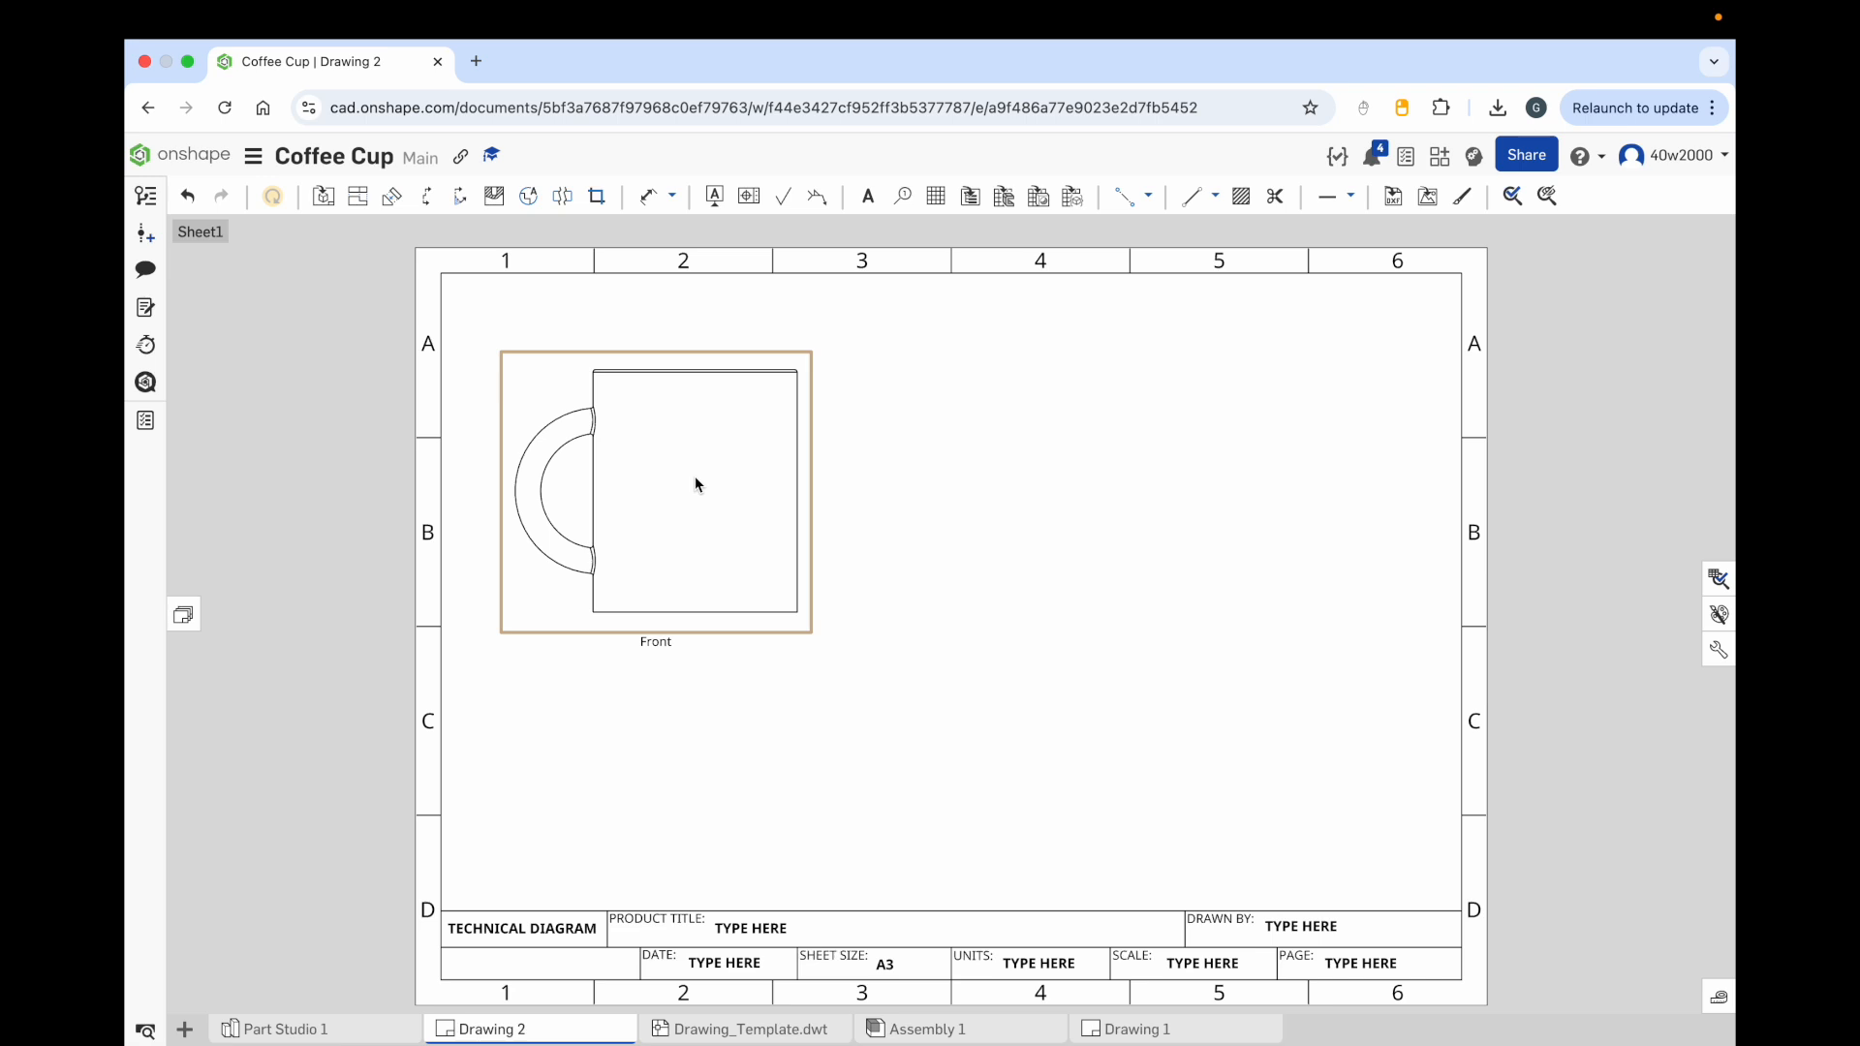
Step: Insert another view of Part 1 and place it to the right of the front view
{"action": "left_click", "coordinate": [325, 196]}
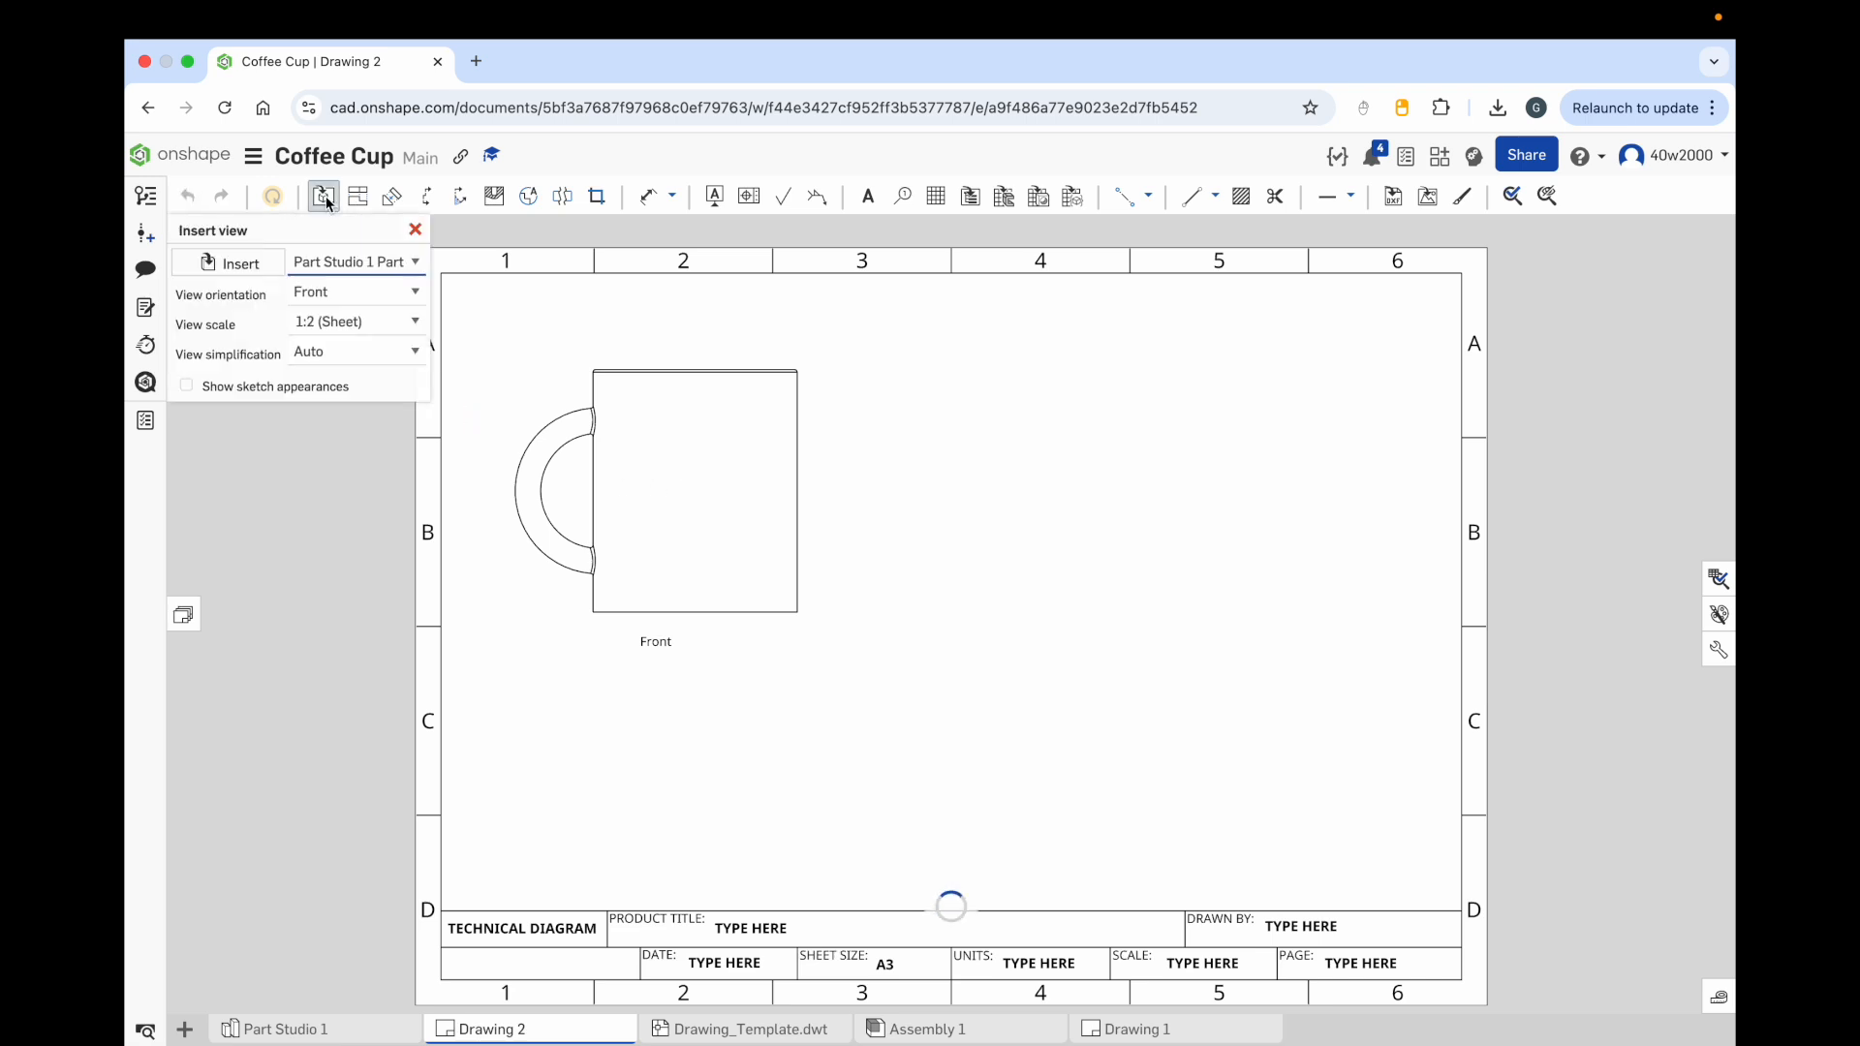
{"action": "left_click", "coordinate": [240, 265]}
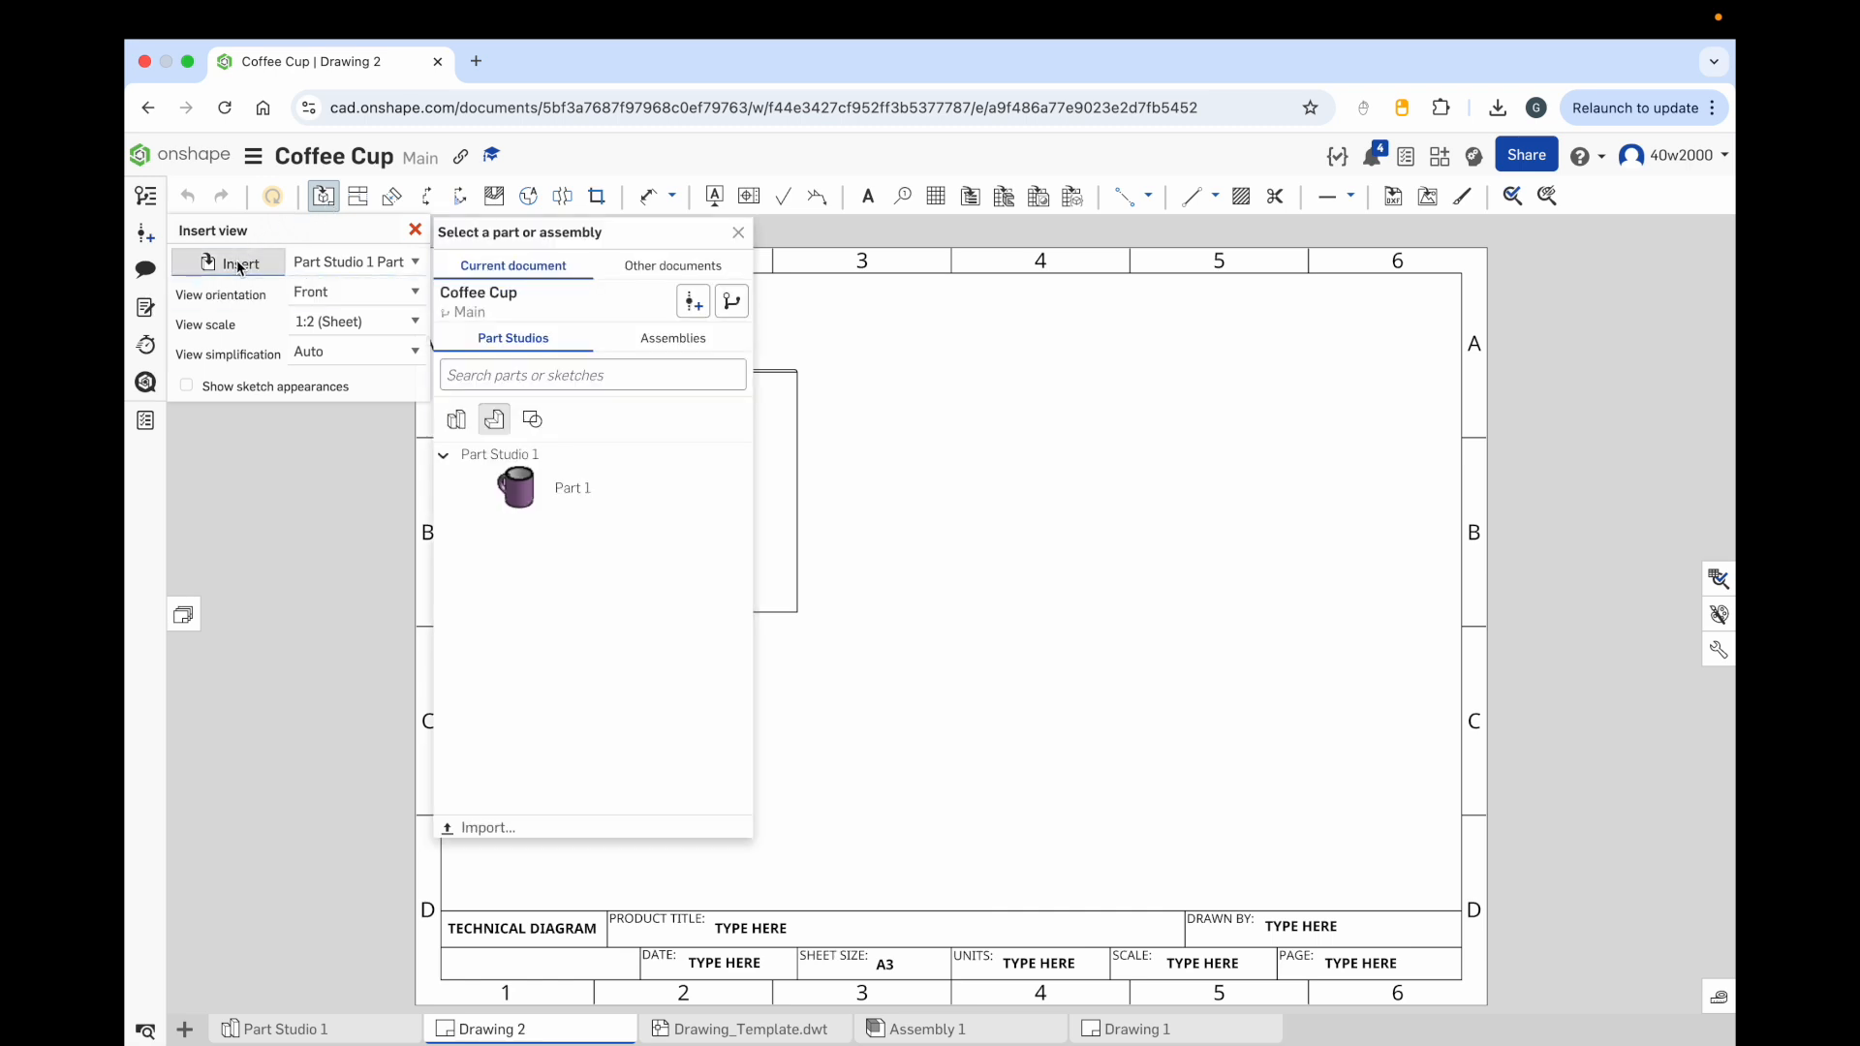
{"action": "left_click", "coordinate": [539, 490]}
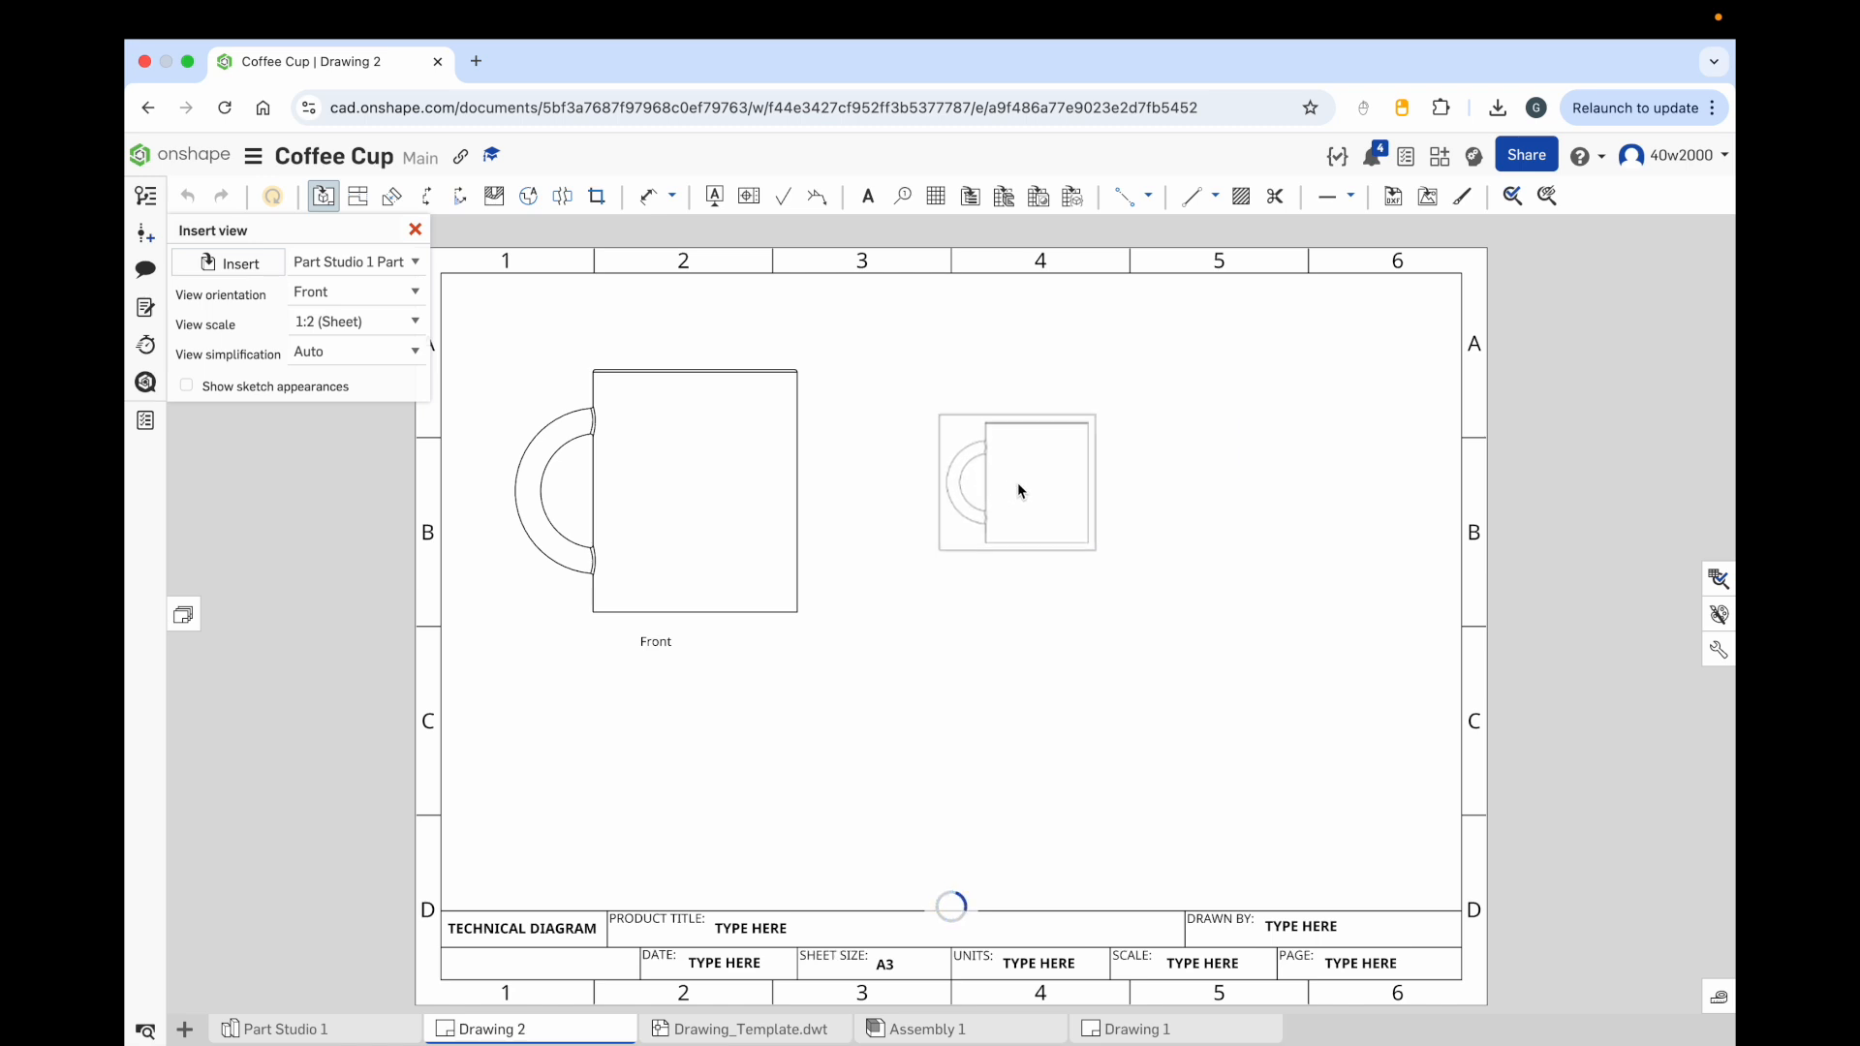
{"action": "left_click", "coordinate": [1017, 484]}
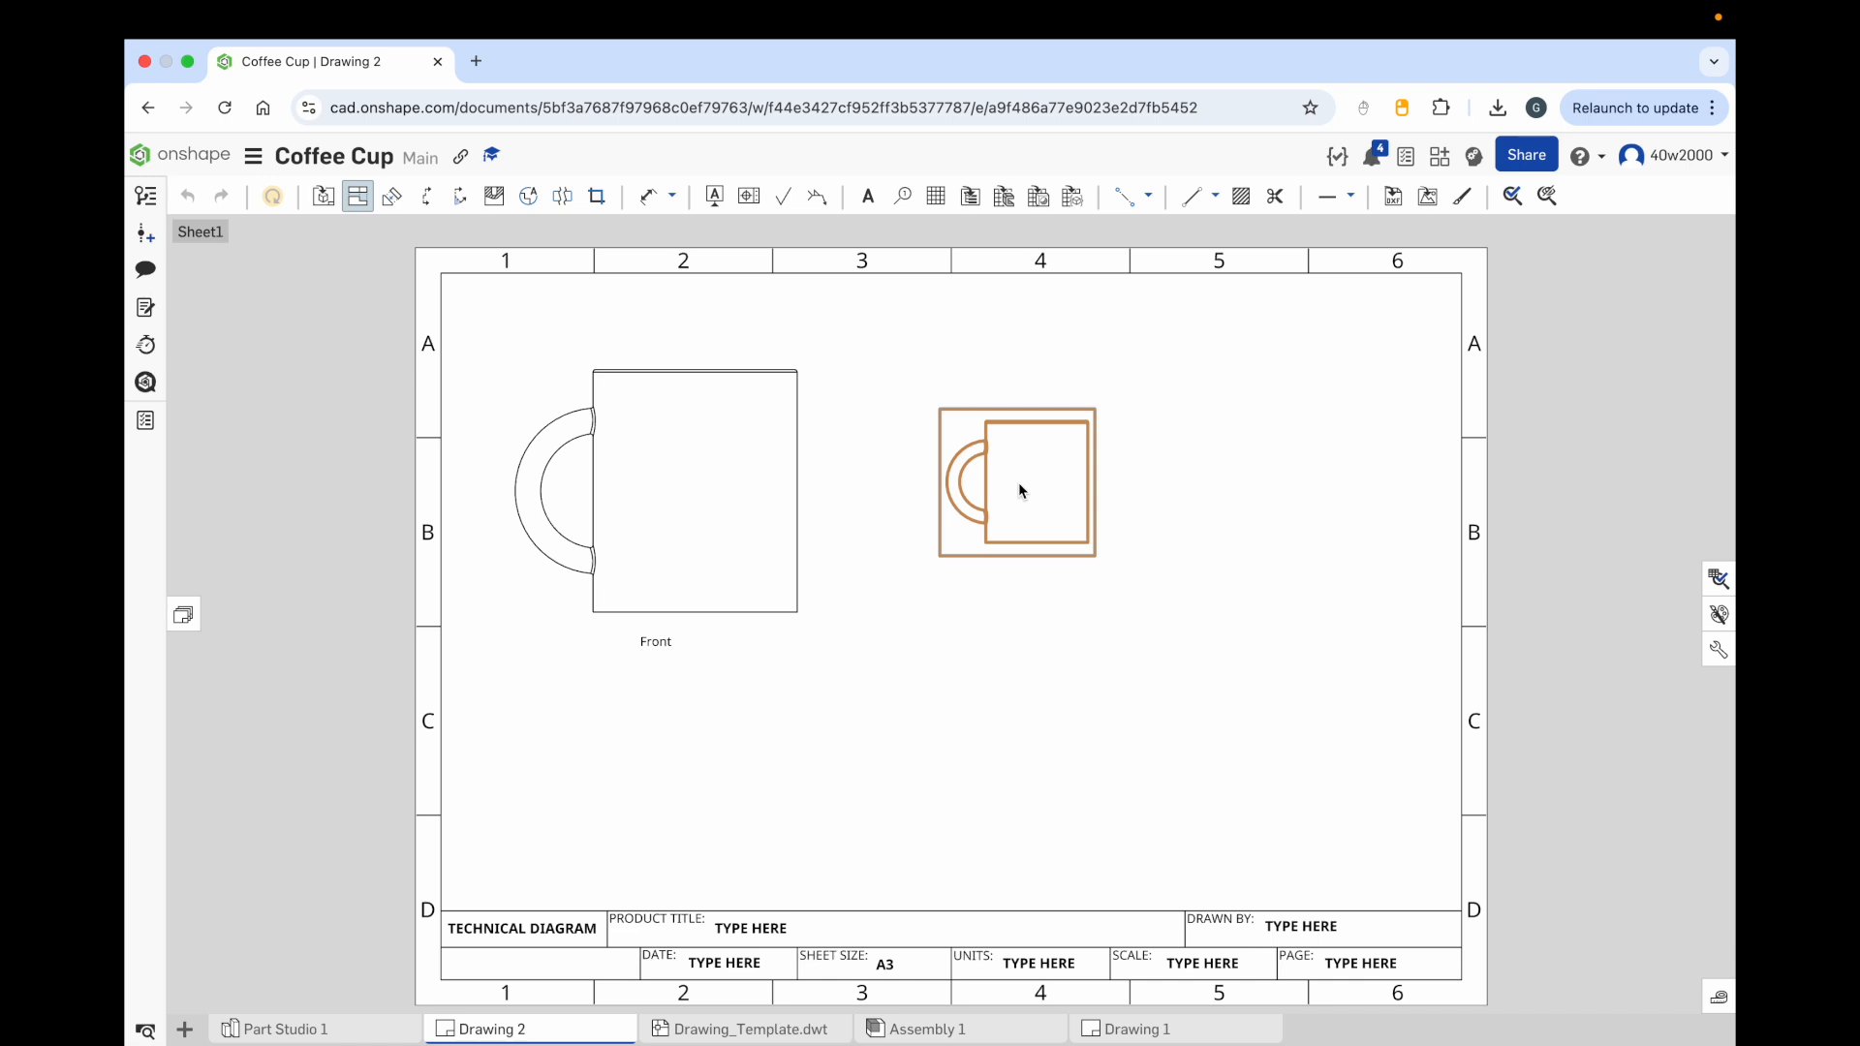
Step: Set the new view's orientation to Left, after trying Right, and its scale to 1:1
{"action": "double_click", "coordinate": [1019, 483]}
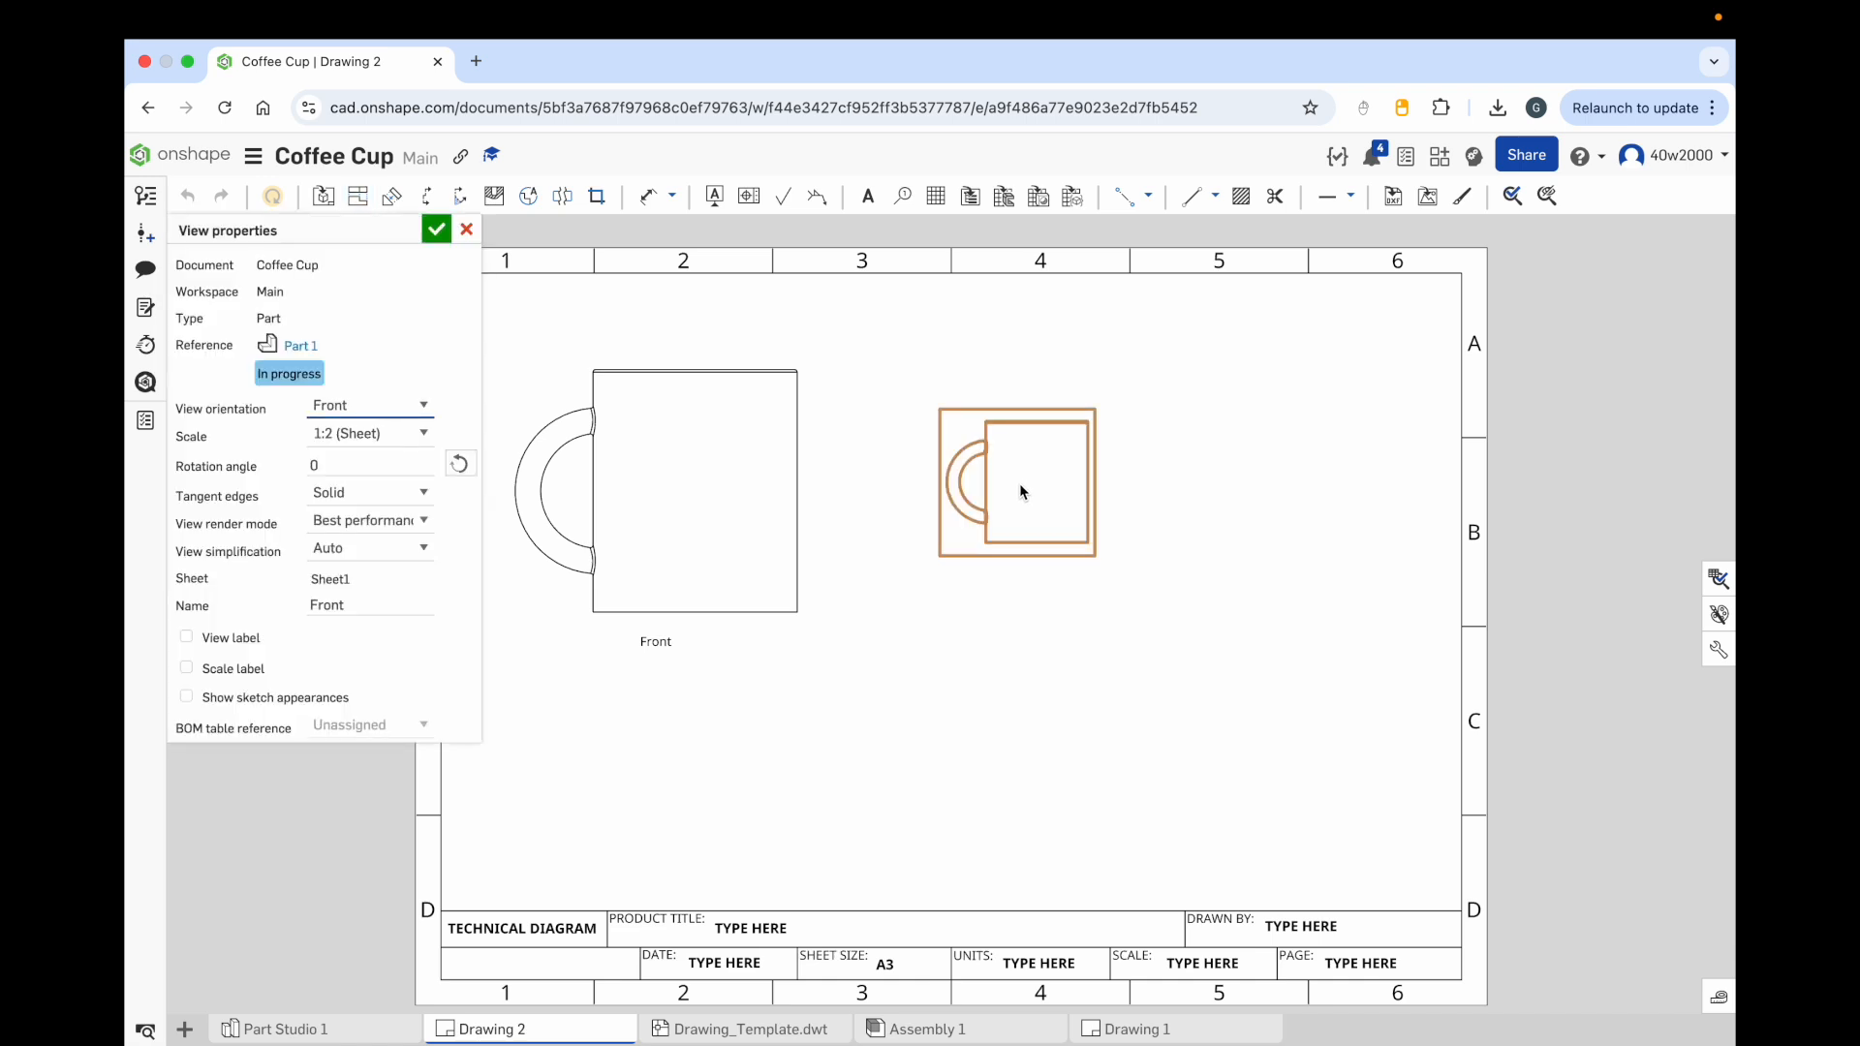
{"action": "left_click", "coordinate": [425, 408]}
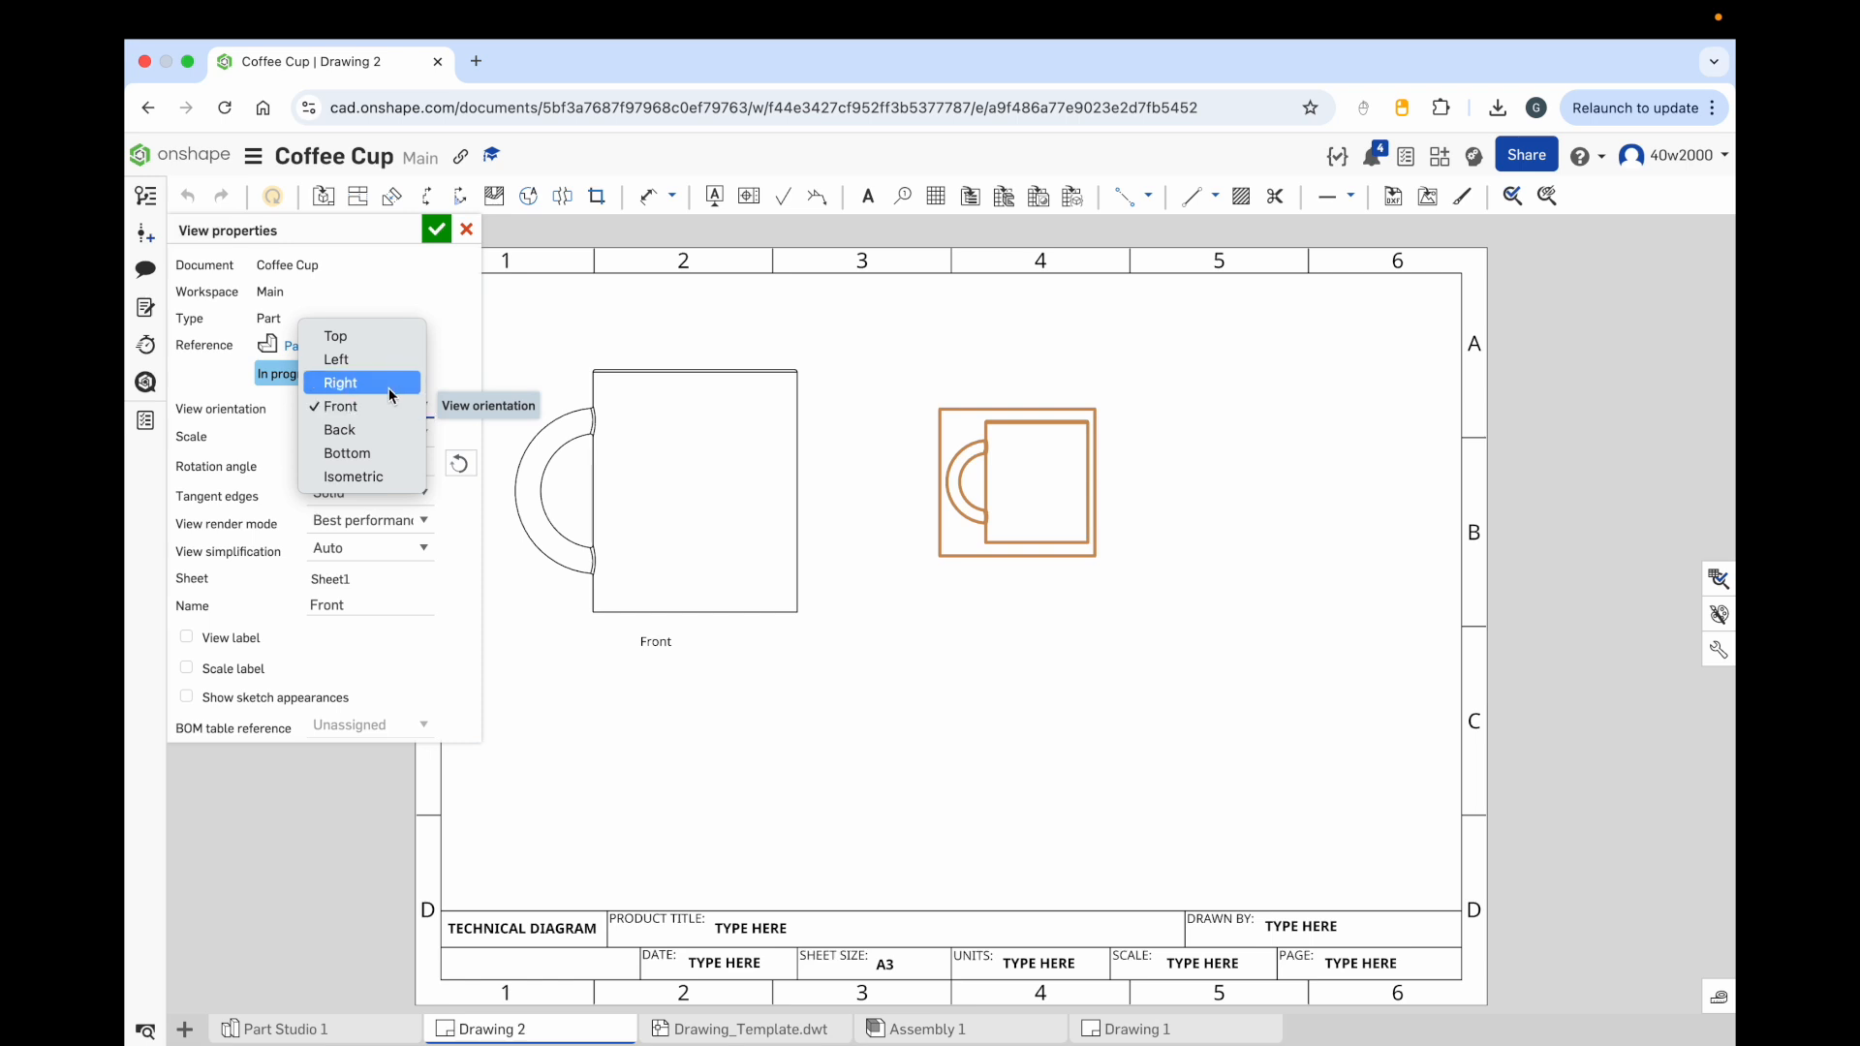
{"action": "left_click", "coordinate": [392, 387]}
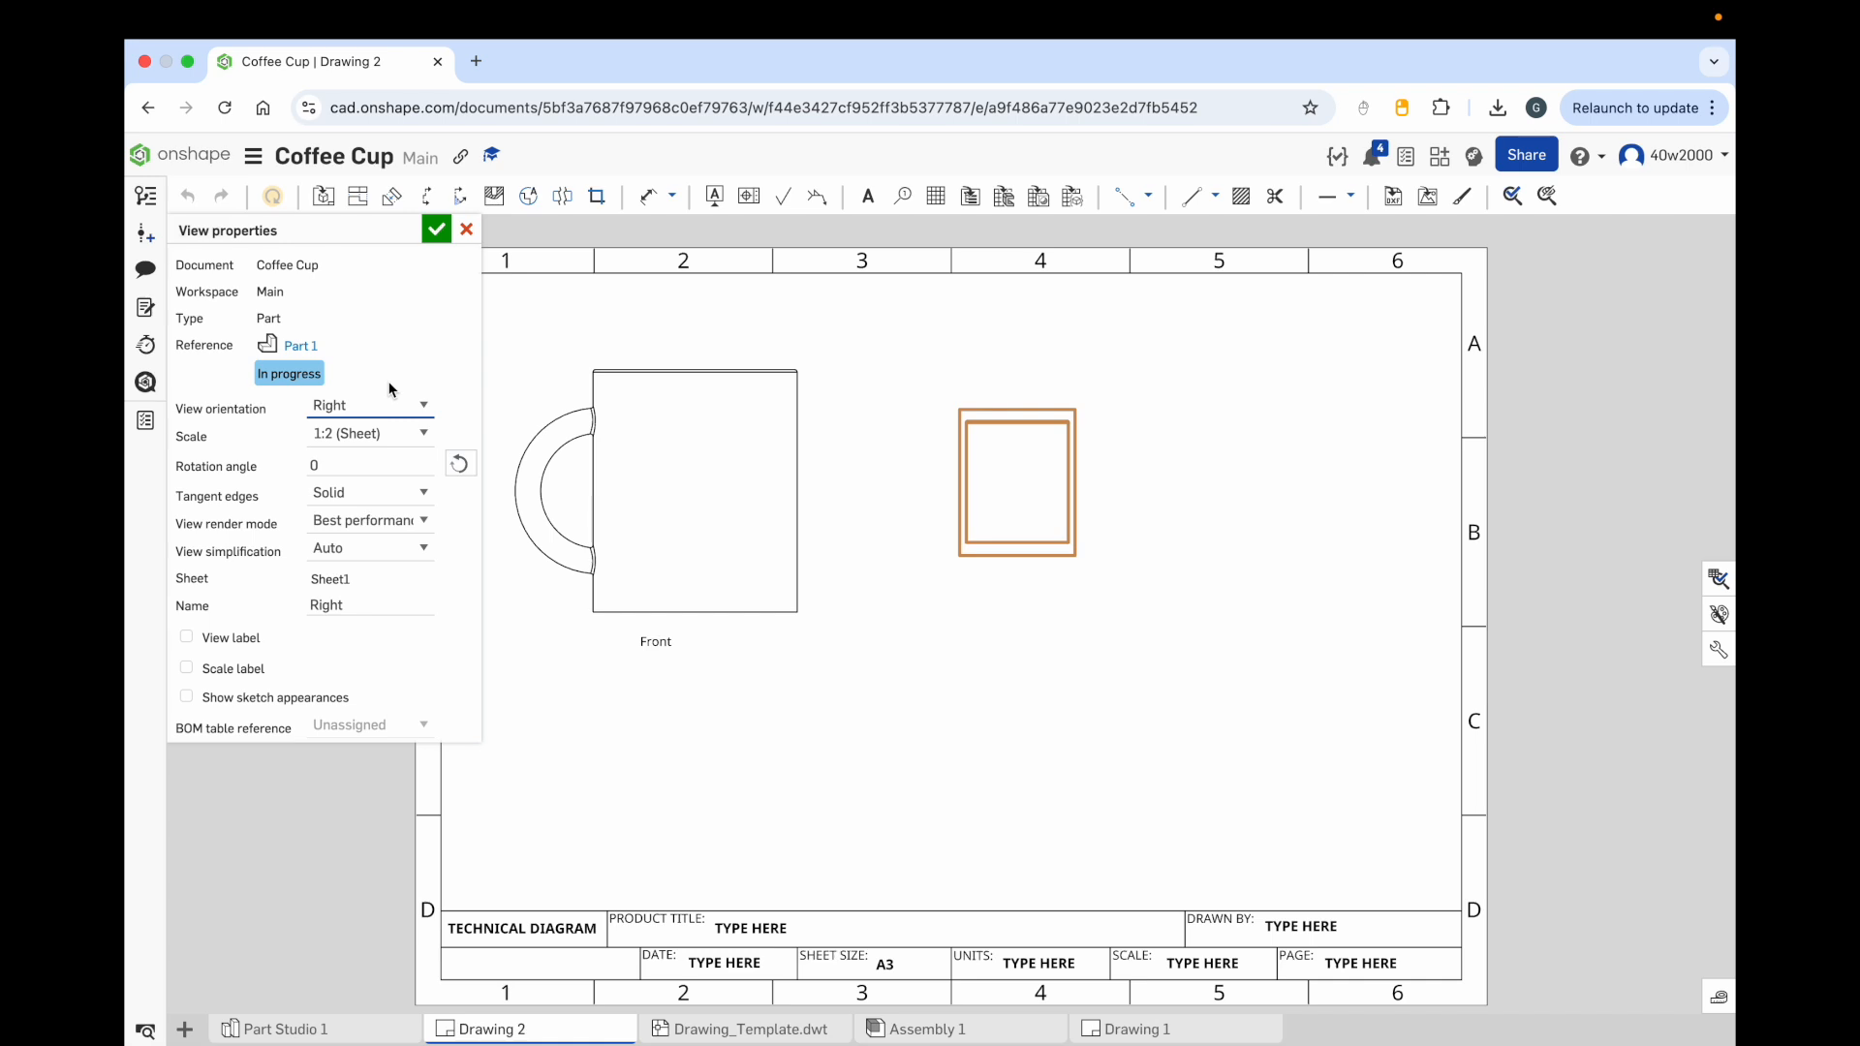
{"action": "left_click", "coordinate": [413, 405]}
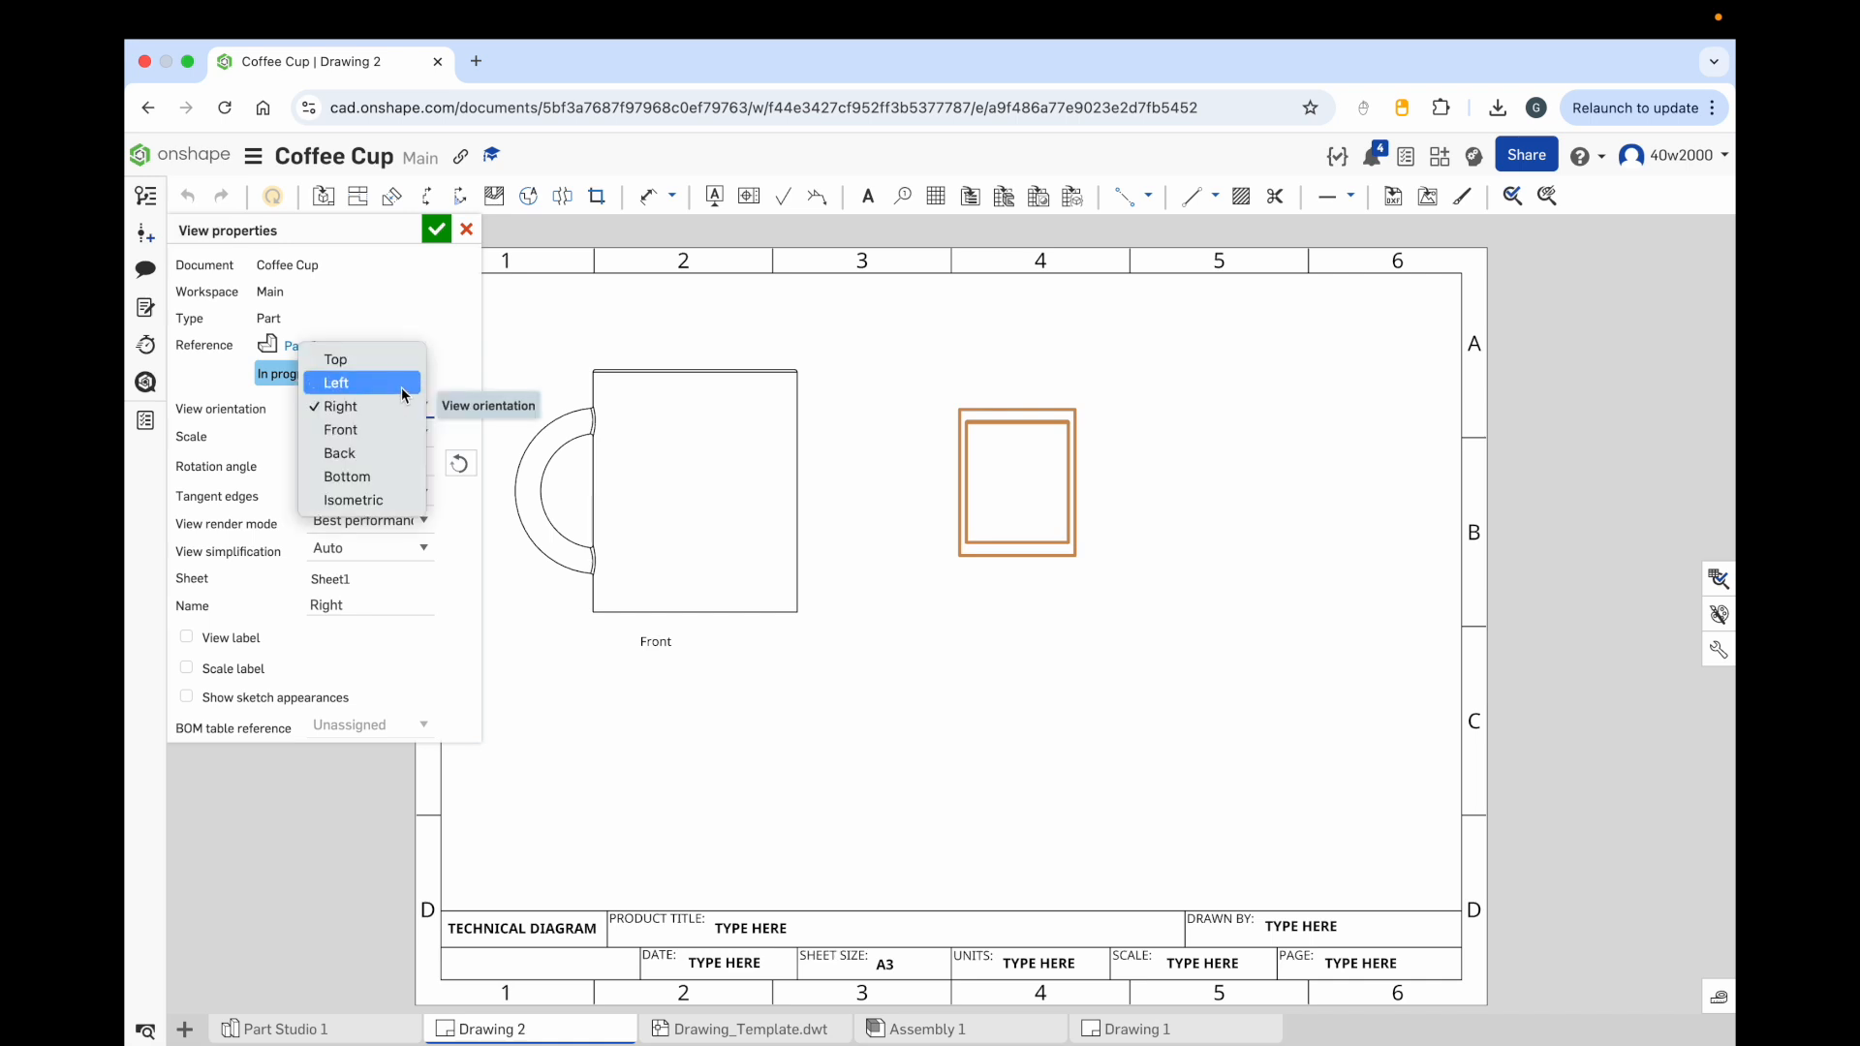
{"action": "left_click", "coordinate": [401, 386]}
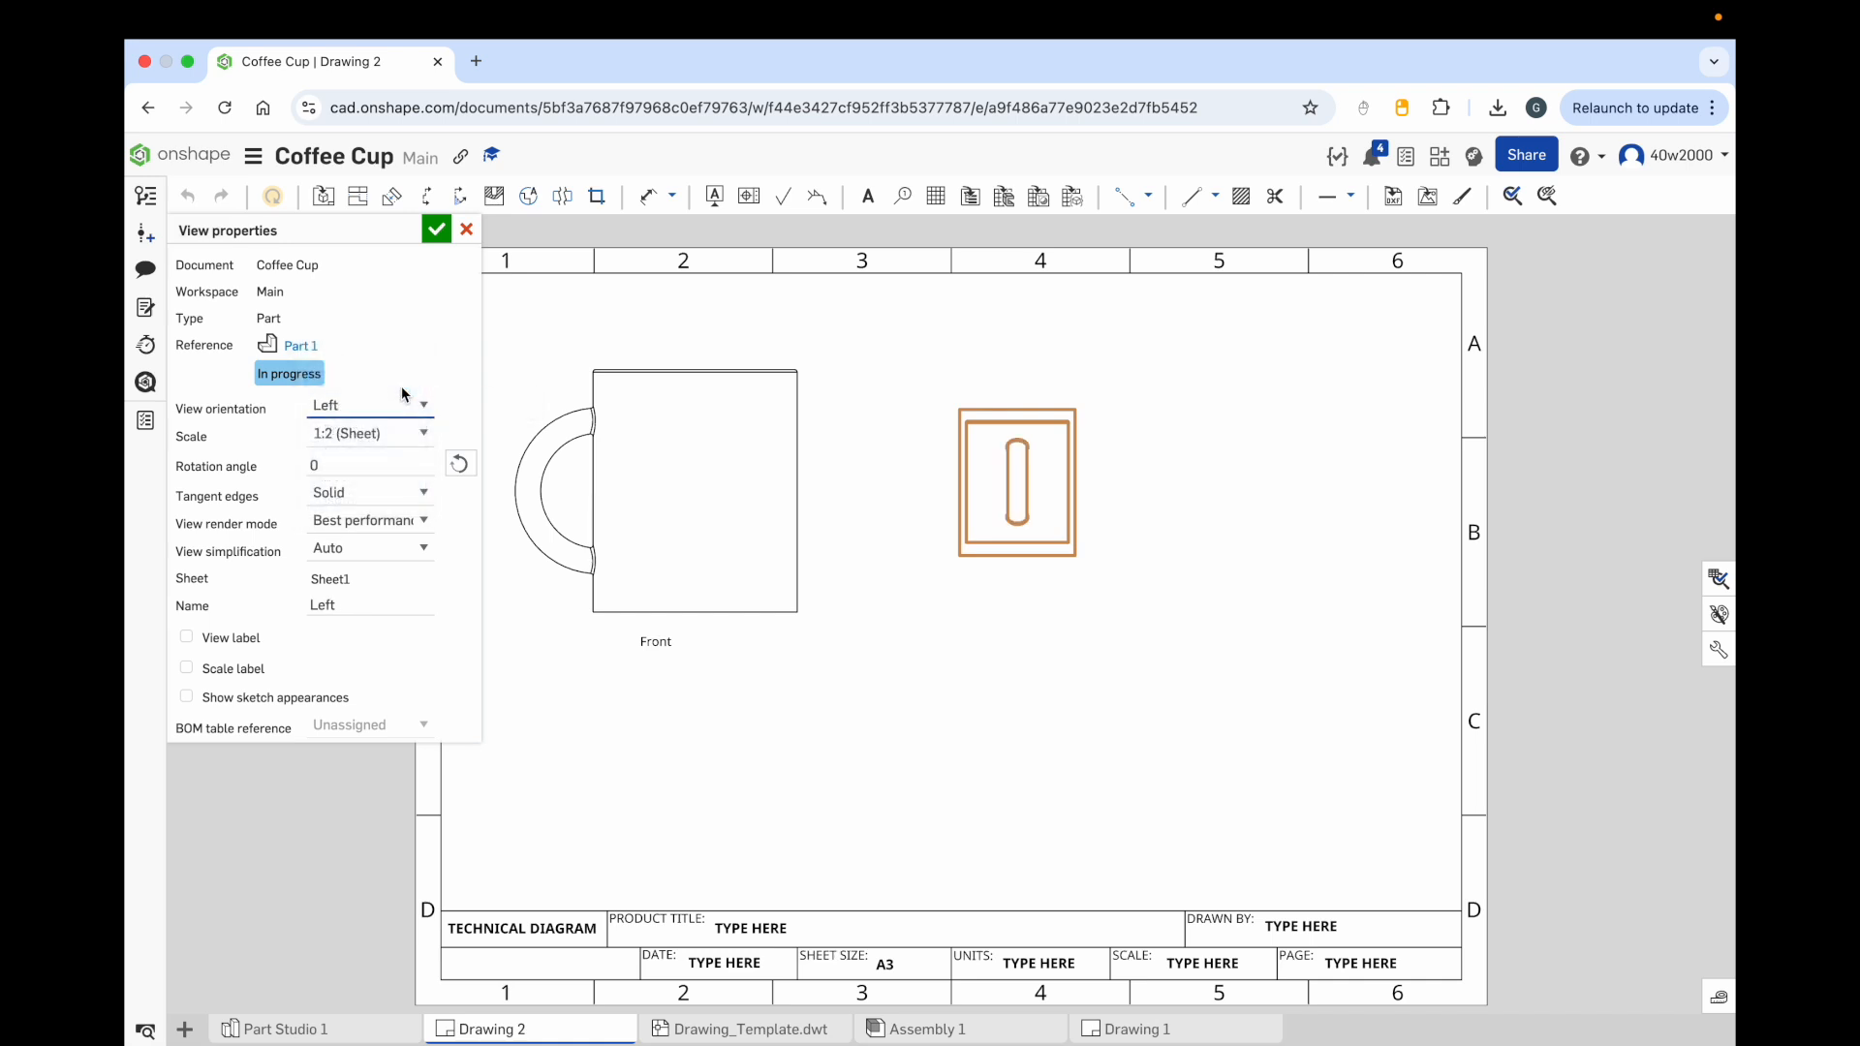
{"action": "left_click", "coordinate": [411, 433]}
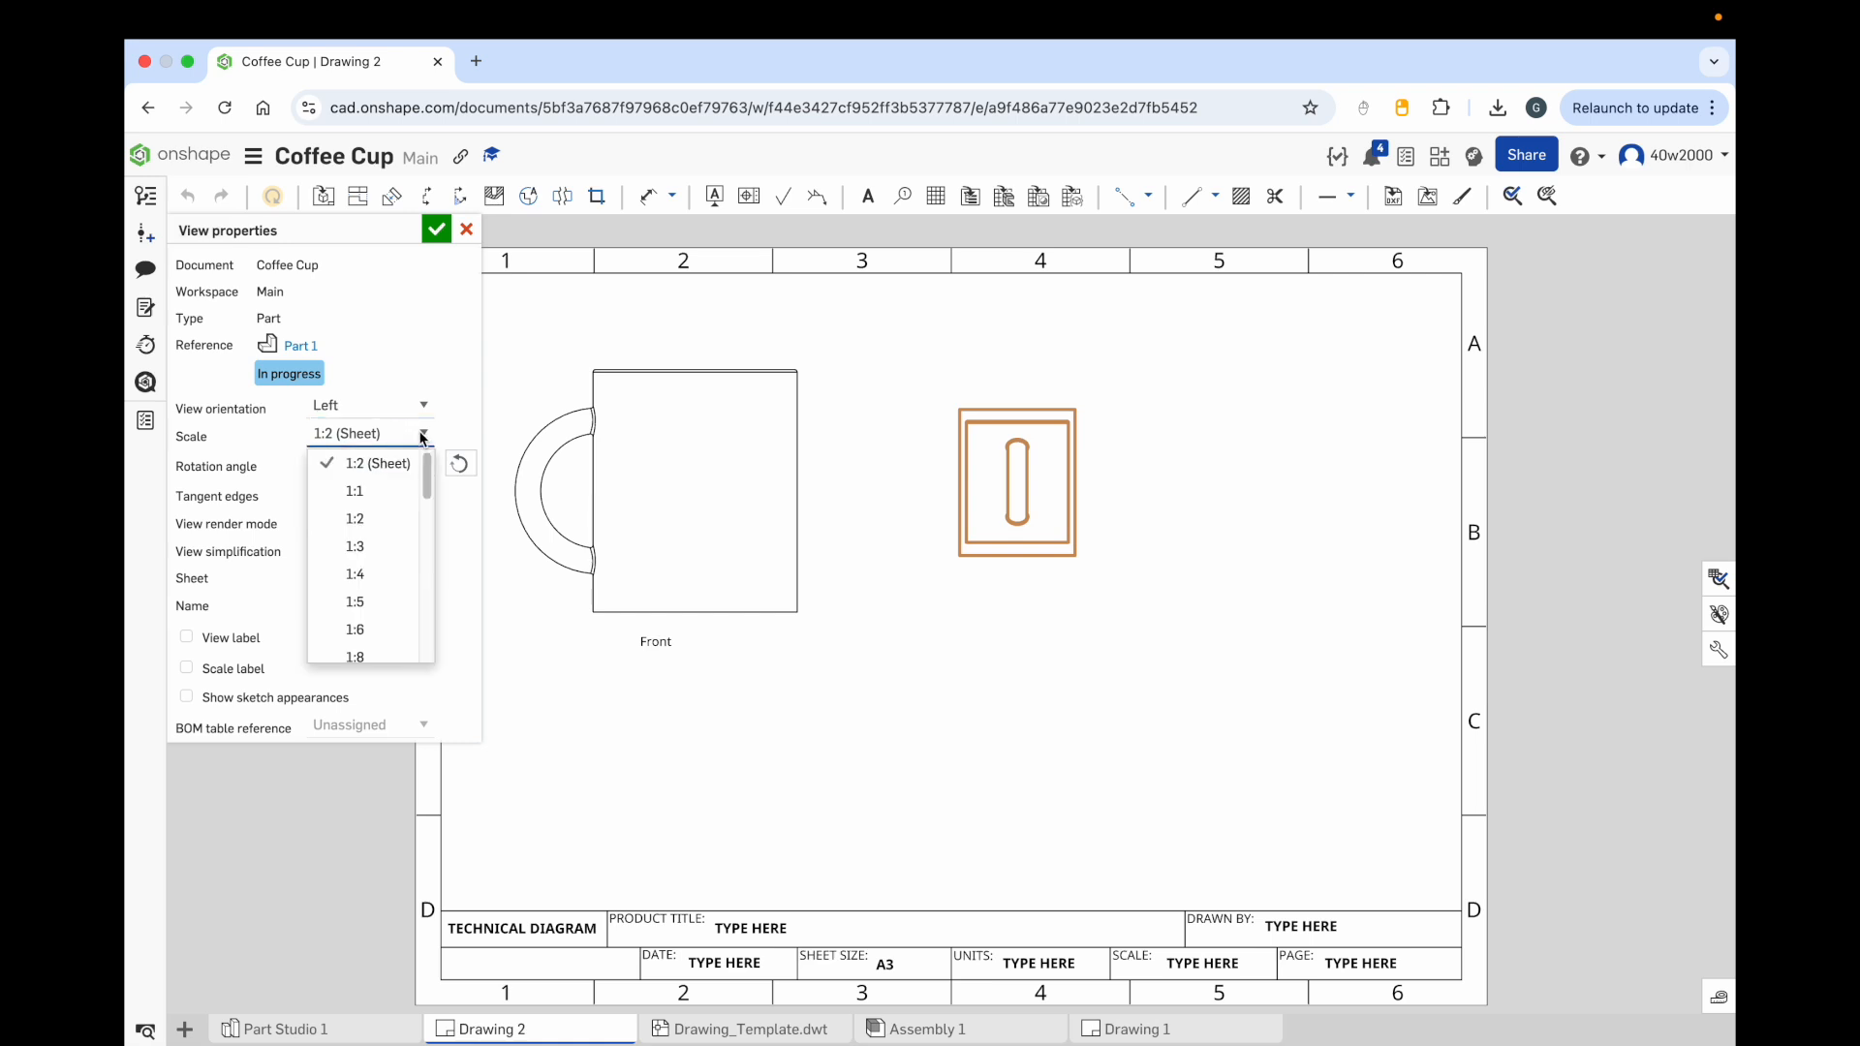
{"action": "left_click", "coordinate": [368, 490]}
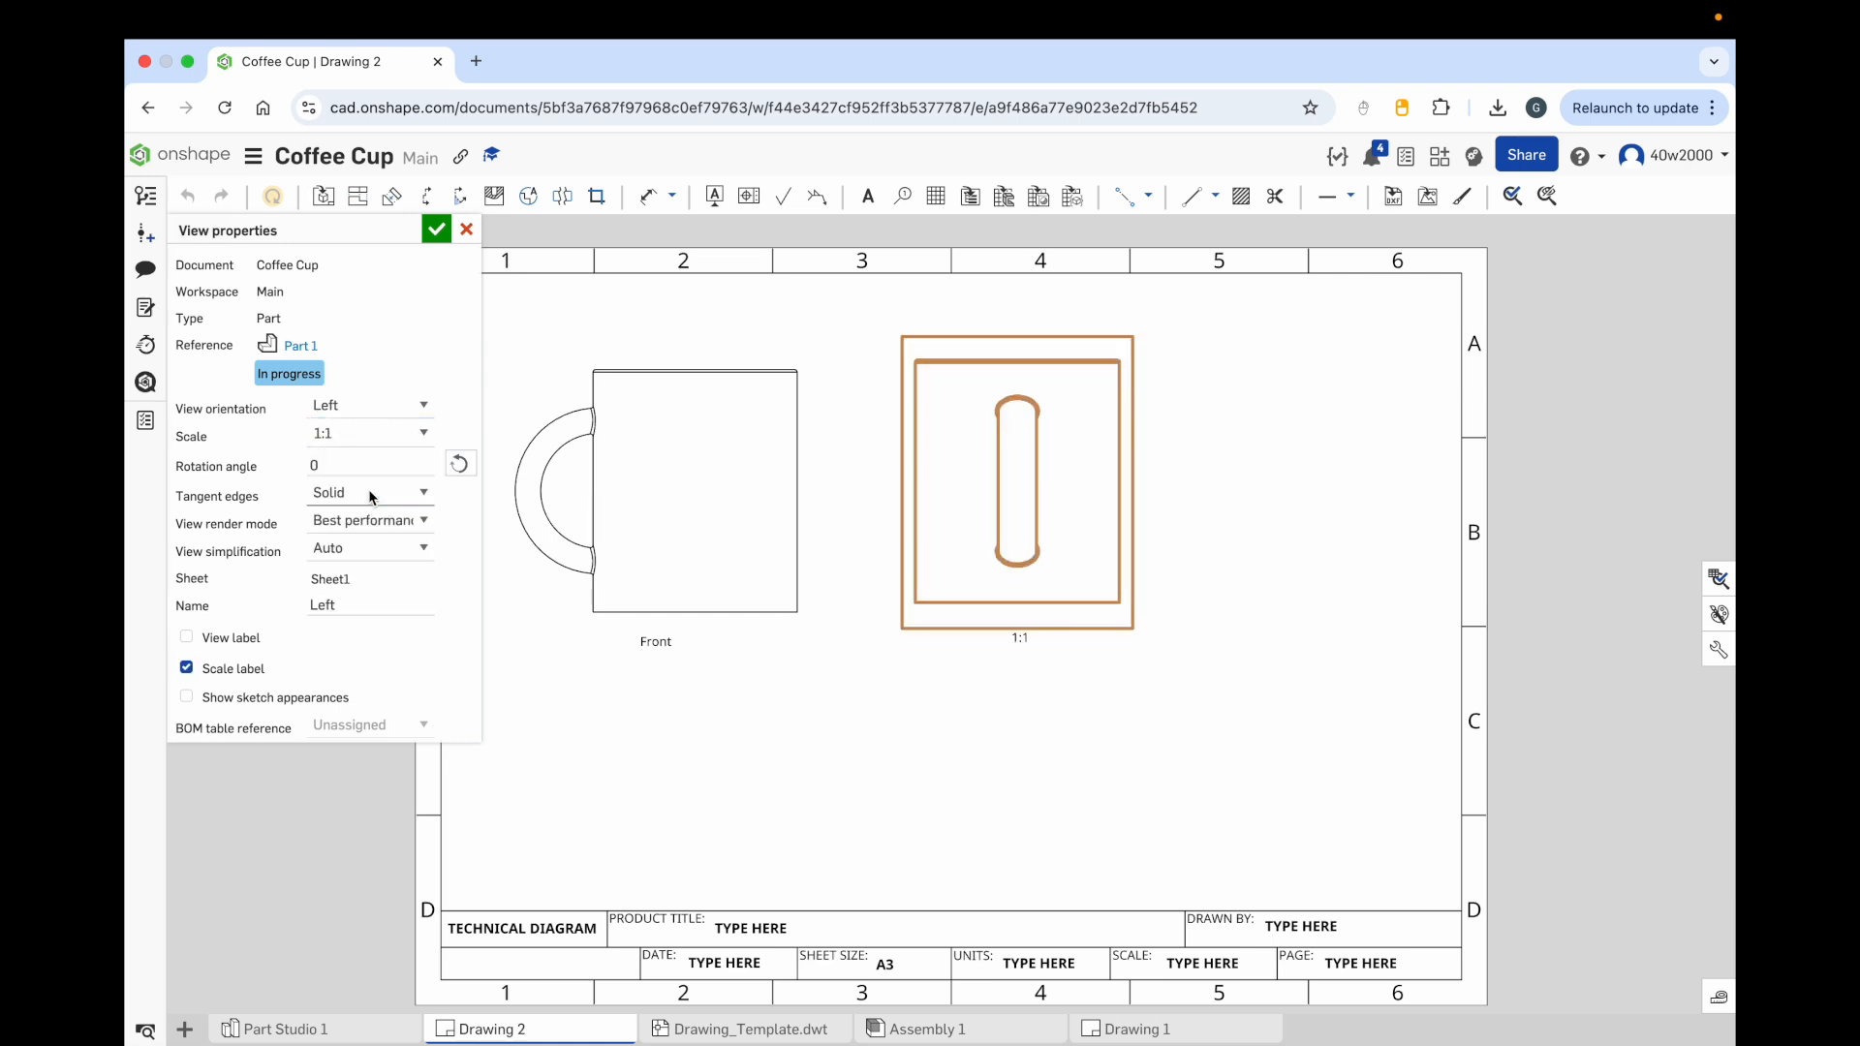
Step: Turn on the left view's label, turn off its scale label, close the properties, and nudge the view down
{"action": "left_click", "coordinate": [187, 637]}
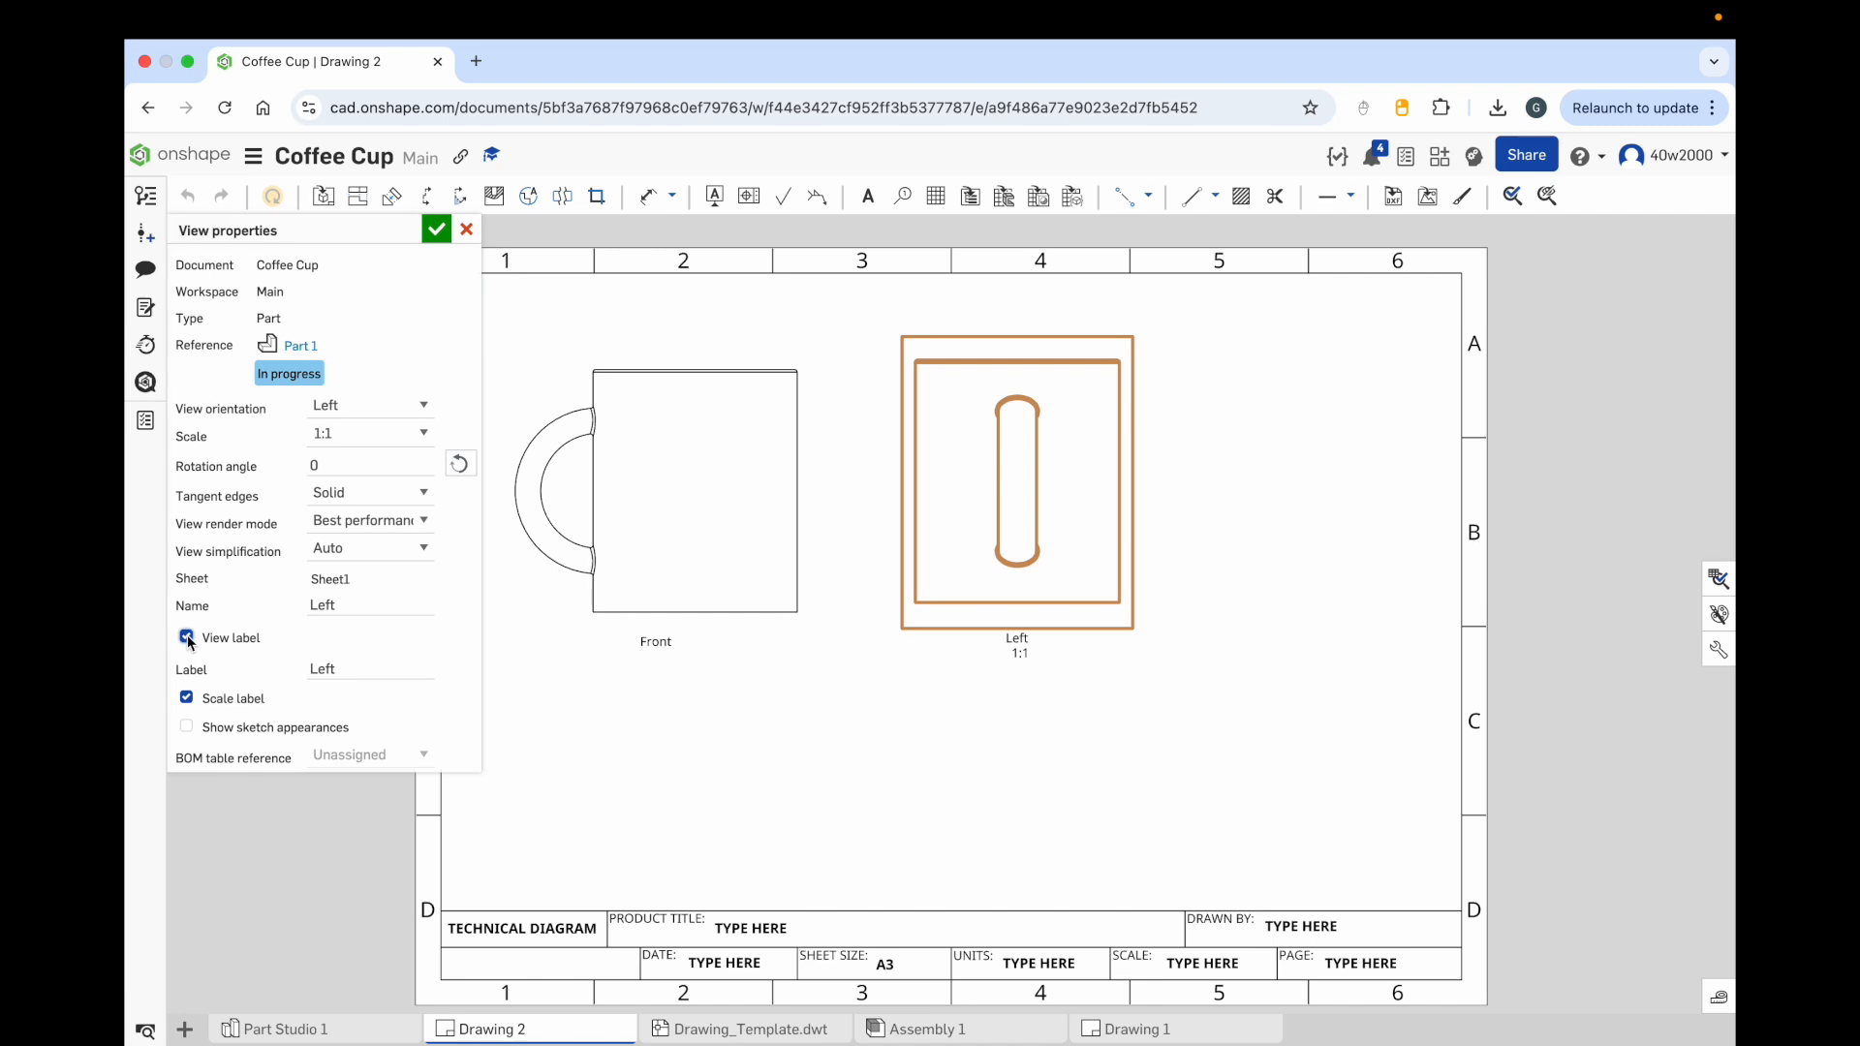
{"action": "left_click", "coordinate": [186, 699]}
{"action": "key", "text": "Escape"}
{"action": "left_click_drag", "start_coordinate": [998, 428], "coordinate": [994, 443]}
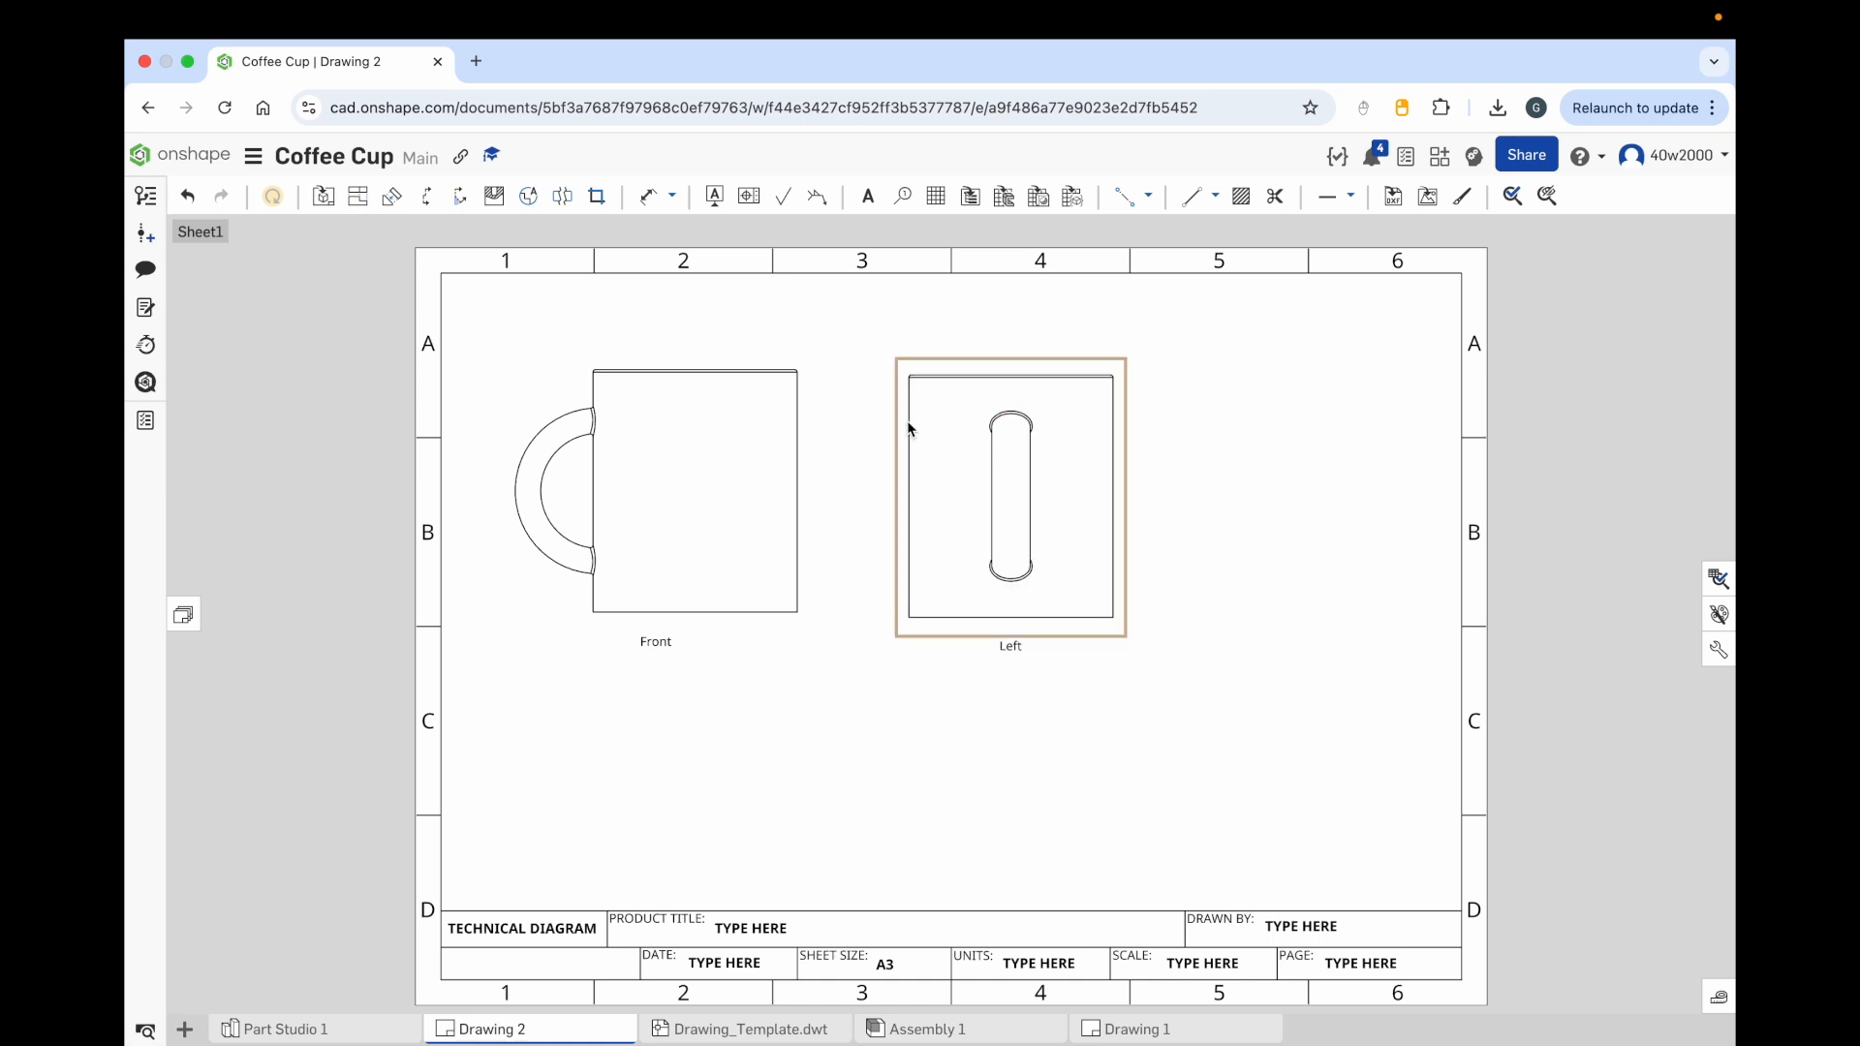
Step: Insert another view of Part 1 below the front view
{"action": "left_click", "coordinate": [326, 203]}
{"action": "left_click", "coordinate": [224, 264]}
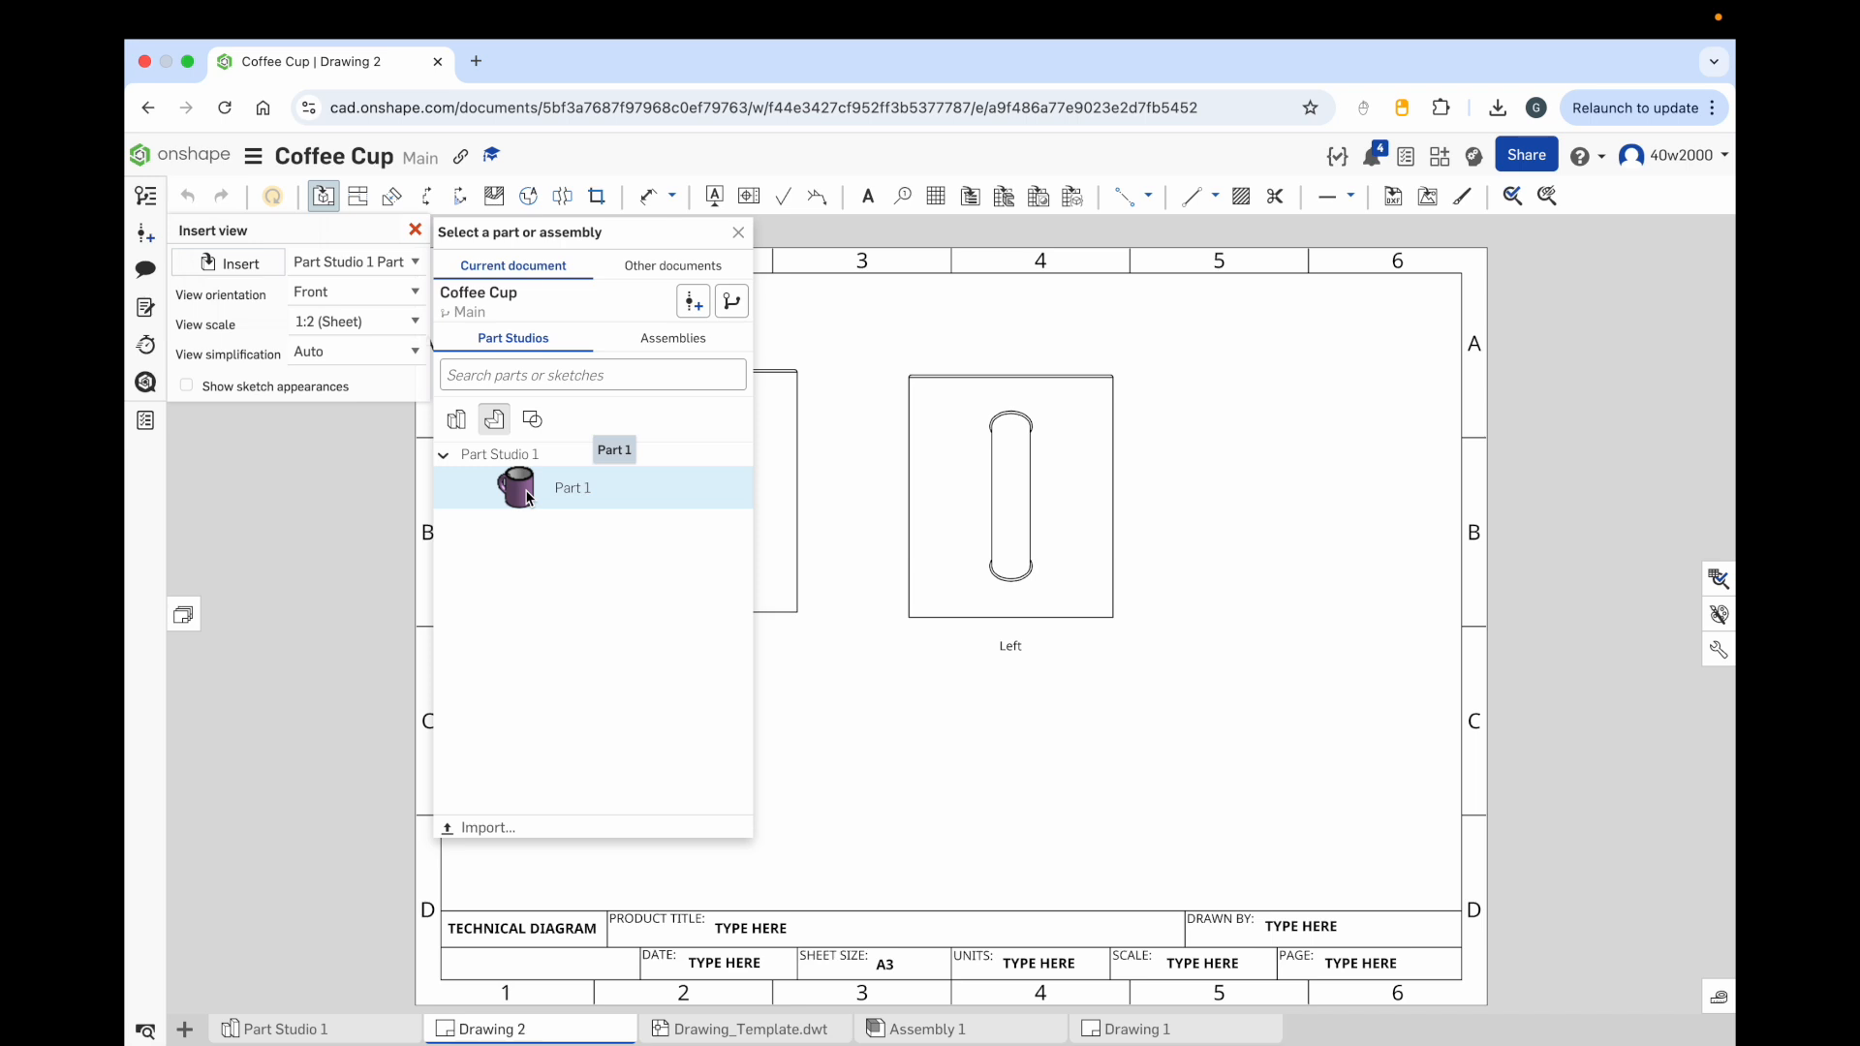
{"action": "left_click", "coordinate": [527, 498]}
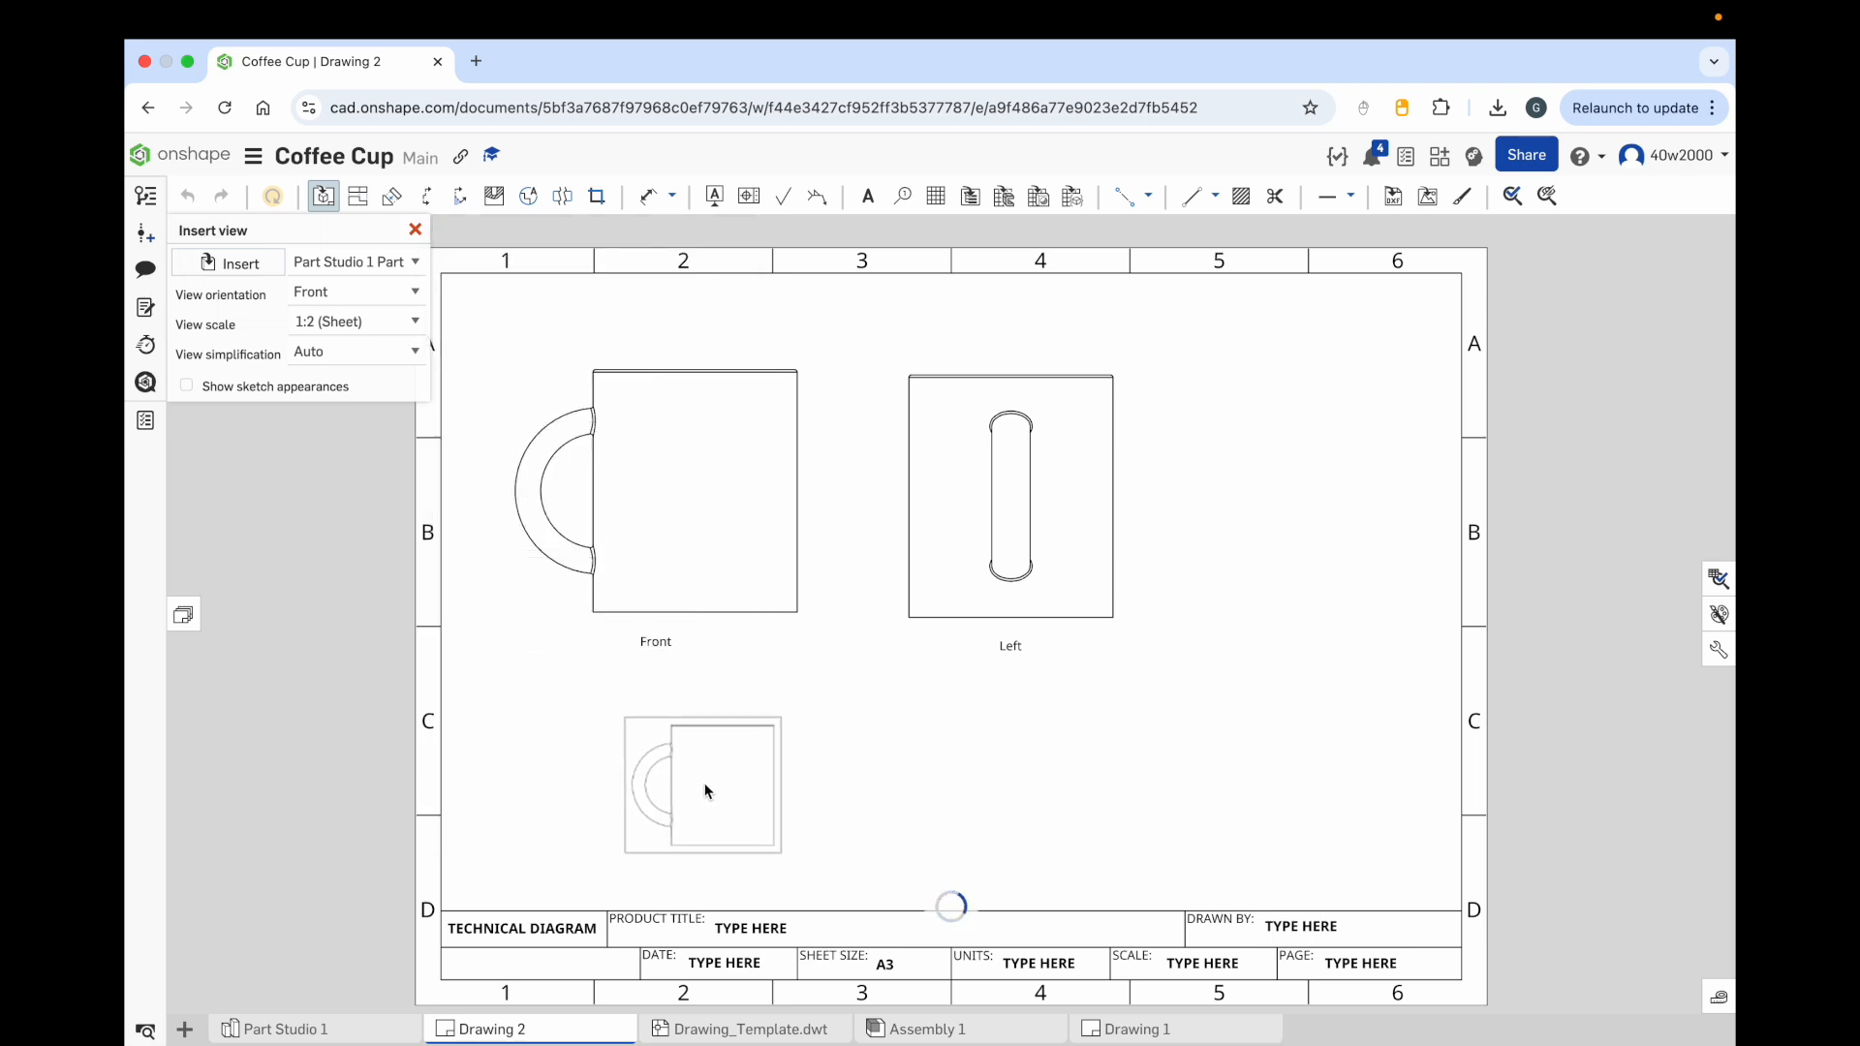
{"action": "left_click", "coordinate": [707, 785]}
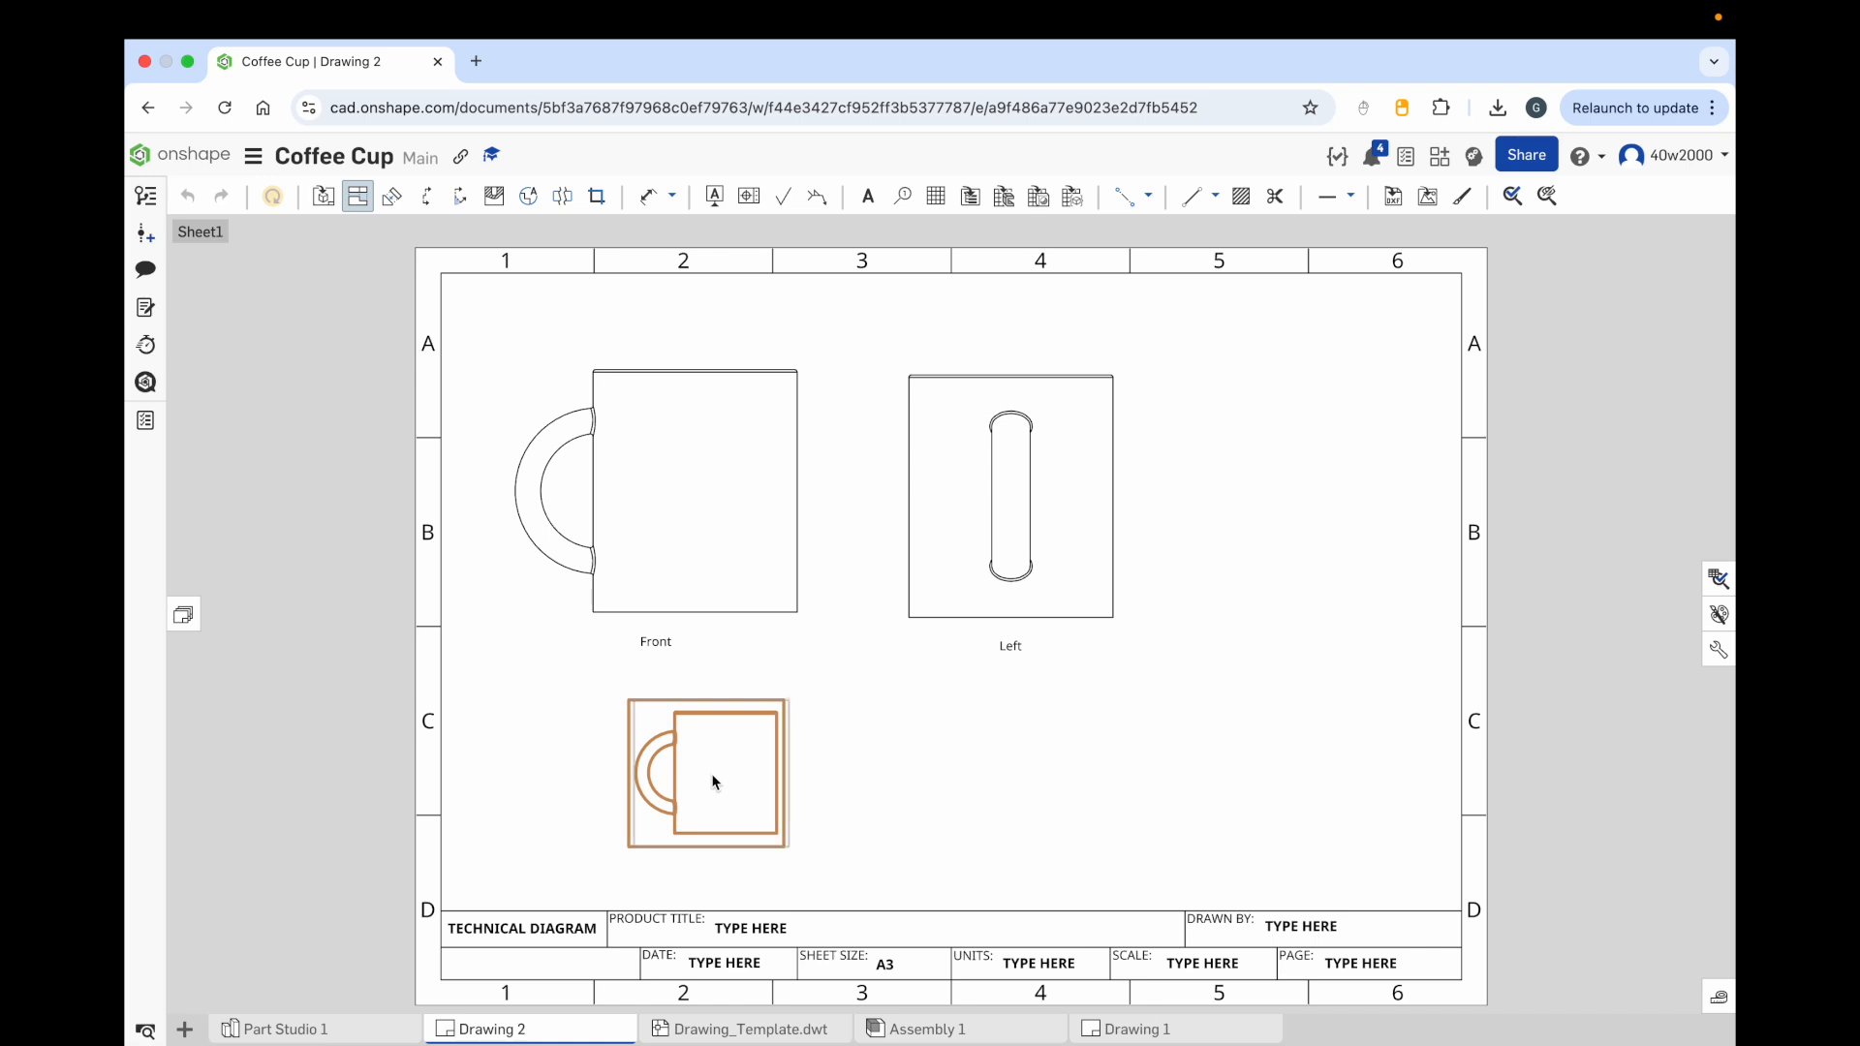
{"action": "key", "text": "Escape"}
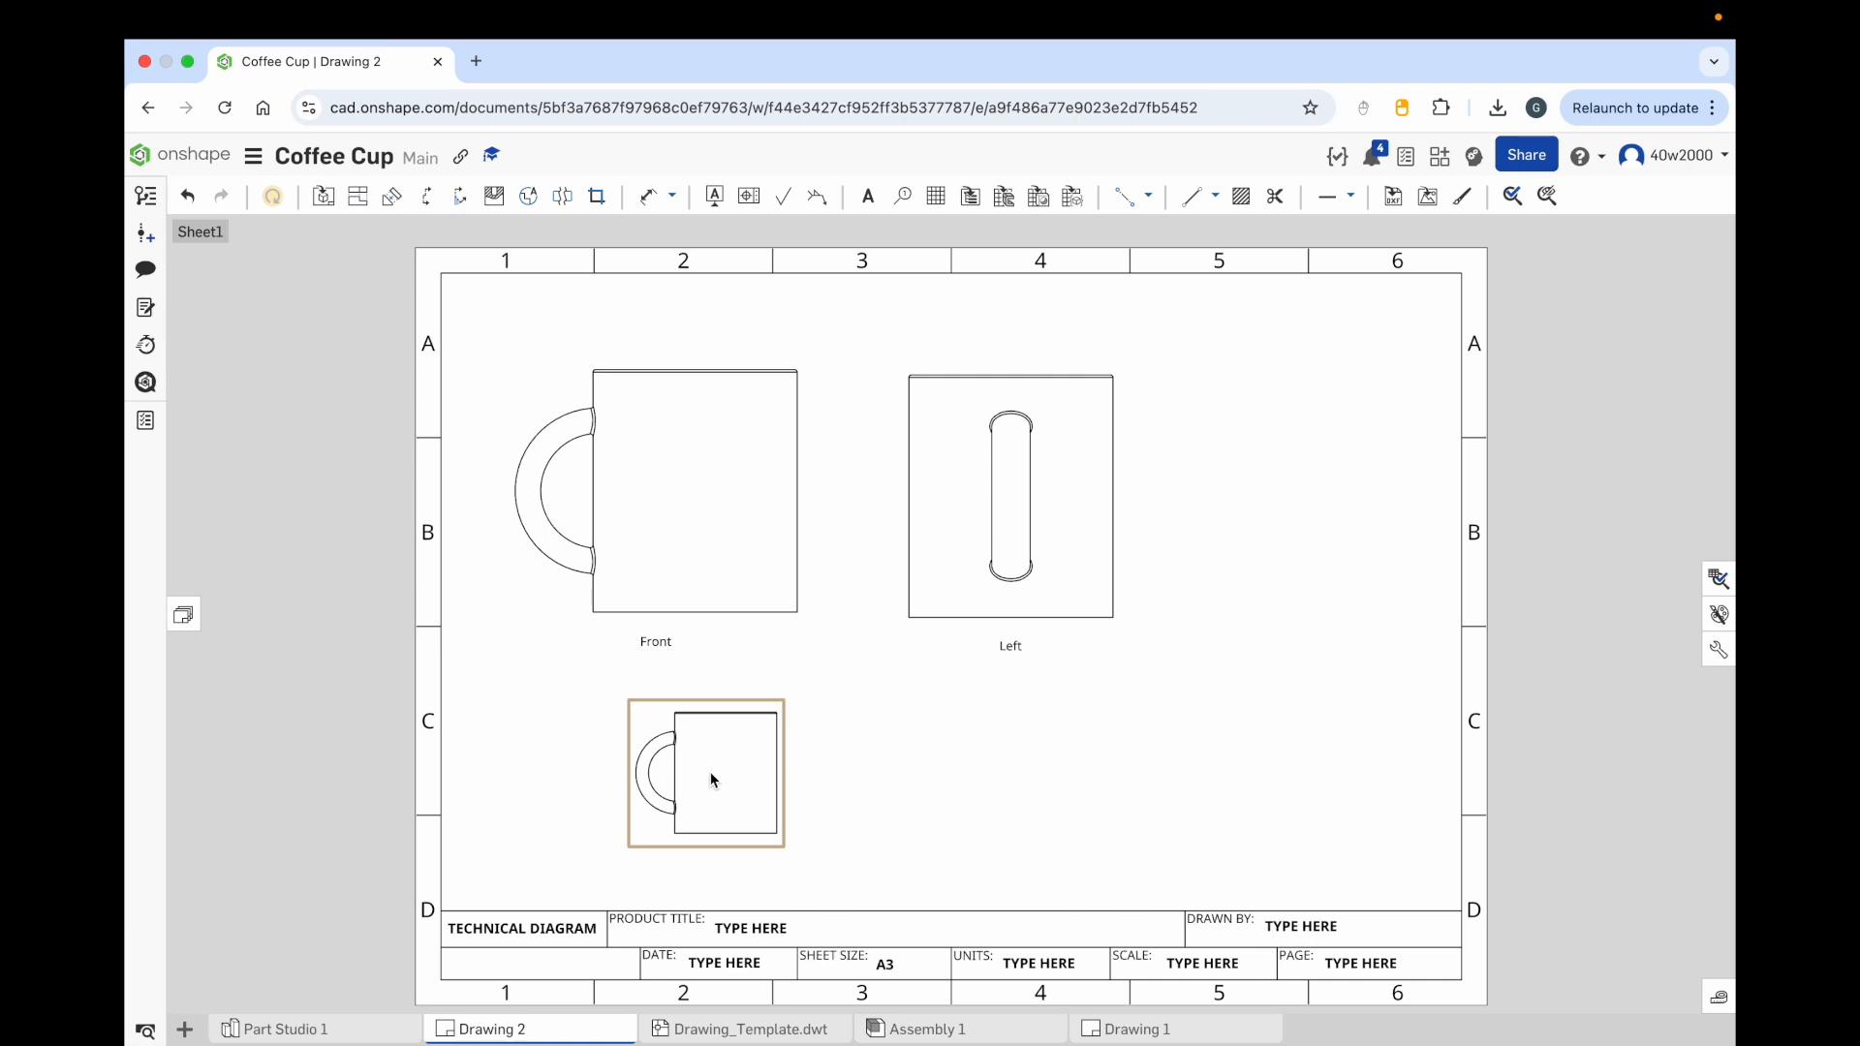
Step: Set this view's orientation to Top and its scale to 1:1
{"action": "double_click", "coordinate": [711, 775]}
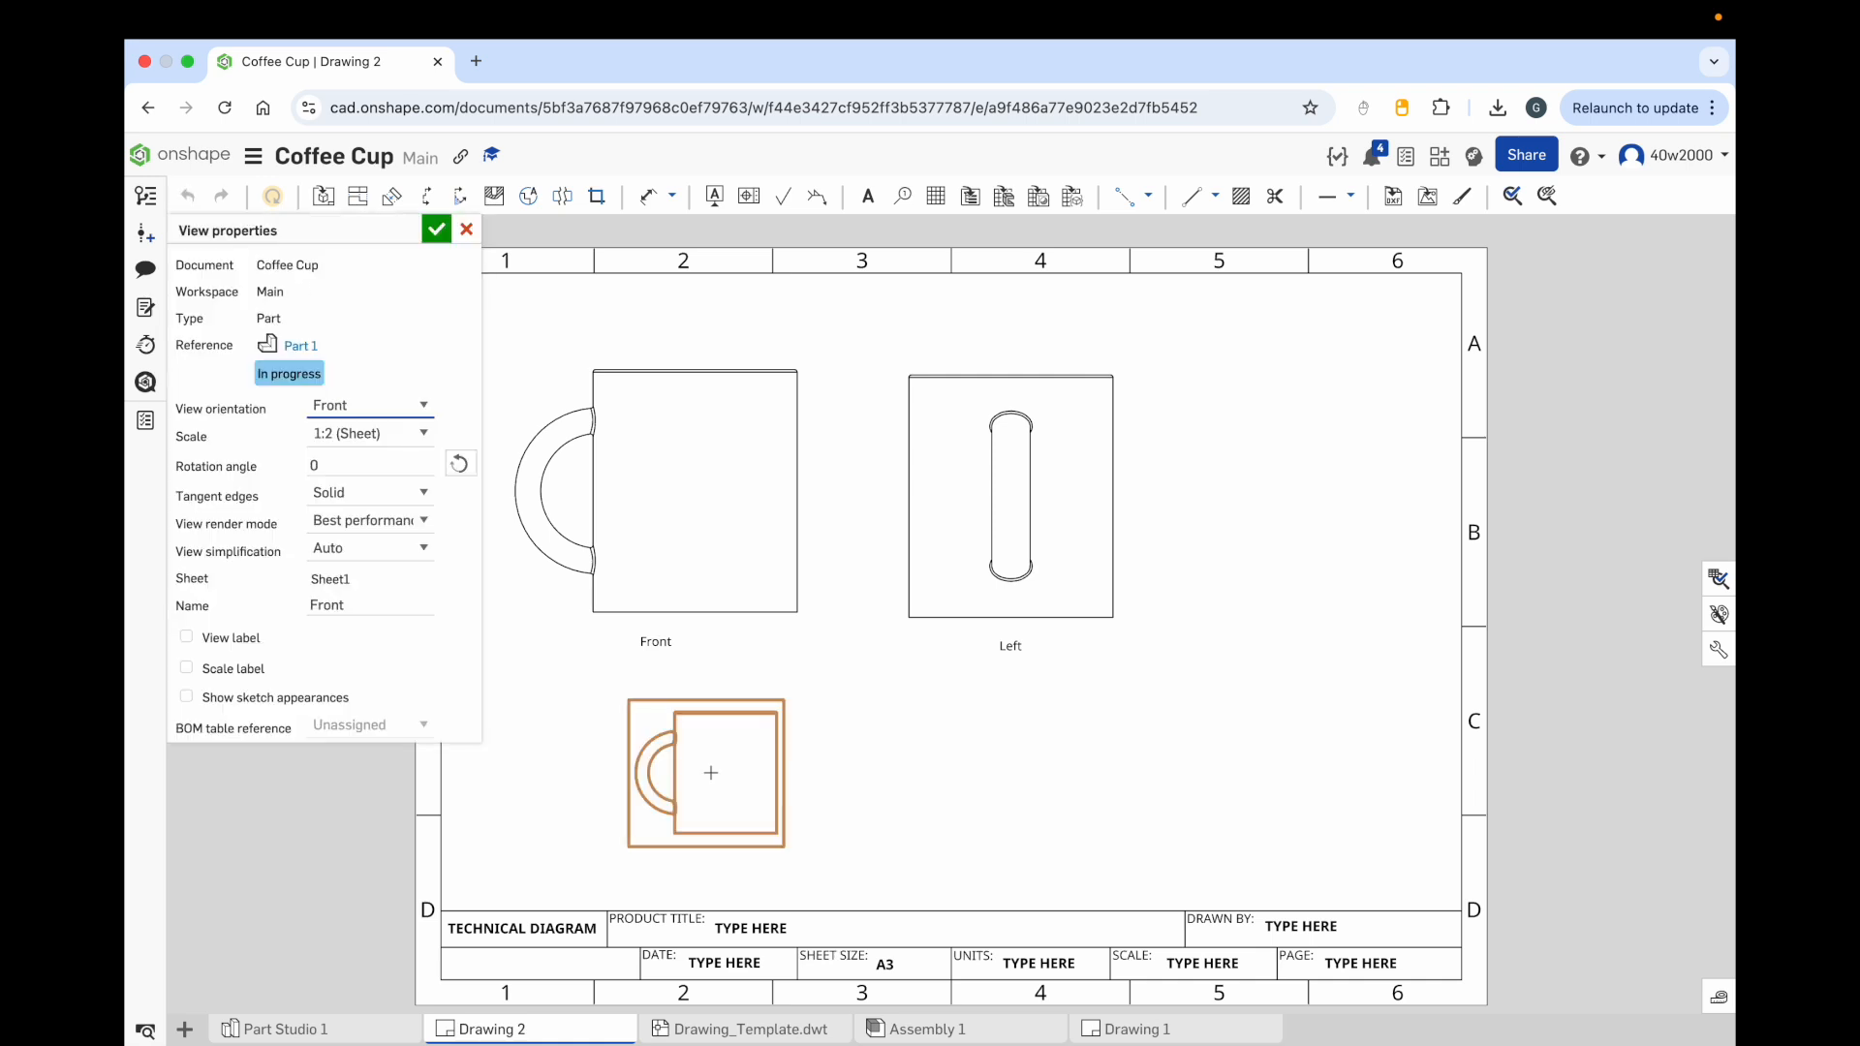
{"action": "left_click", "coordinate": [368, 407]}
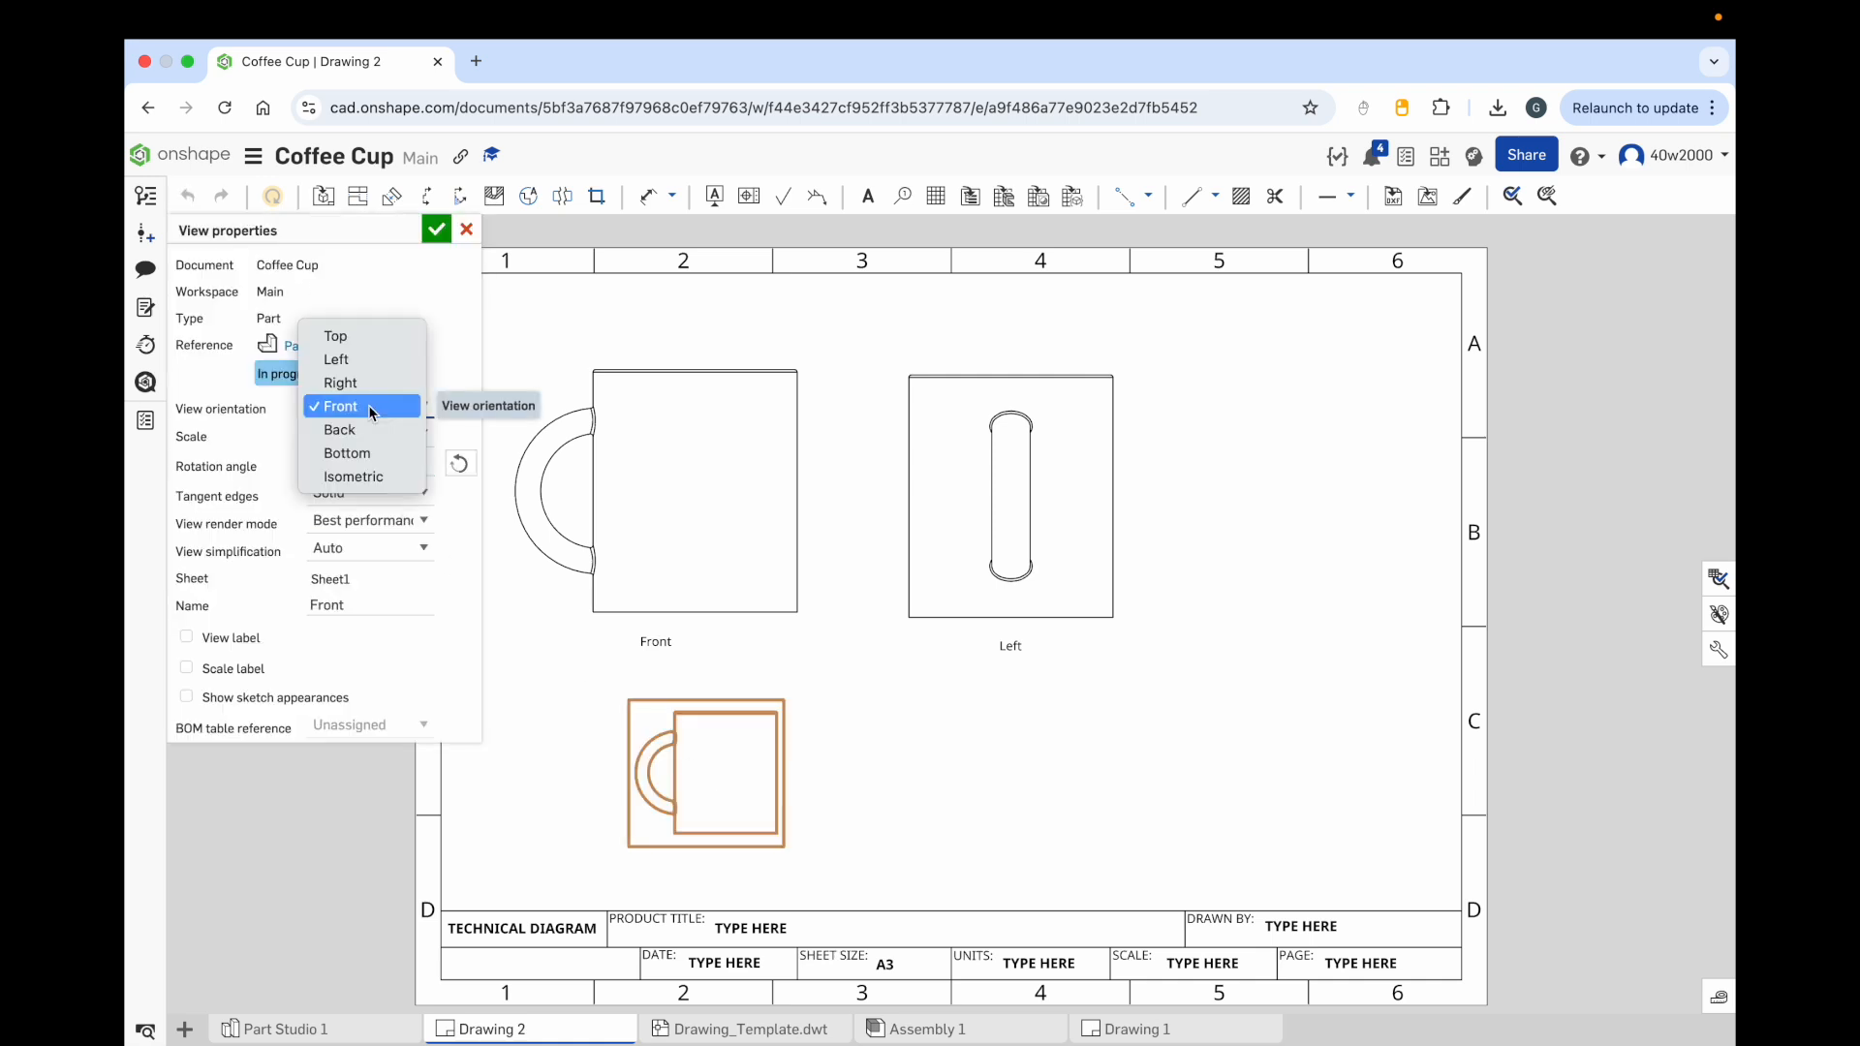
{"action": "left_click", "coordinate": [366, 341]}
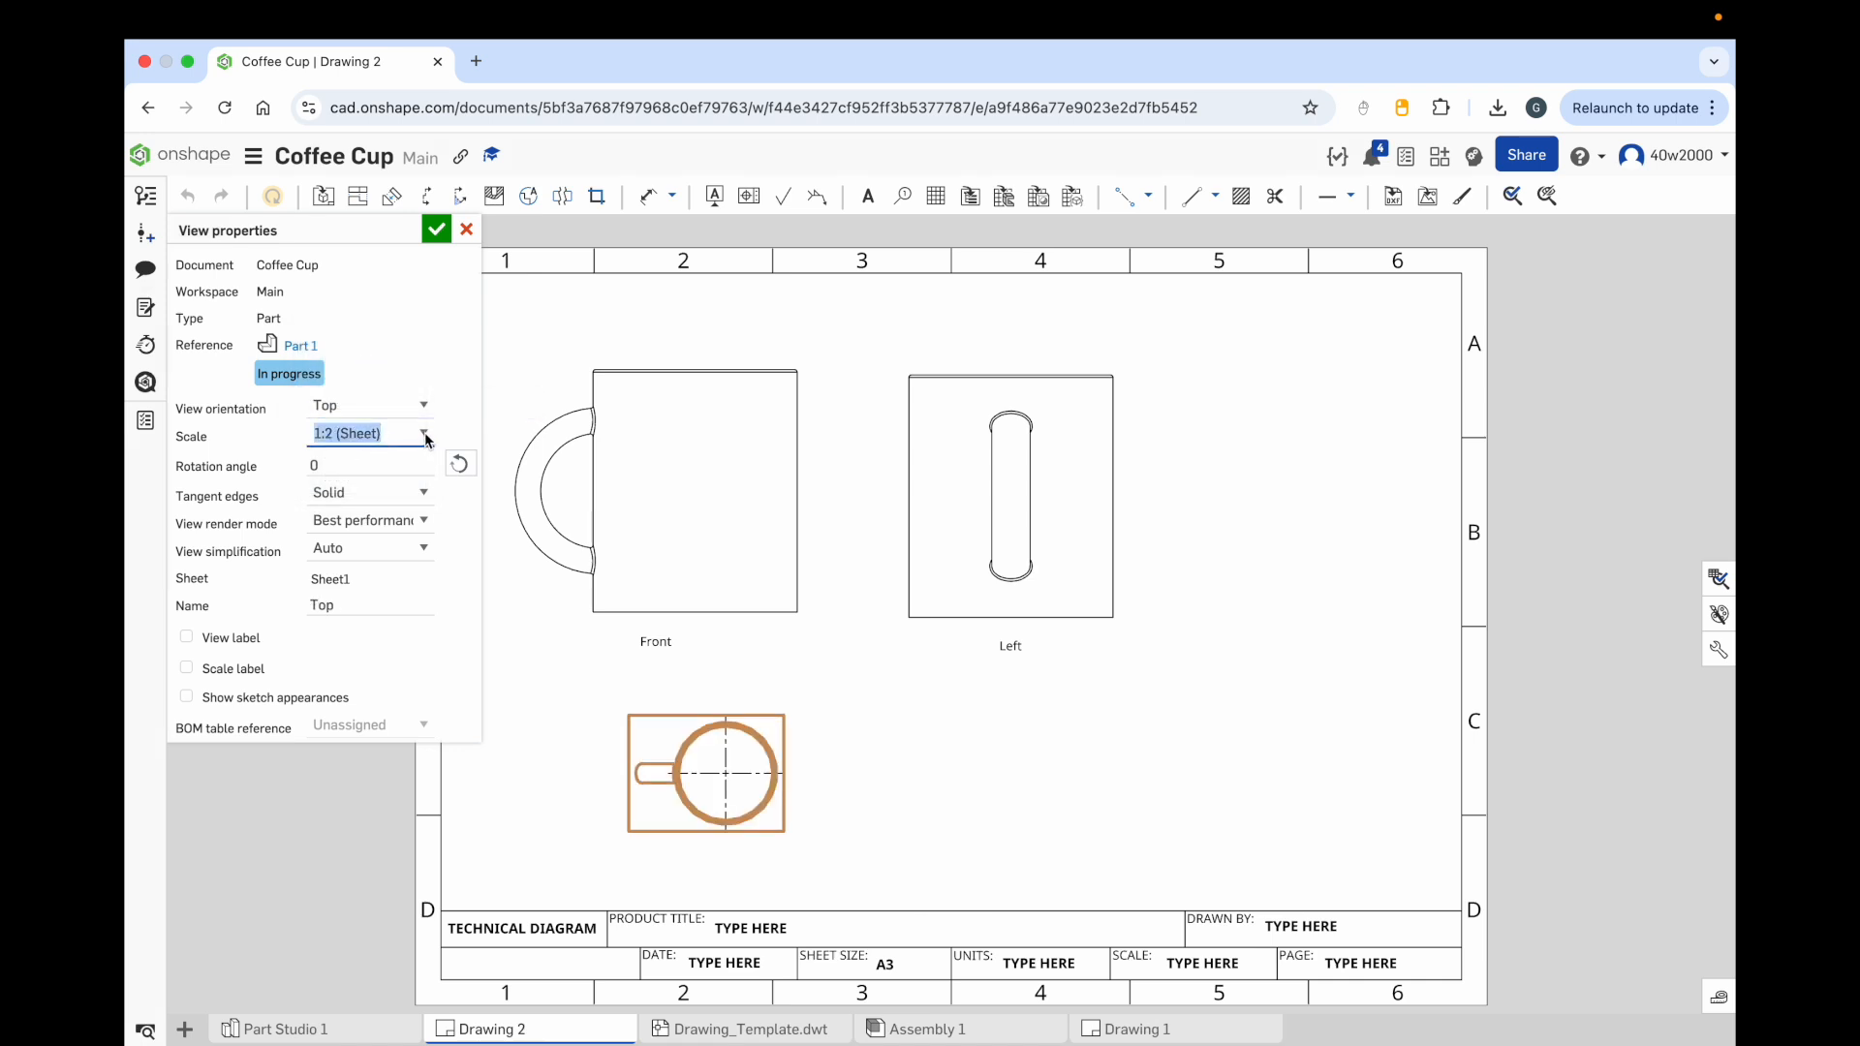
{"action": "left_click", "coordinate": [421, 435]}
{"action": "left_click", "coordinate": [377, 490]}
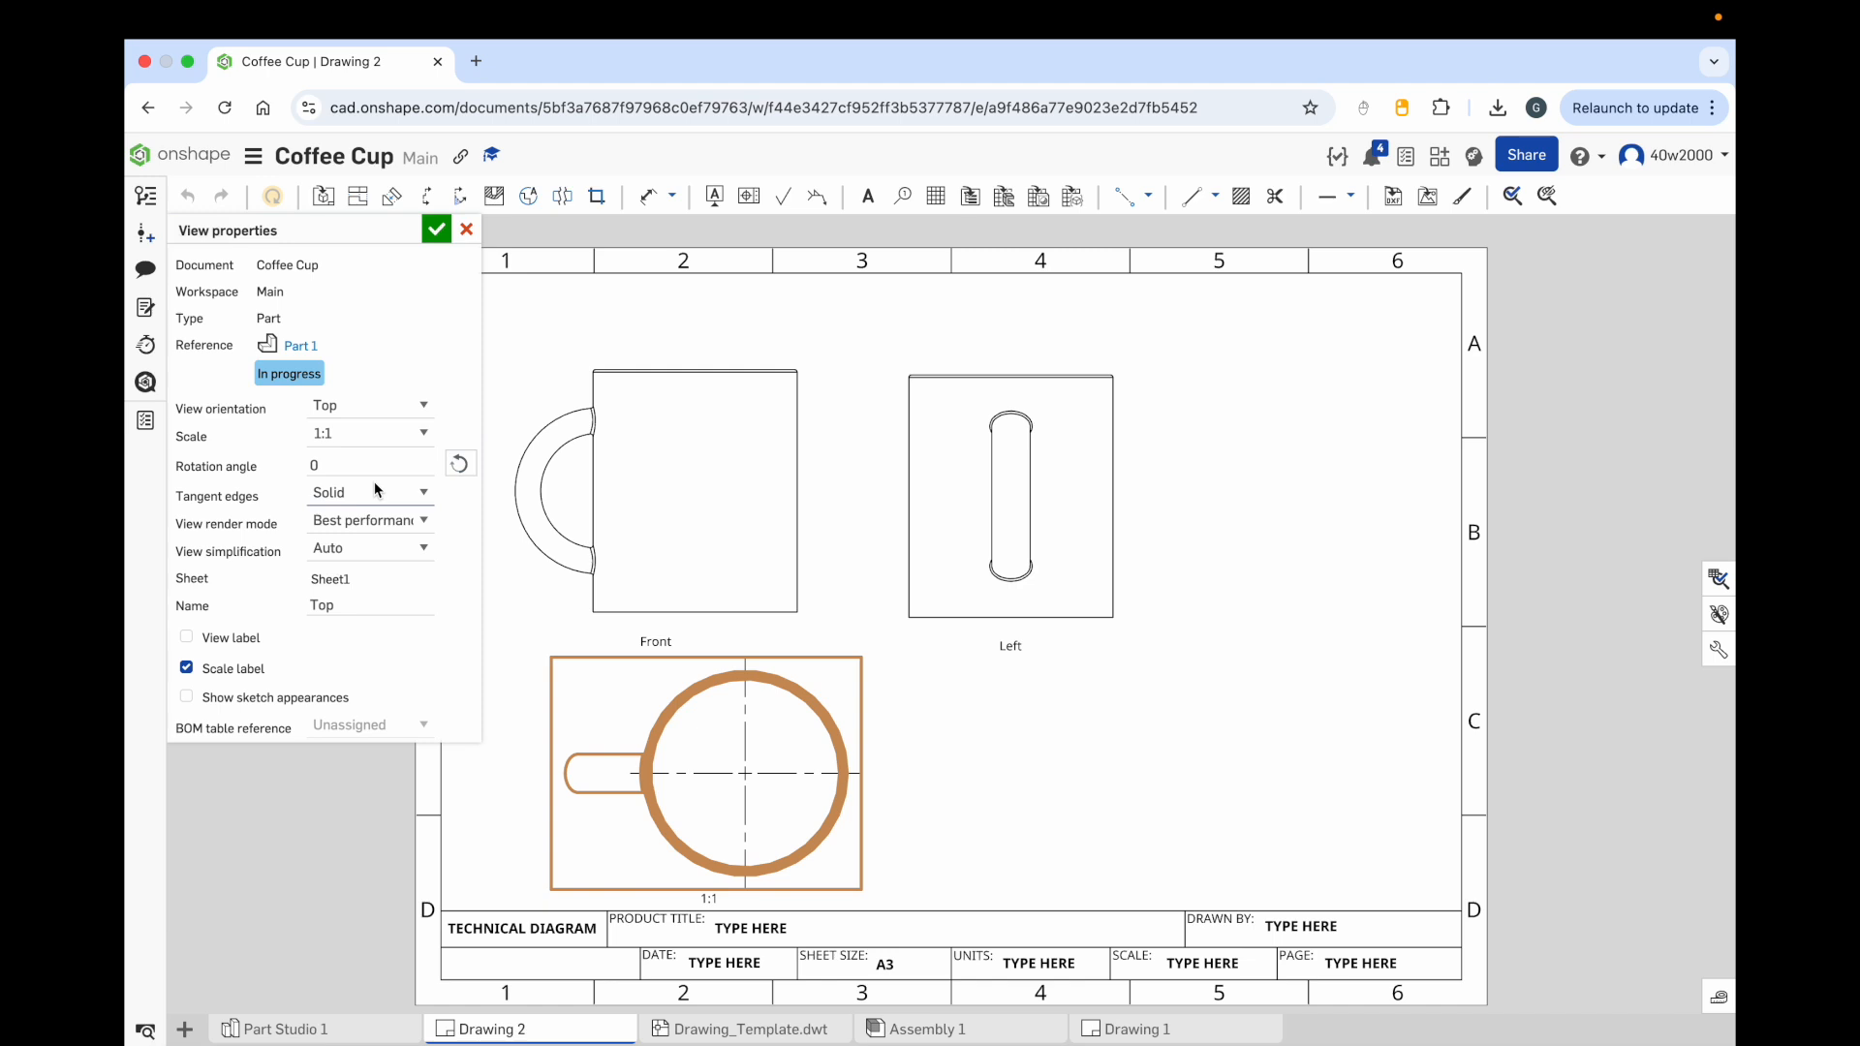
Step: Turn on the top view's label, turn off its scale label, and confirm the view properties
{"action": "left_click", "coordinate": [187, 638]}
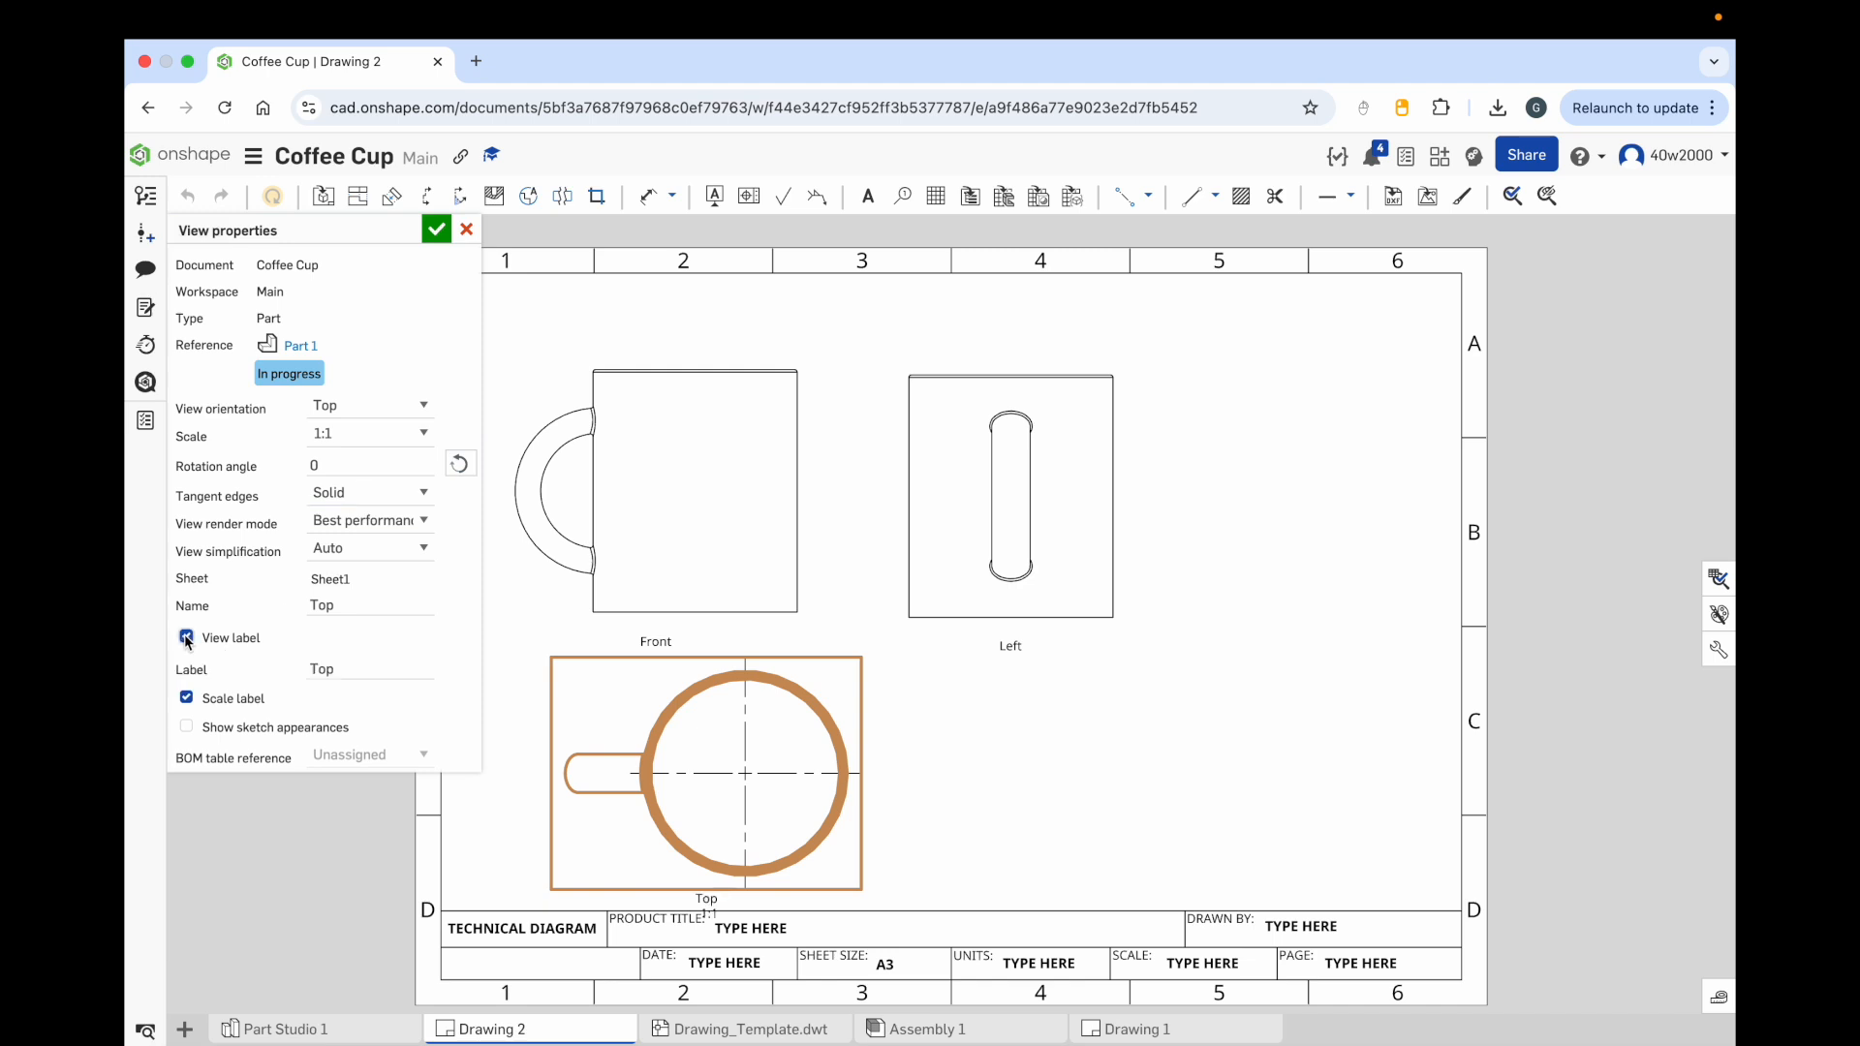
{"action": "left_click", "coordinate": [187, 699]}
{"action": "left_click", "coordinate": [436, 230]}
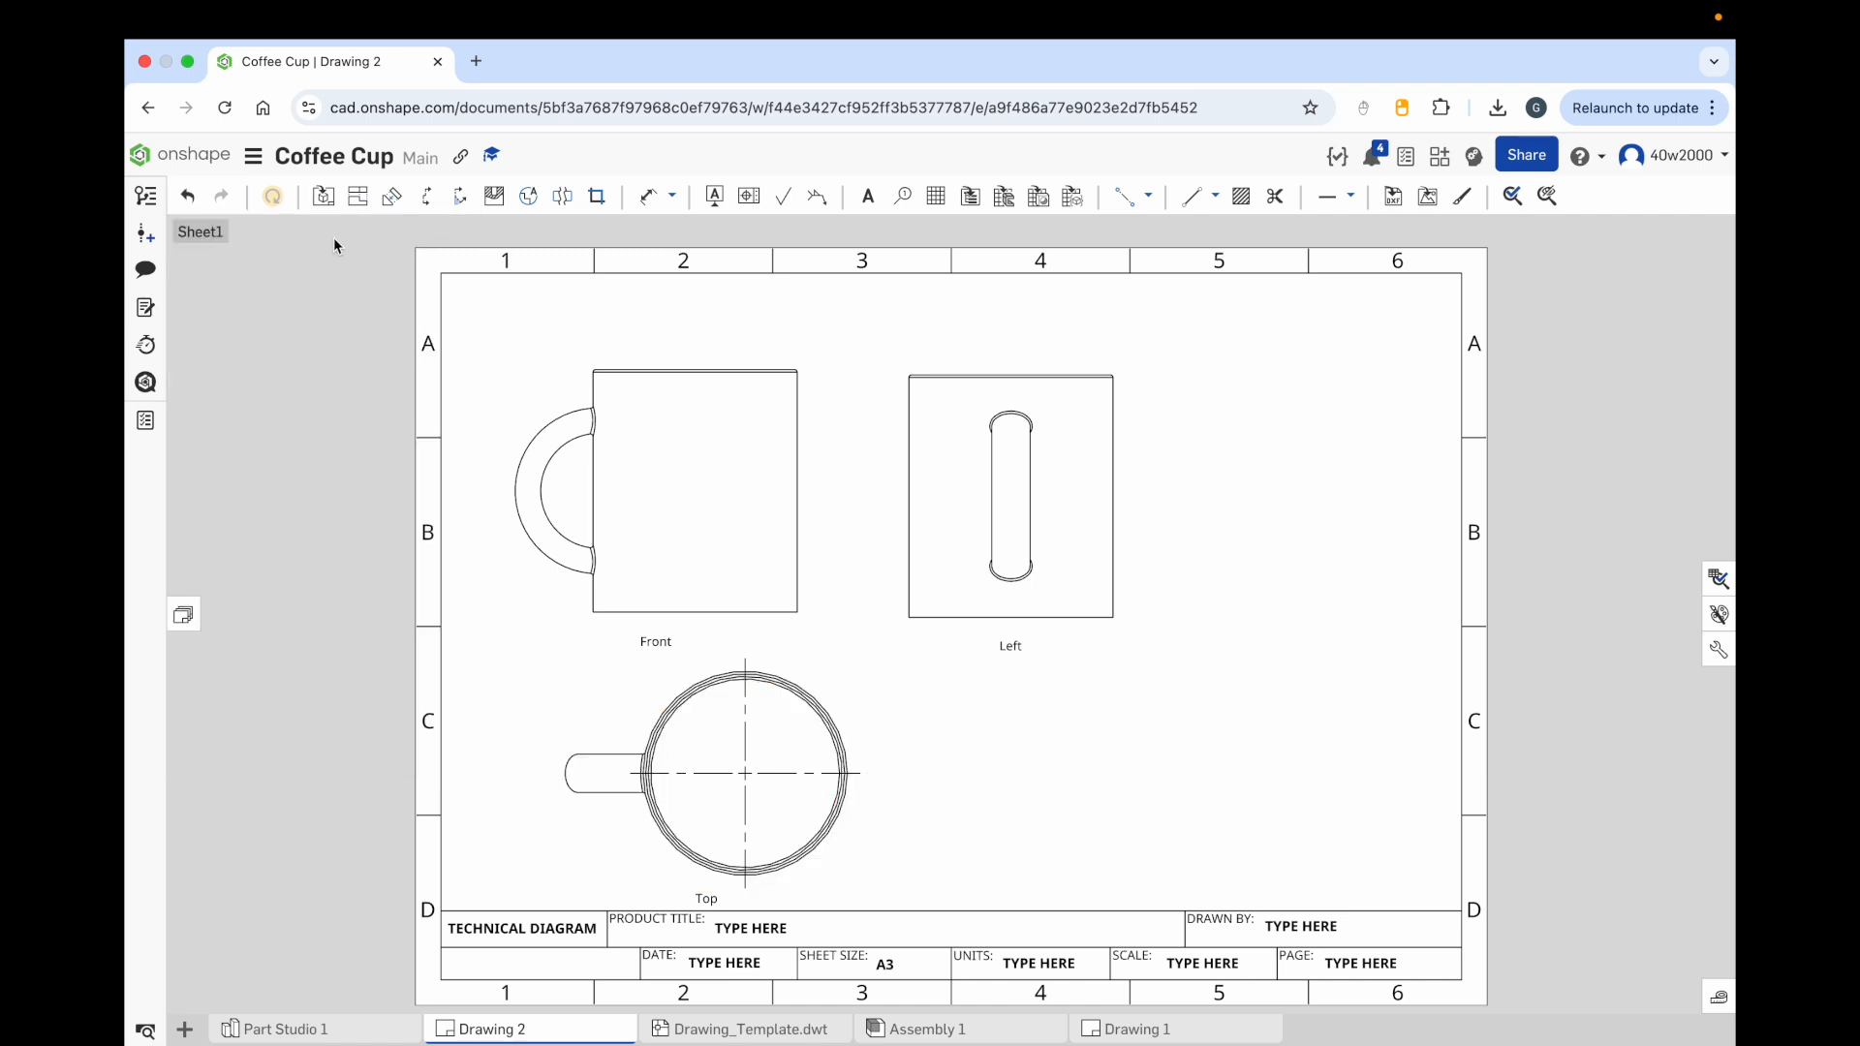
Step: Insert another view of Part 1 in the sheet's lower-right area
{"action": "left_click", "coordinate": [326, 202]}
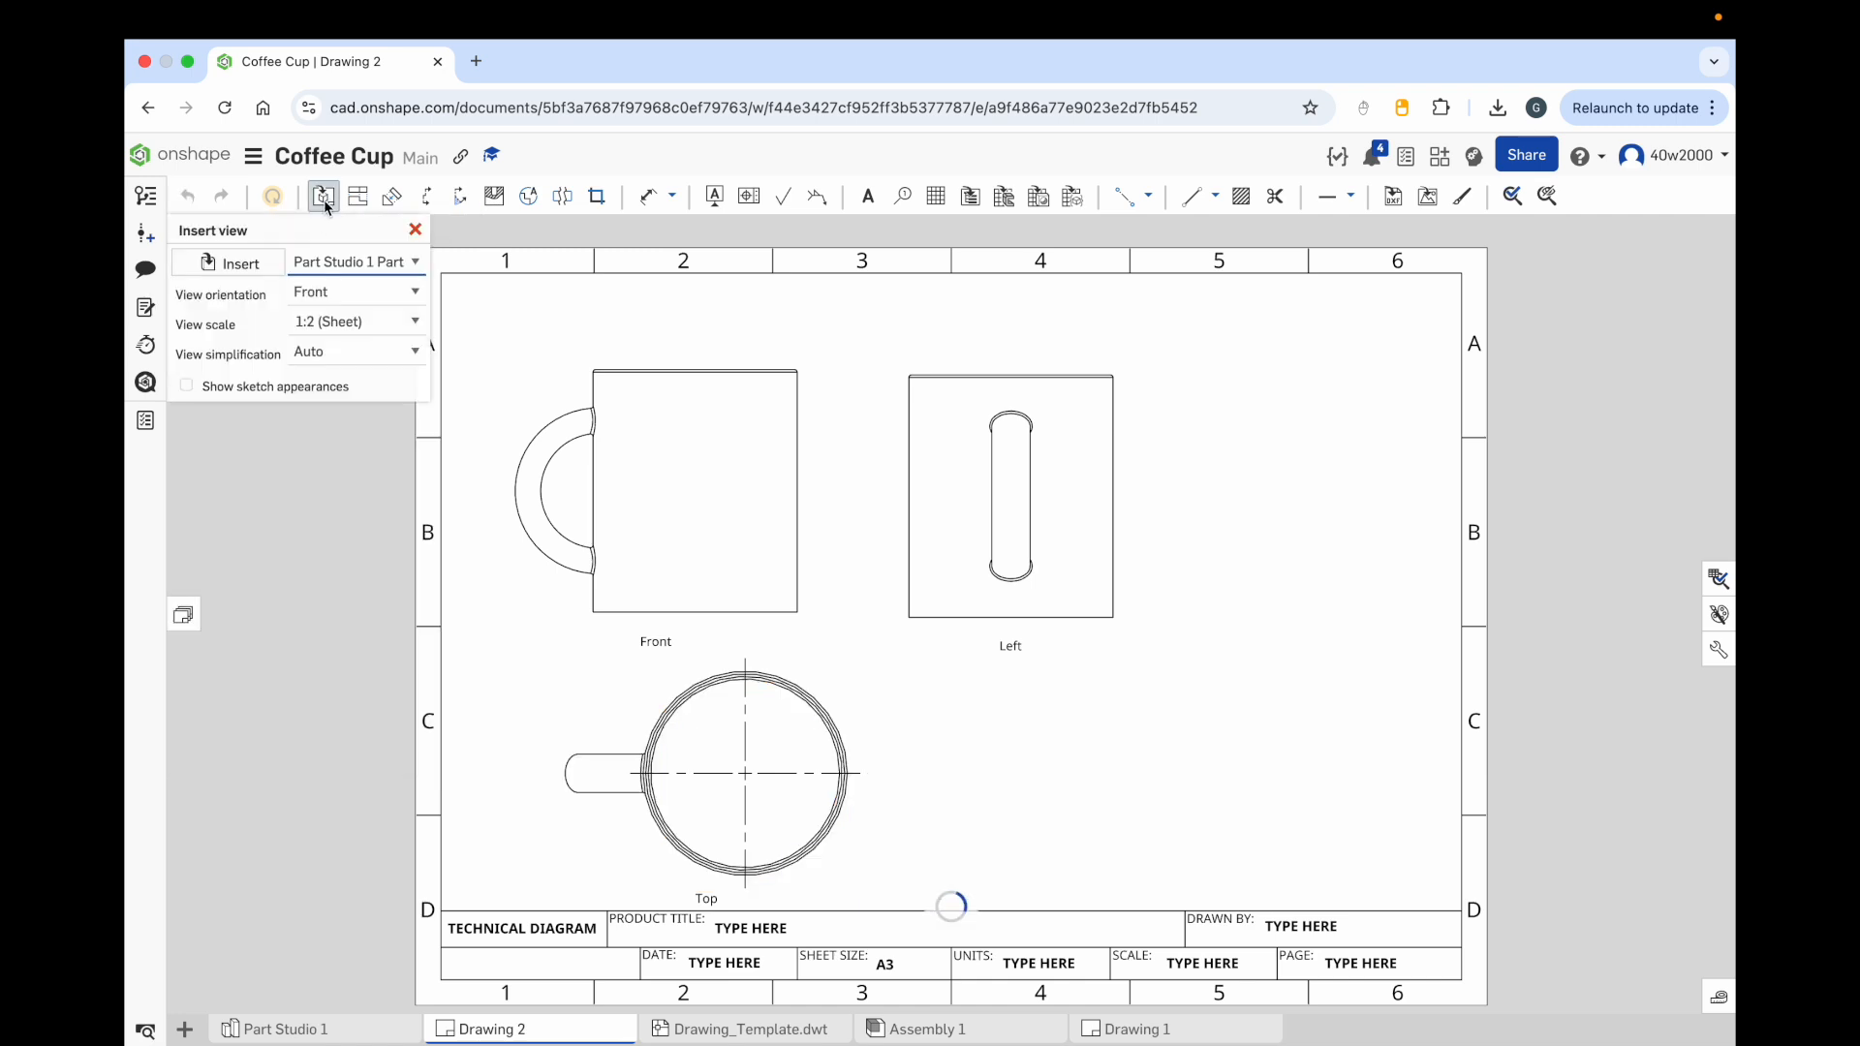
{"action": "left_click", "coordinate": [225, 262]}
{"action": "left_click", "coordinate": [529, 486]}
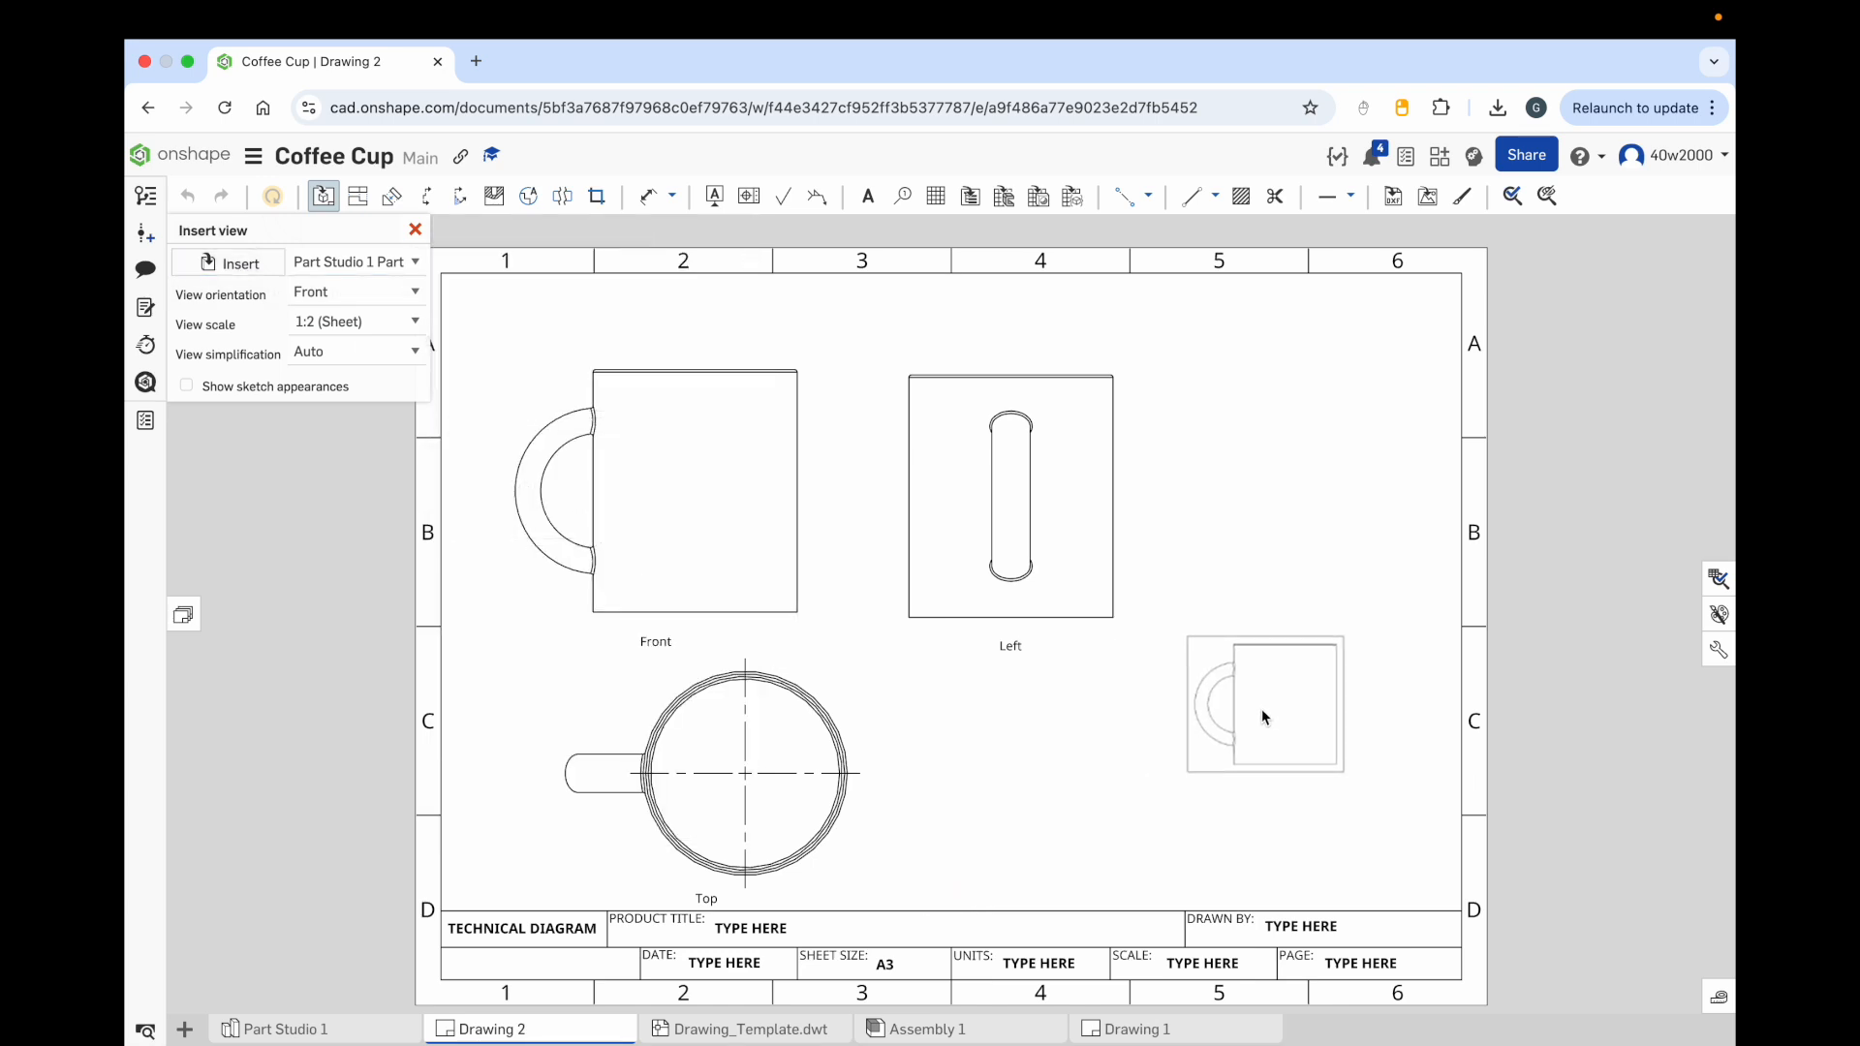
{"action": "left_click", "coordinate": [1266, 734]}
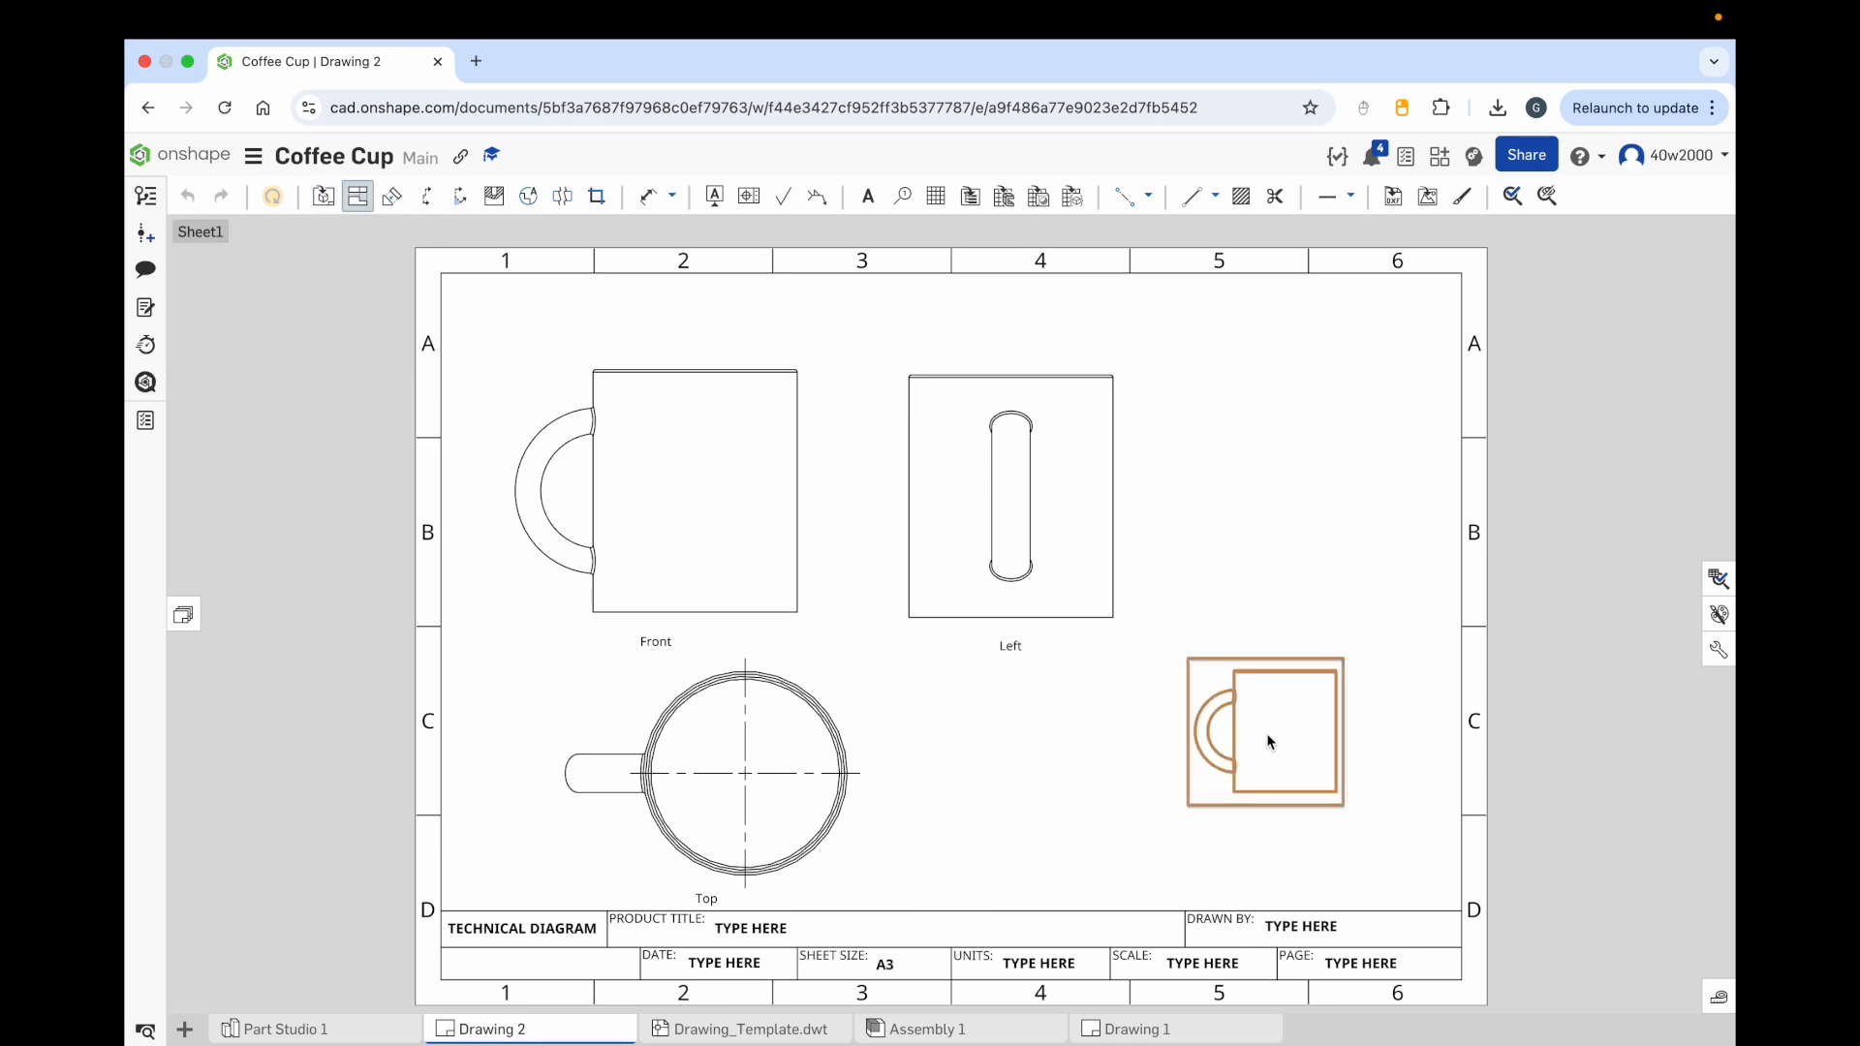
{"action": "key", "text": "Escape"}
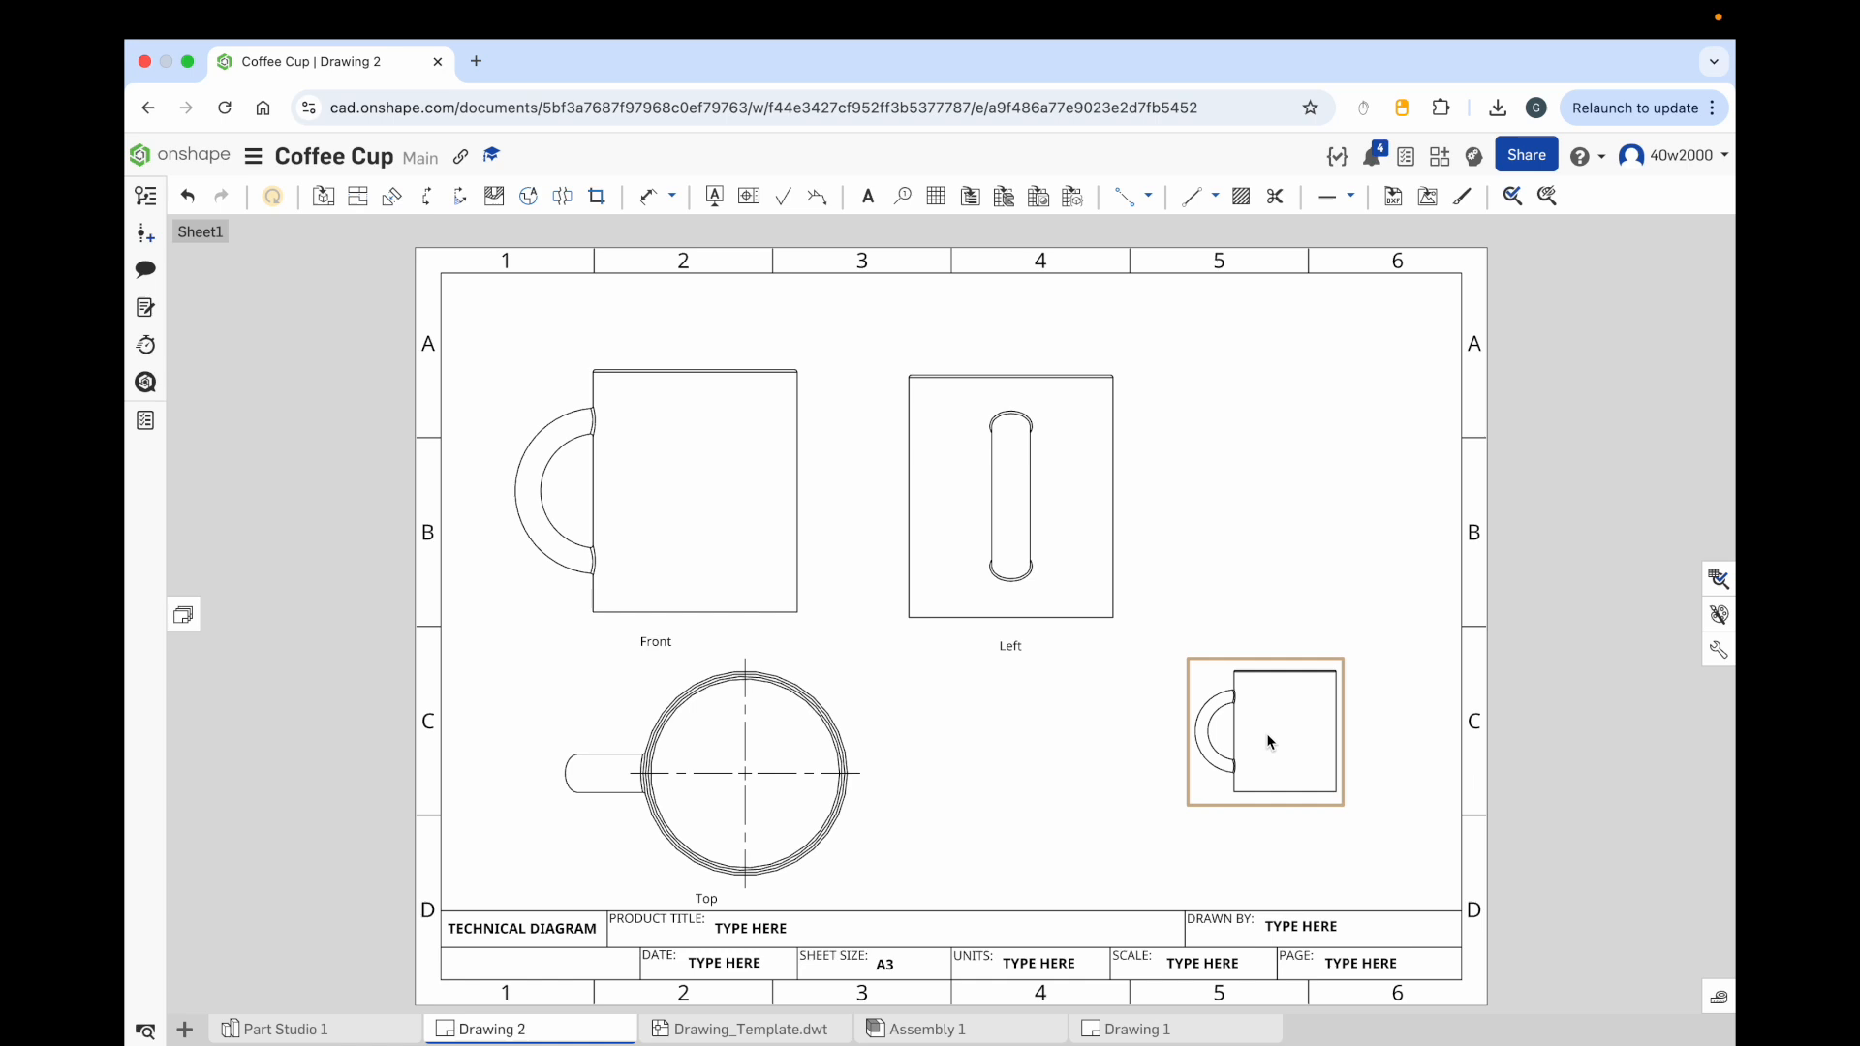
Step: Set this view's orientation to Isometric and its scale to 1:1
{"action": "double_click", "coordinate": [1267, 740]}
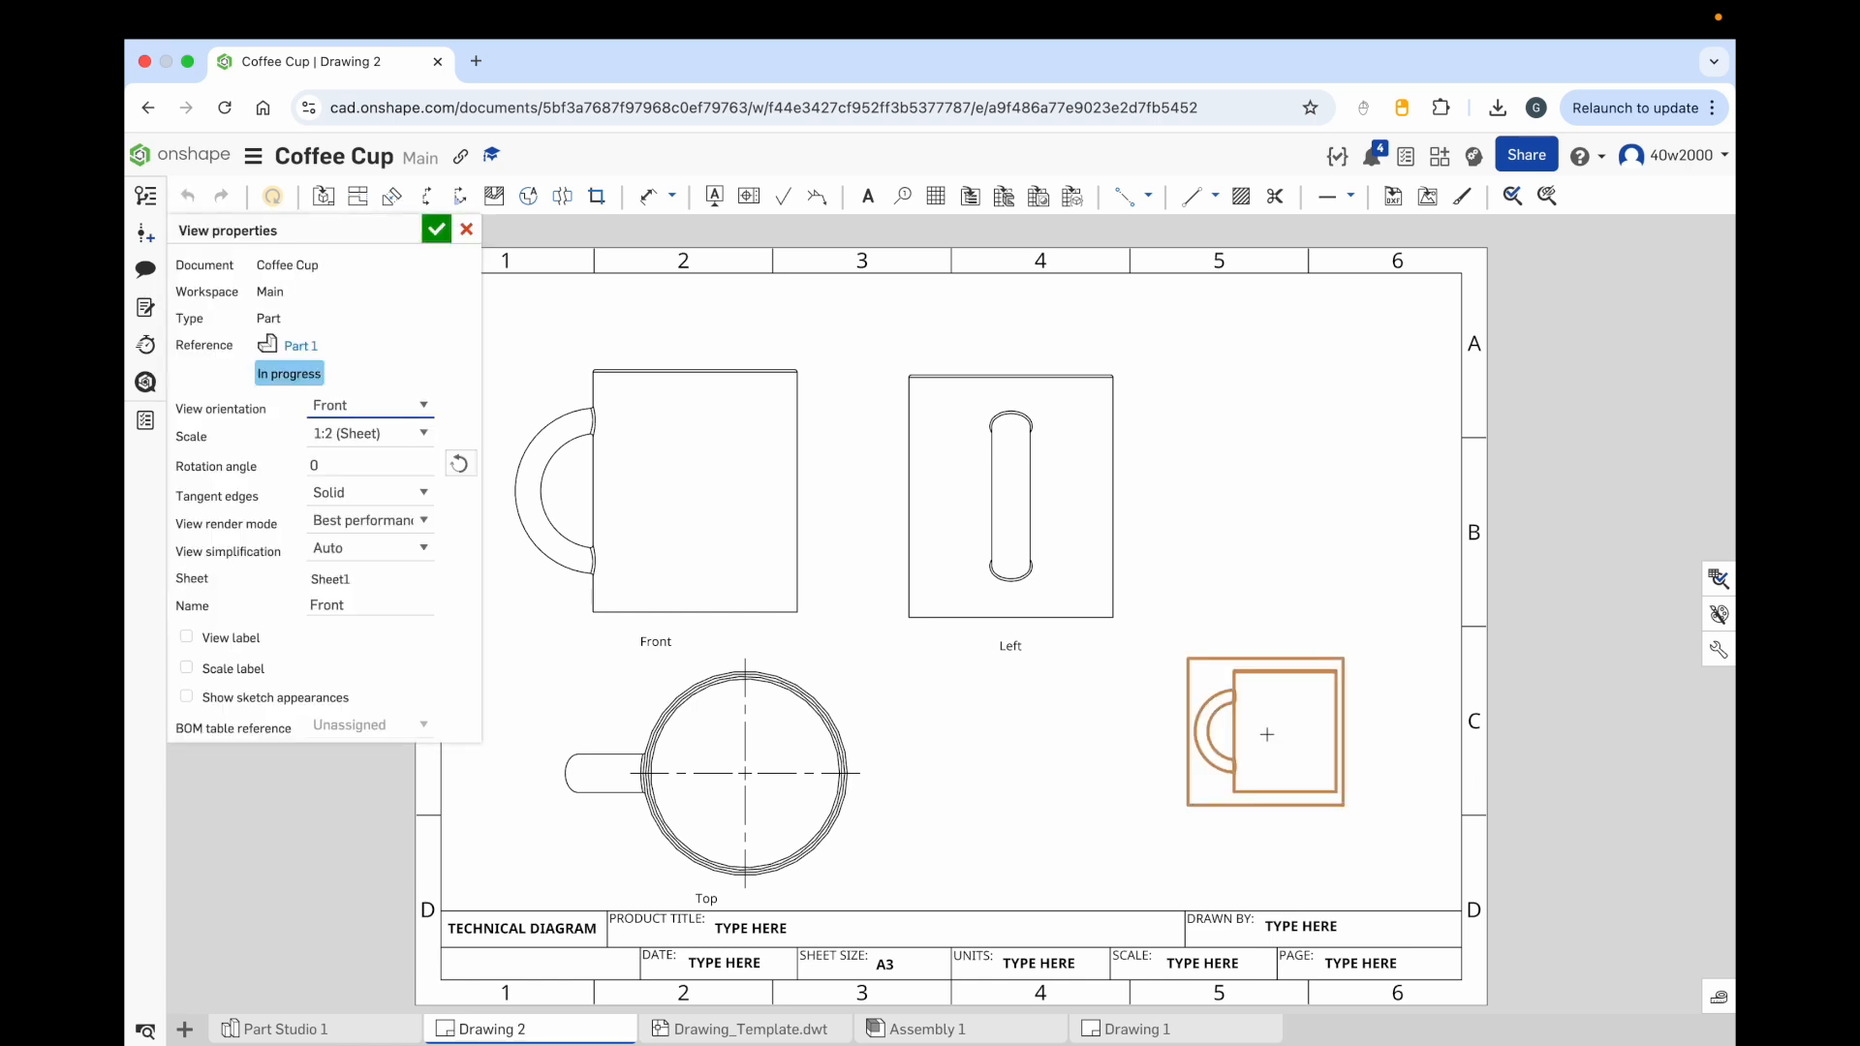
{"action": "left_click", "coordinate": [420, 407]}
{"action": "left_click", "coordinate": [397, 476]}
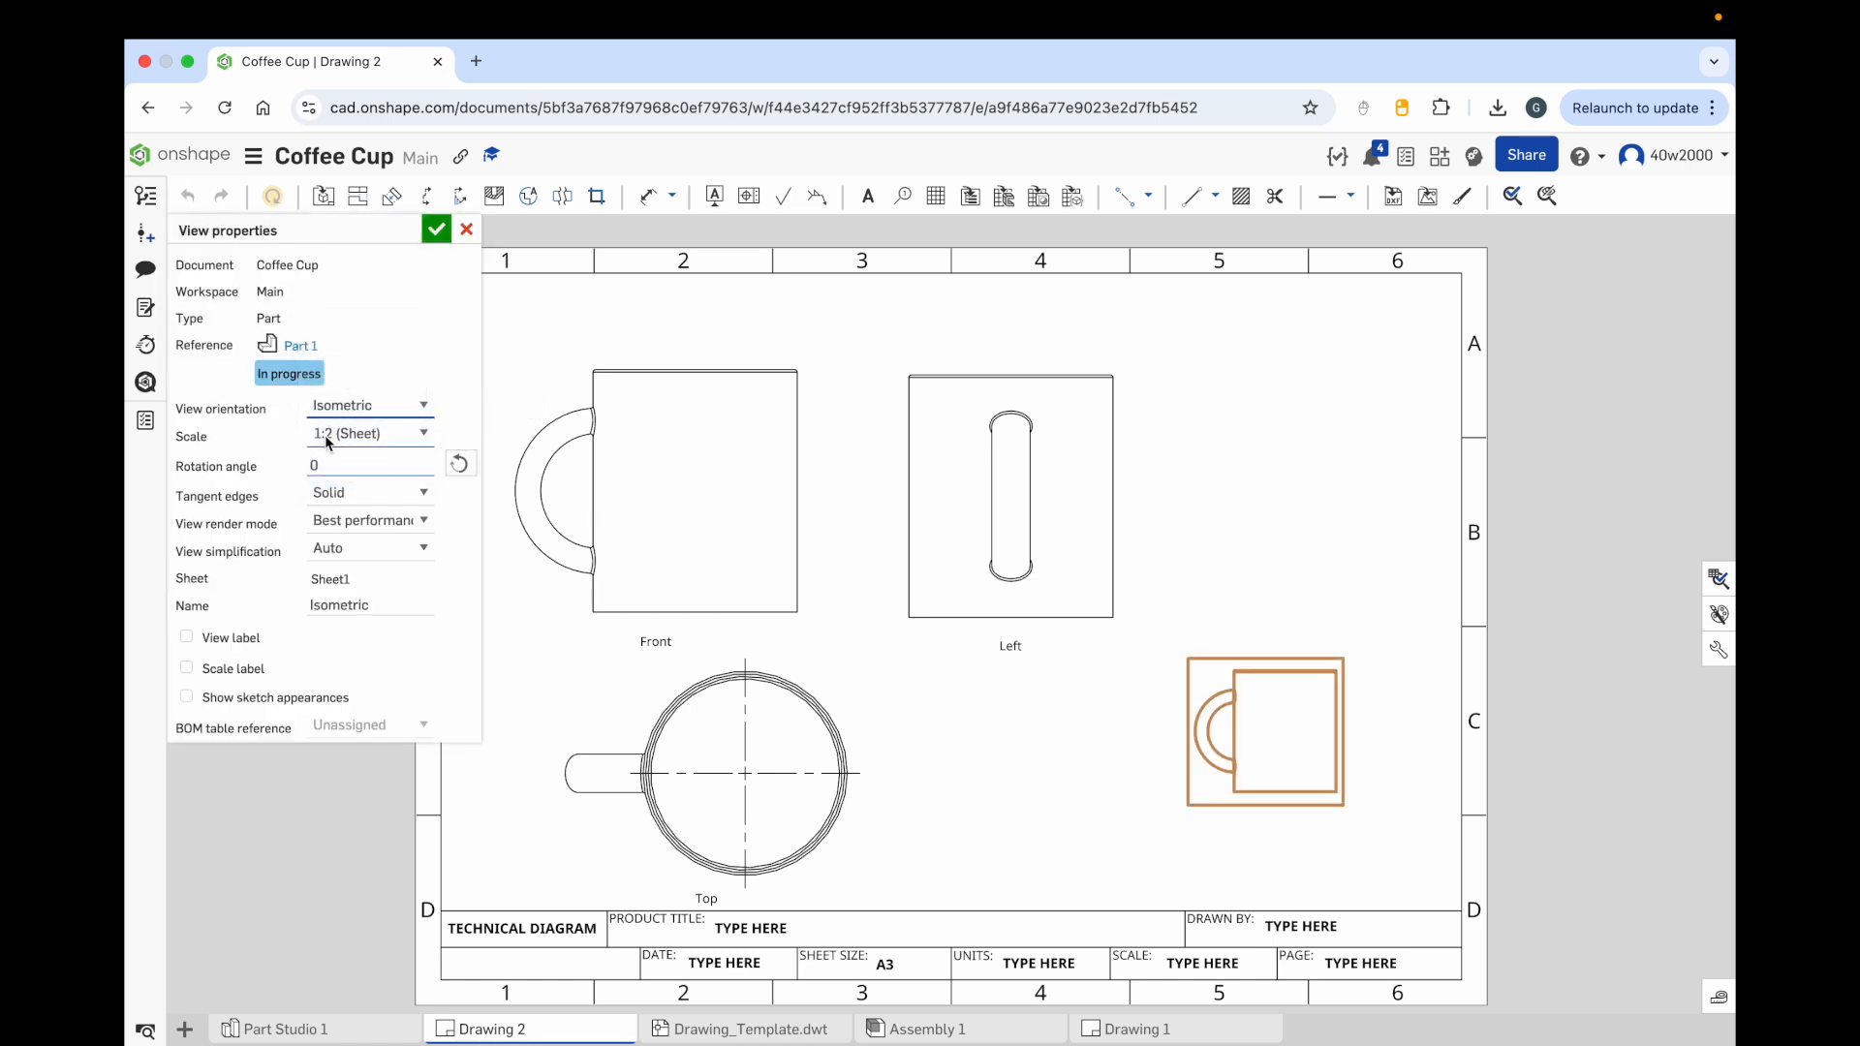
{"action": "left_click", "coordinate": [421, 435]}
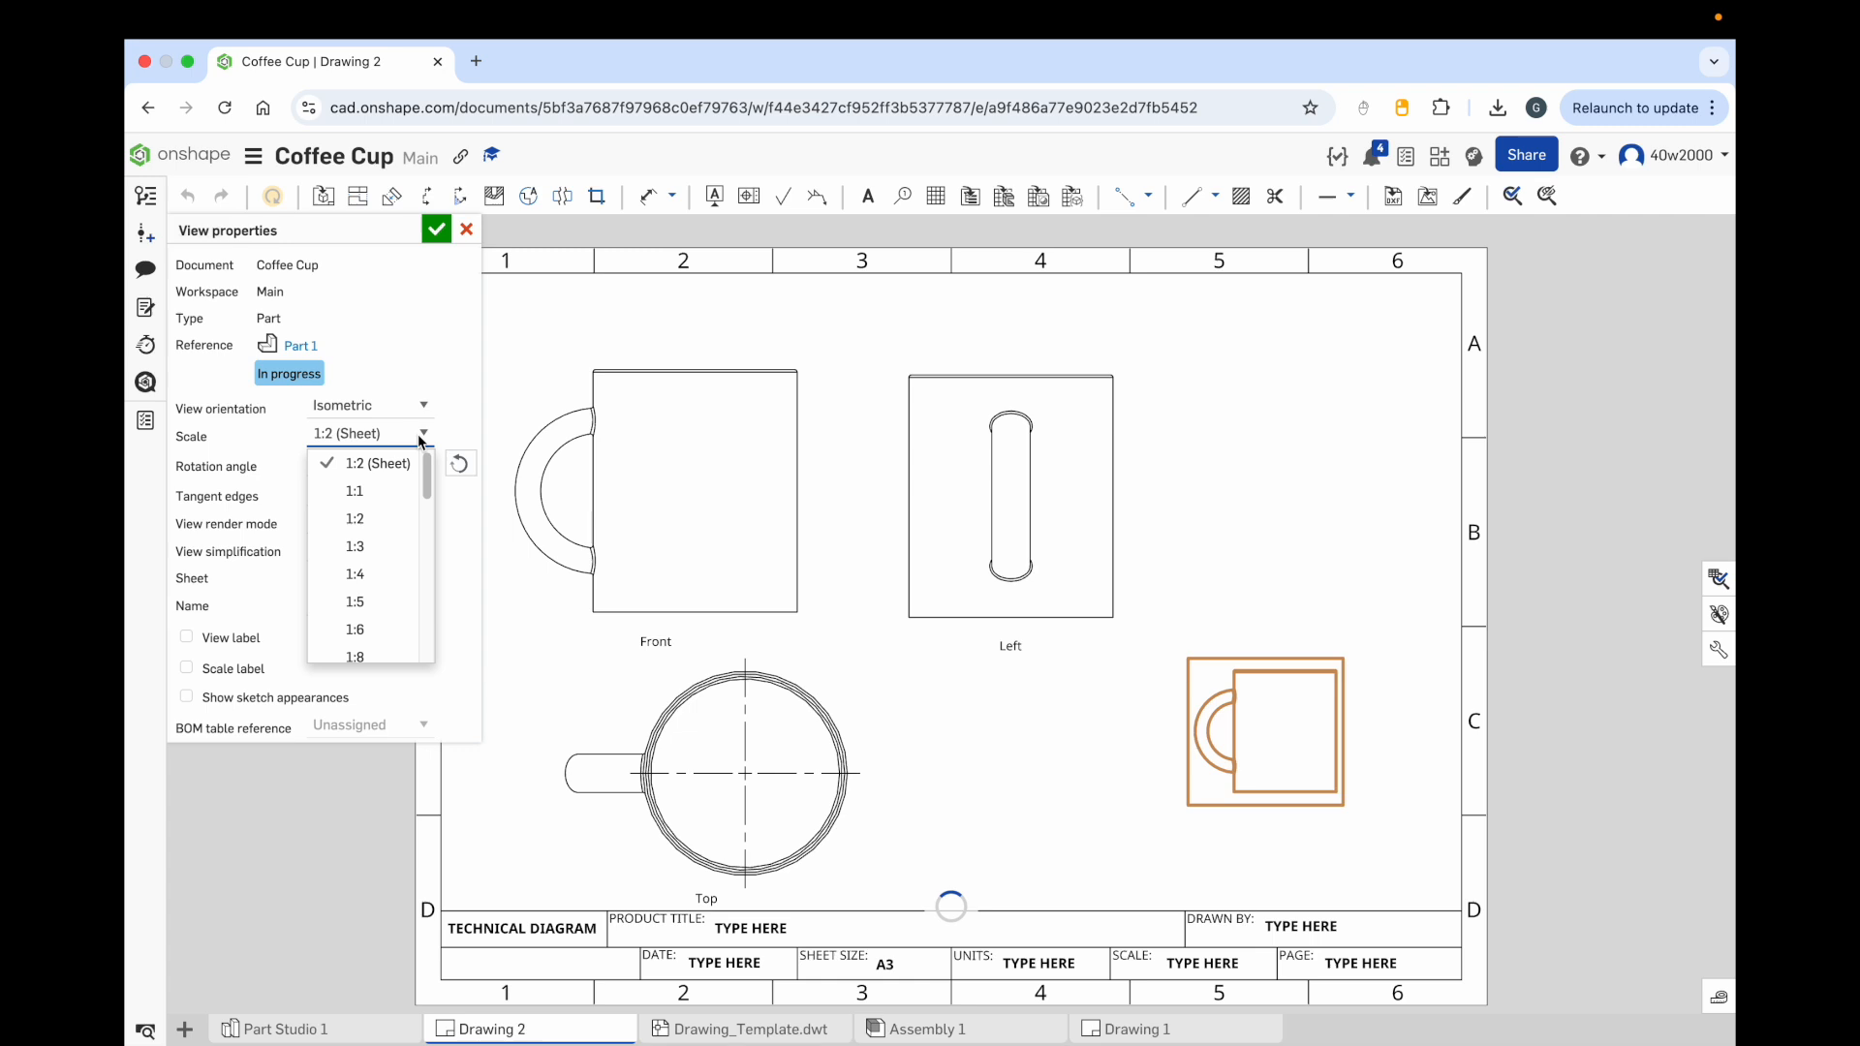
{"action": "left_click", "coordinate": [379, 491]}
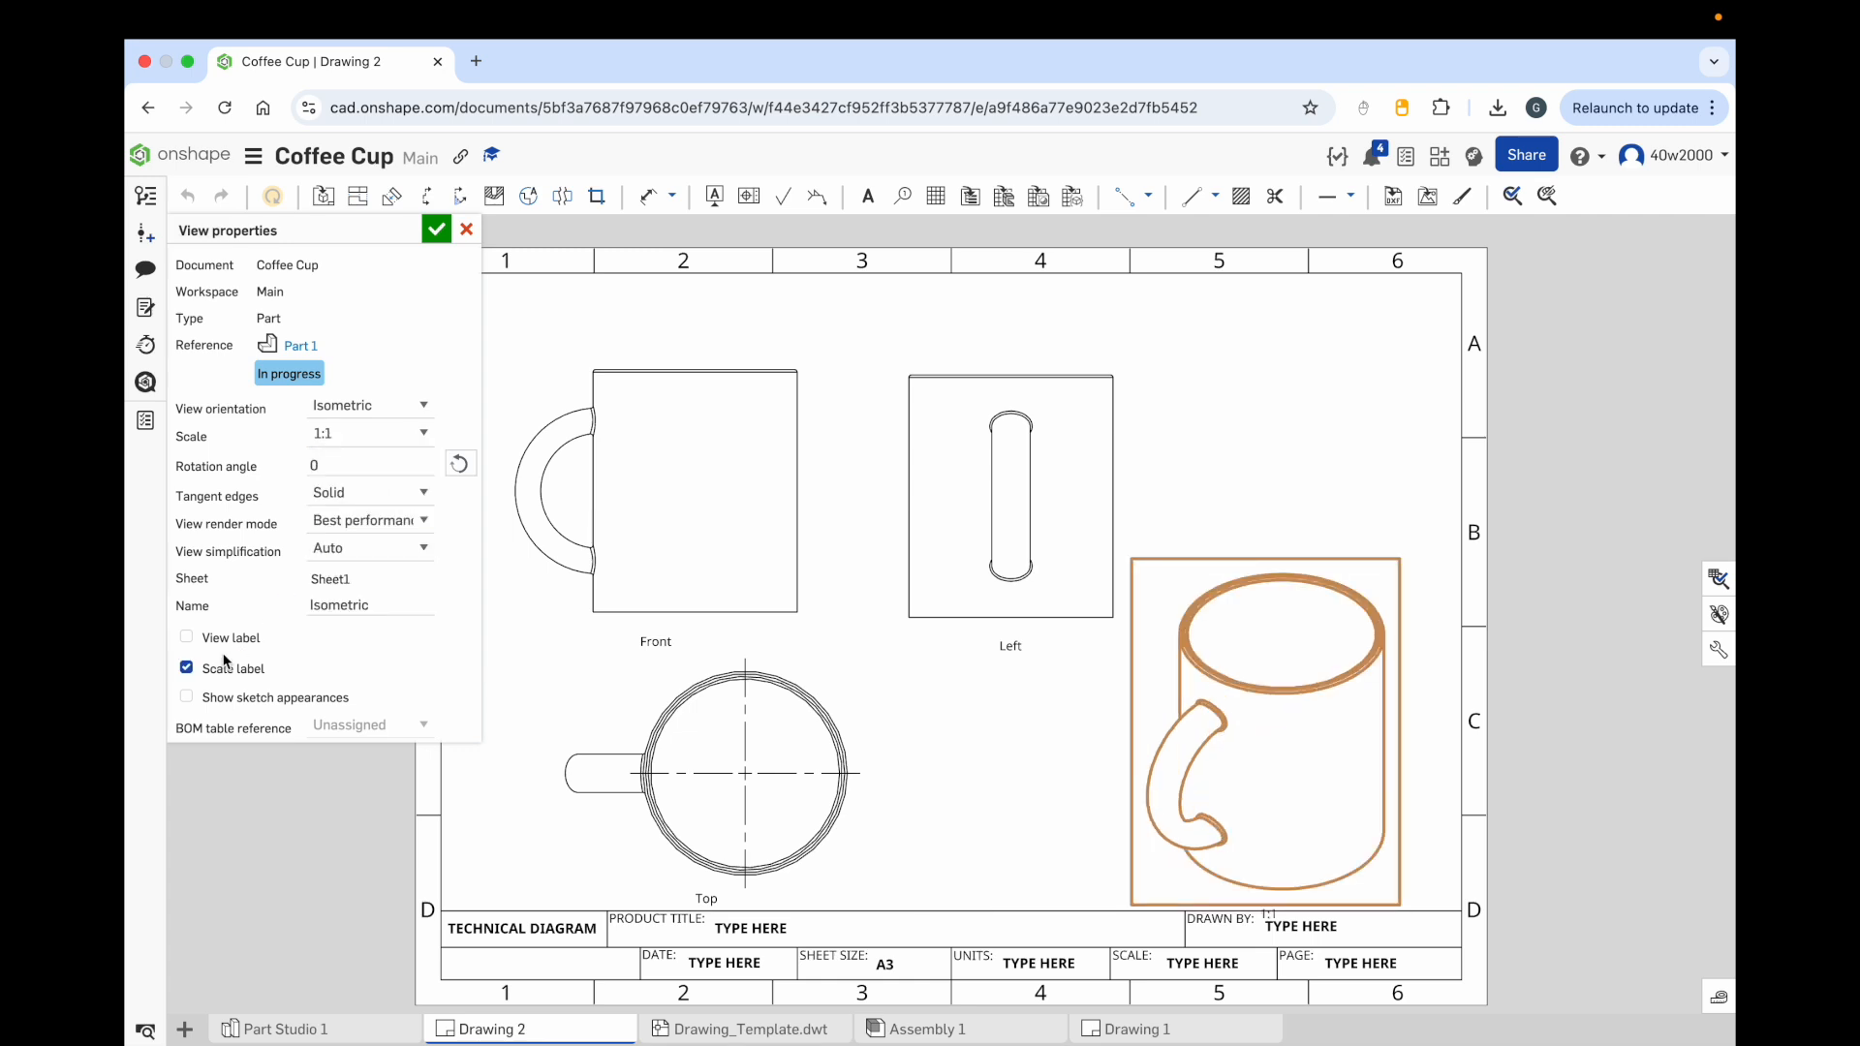
Step: Turn on the isometric view's label, turn off its scale label, and confirm the view properties
{"action": "left_click", "coordinate": [187, 637]}
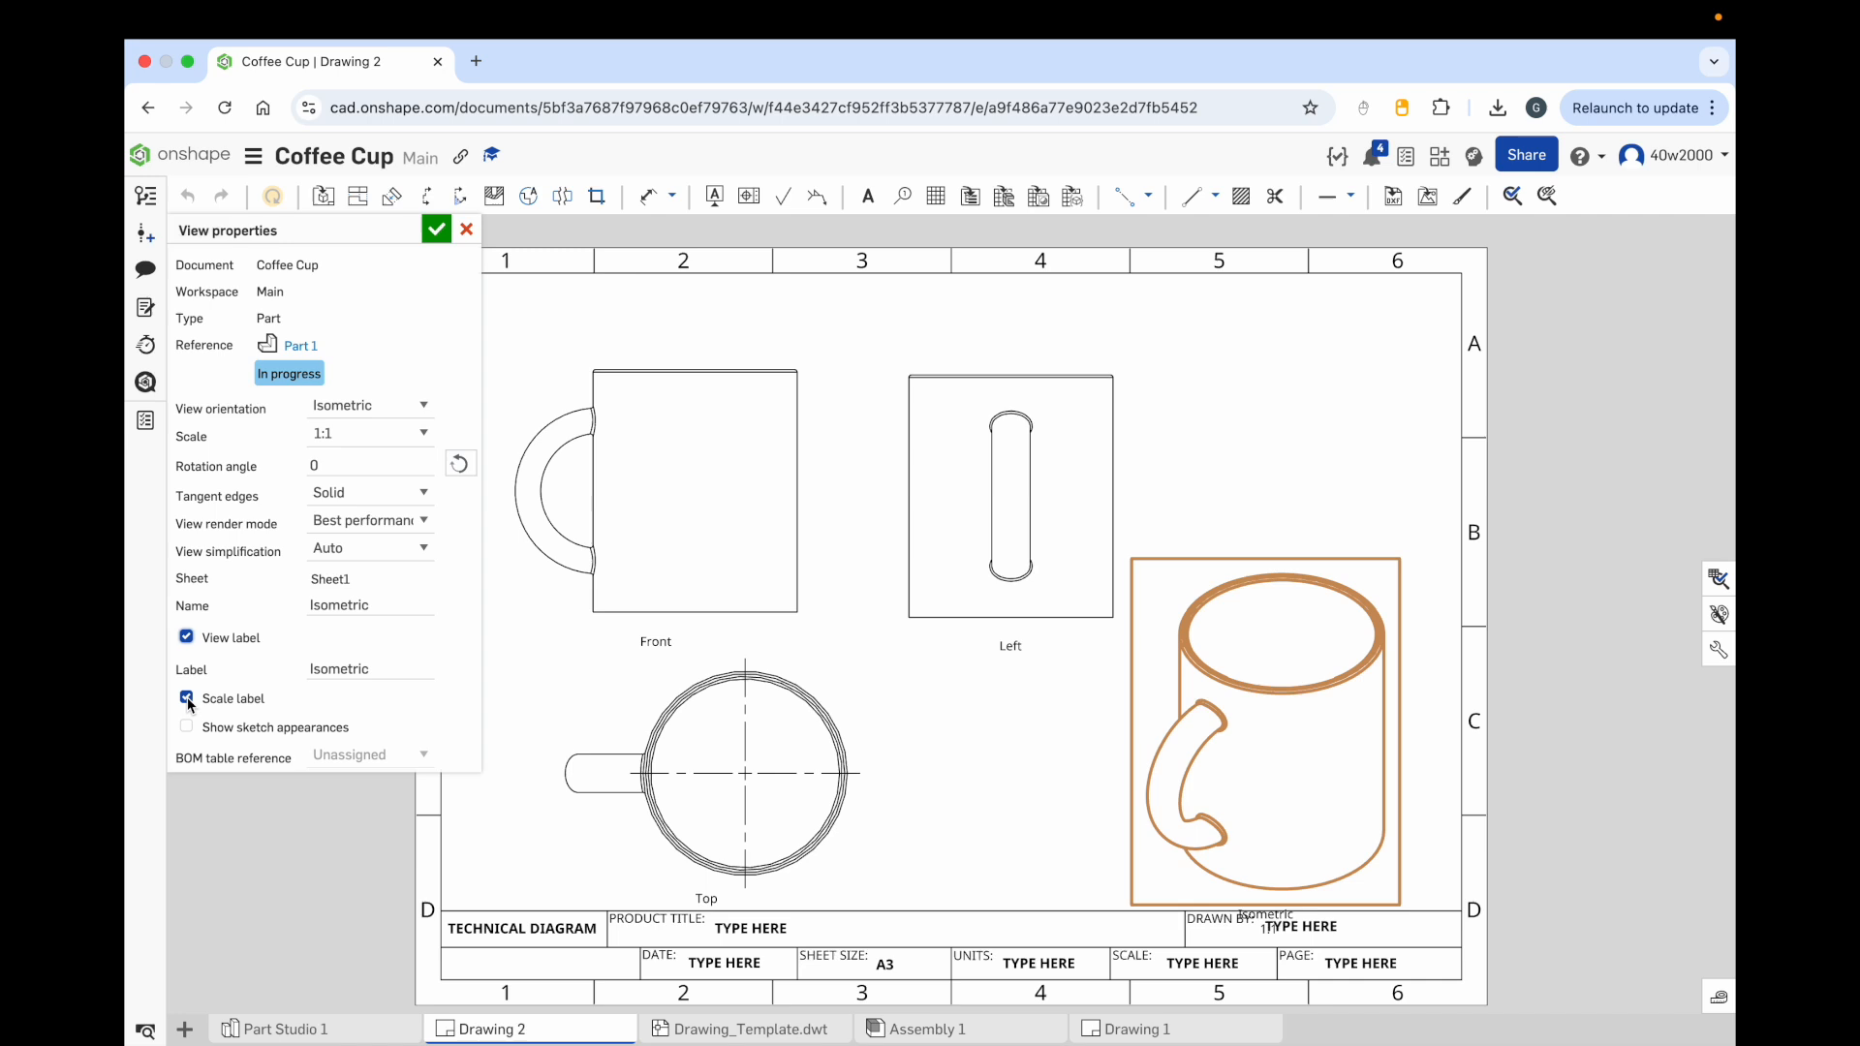
{"action": "left_click", "coordinate": [187, 699]}
{"action": "left_click", "coordinate": [436, 230]}
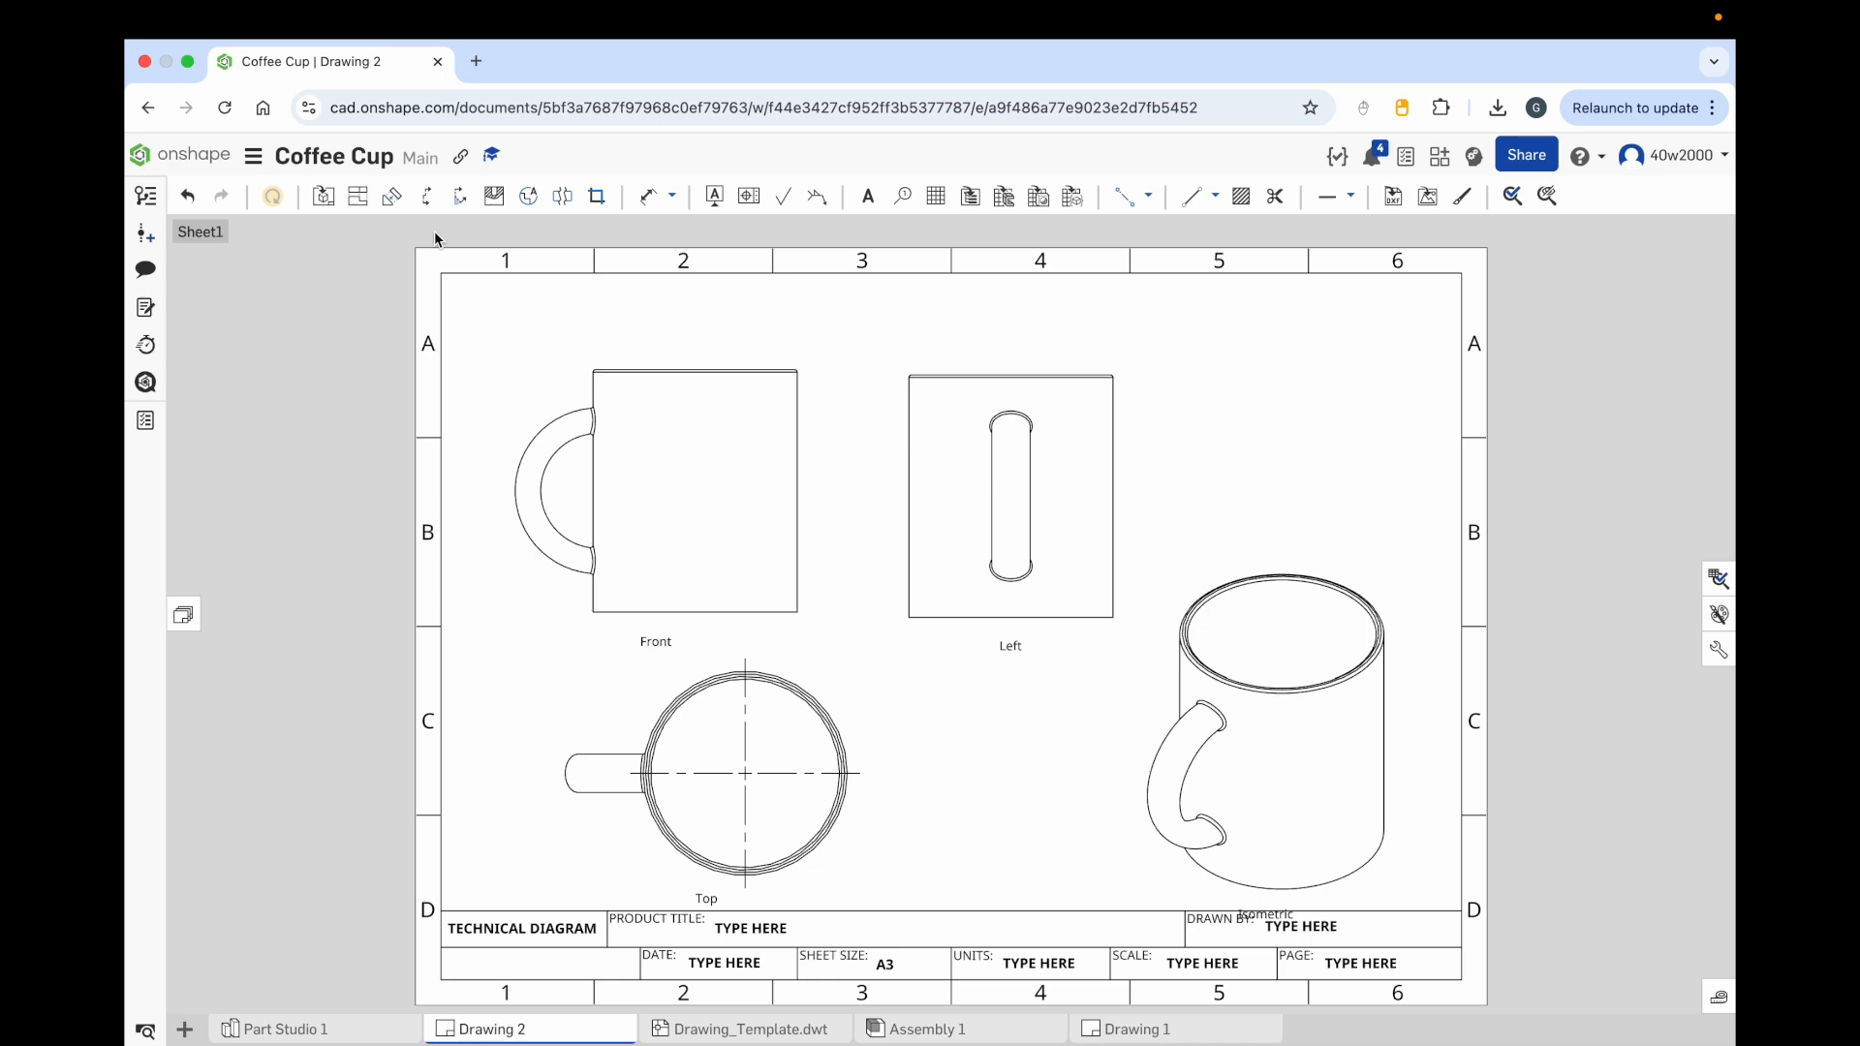
Step: Rearrange the front, left and isometric views upward to balance the sheet layout
{"action": "left_click_drag", "start_coordinate": [743, 499], "coordinate": [714, 463]}
{"action": "left_click", "coordinate": [1031, 471]}
{"action": "left_click_drag", "start_coordinate": [1031, 468], "coordinate": [1031, 463]}
{"action": "left_click_drag", "start_coordinate": [1237, 714], "coordinate": [1264, 669]}
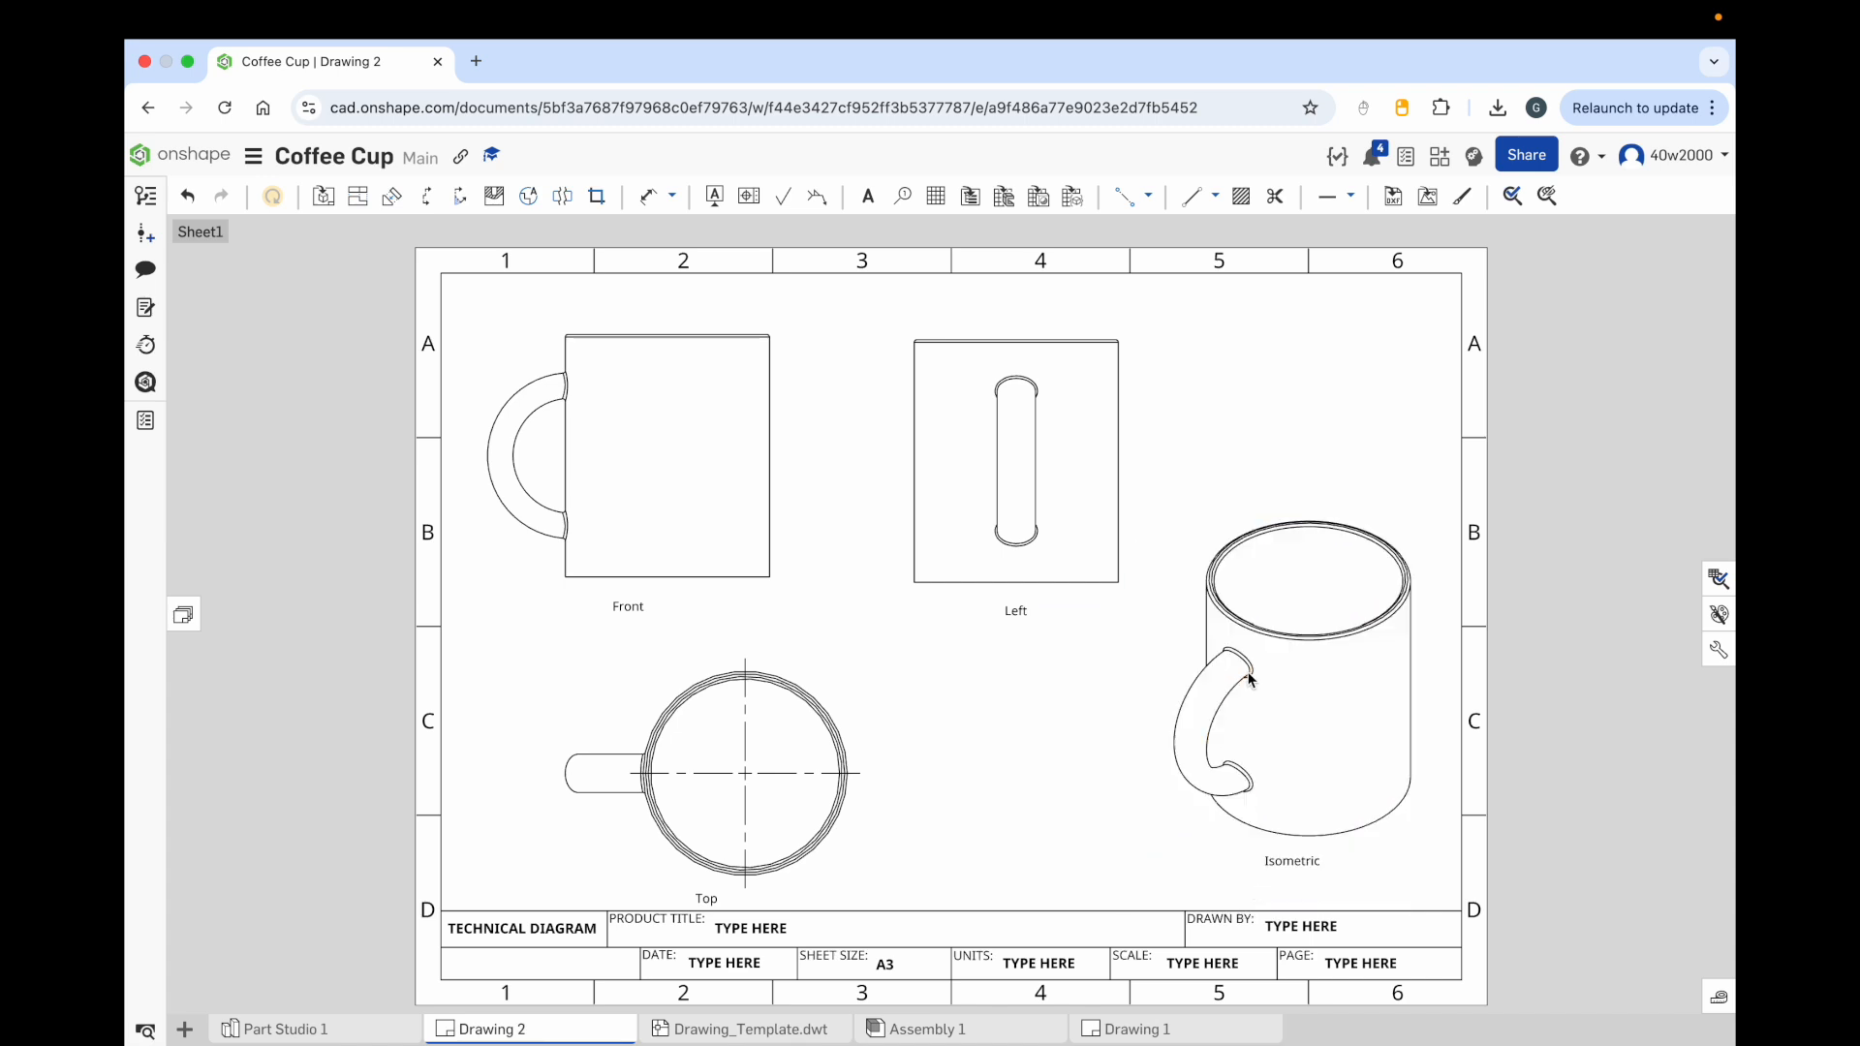
Step: Move the top view toward the sheet's centre and switch the isometric view to a shaded display
{"action": "left_click_drag", "start_coordinate": [772, 764], "coordinate": [894, 740]}
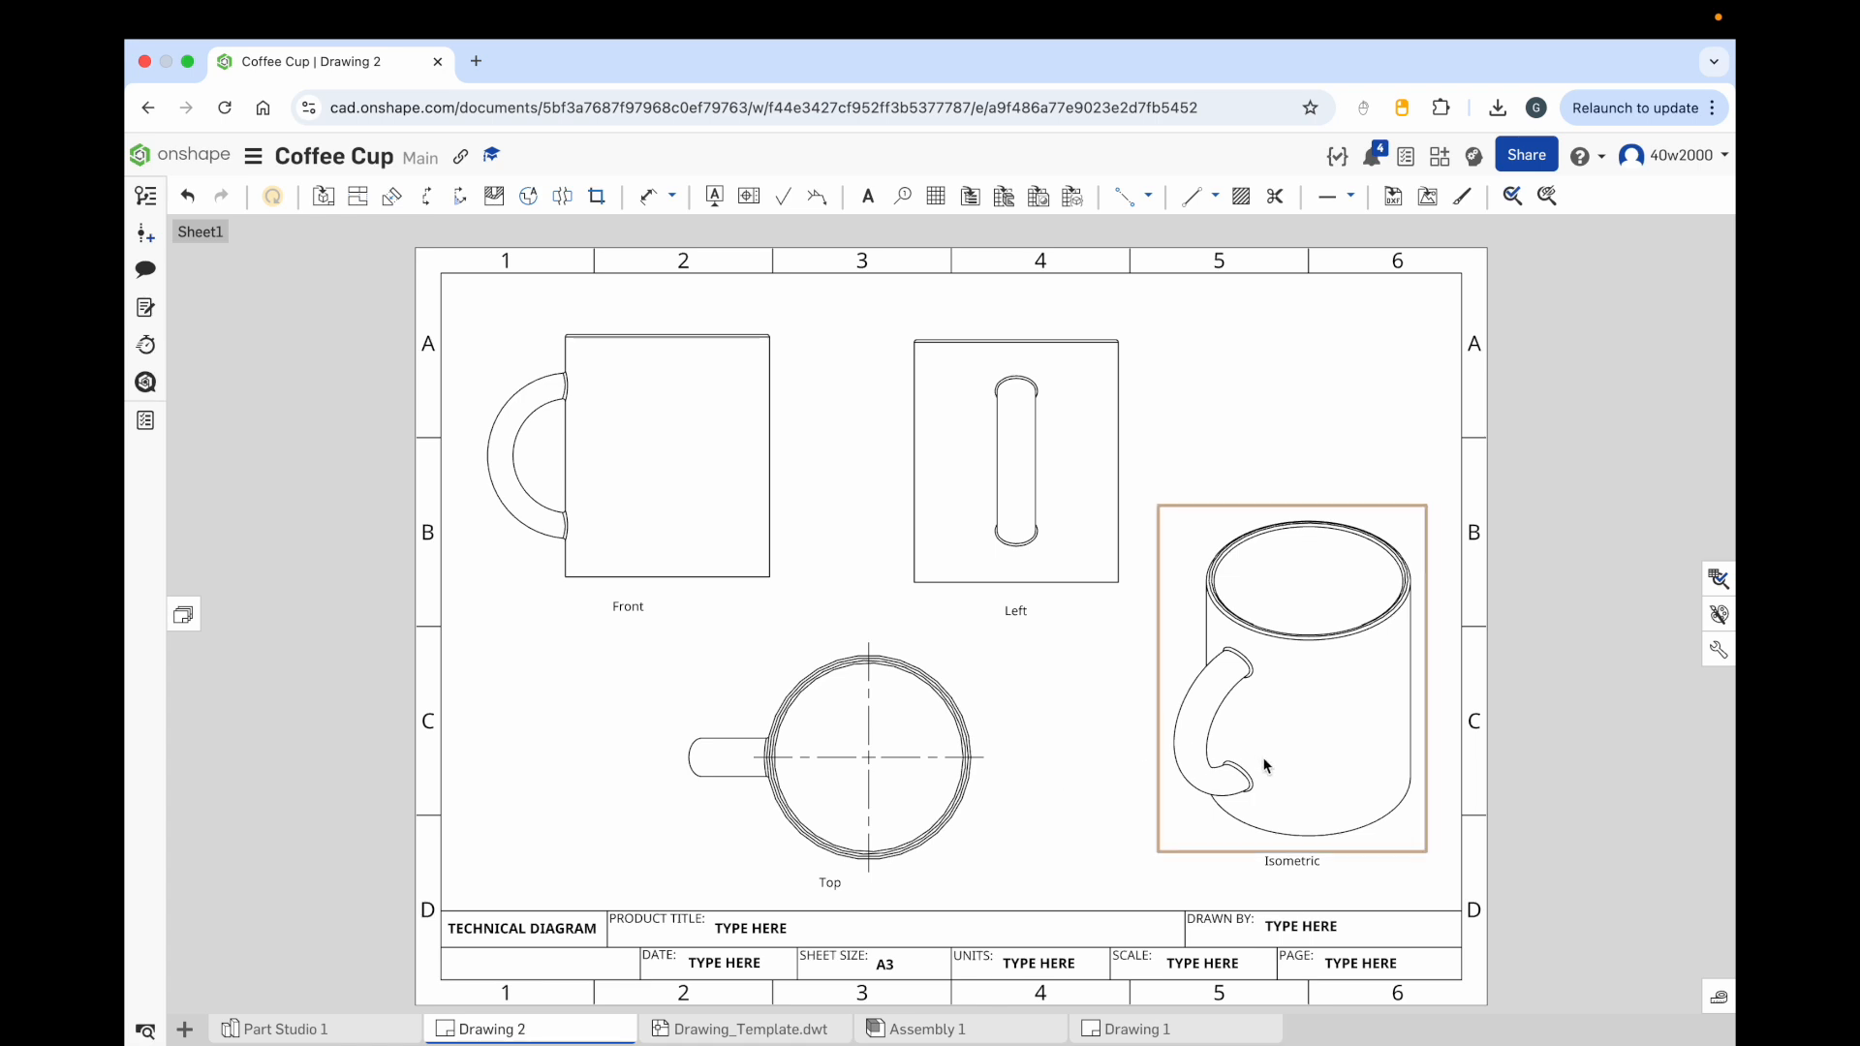
{"action": "right_click", "coordinate": [1298, 724]}
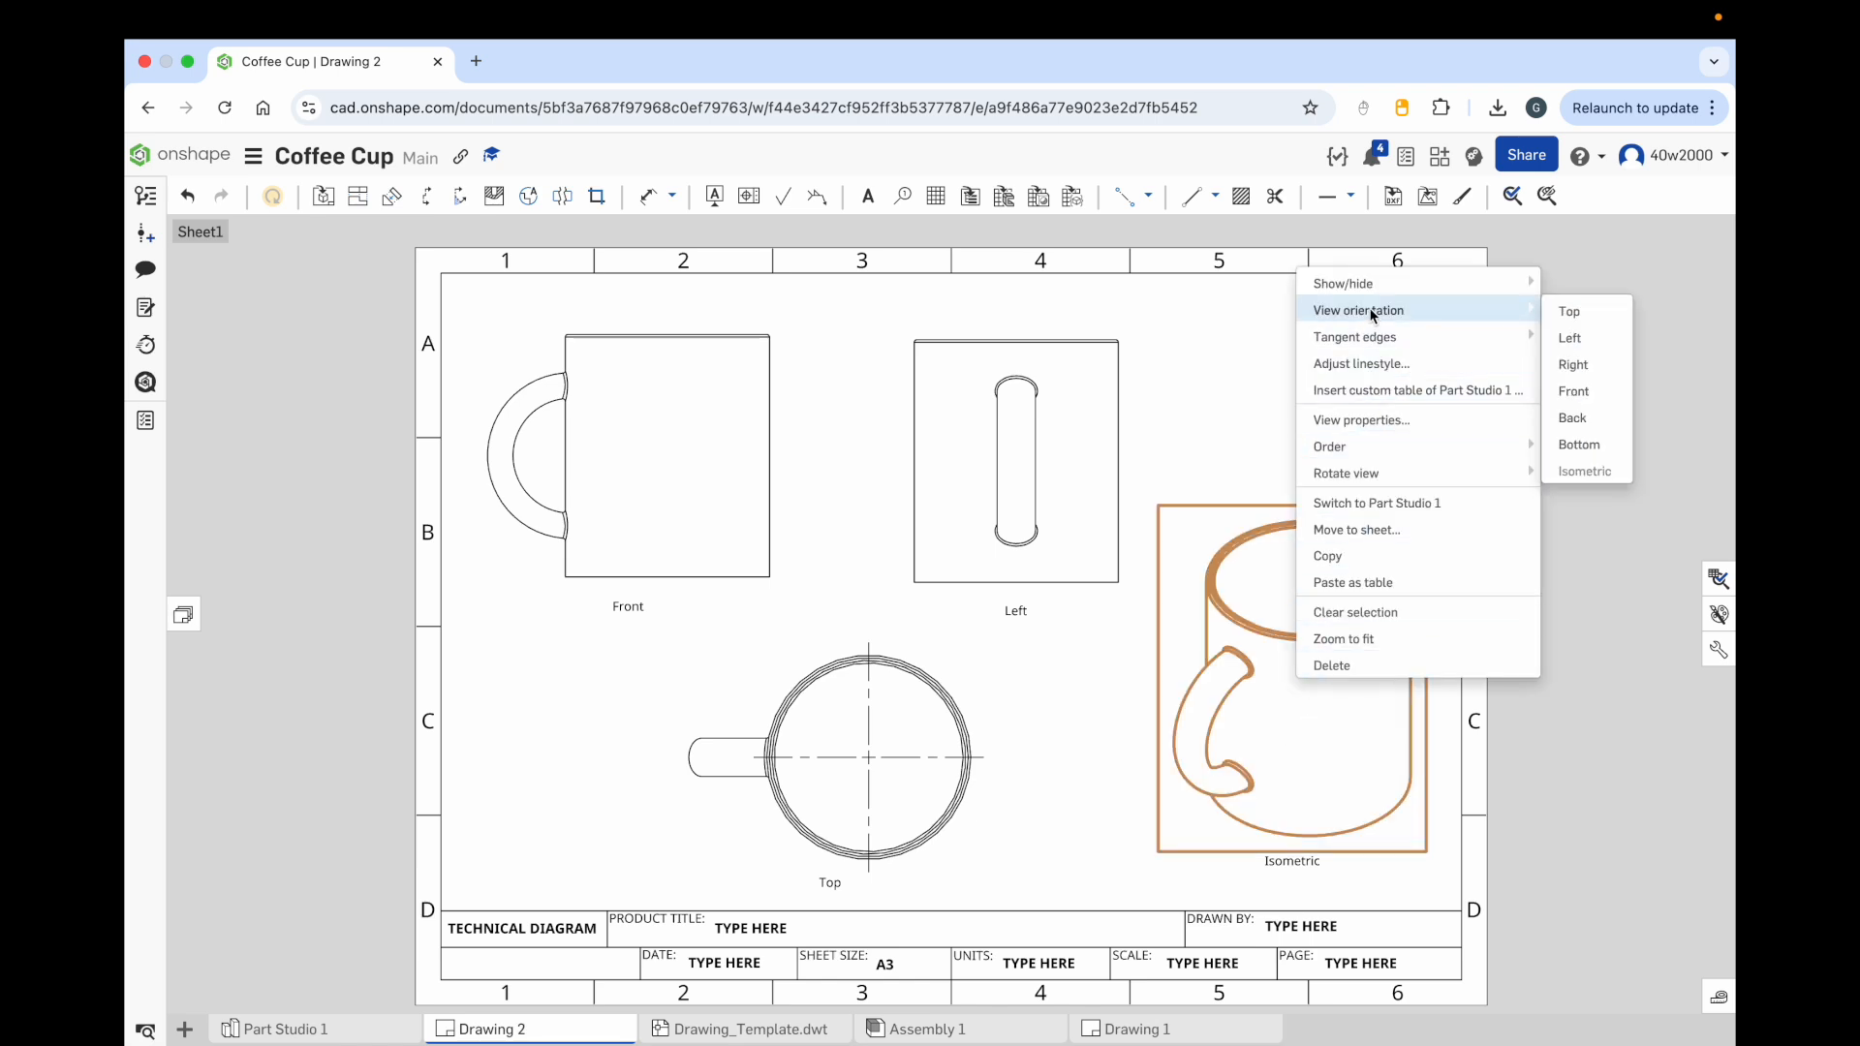
{"action": "mouse_move", "coordinate": [1374, 292]}
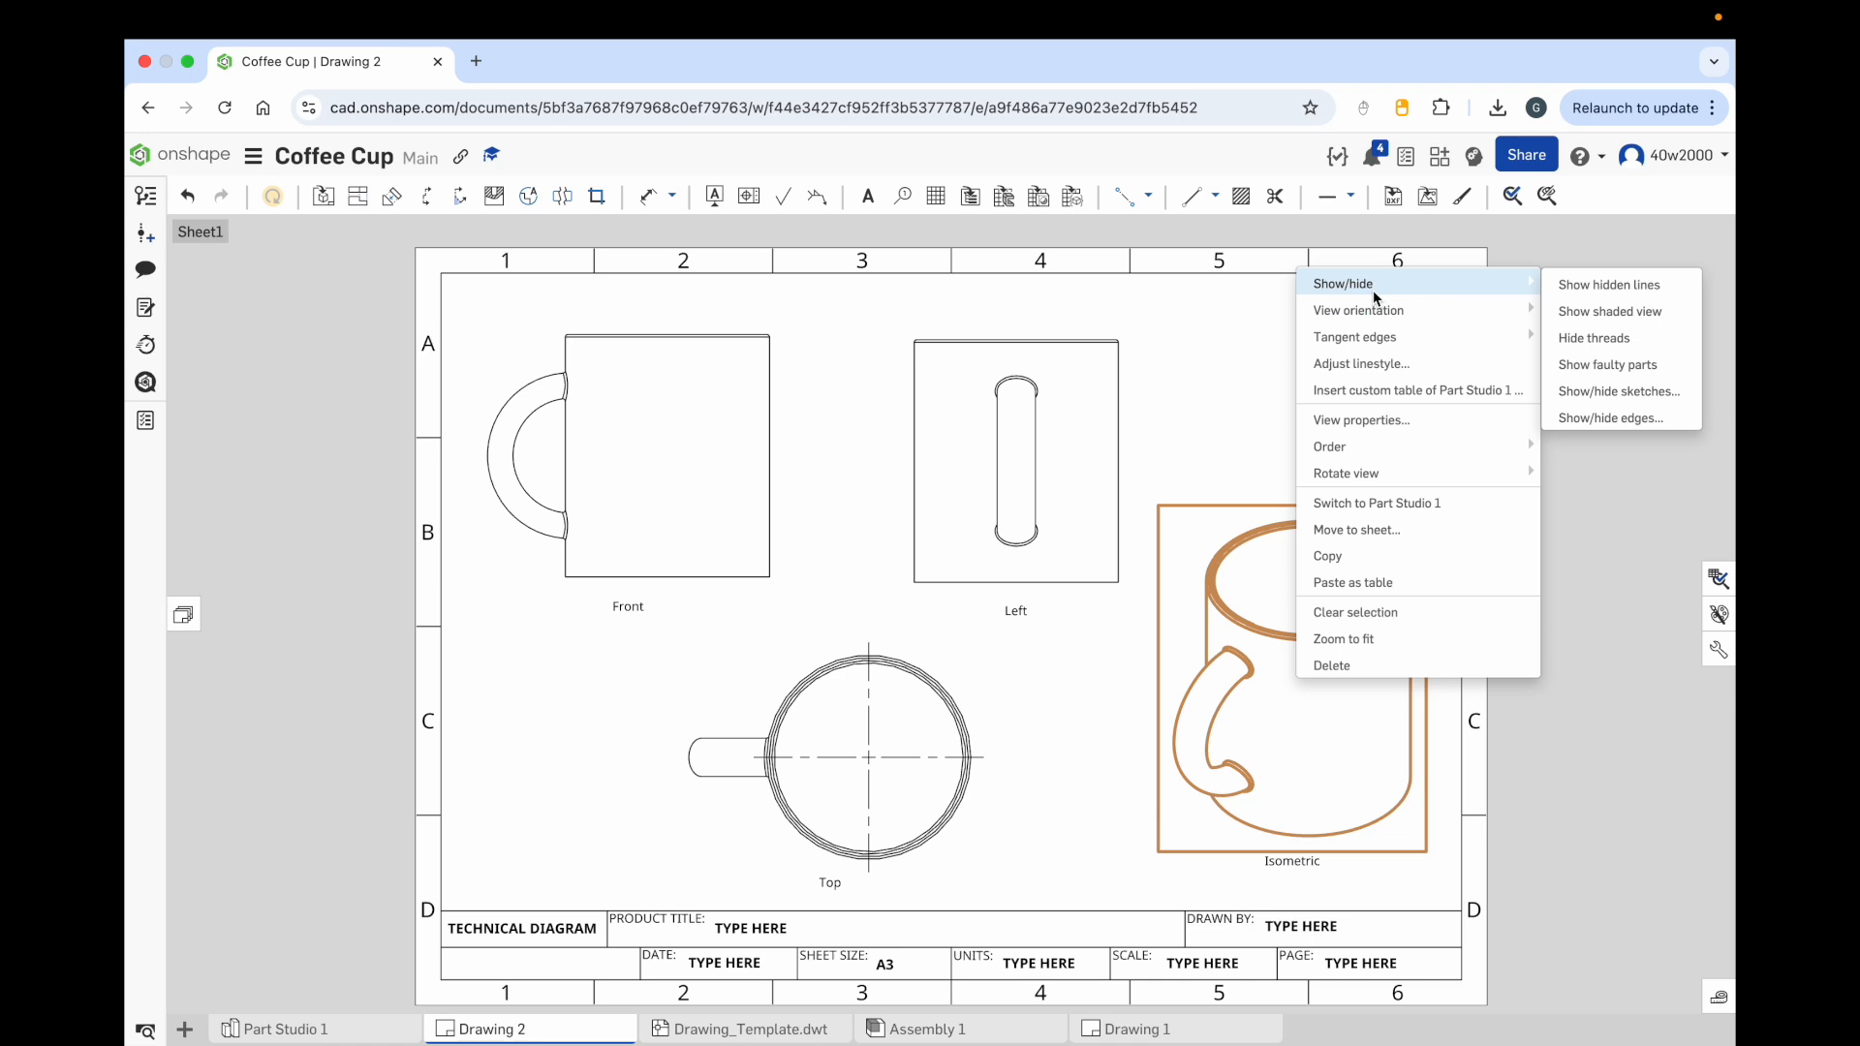
{"action": "left_click", "coordinate": [1610, 312]}
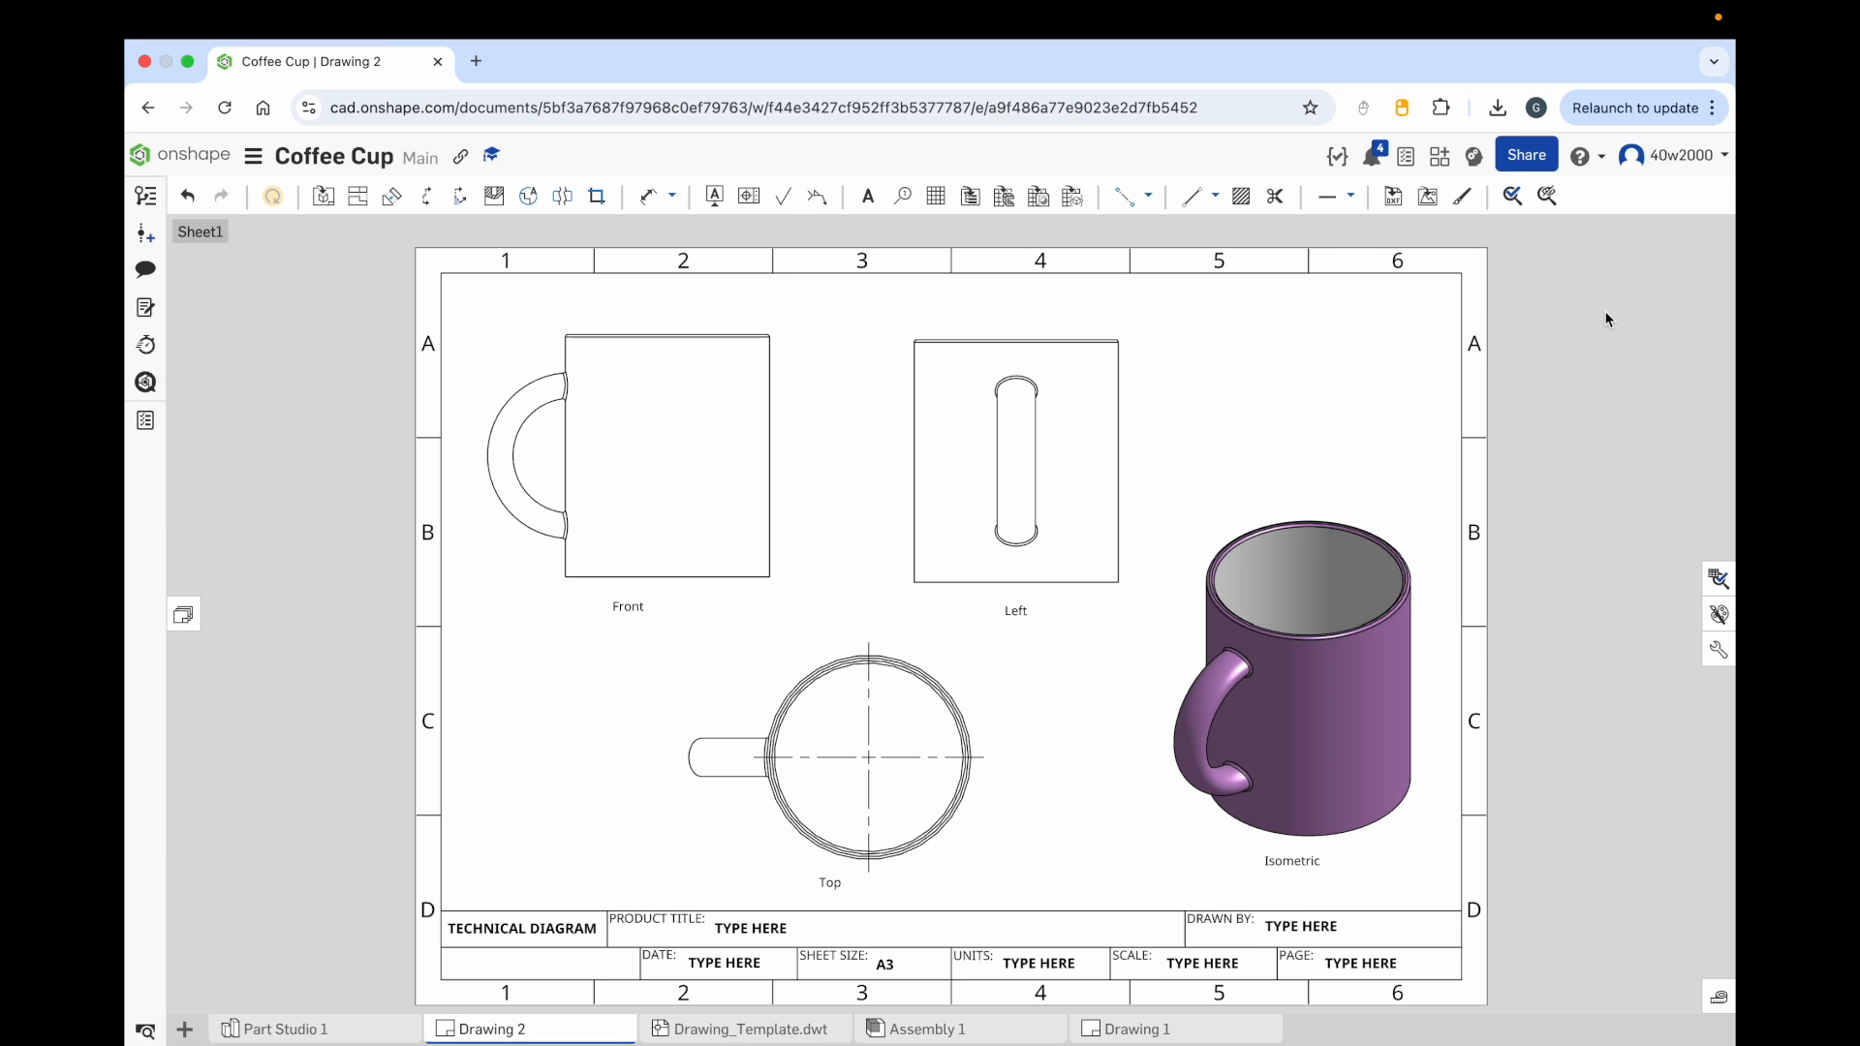
{"action": "key", "text": "super+z"}
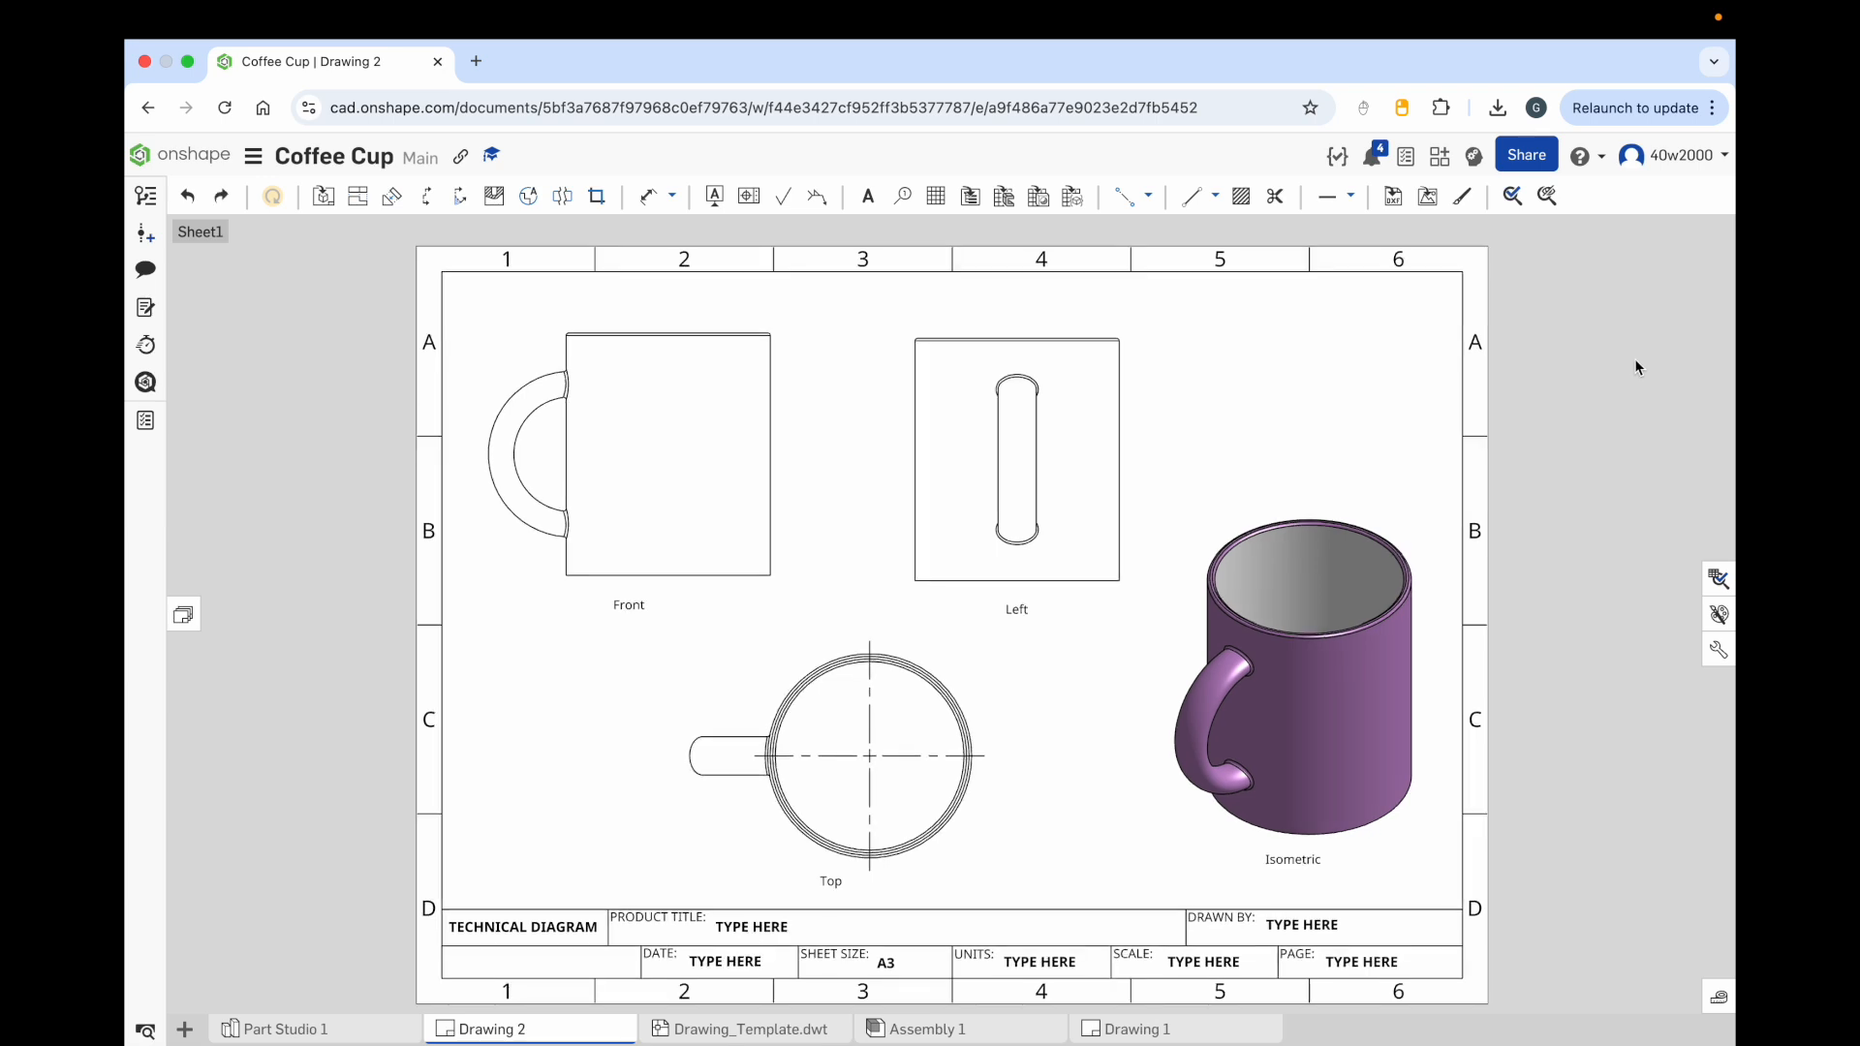
Step: Show hidden lines in the front view
{"action": "left_click", "coordinate": [675, 455]}
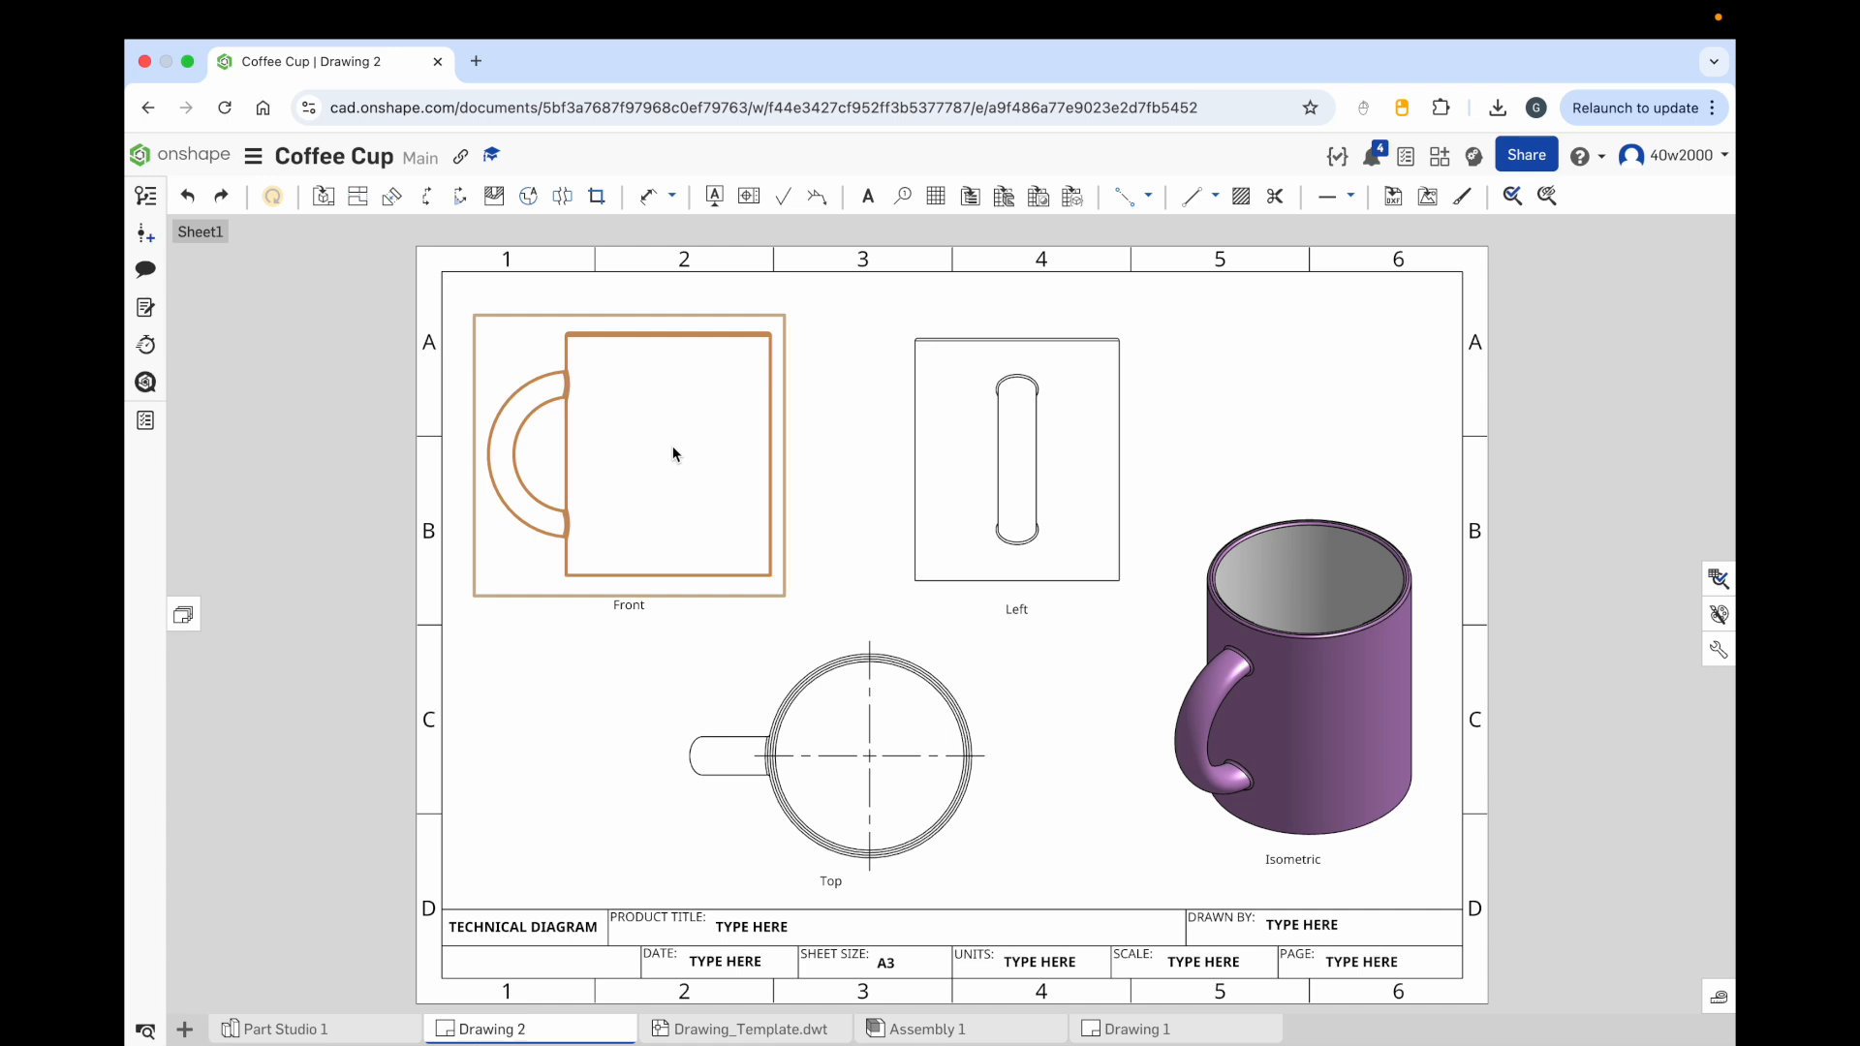
{"action": "right_click", "coordinate": [675, 454]}
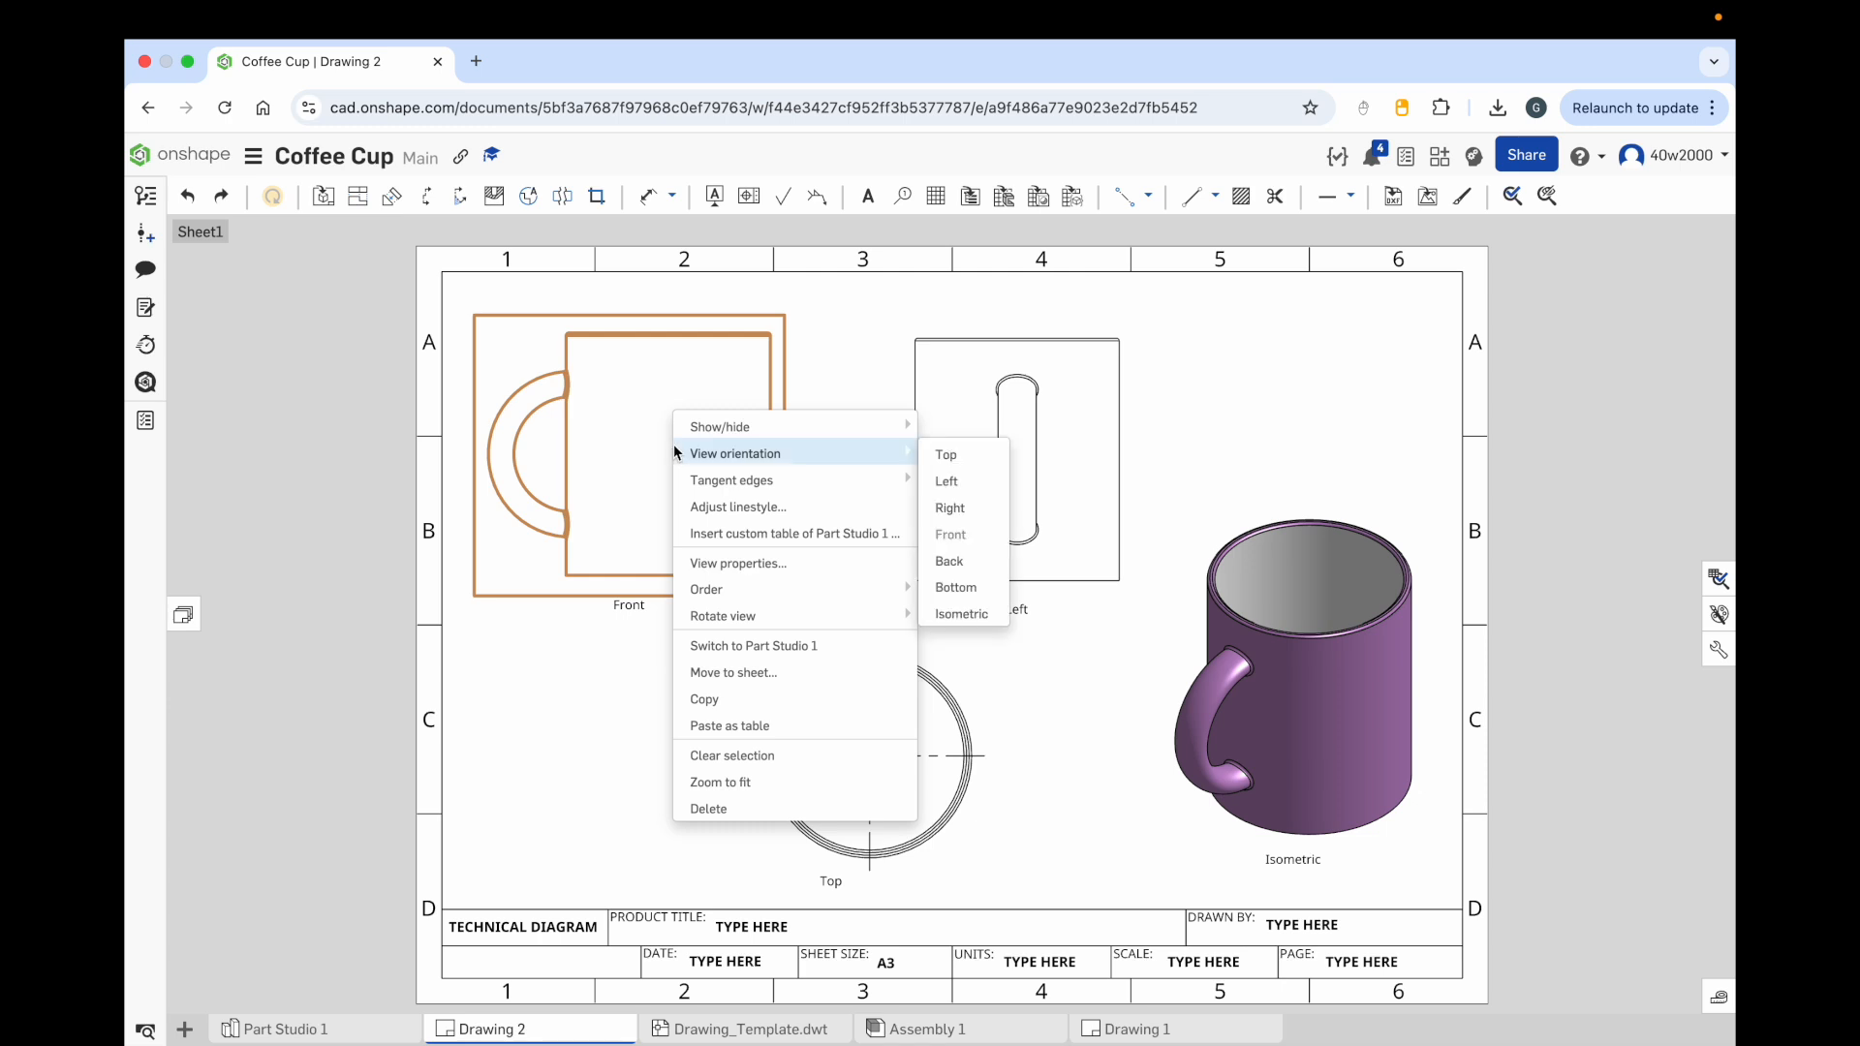
{"action": "mouse_move", "coordinate": [685, 435]}
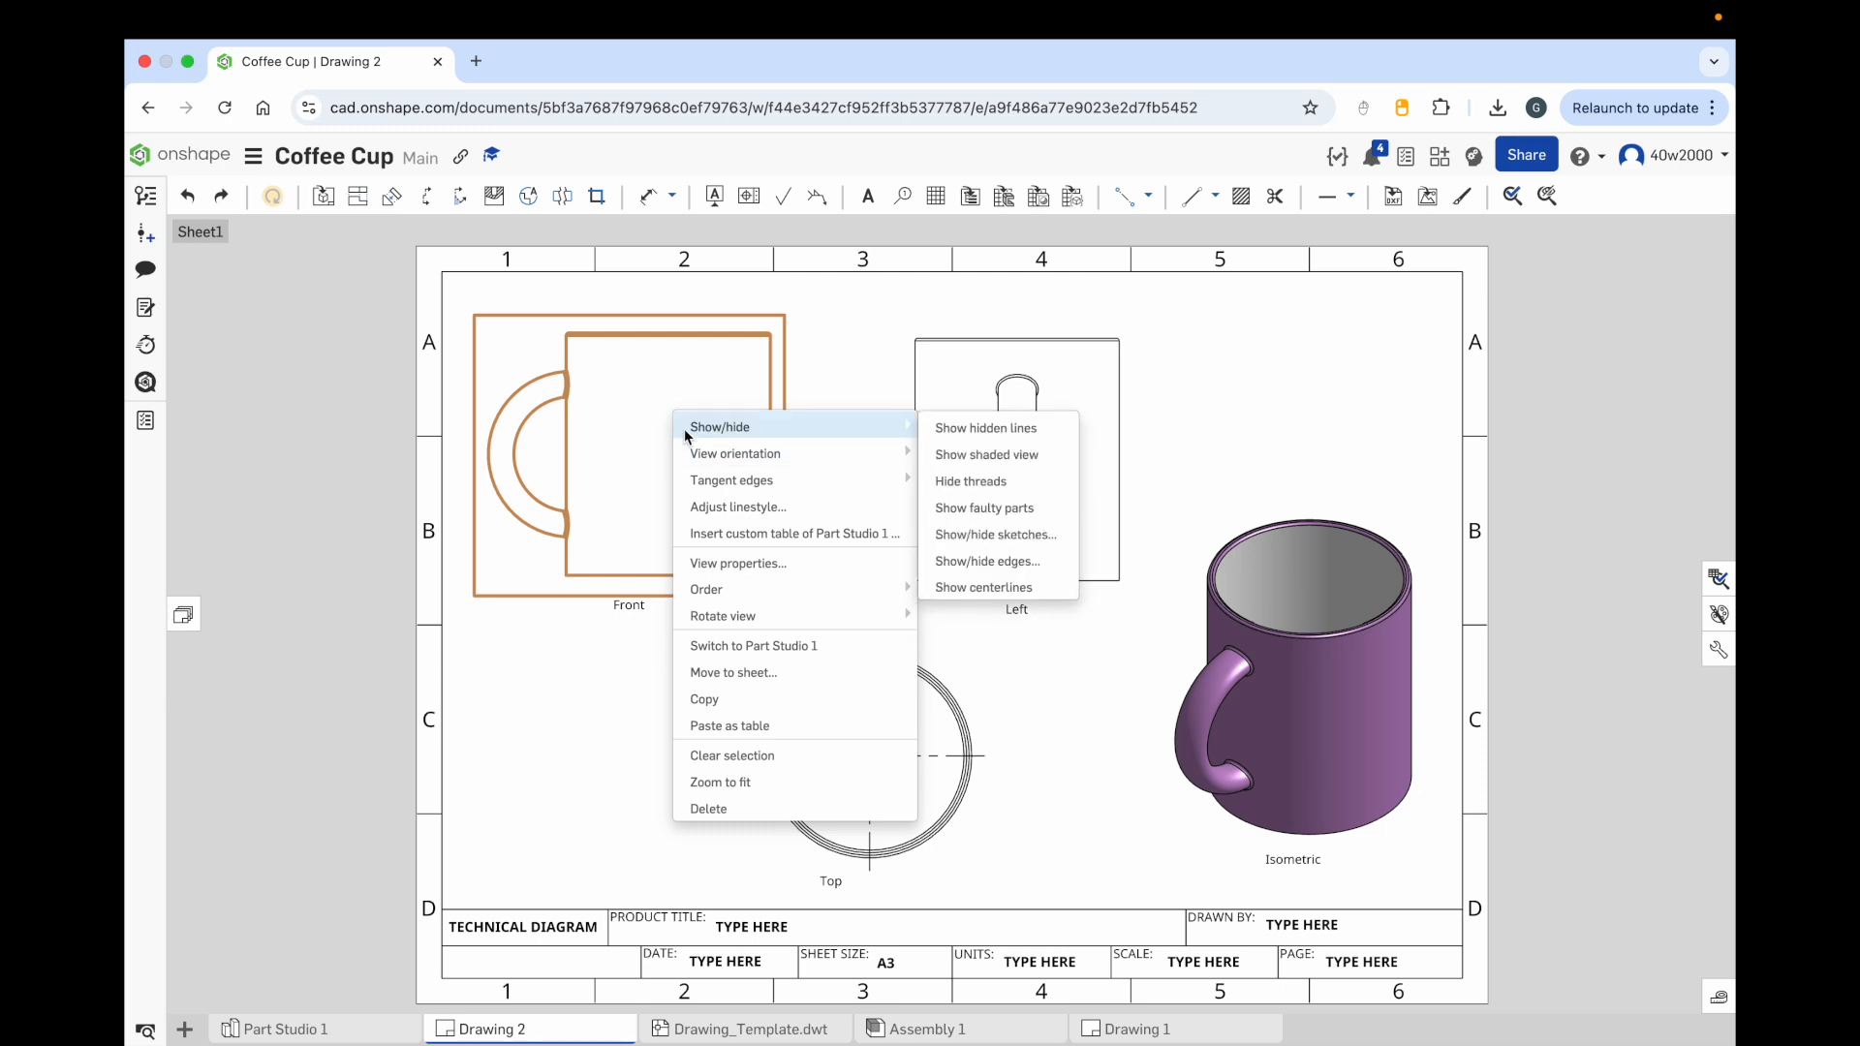
{"action": "left_click", "coordinate": [996, 437]}
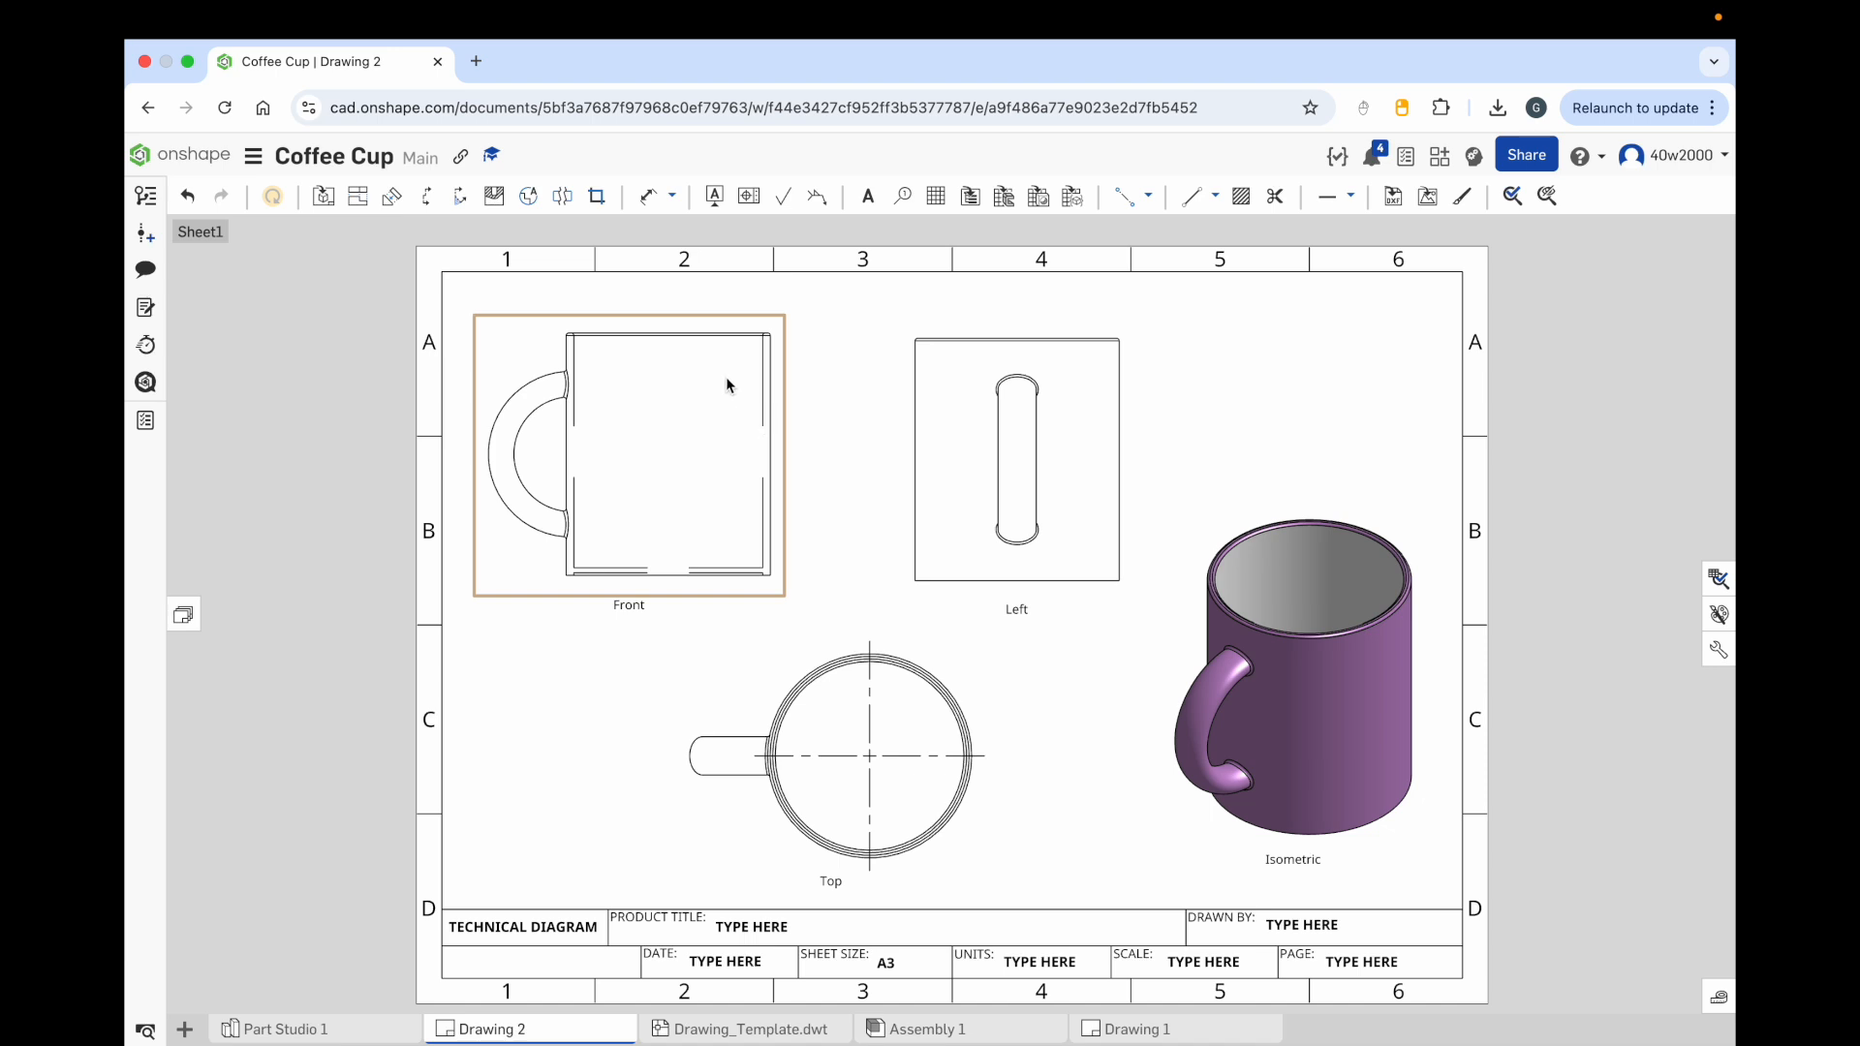
Step: Adjust the linestyle of the front view's four hidden edges to dashed with a dash size of 0.01
{"action": "right_click", "coordinate": [728, 345]}
{"action": "mouse_move", "coordinate": [765, 367]}
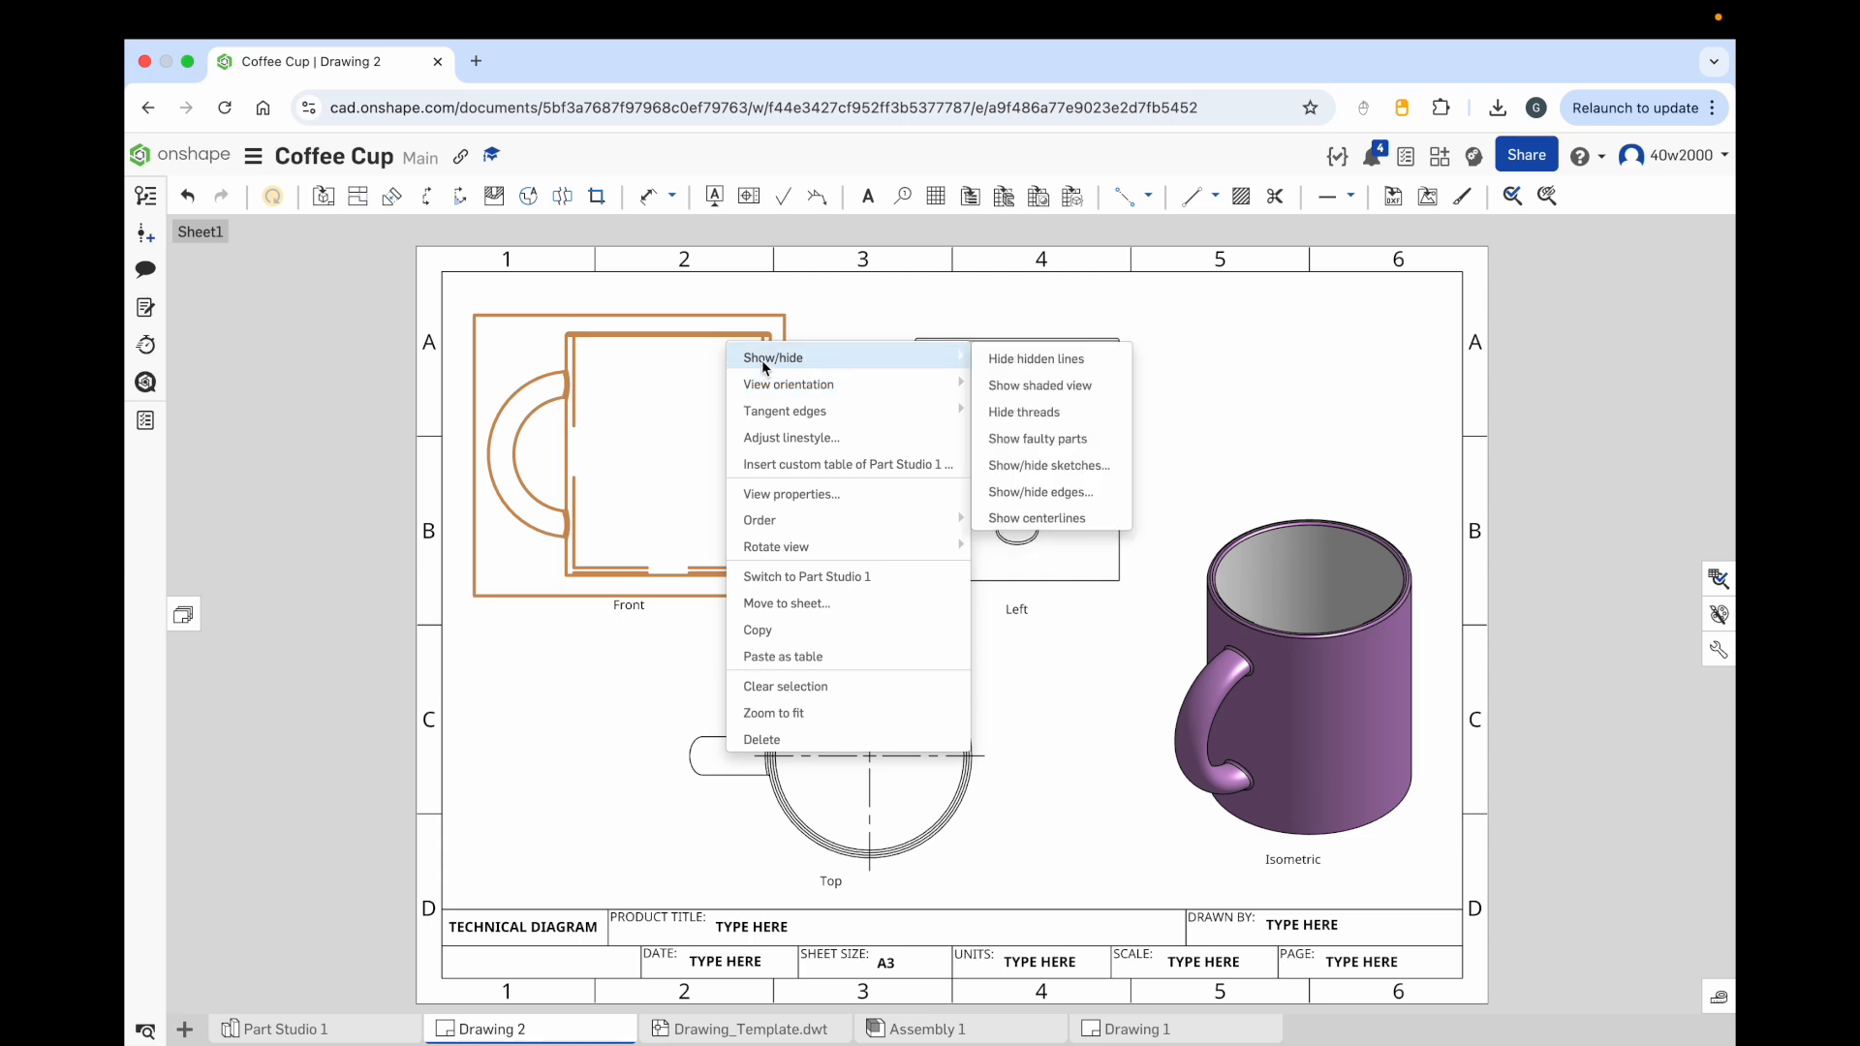
{"action": "left_click", "coordinate": [856, 441]}
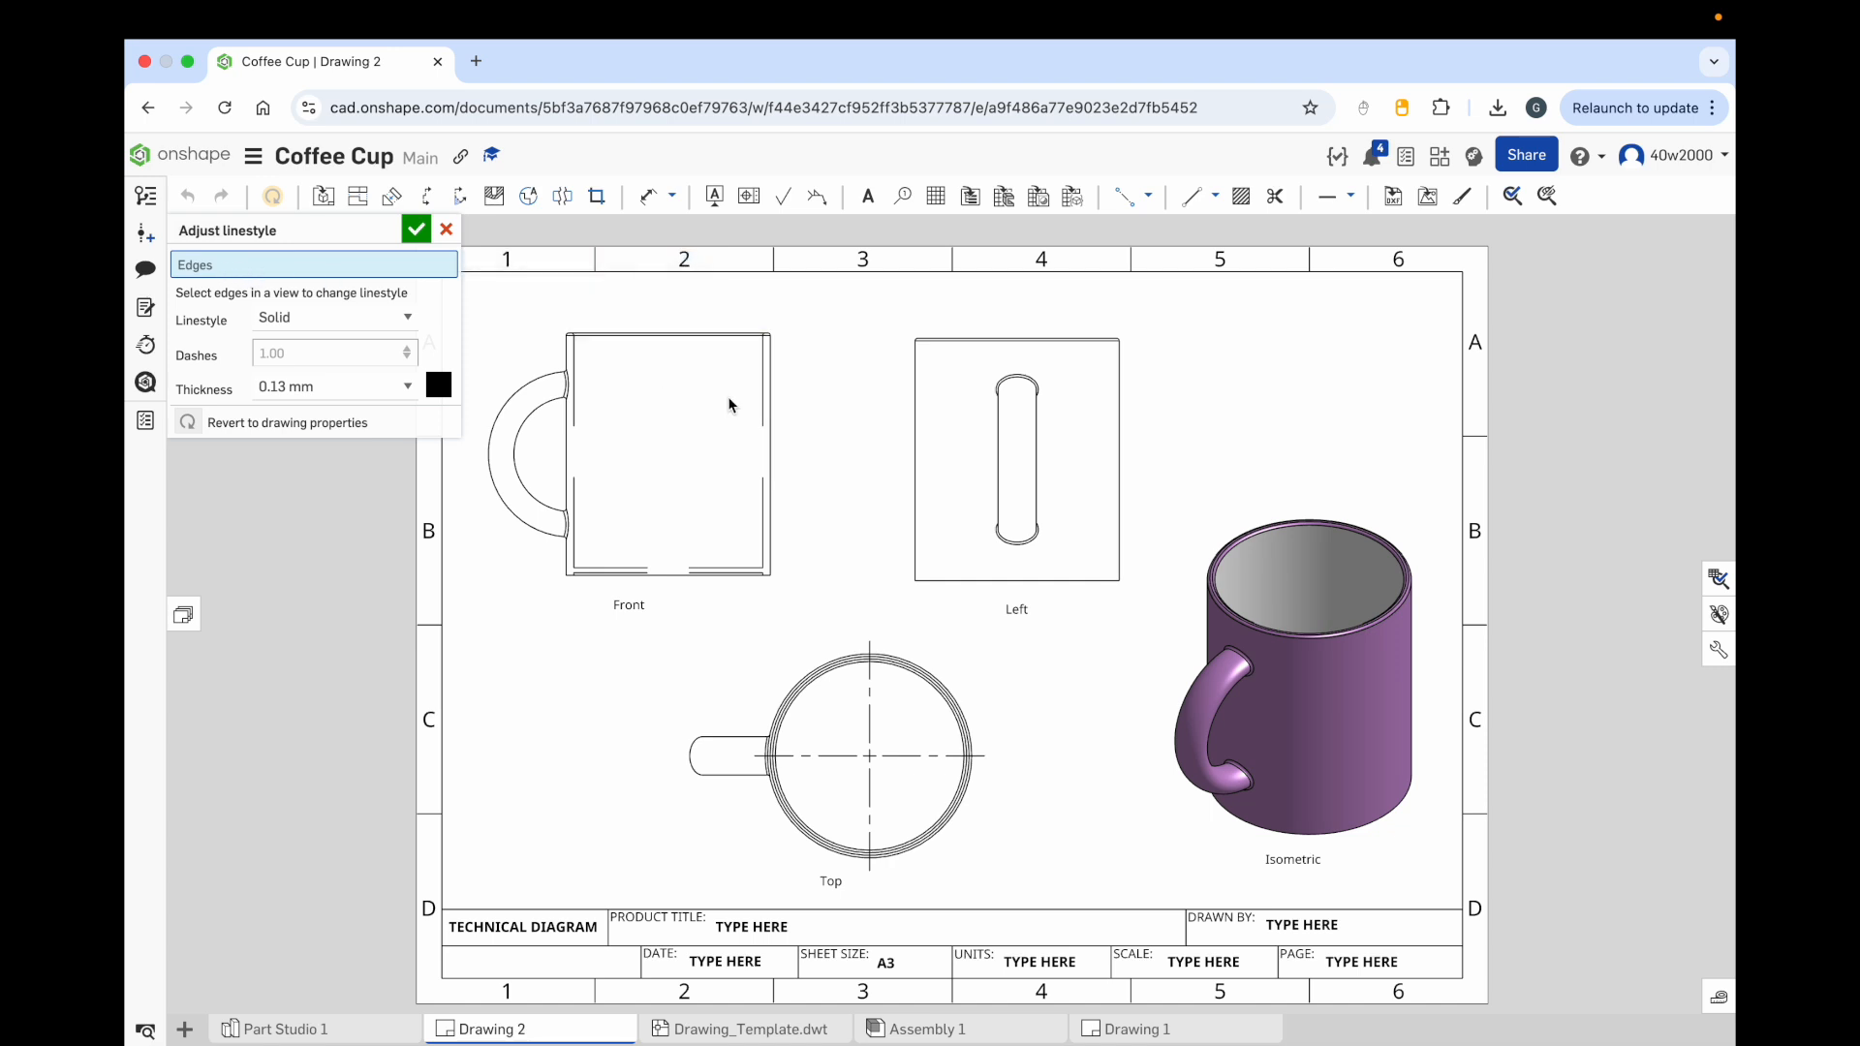
{"action": "left_click", "coordinate": [761, 397]}
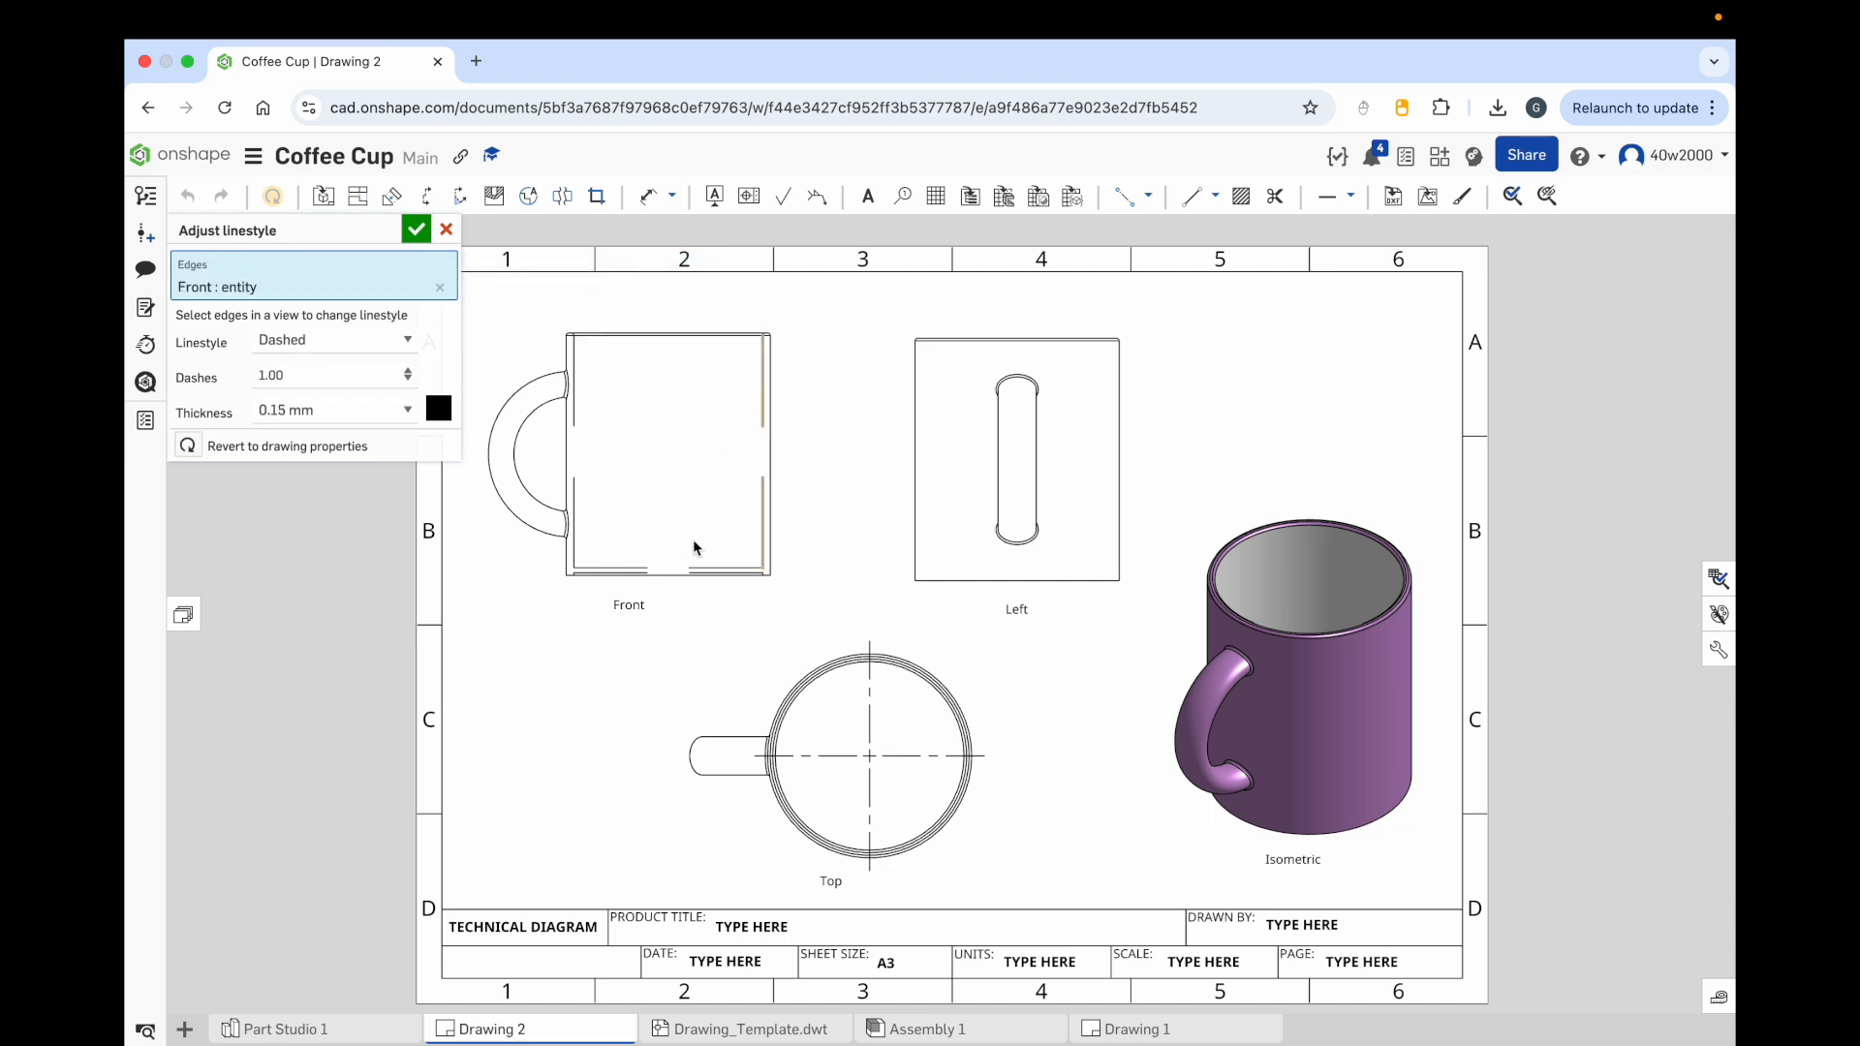
{"action": "left_click", "coordinate": [708, 570]}
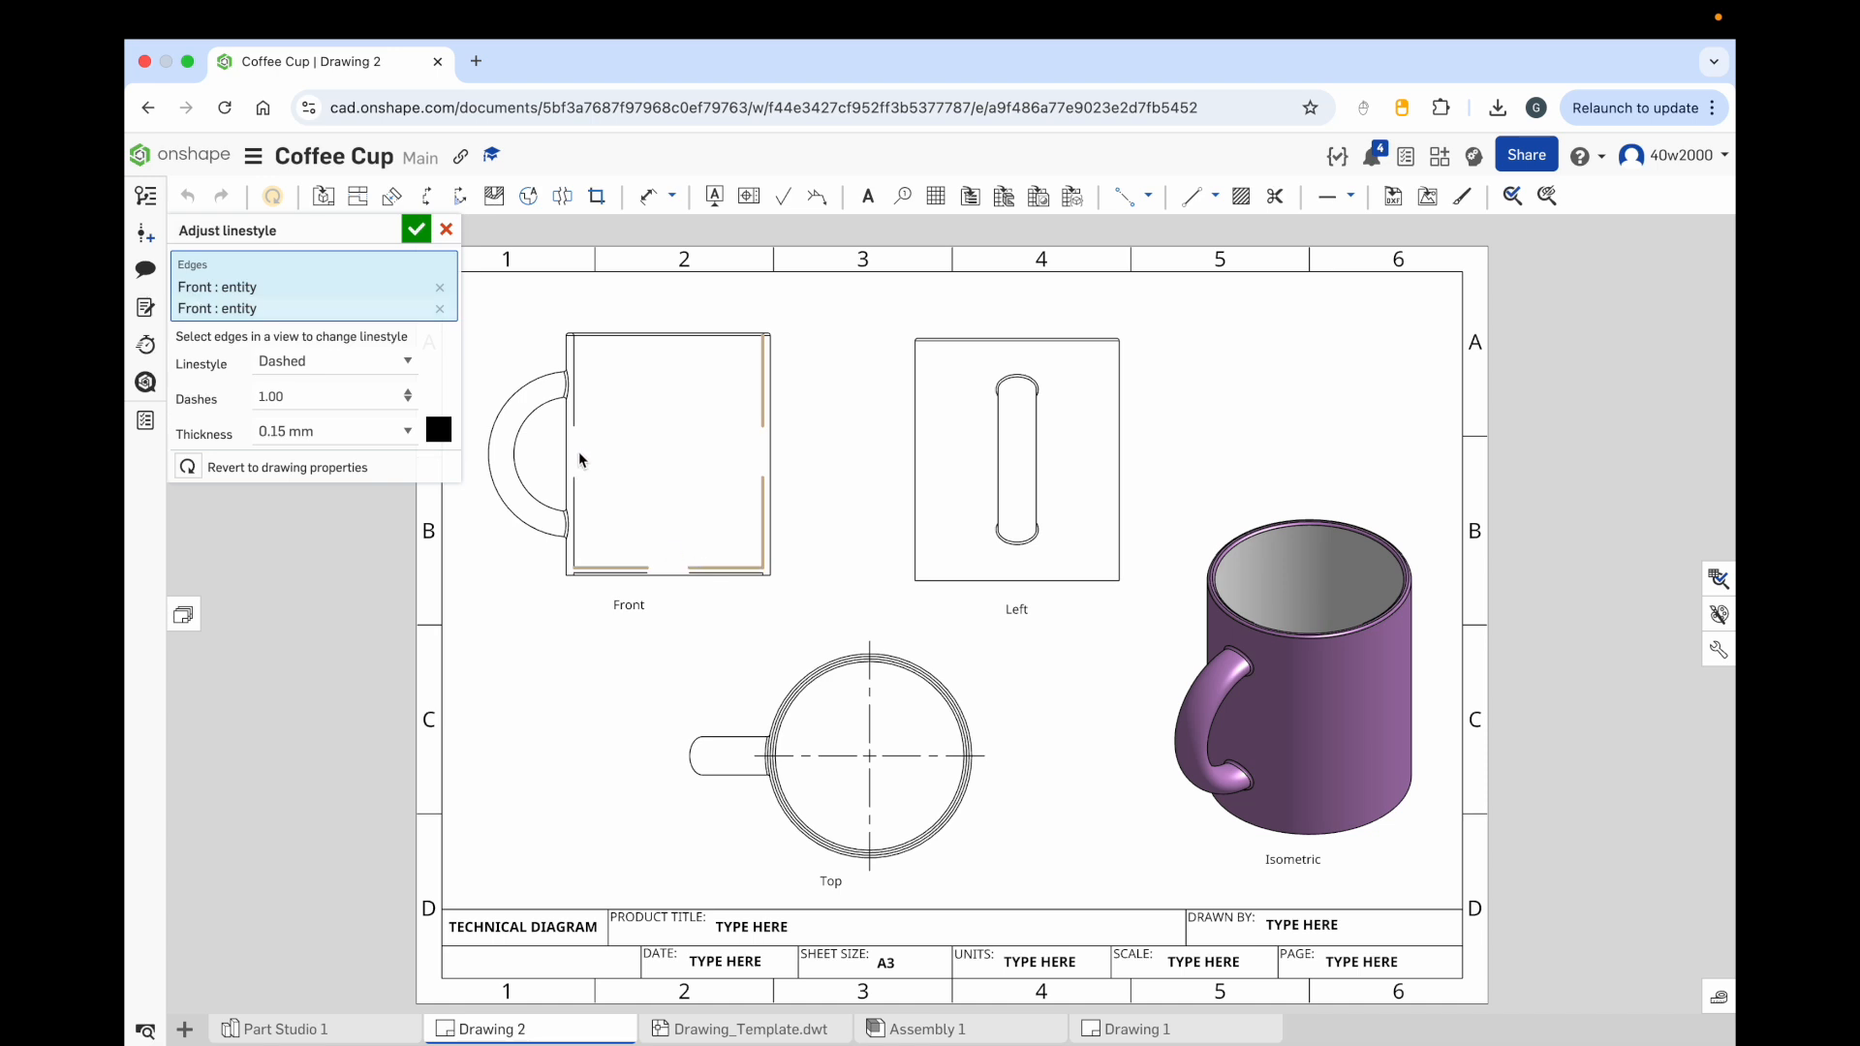
{"action": "left_click", "coordinate": [576, 418]}
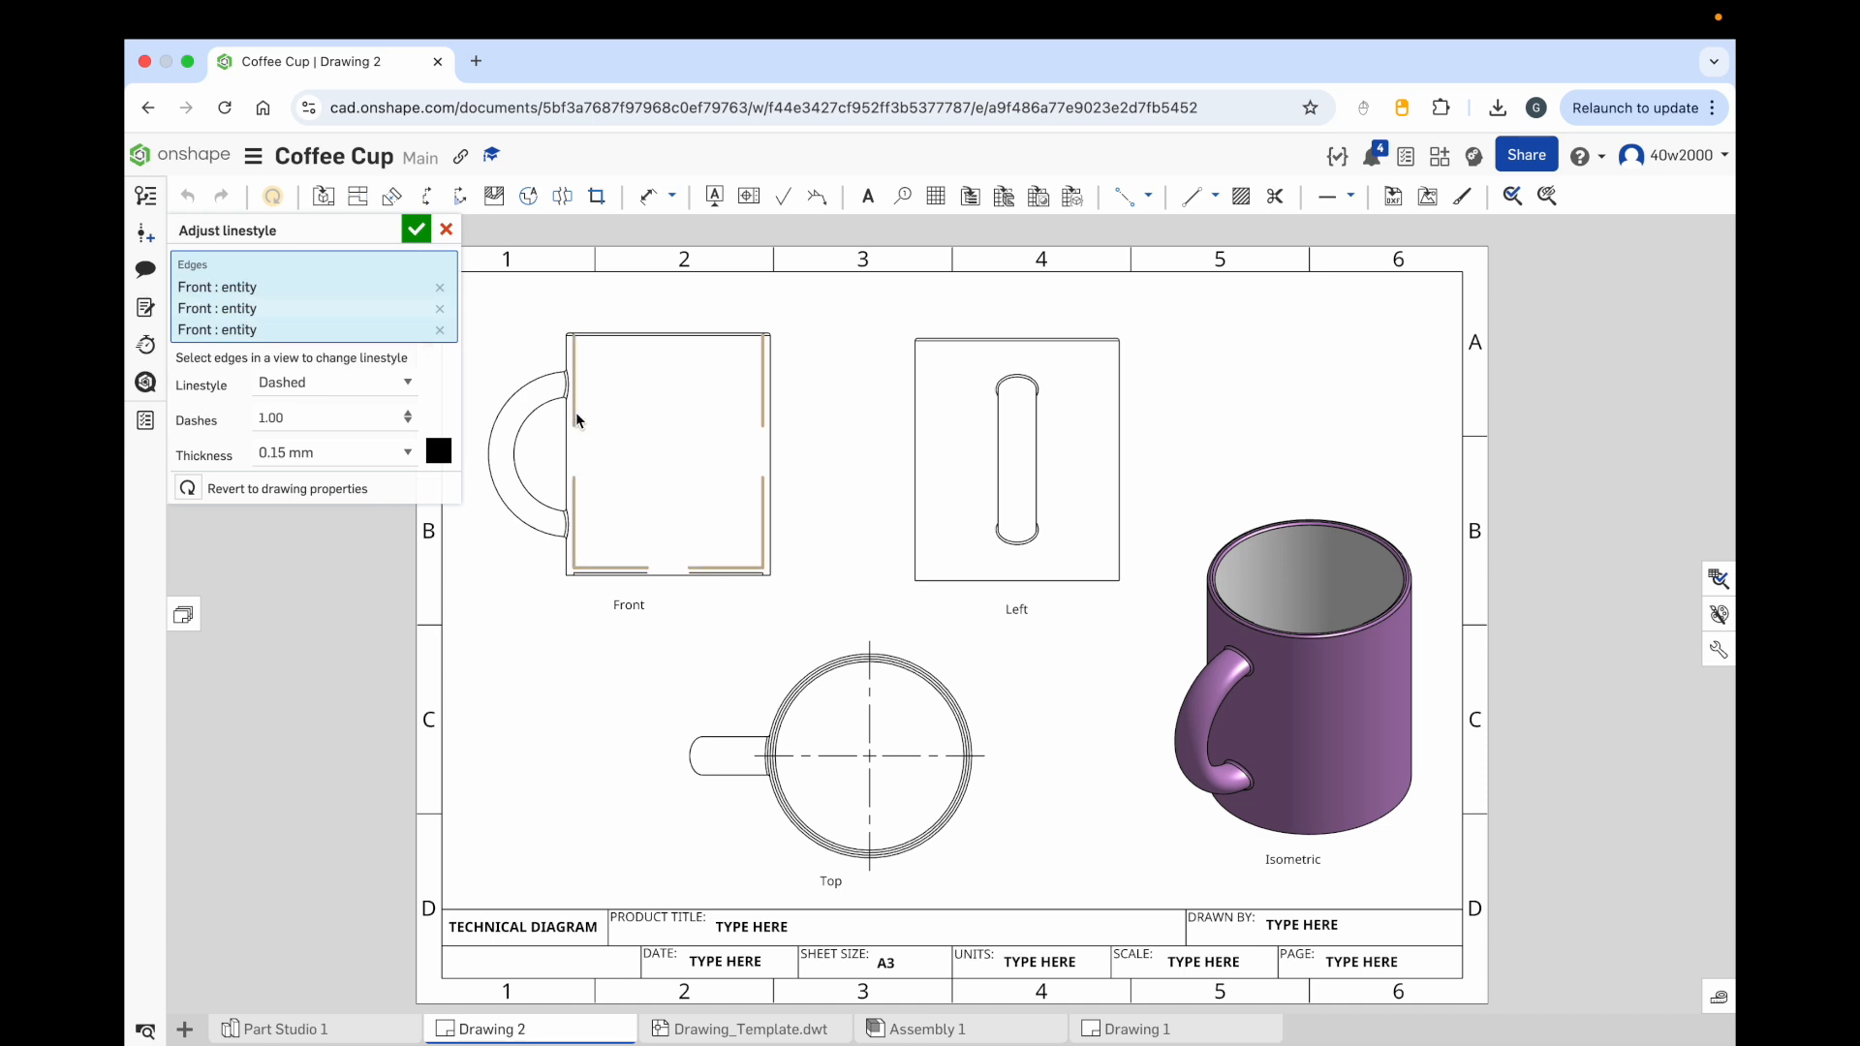
{"action": "left_click", "coordinate": [703, 577]}
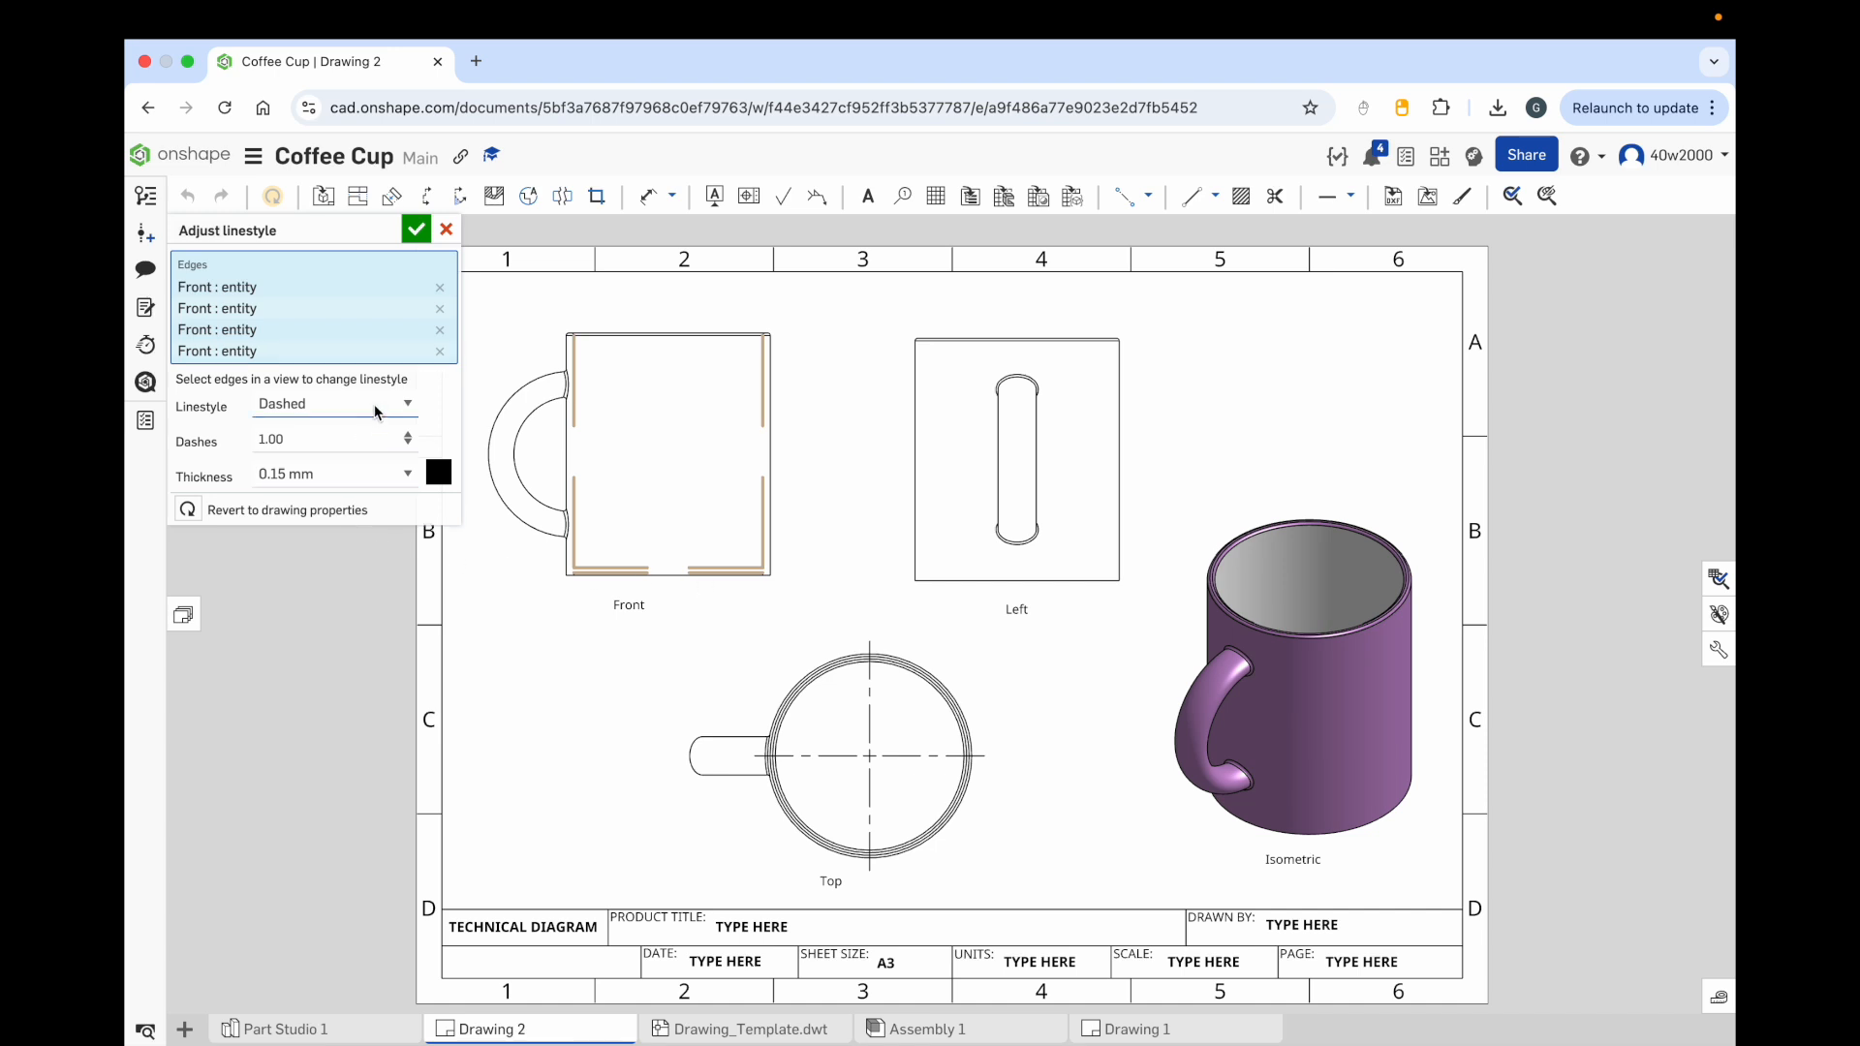
{"action": "left_click", "coordinate": [325, 407]}
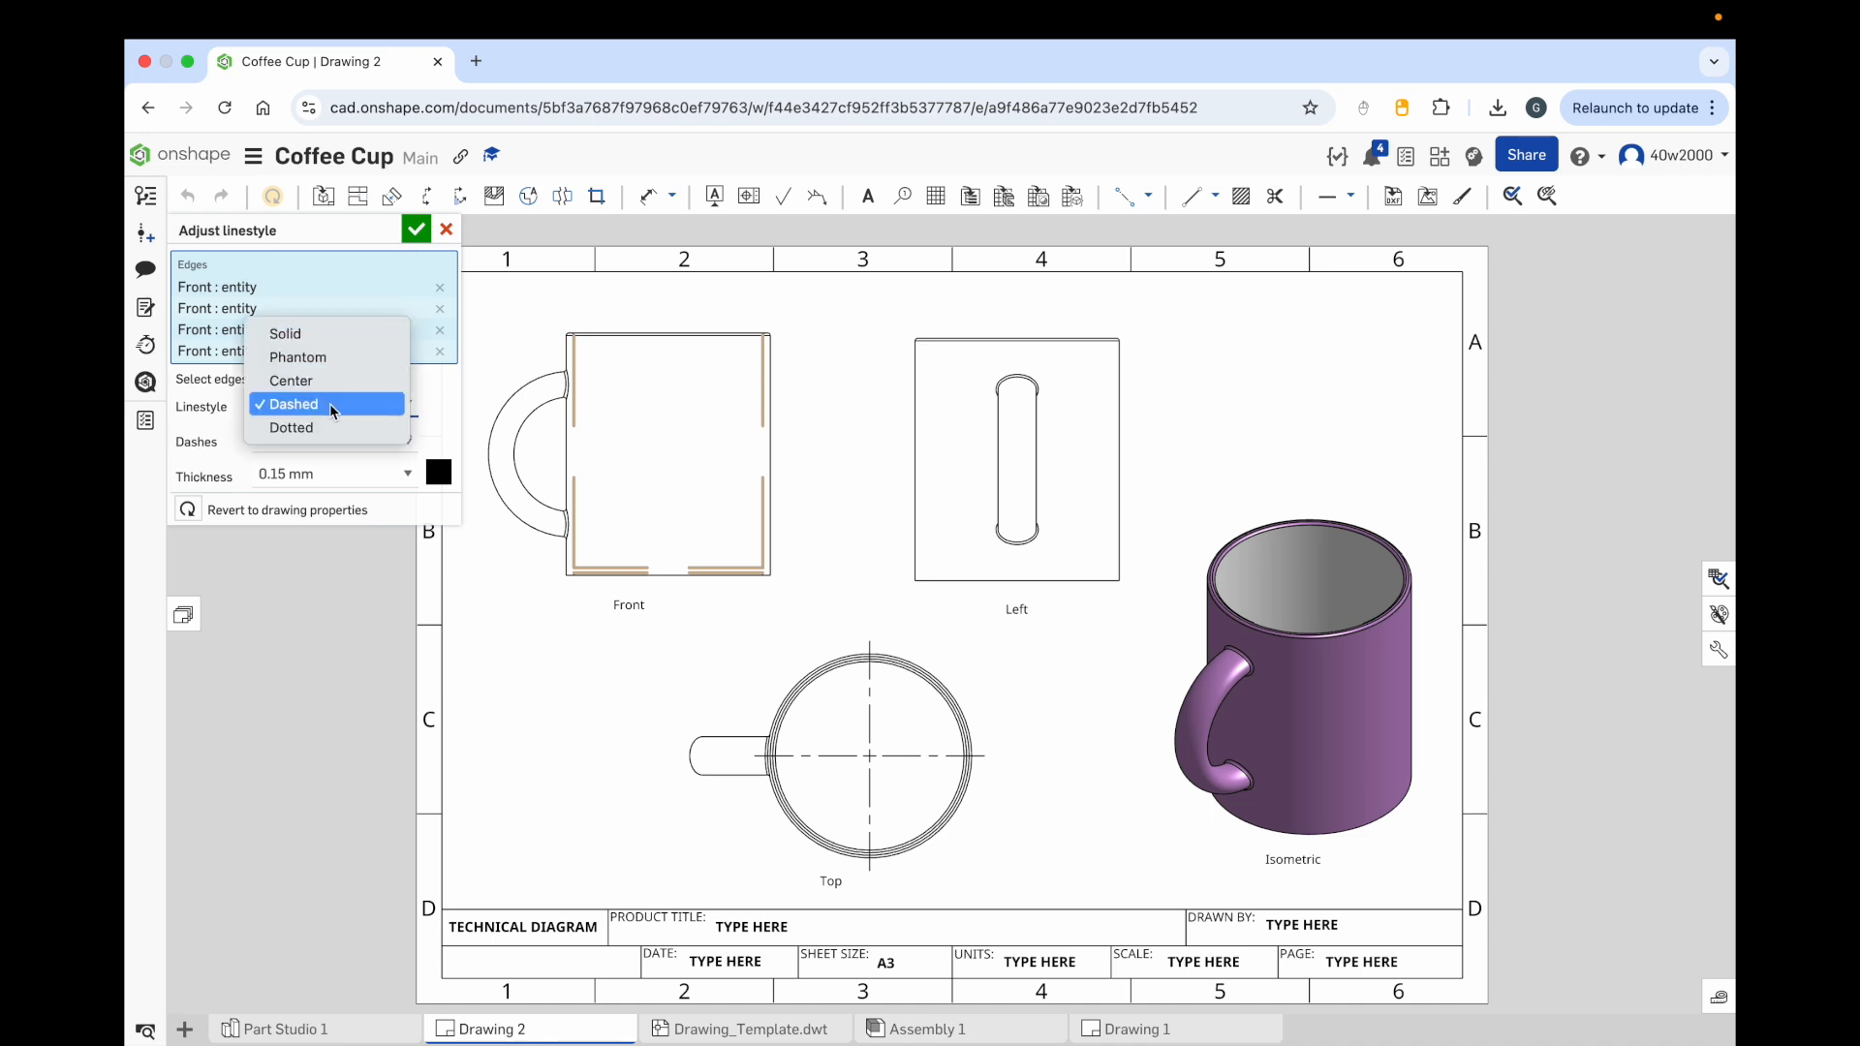
{"action": "left_click", "coordinate": [331, 406]}
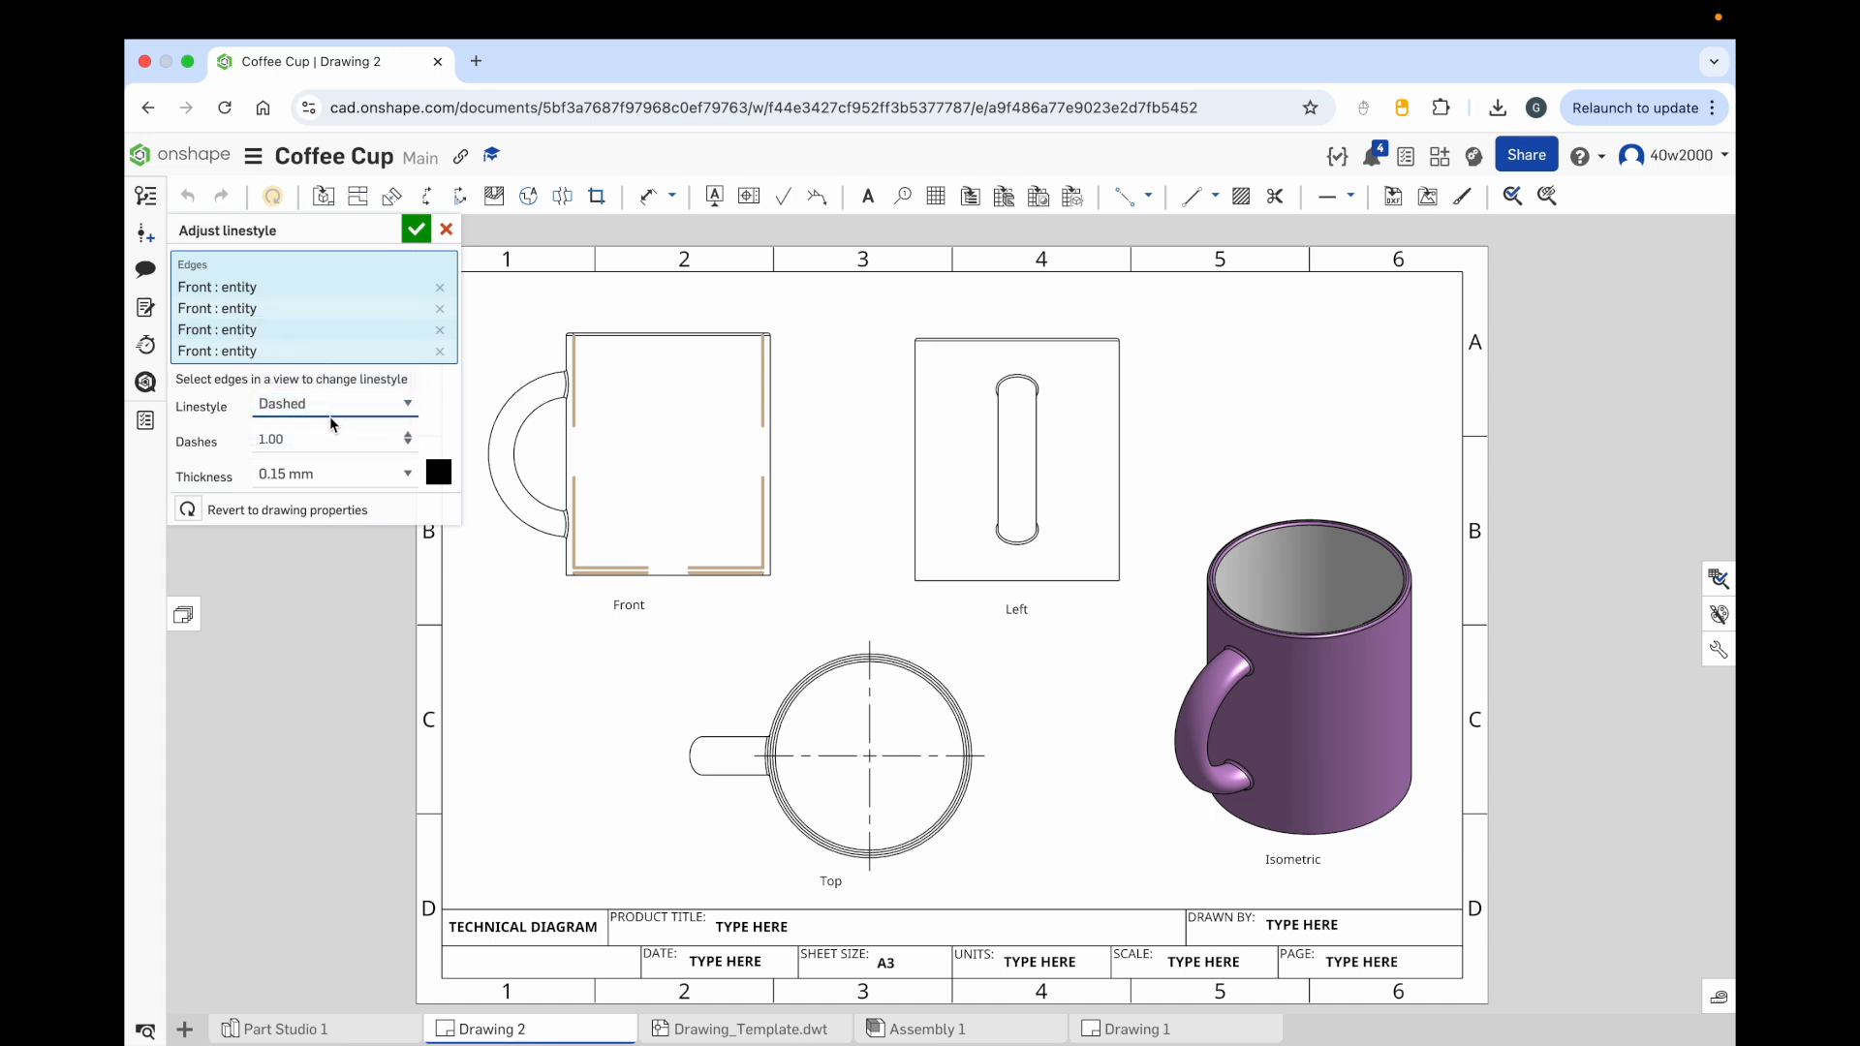
{"action": "left_click", "coordinate": [261, 442]}
{"action": "type", "text": "0"}
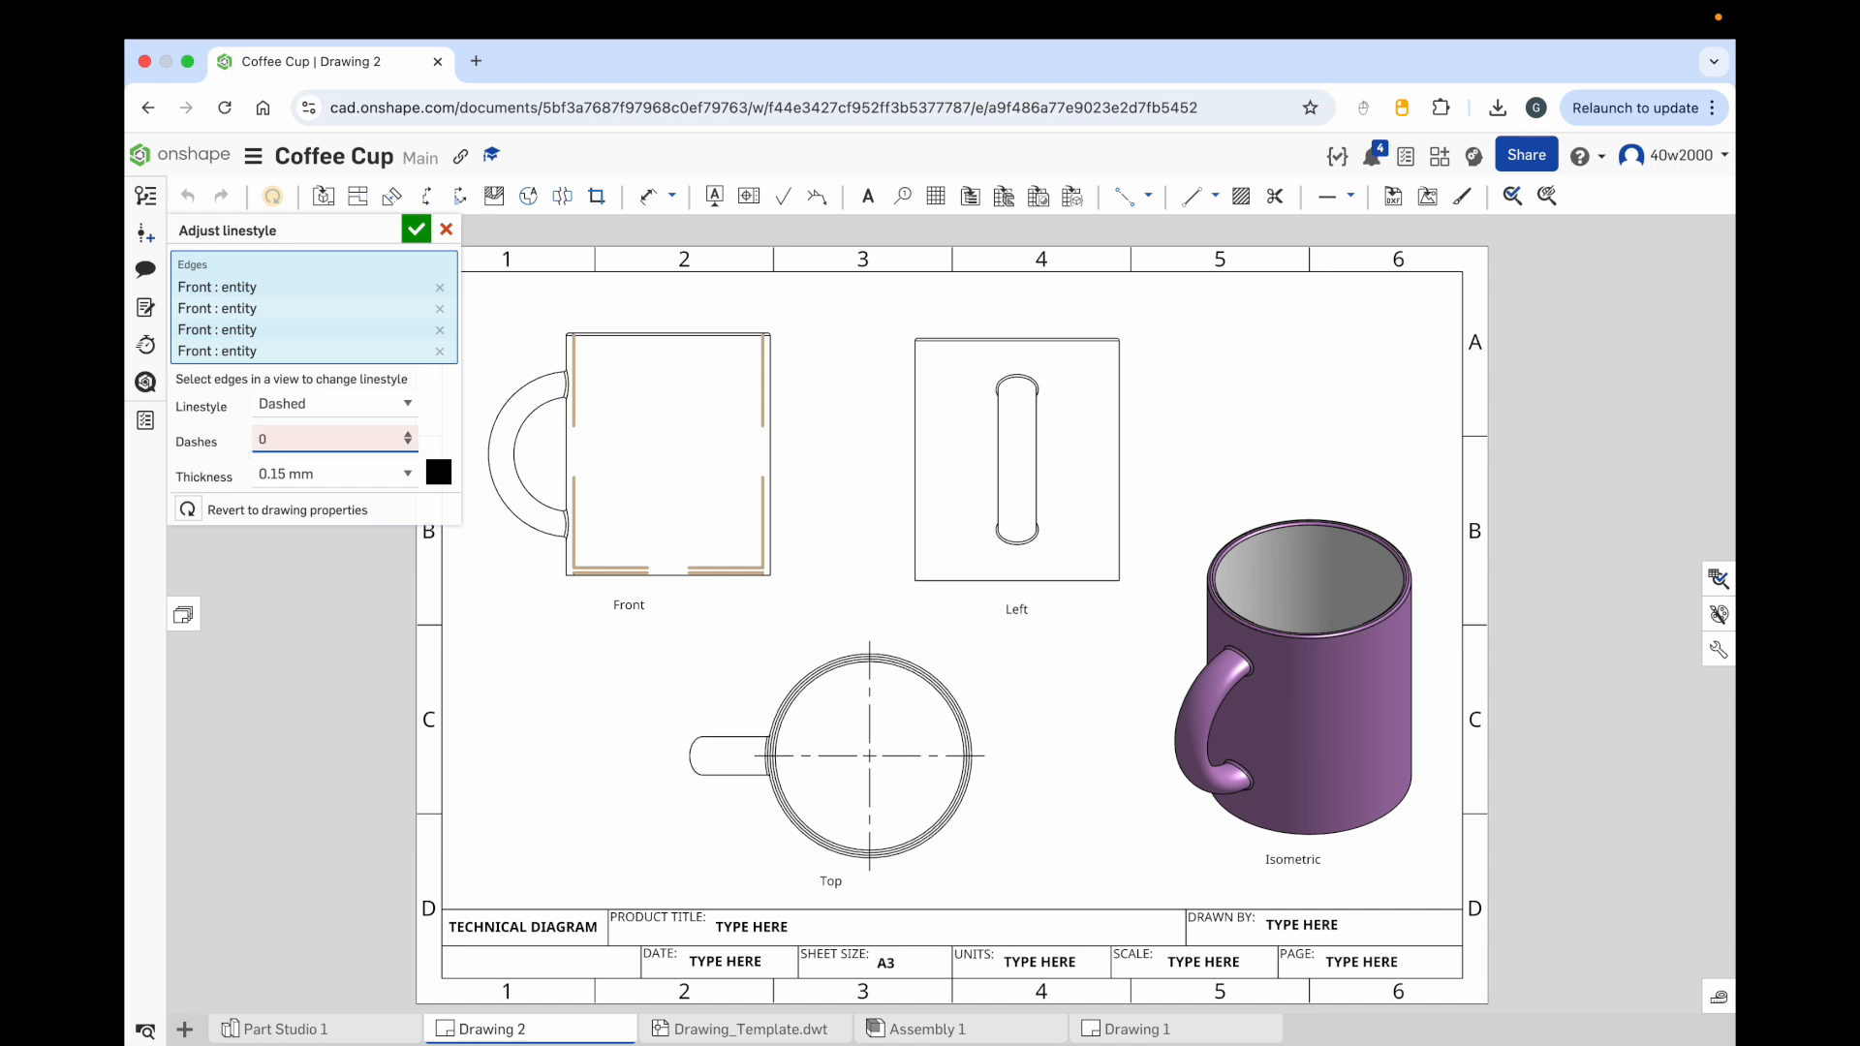
{"action": "type", "text": ".2"}
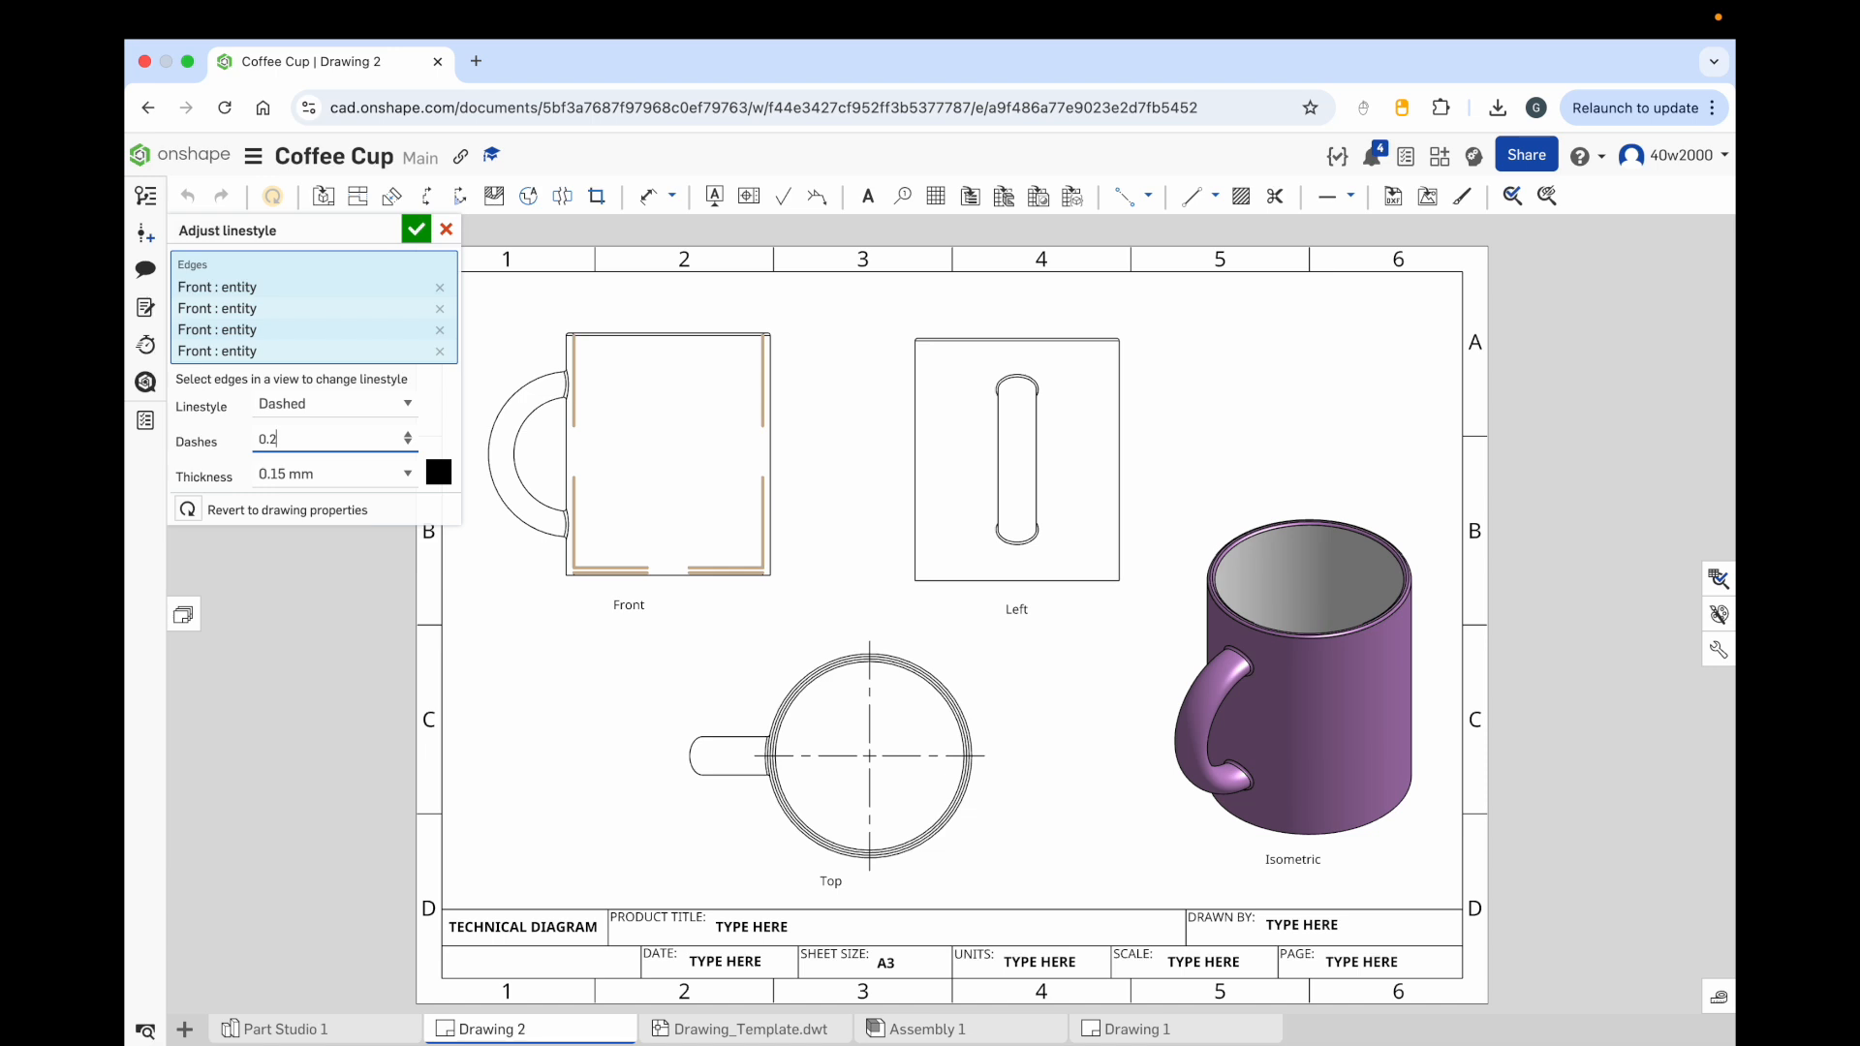
{"action": "key", "text": "BackSpace"}
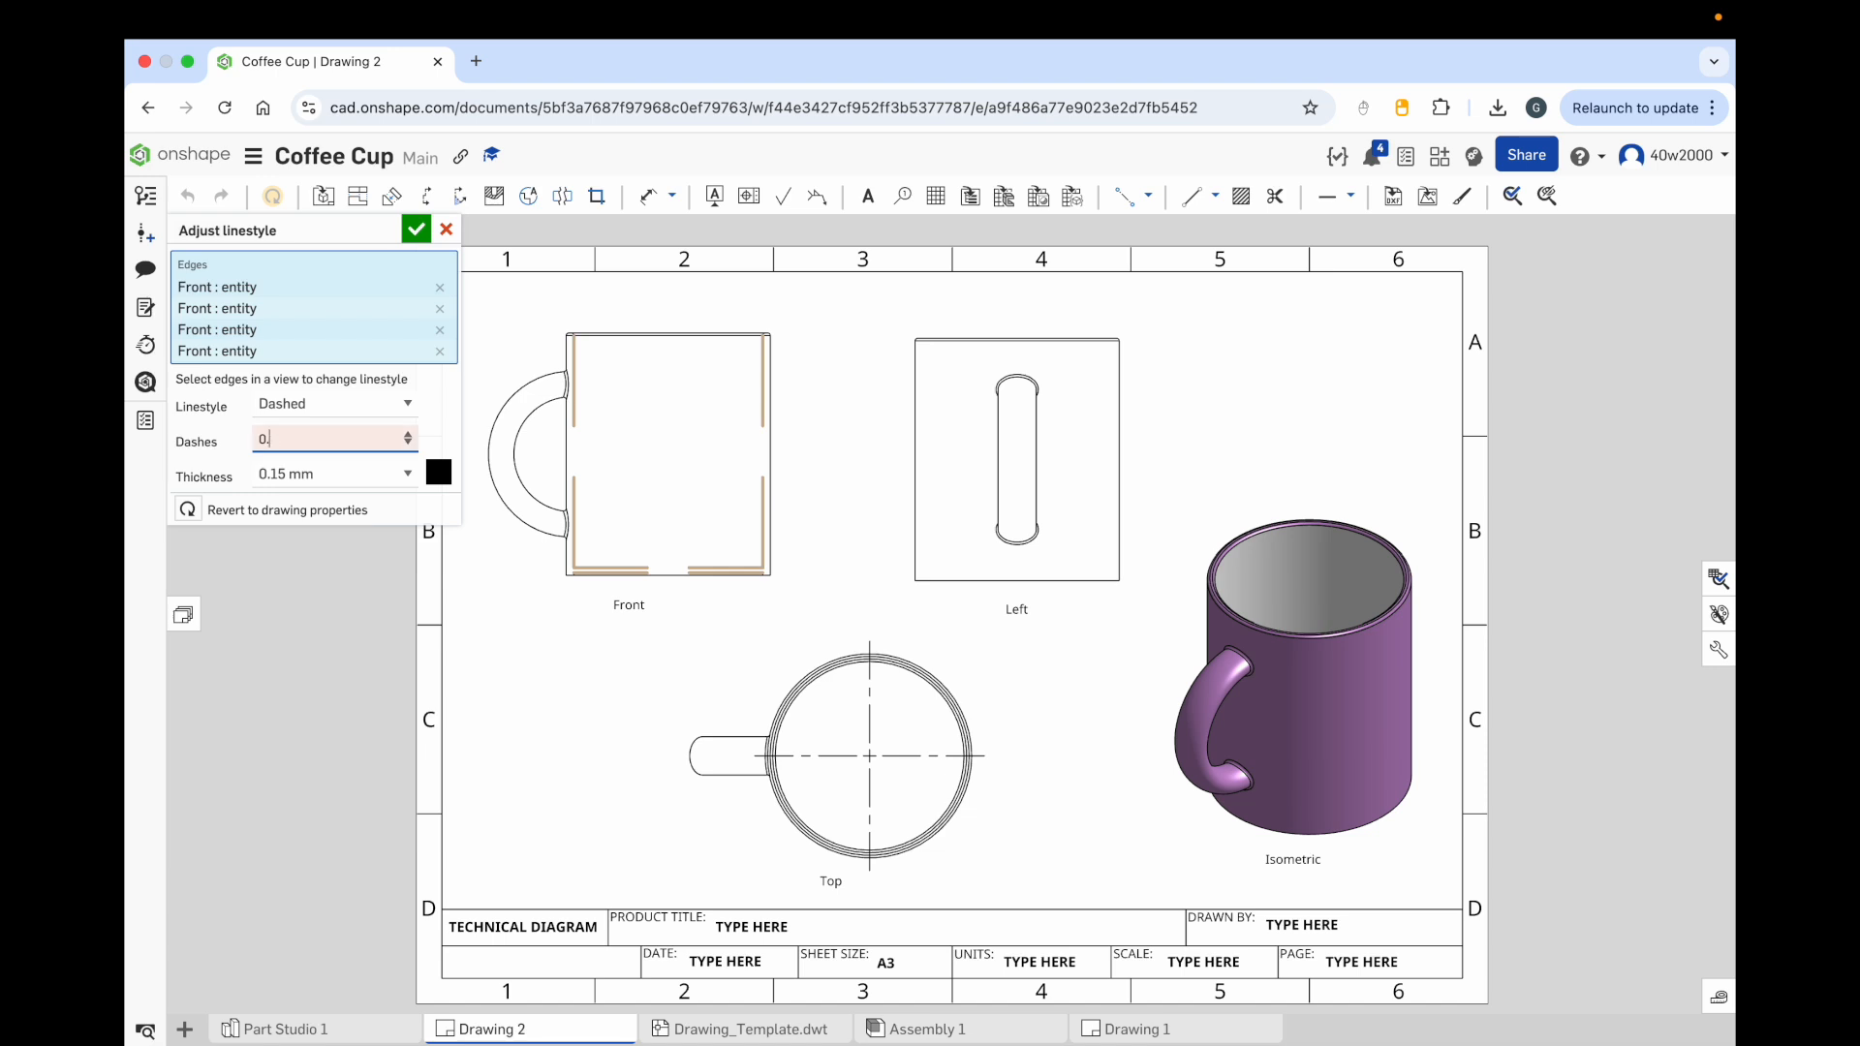
{"action": "type", "text": "01"}
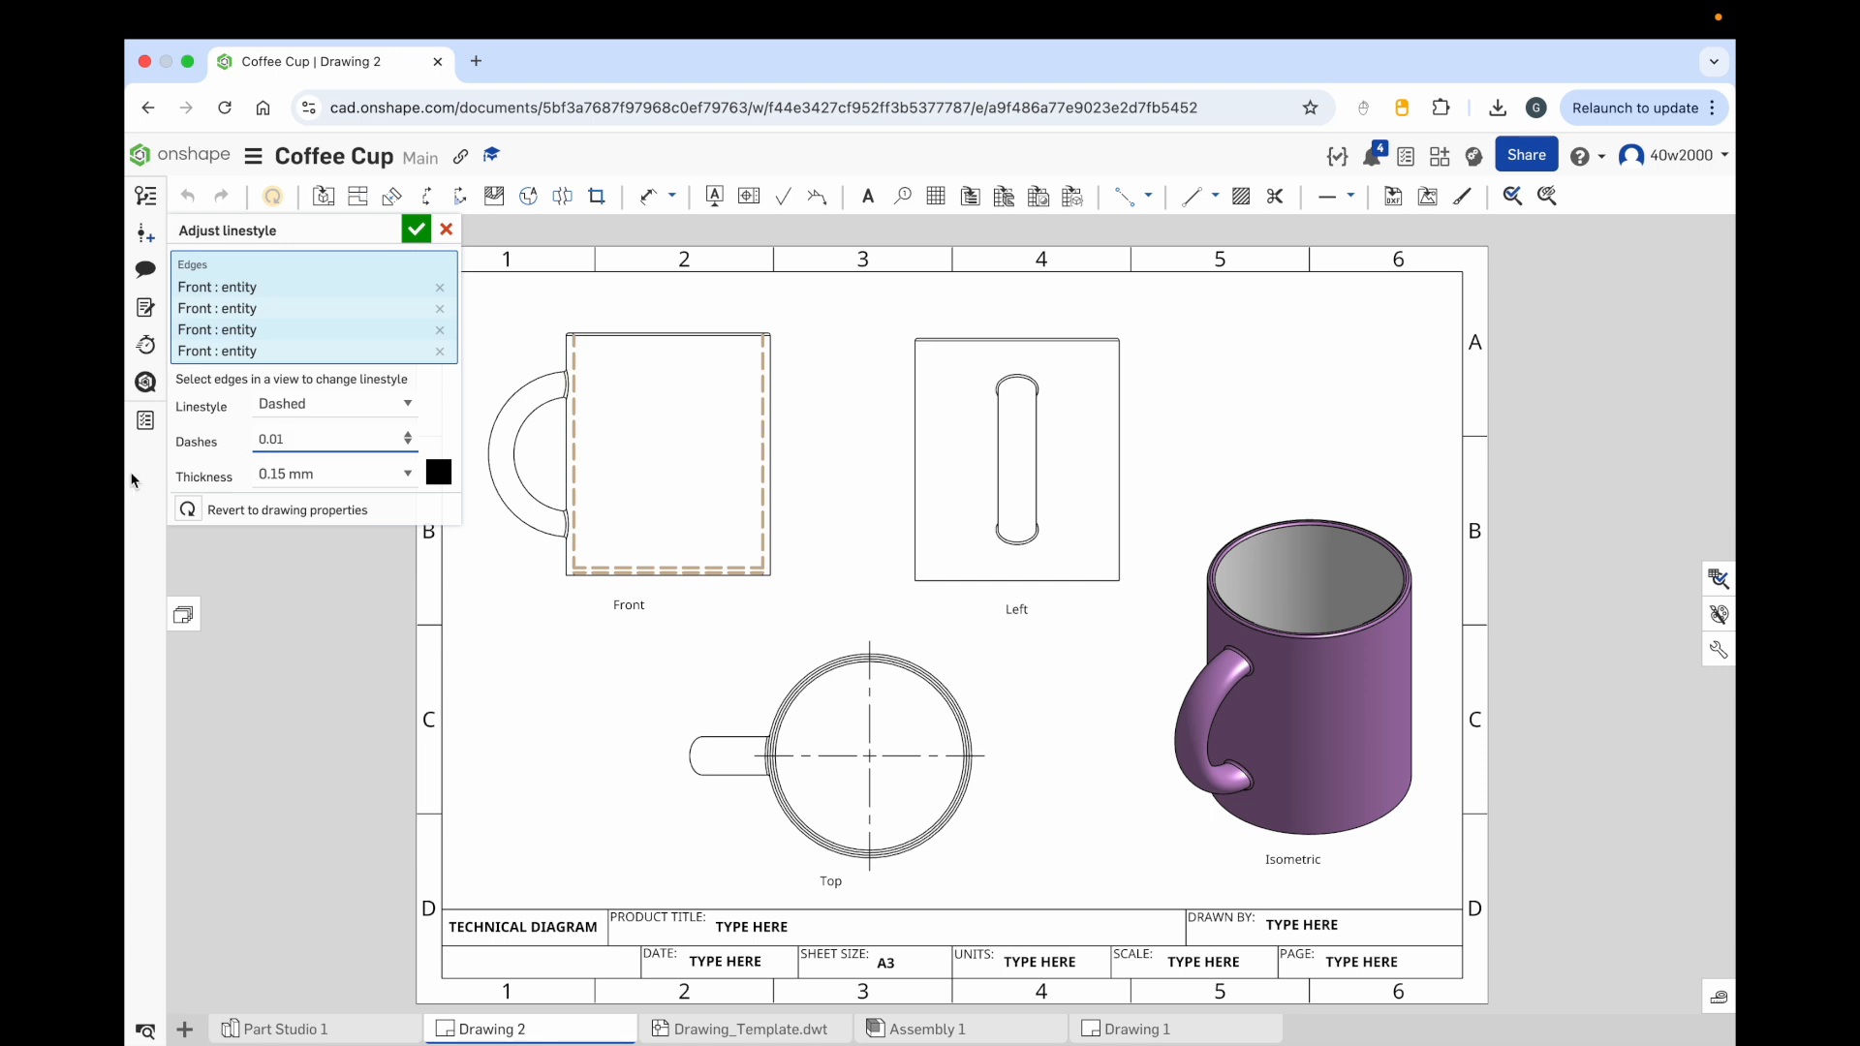
{"action": "left_click", "coordinate": [416, 233]}
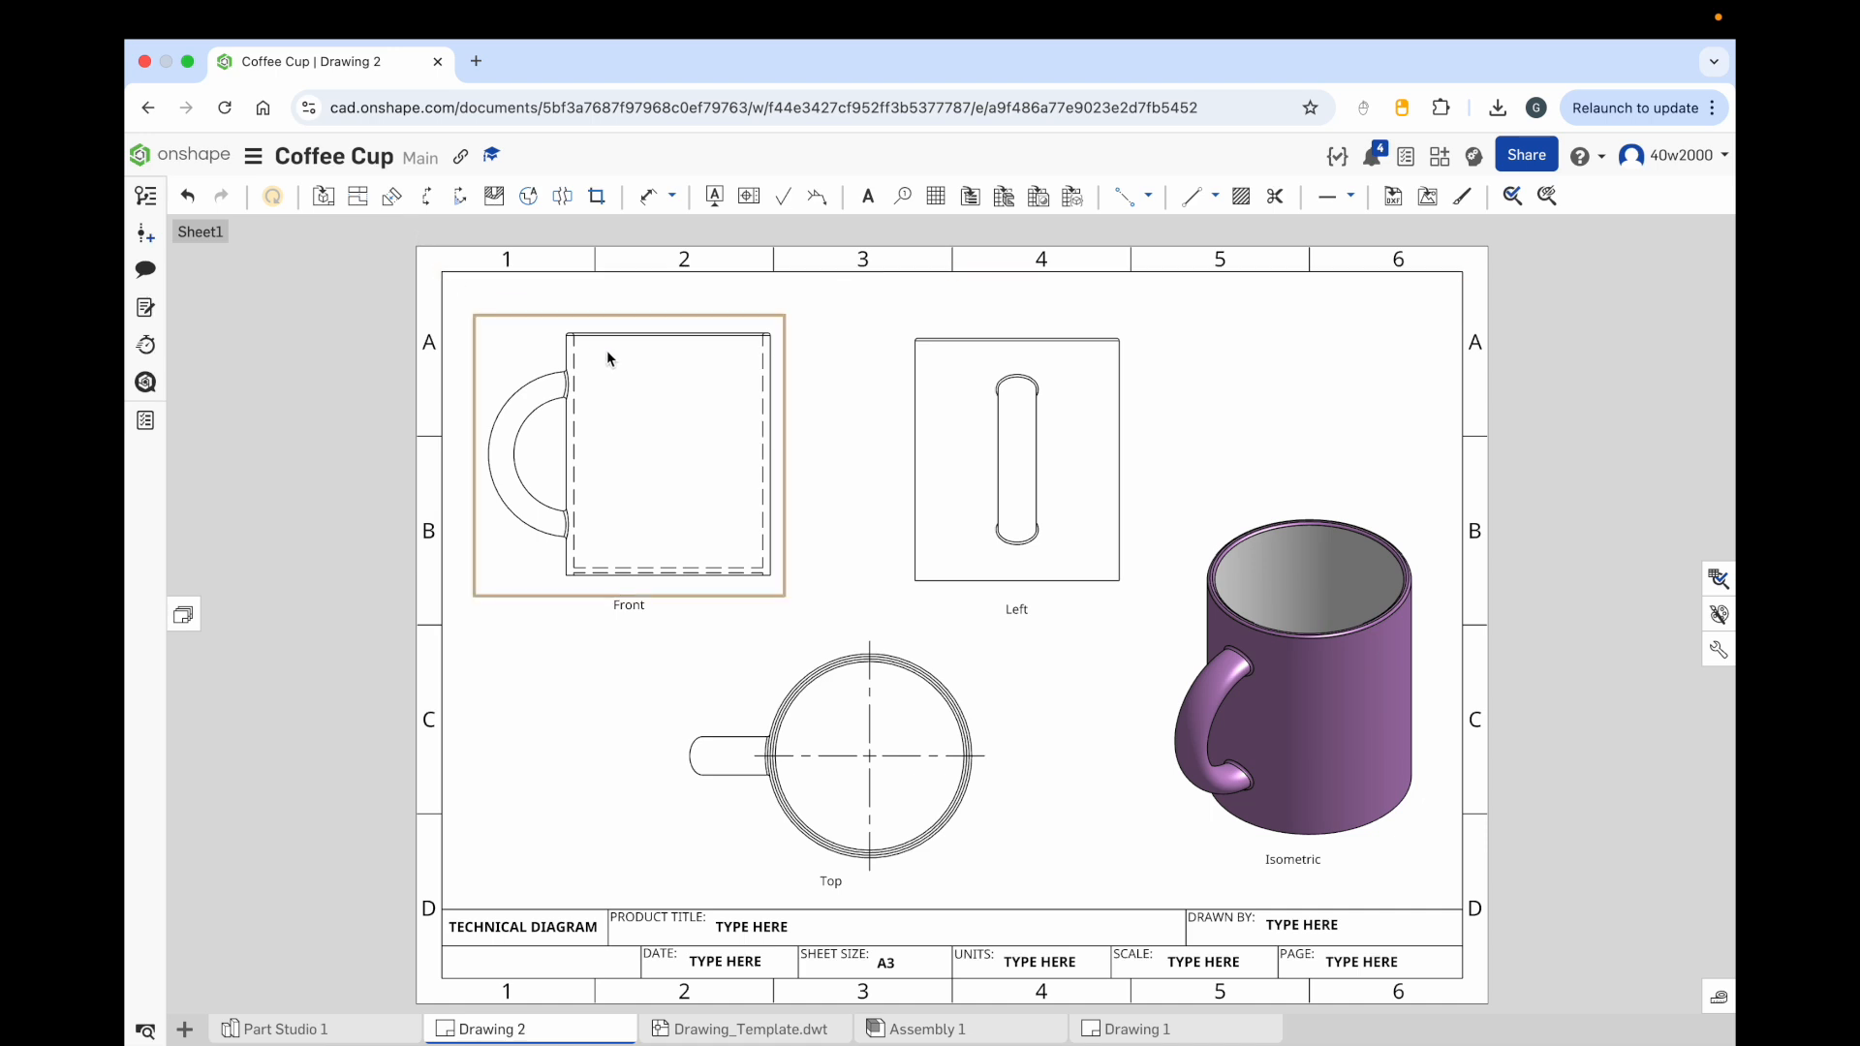
Step: Show hidden lines in the left view
{"action": "right_click", "coordinate": [971, 402]}
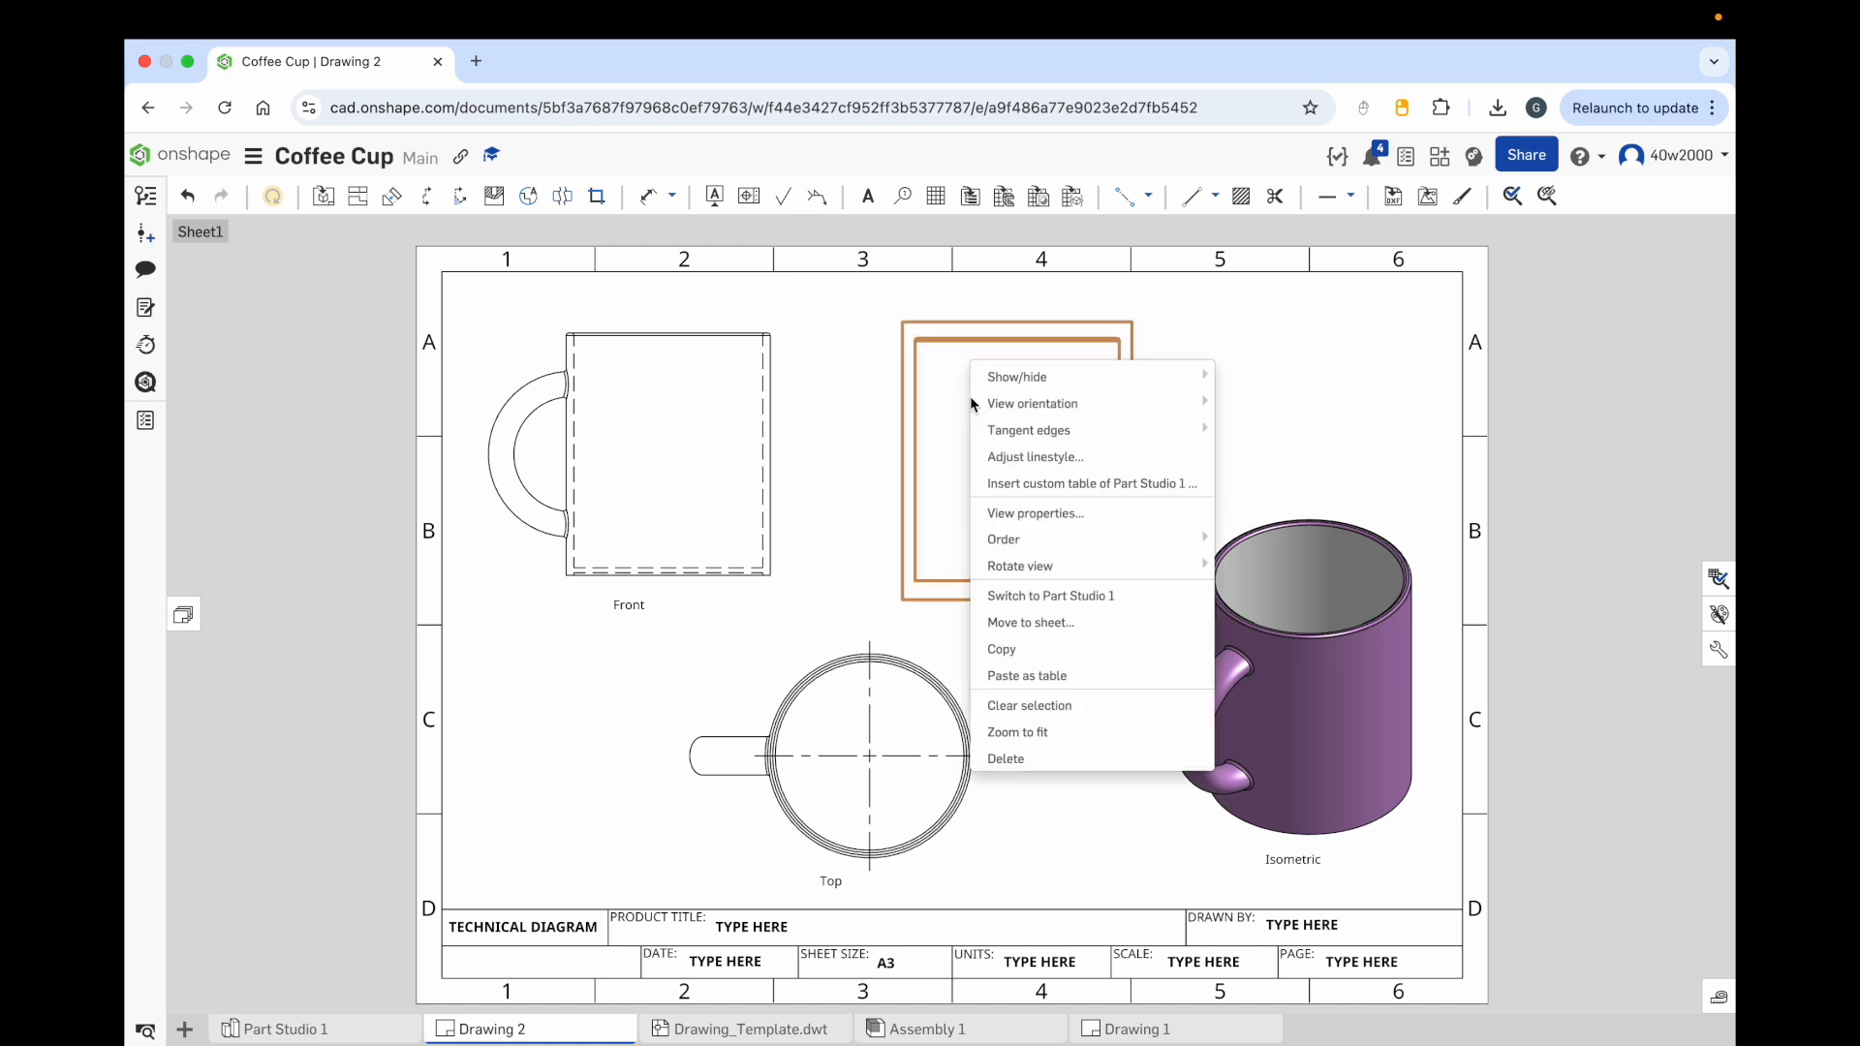
{"action": "mouse_move", "coordinate": [990, 387]}
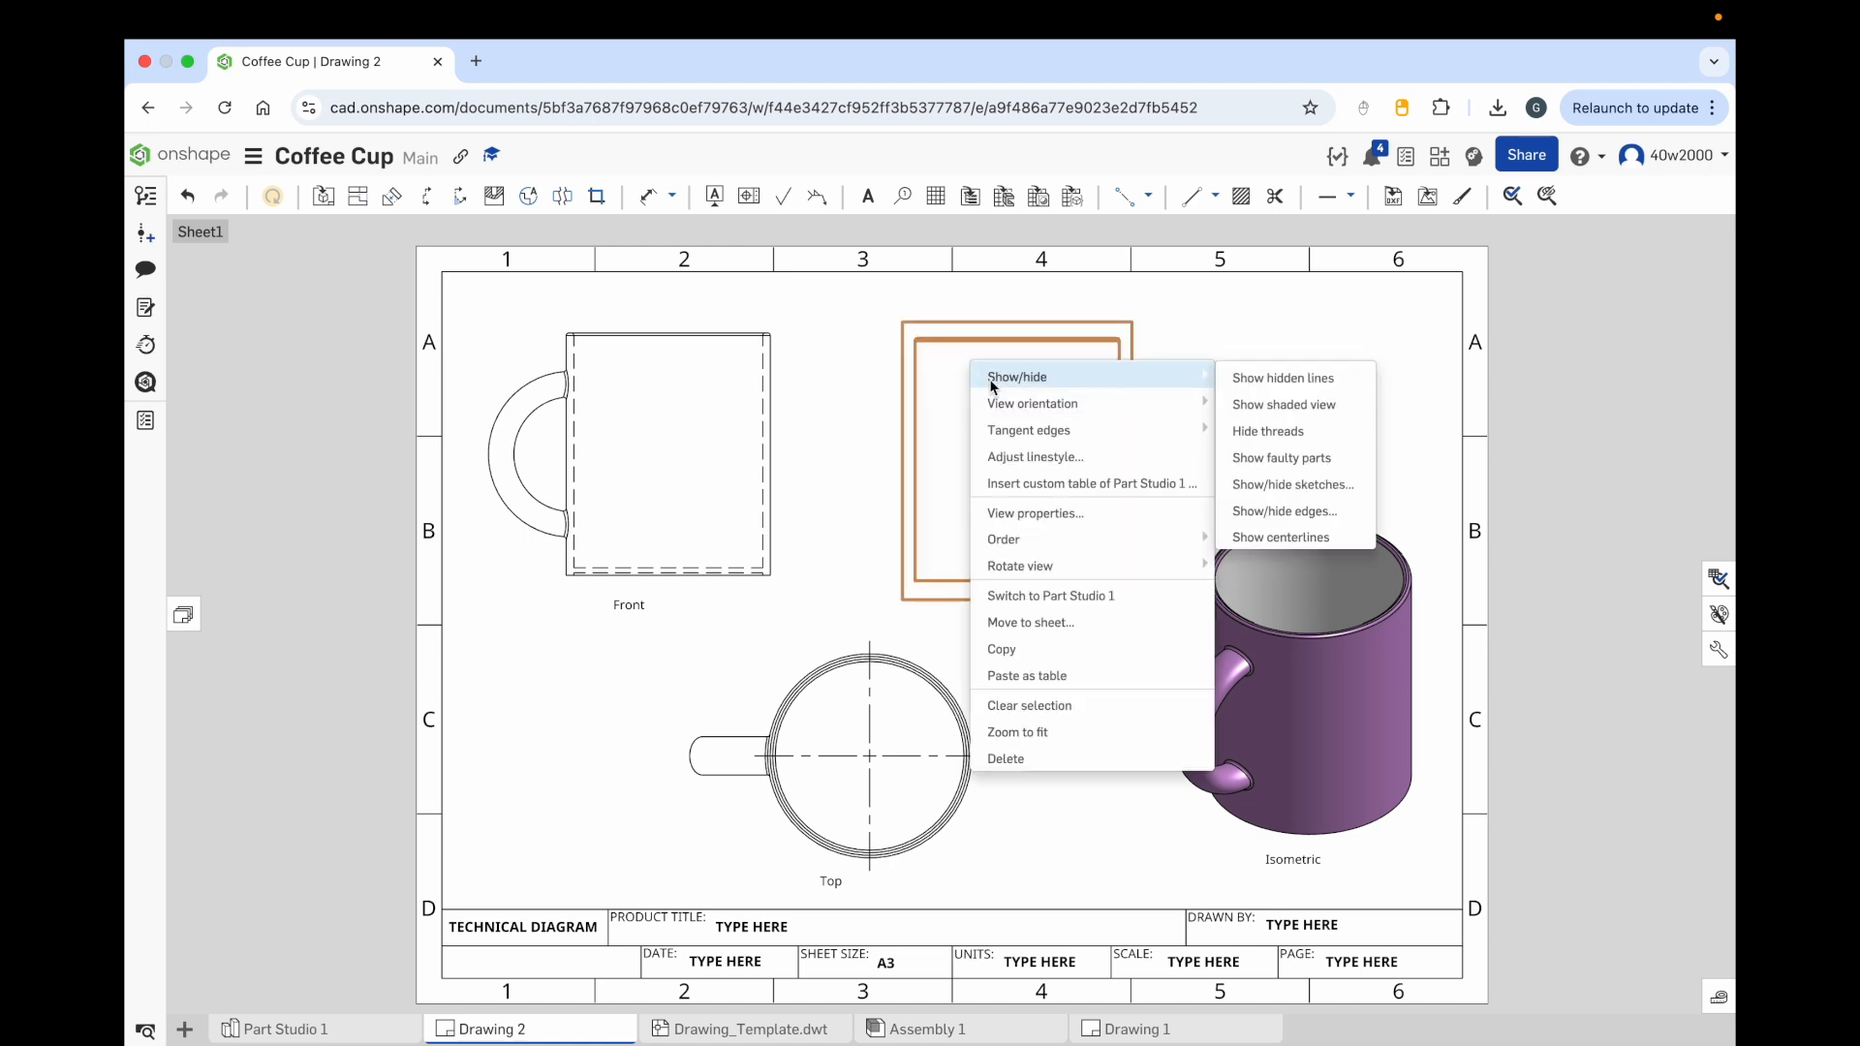
{"action": "left_click", "coordinate": [1288, 379]}
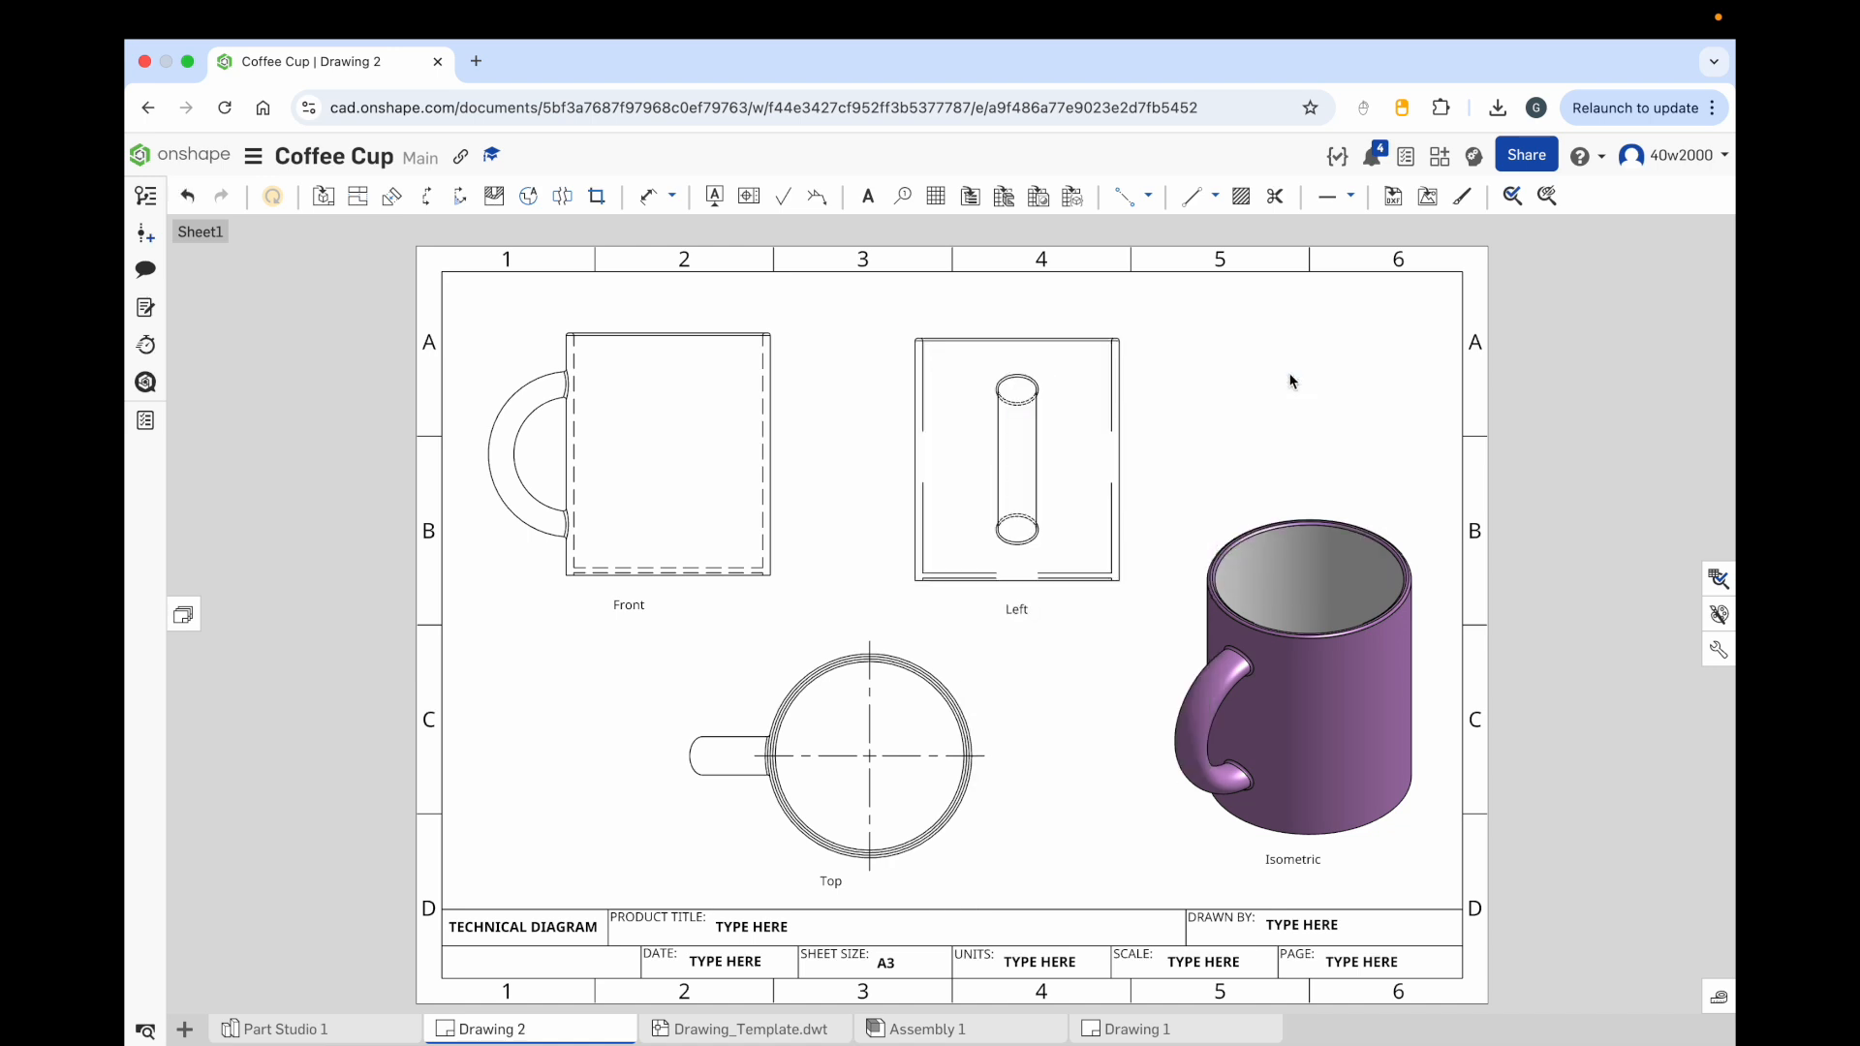
Step: Adjust the linestyle of the left view's four hidden edges to dashed with a dash size of 0.01
{"action": "right_click", "coordinate": [1075, 385]}
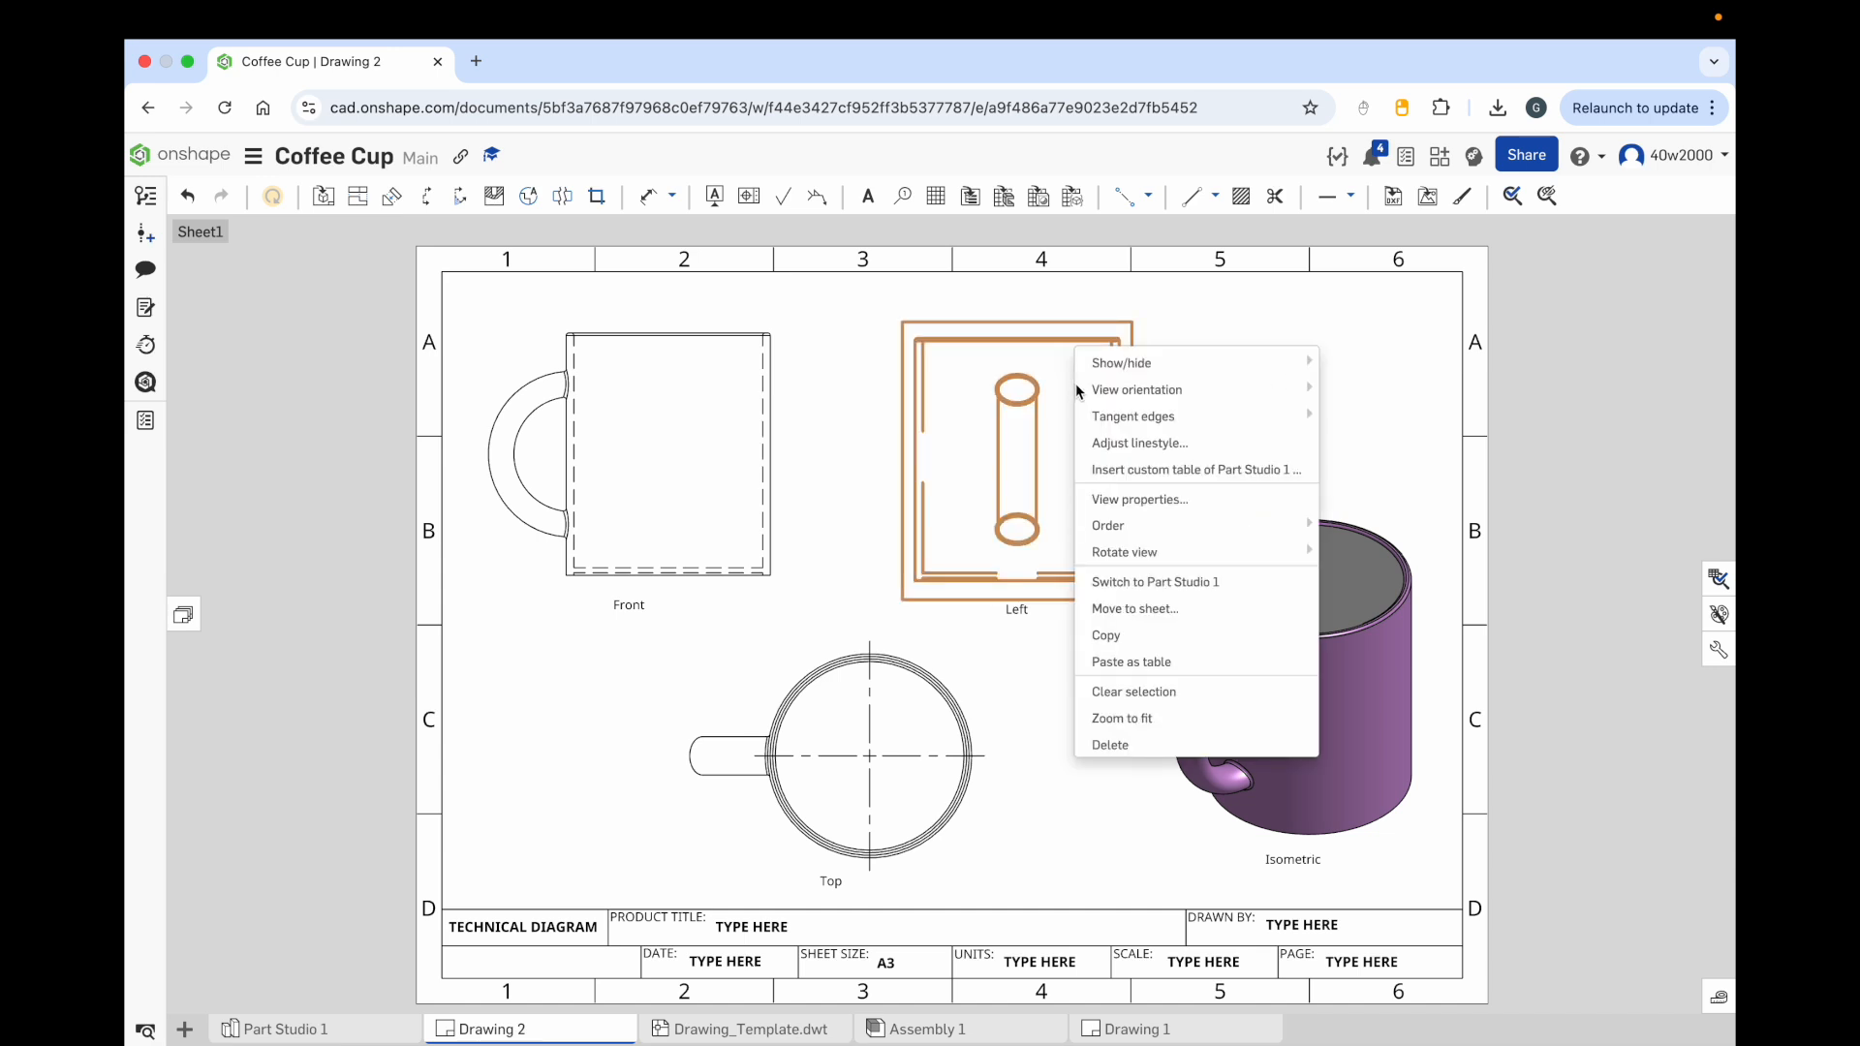
{"action": "left_click", "coordinate": [1118, 441]}
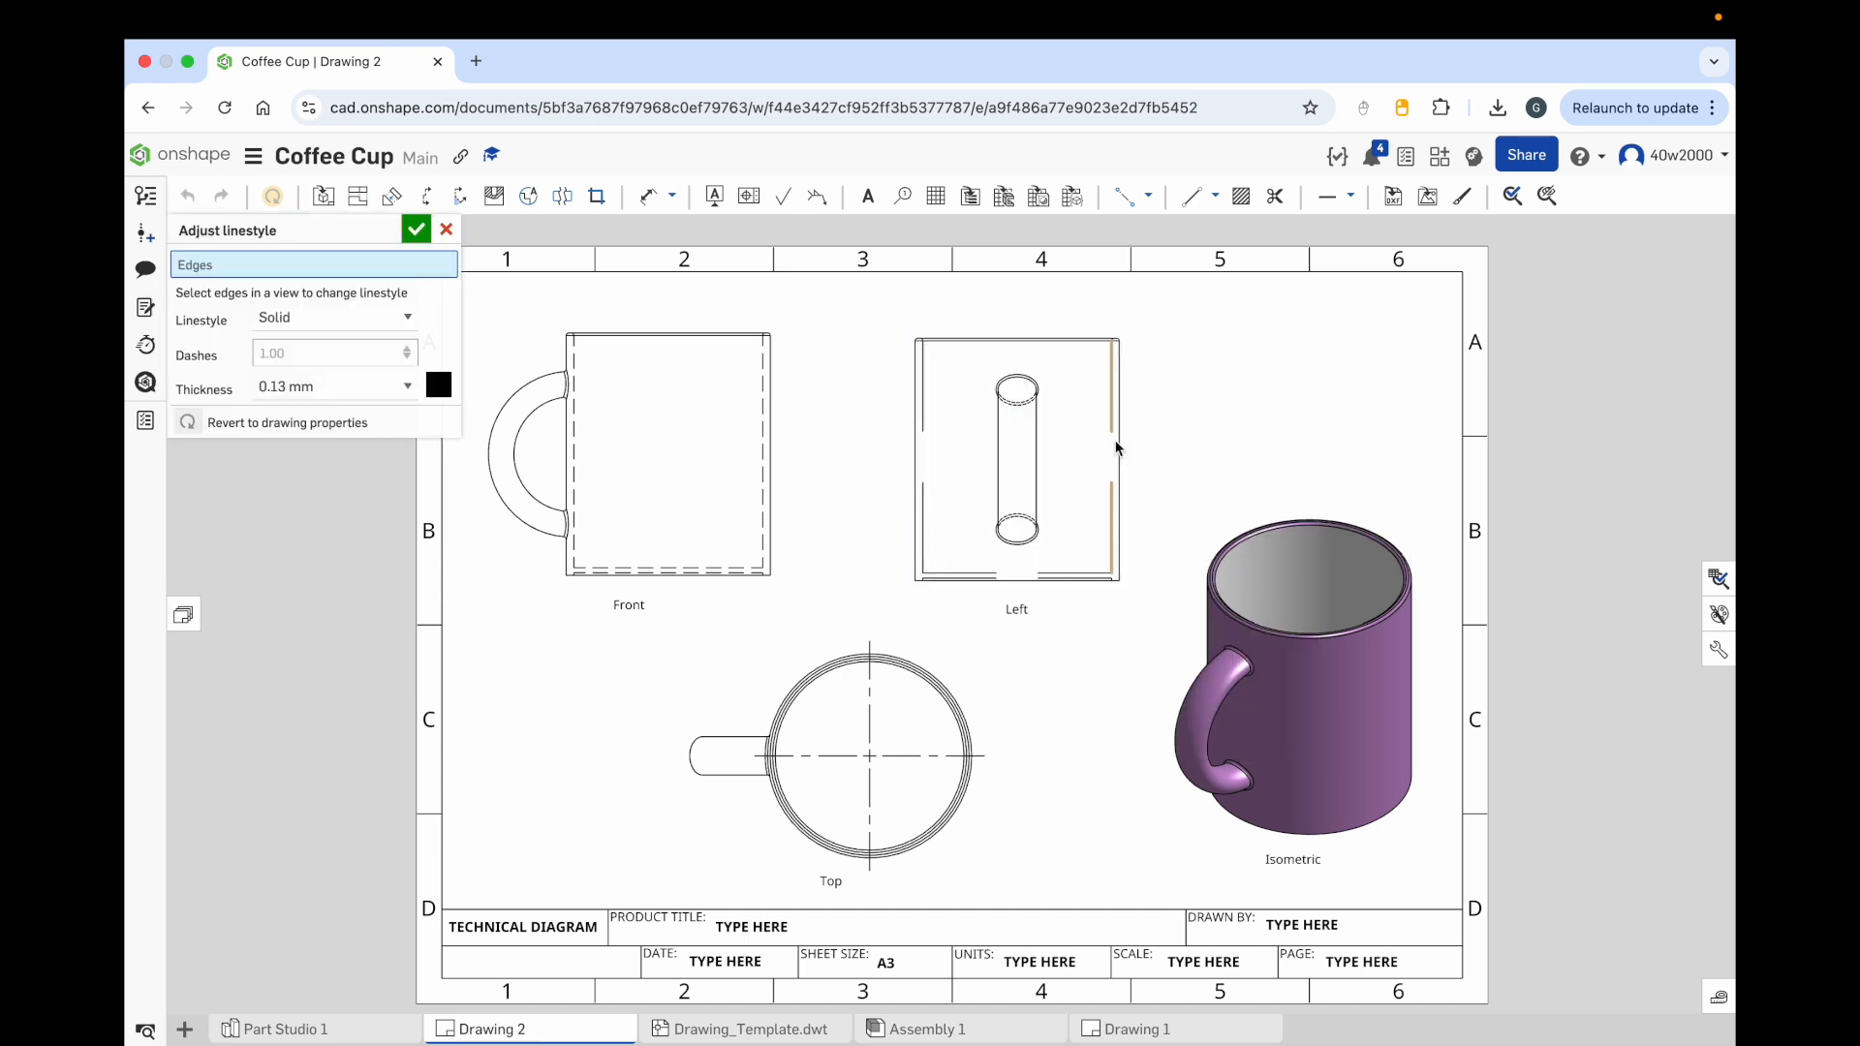
{"action": "left_click", "coordinate": [927, 400]}
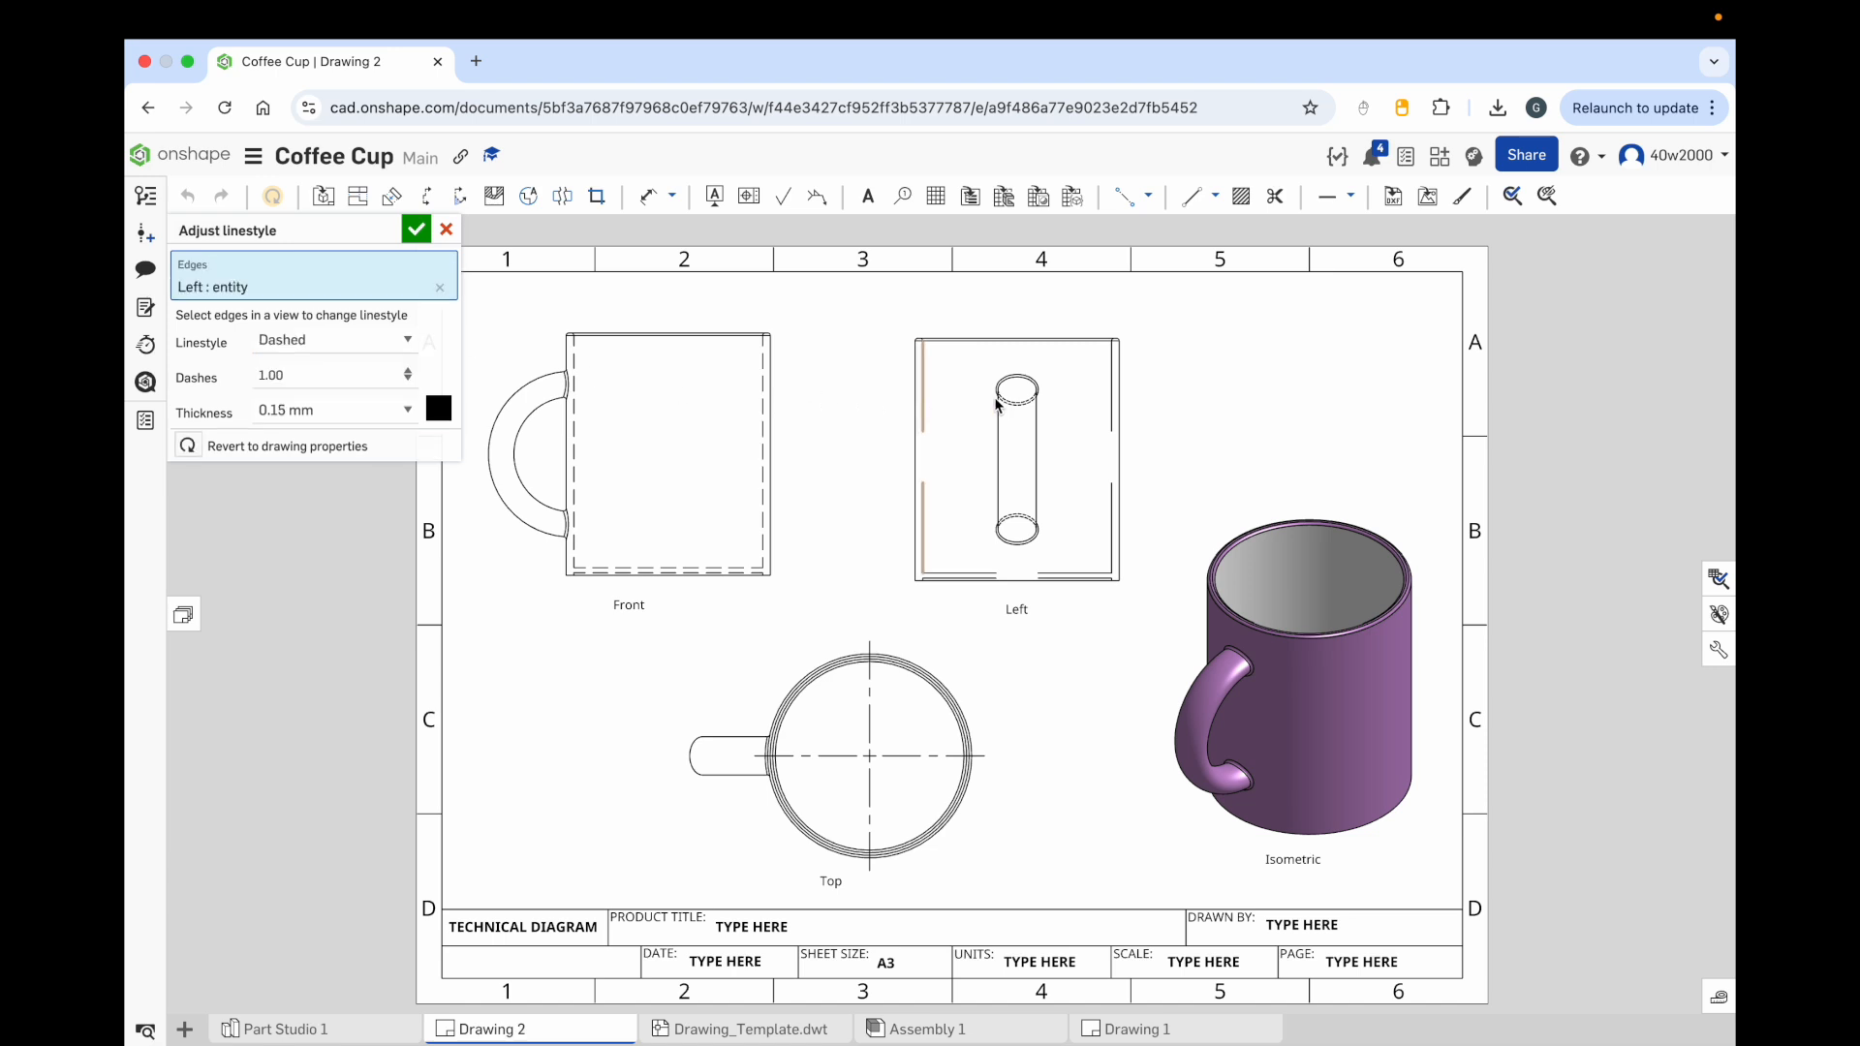
{"action": "left_click", "coordinate": [1113, 393]}
{"action": "left_click", "coordinate": [1079, 577]}
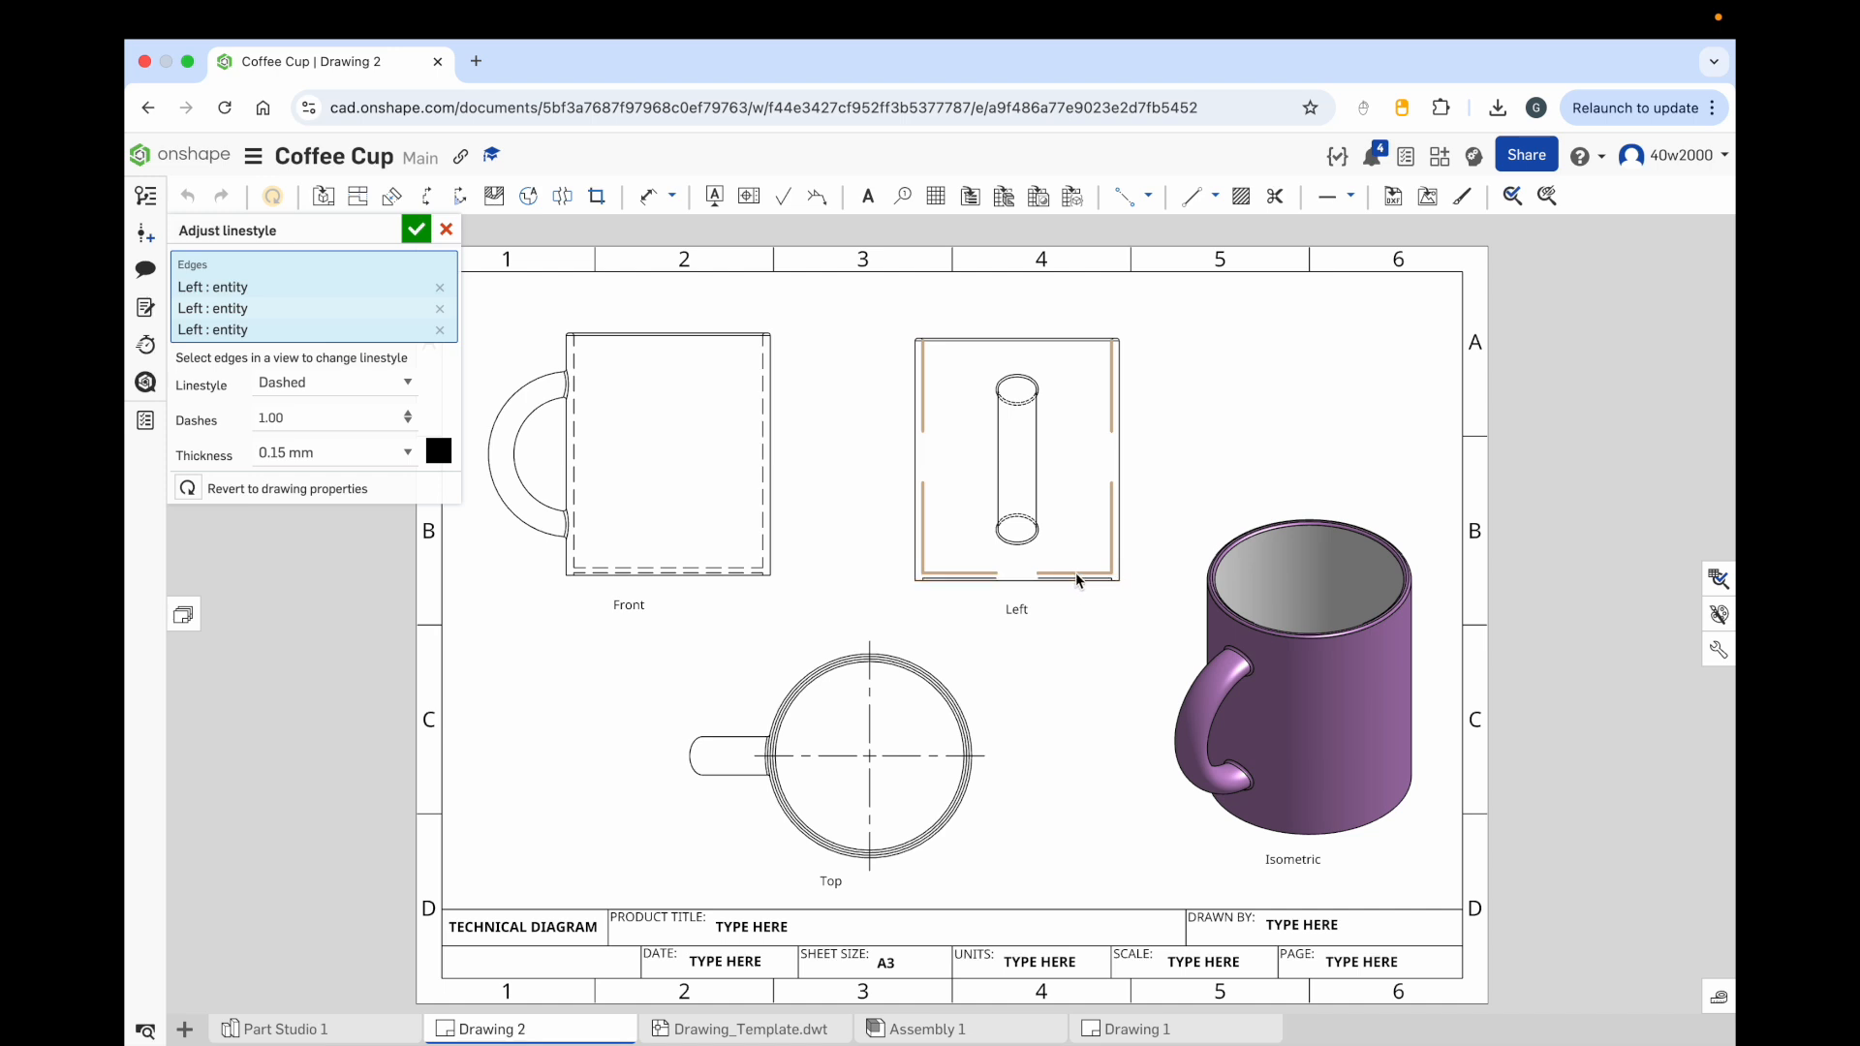
{"action": "scroll", "coordinate": [1075, 582], "scroll_direction": "up", "scroll_amount": 5}
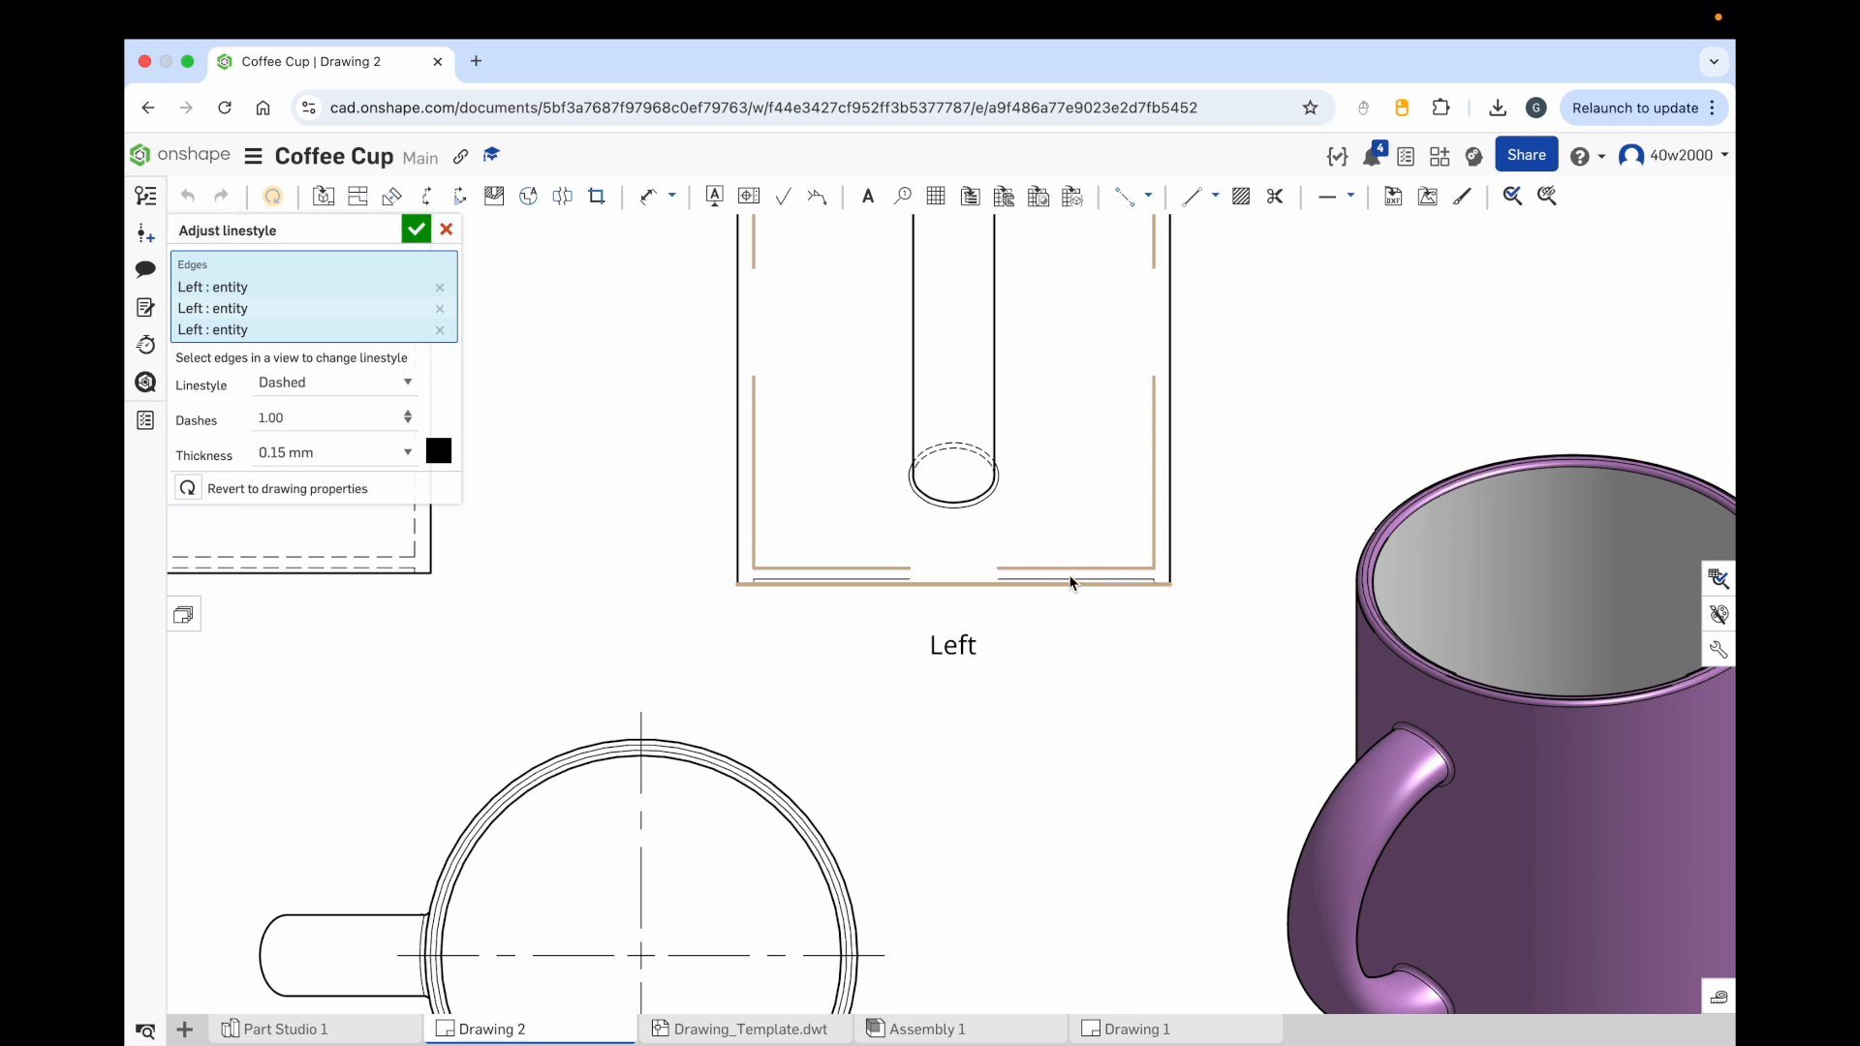
{"action": "scroll", "coordinate": [1070, 581], "scroll_direction": "up", "scroll_amount": 1}
{"action": "left_click", "coordinate": [1070, 583]}
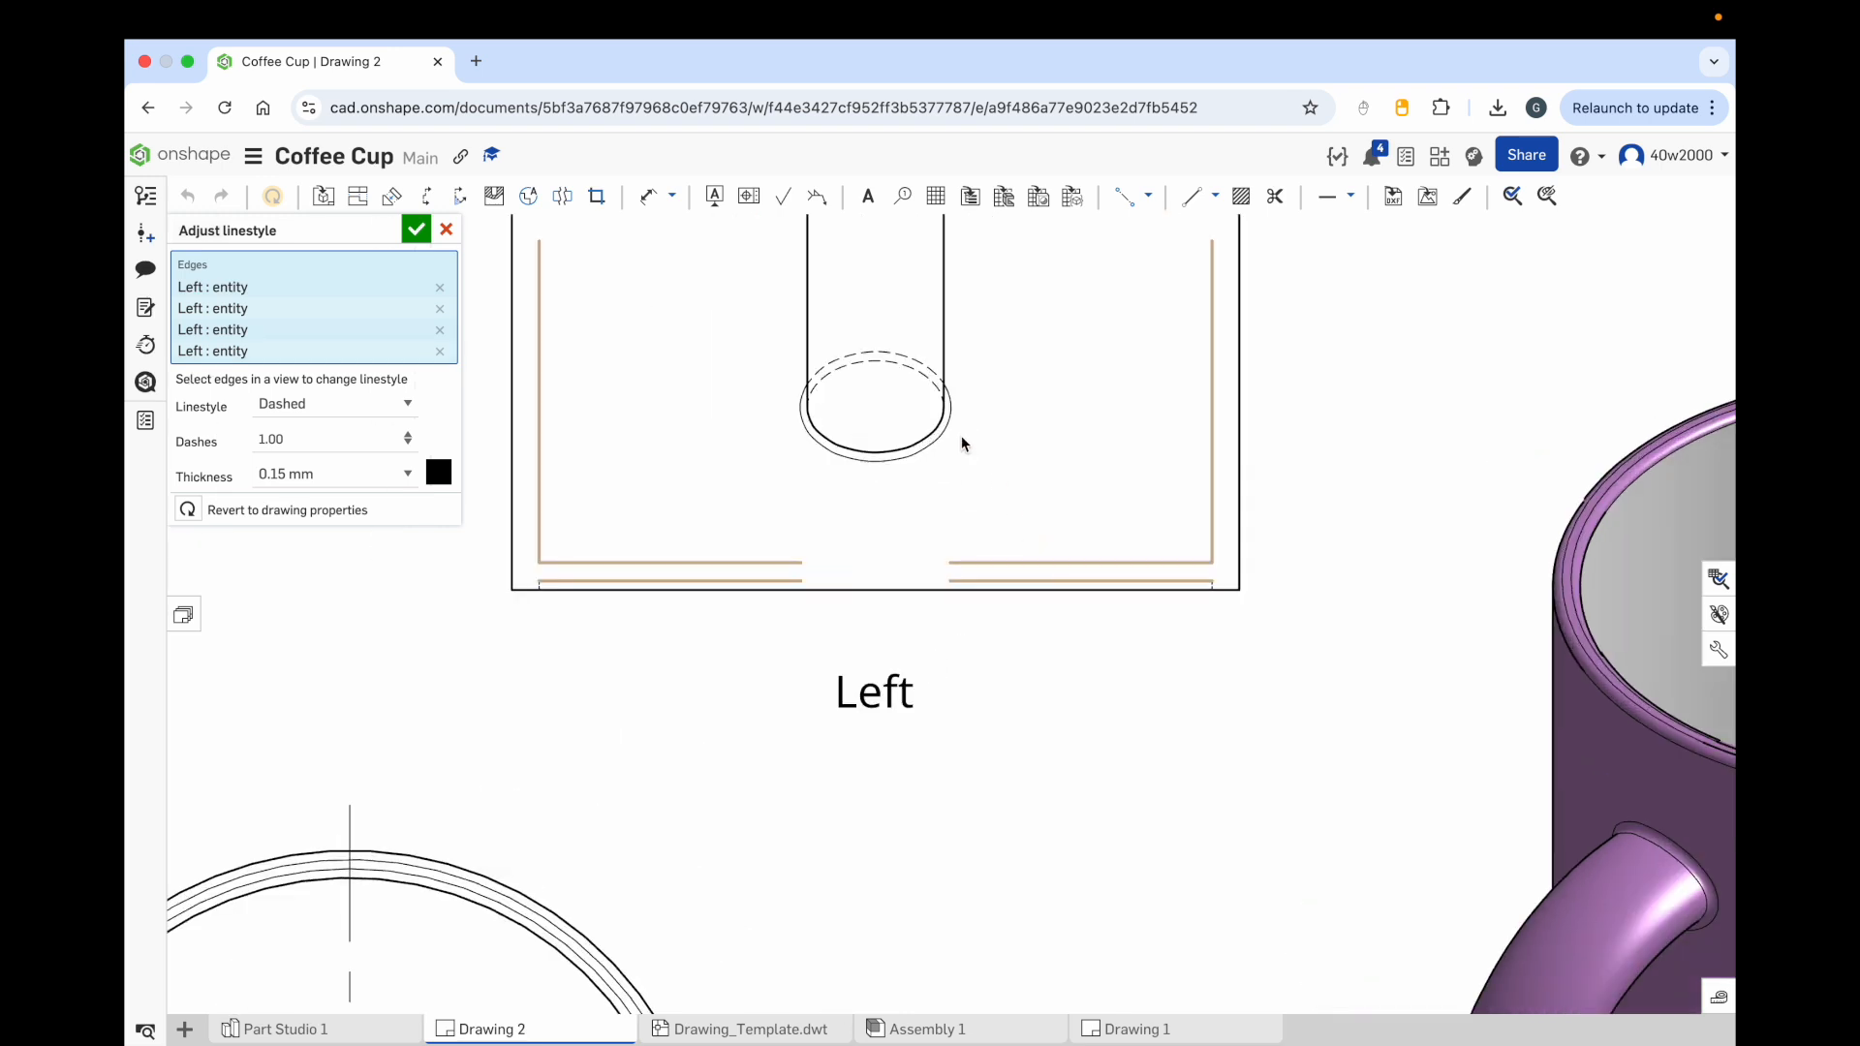
{"action": "scroll", "coordinate": [906, 390], "scroll_direction": "up", "scroll_amount": 1}
{"action": "scroll", "coordinate": [906, 391], "scroll_direction": "down", "scroll_amount": 3}
{"action": "mouse_move", "coordinate": [906, 390]}
{"action": "middle_mouse_down"}
{"action": "mouse_move", "coordinate": [1071, 648]}
{"action": "mouse_move", "coordinate": [1103, 651]}
{"action": "middle_mouse_up"}
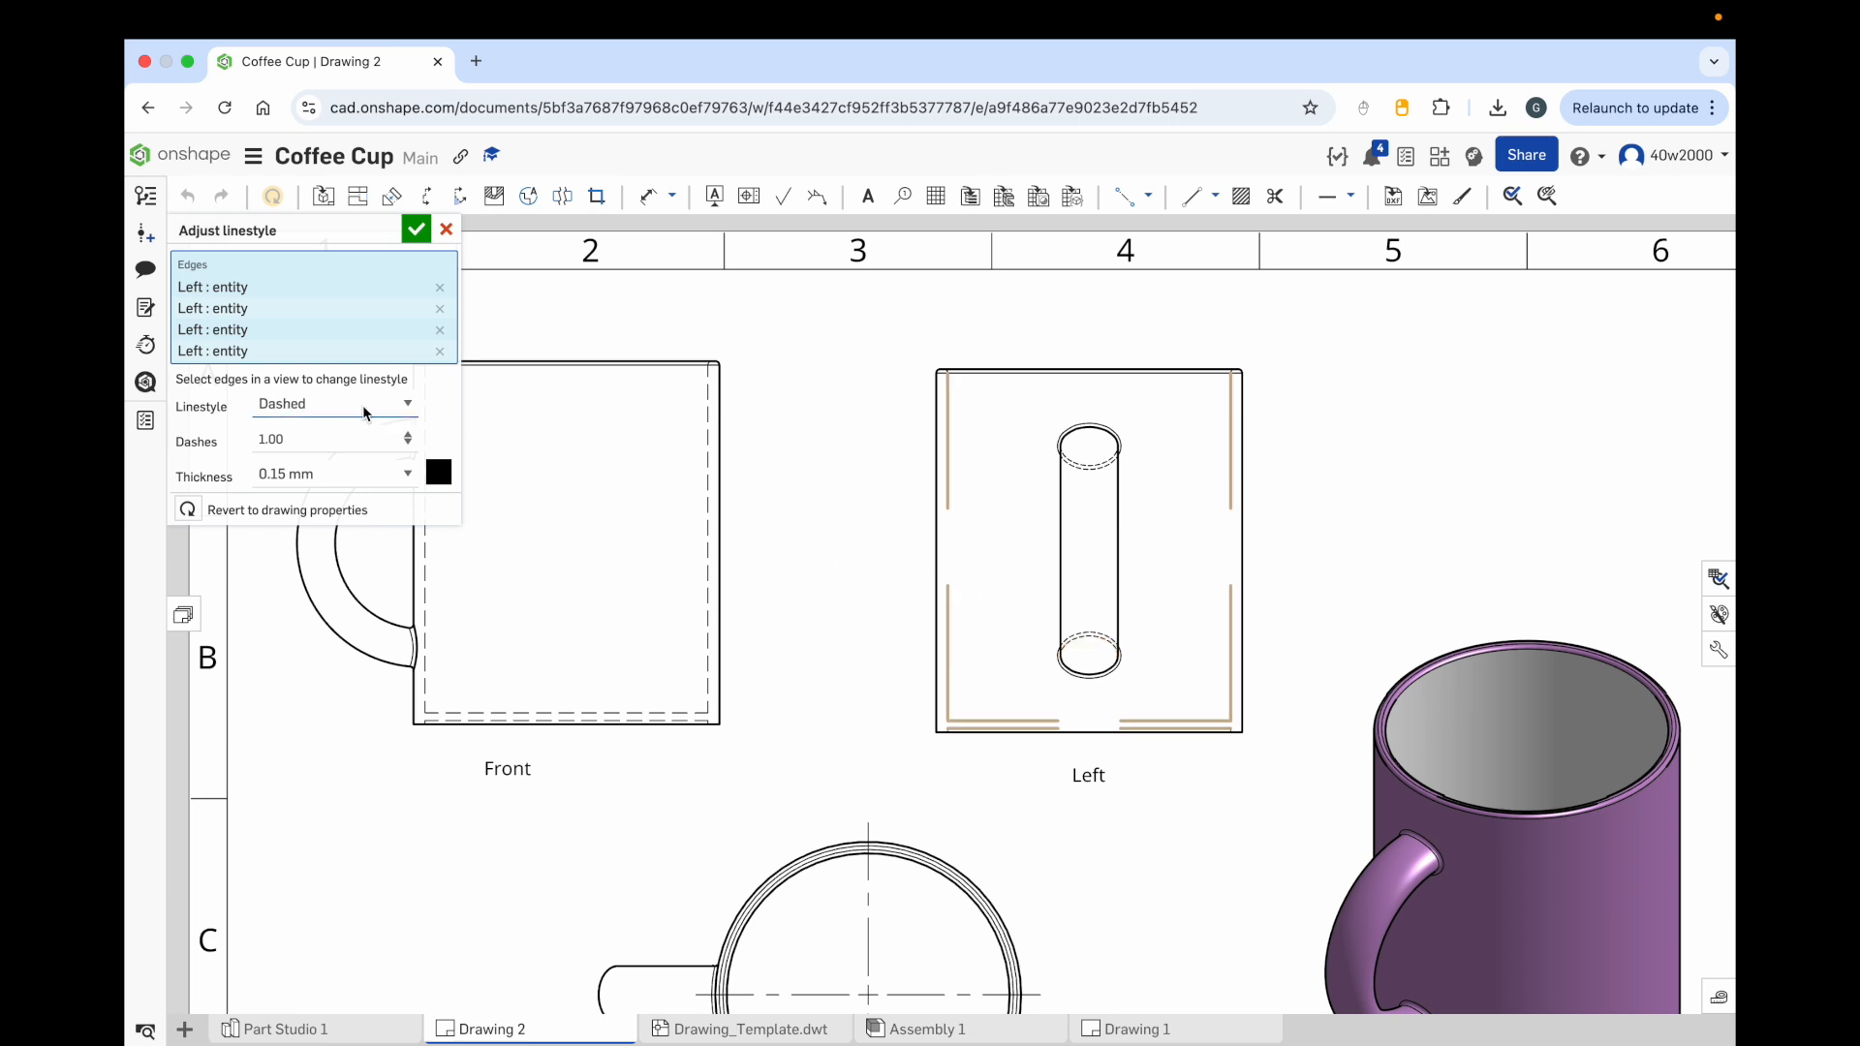
{"action": "left_click", "coordinate": [329, 441]}
{"action": "type", "text": "0.01"}
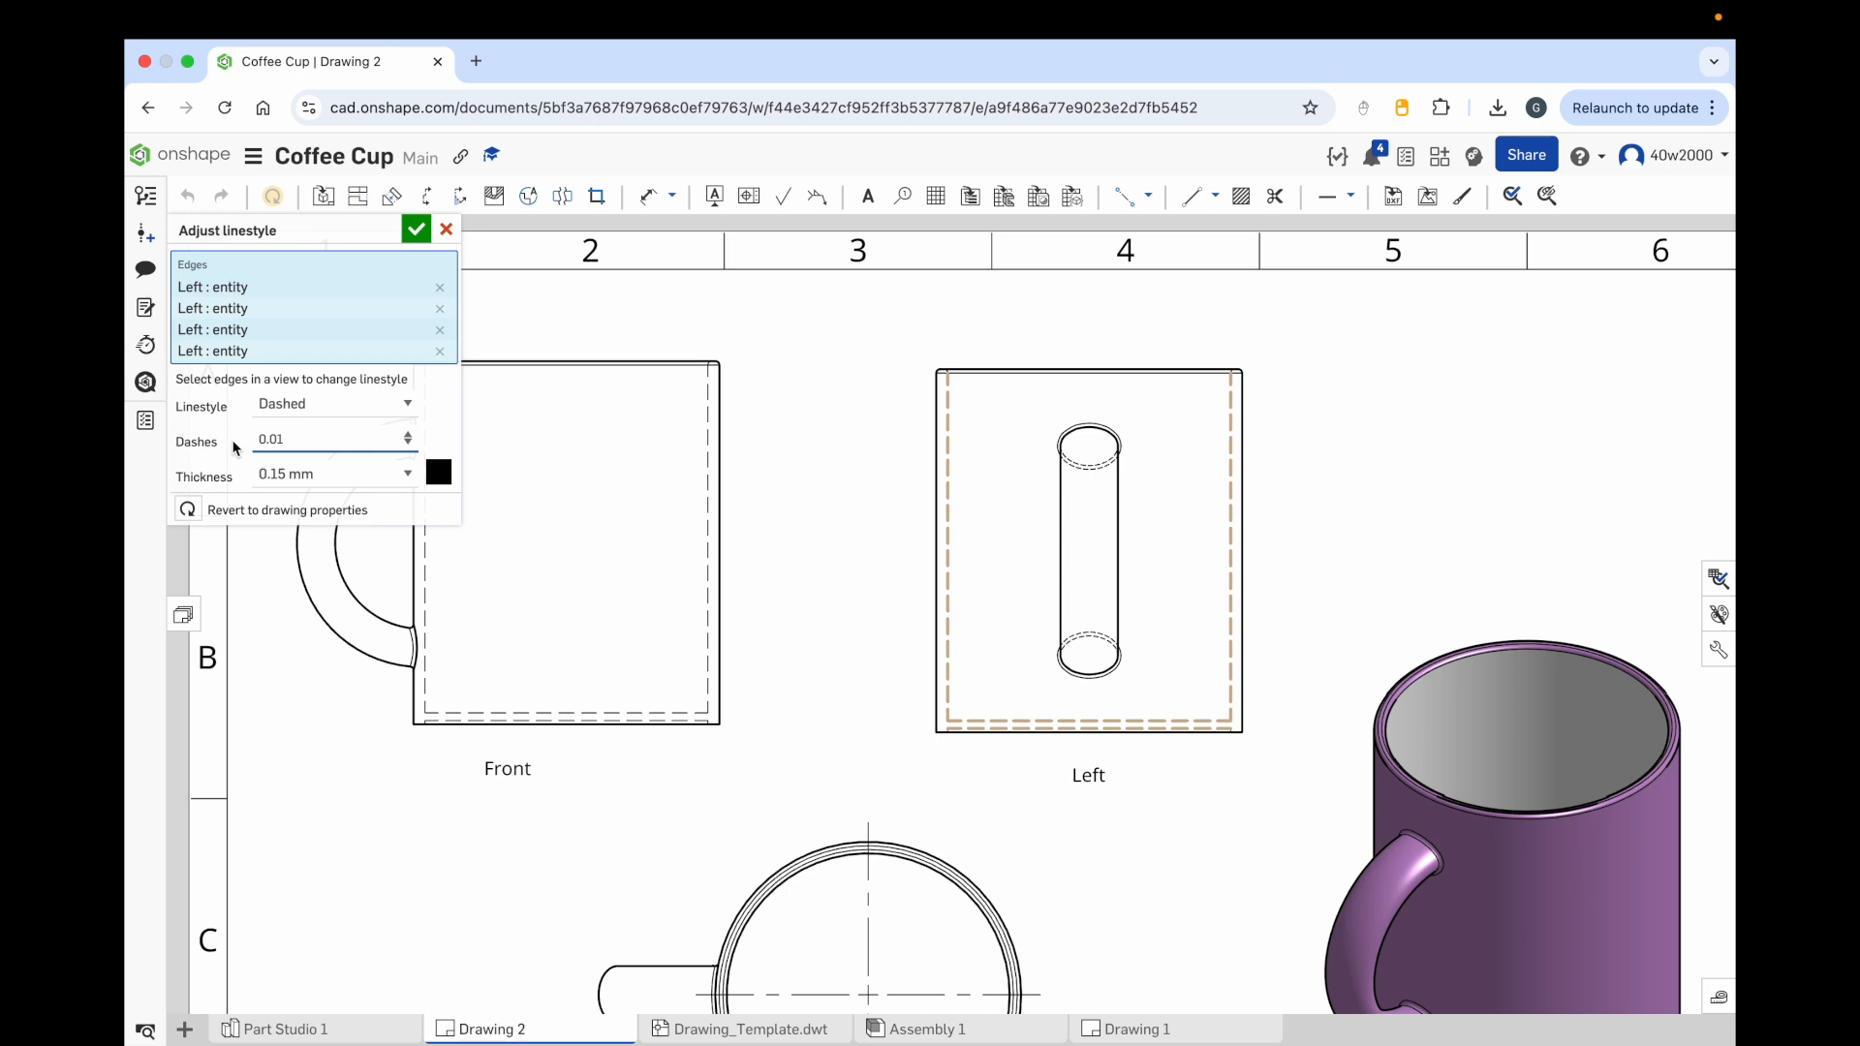
{"action": "left_click", "coordinate": [416, 231]}
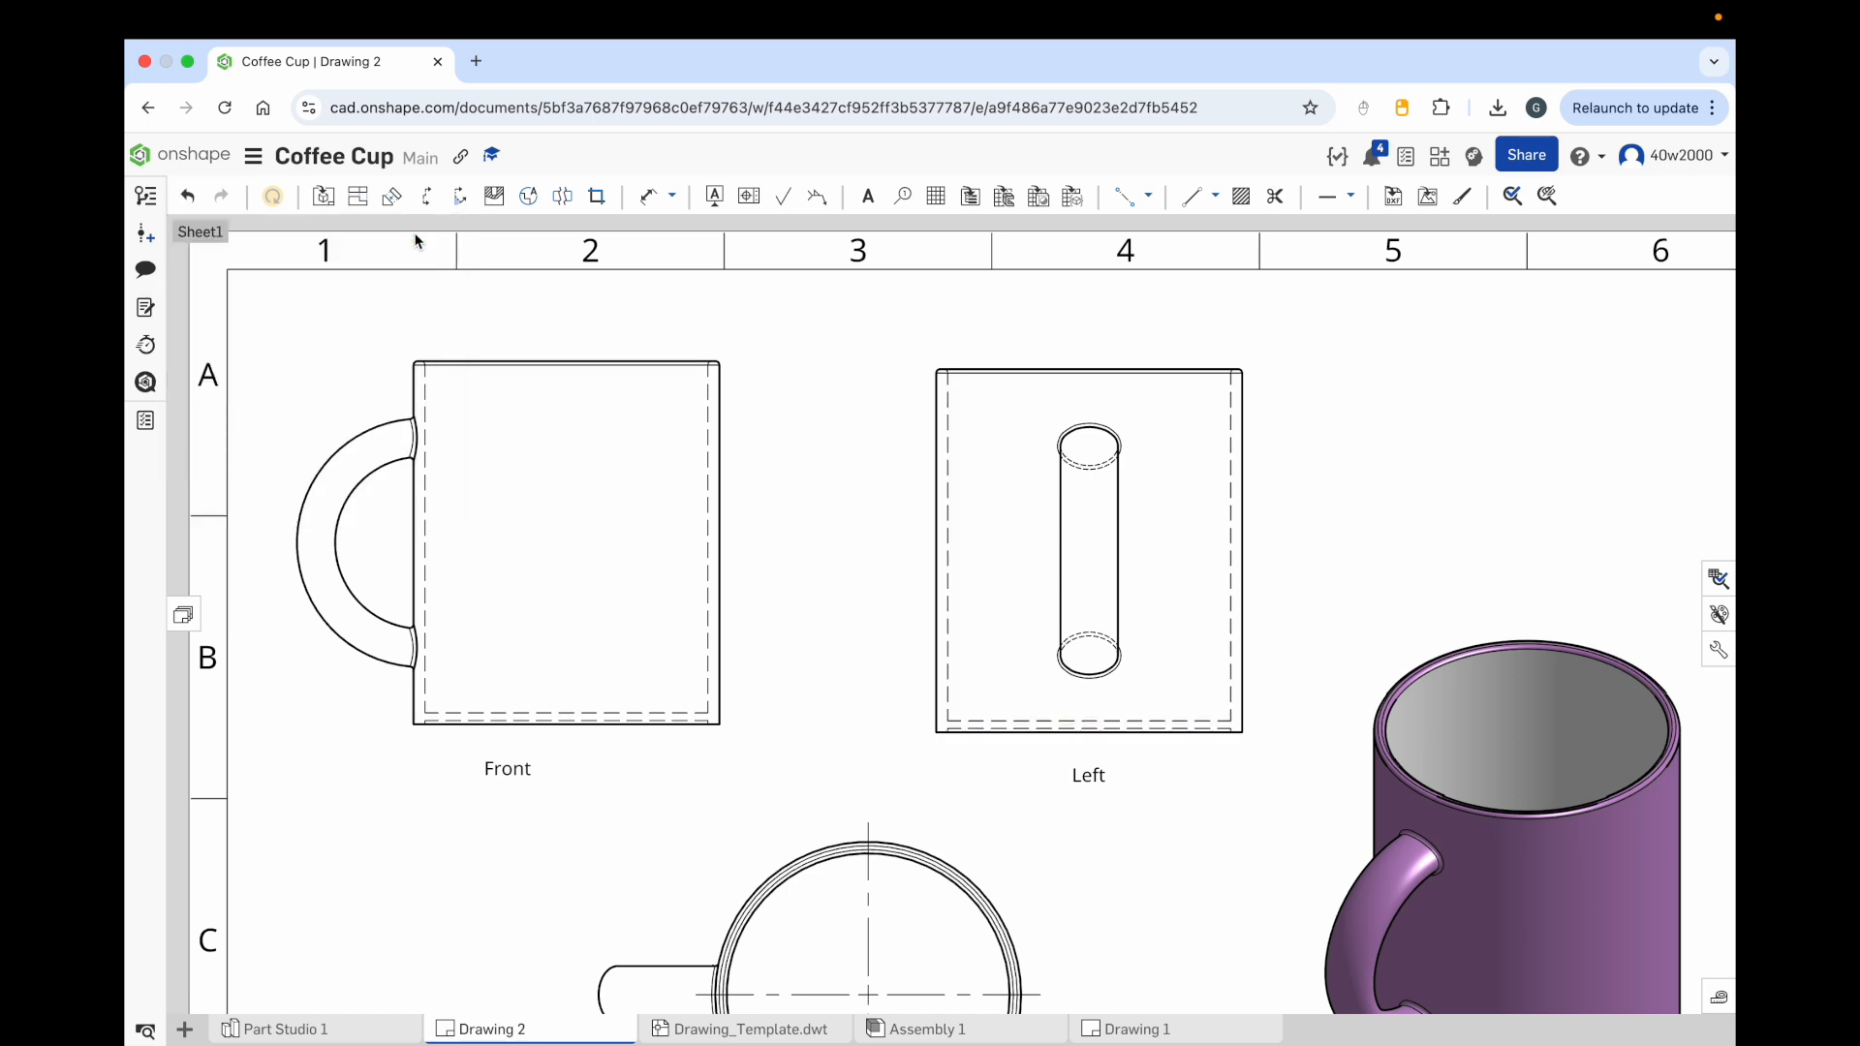
{"action": "scroll", "coordinate": [955, 588], "scroll_direction": "down", "scroll_amount": 5}
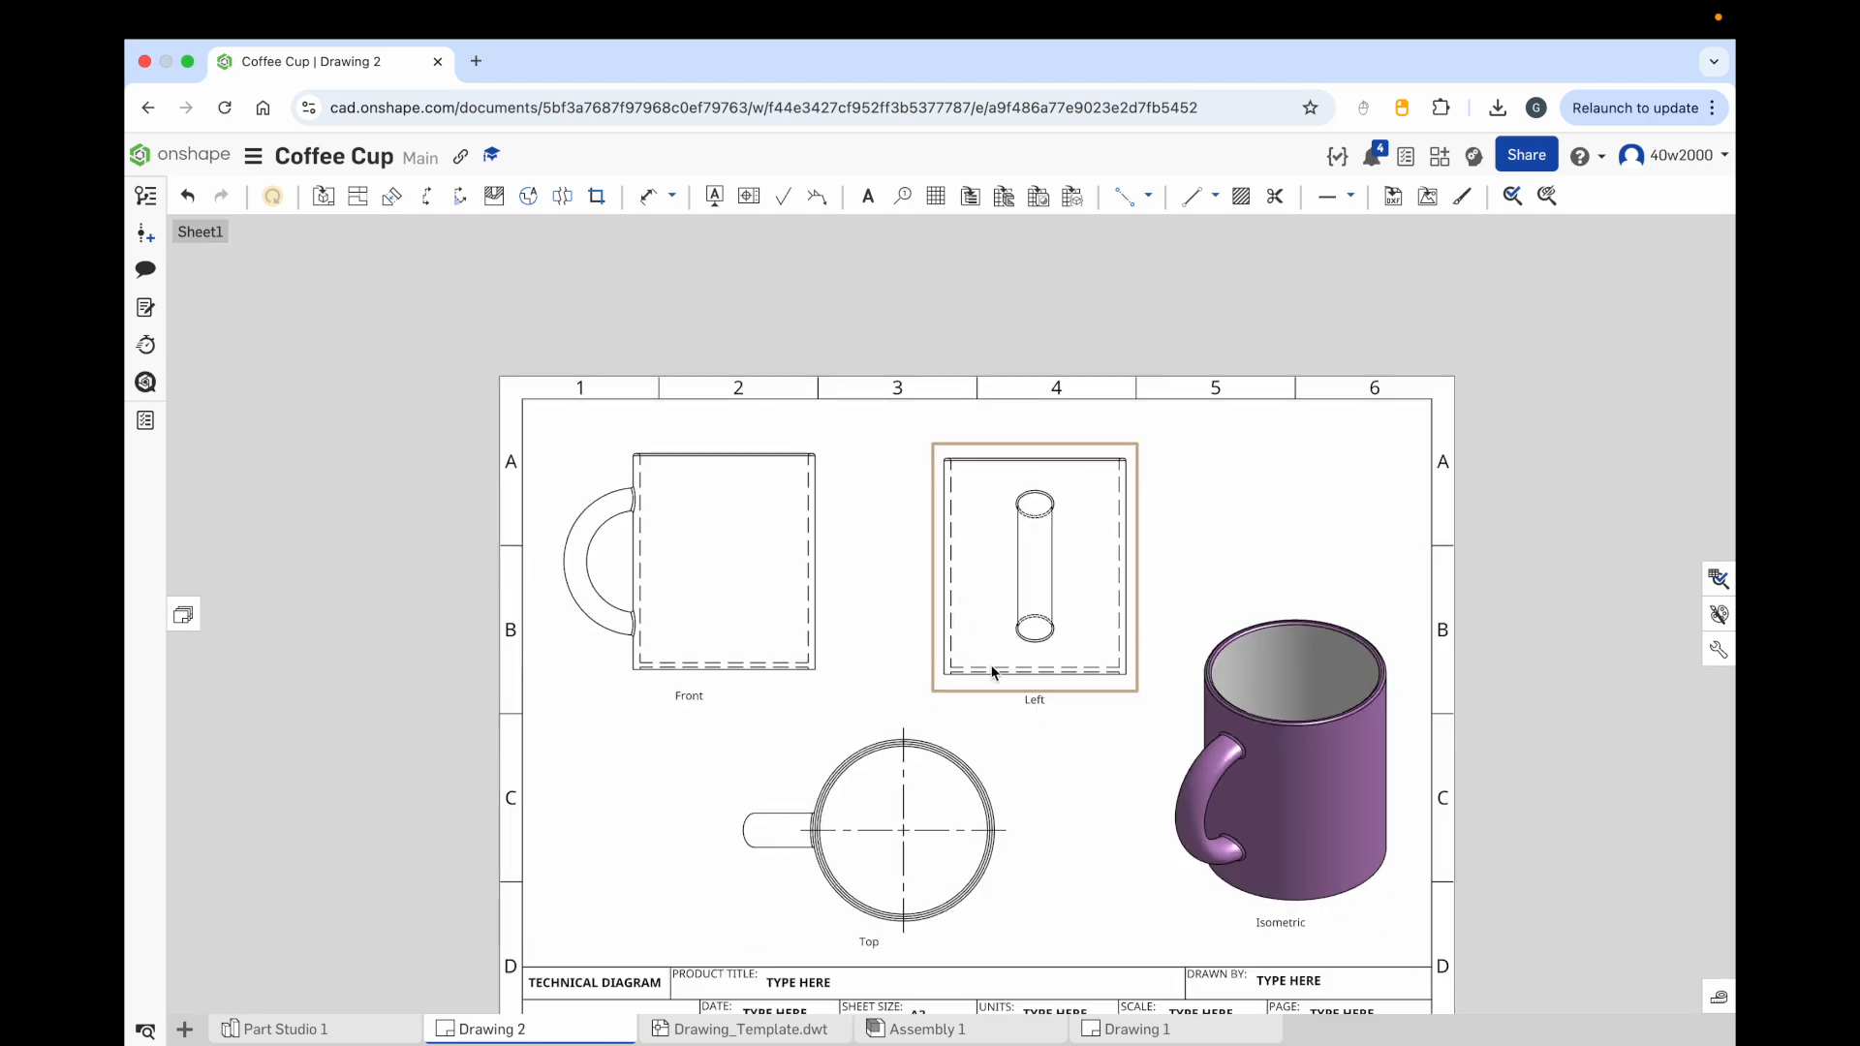
{"action": "middle_click_drag", "start_coordinate": [996, 672], "coordinate": [1007, 579]}
{"action": "scroll", "coordinate": [991, 550], "scroll_direction": "up", "scroll_amount": 4}
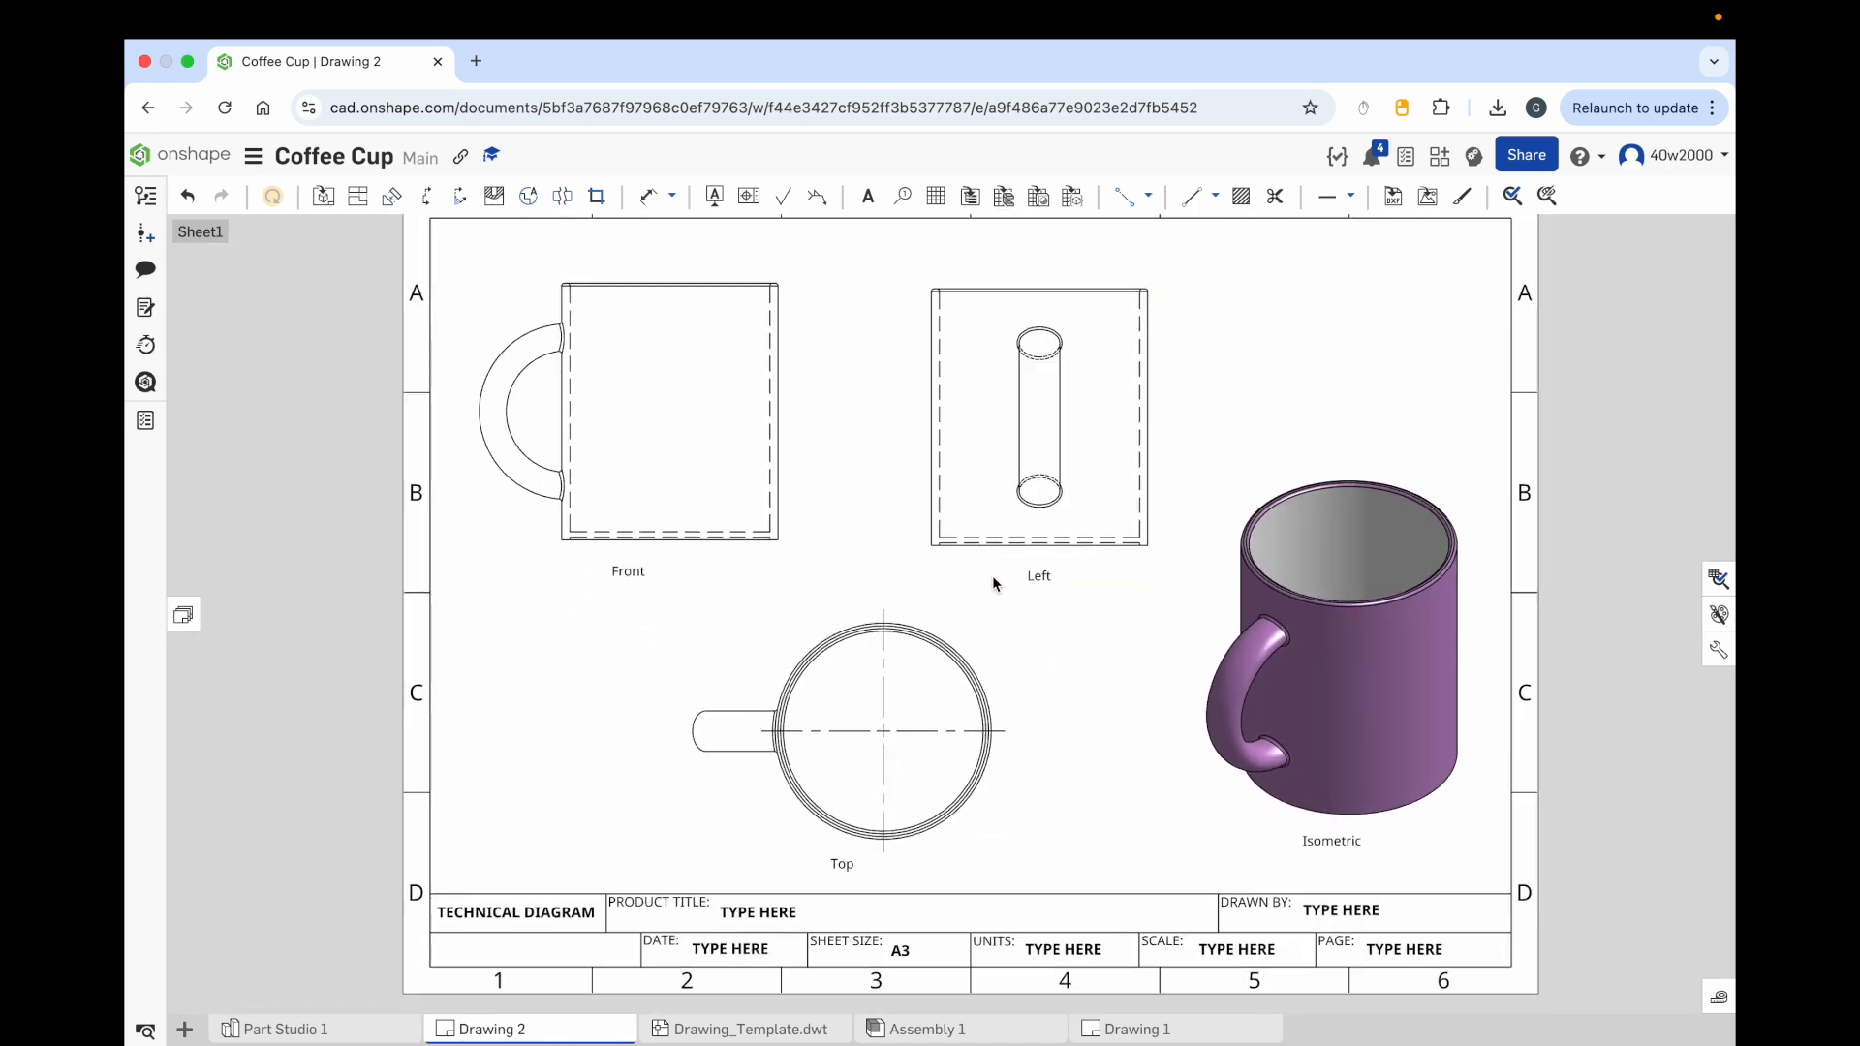
{"action": "middle_click_drag", "start_coordinate": [991, 598], "coordinate": [984, 614]}
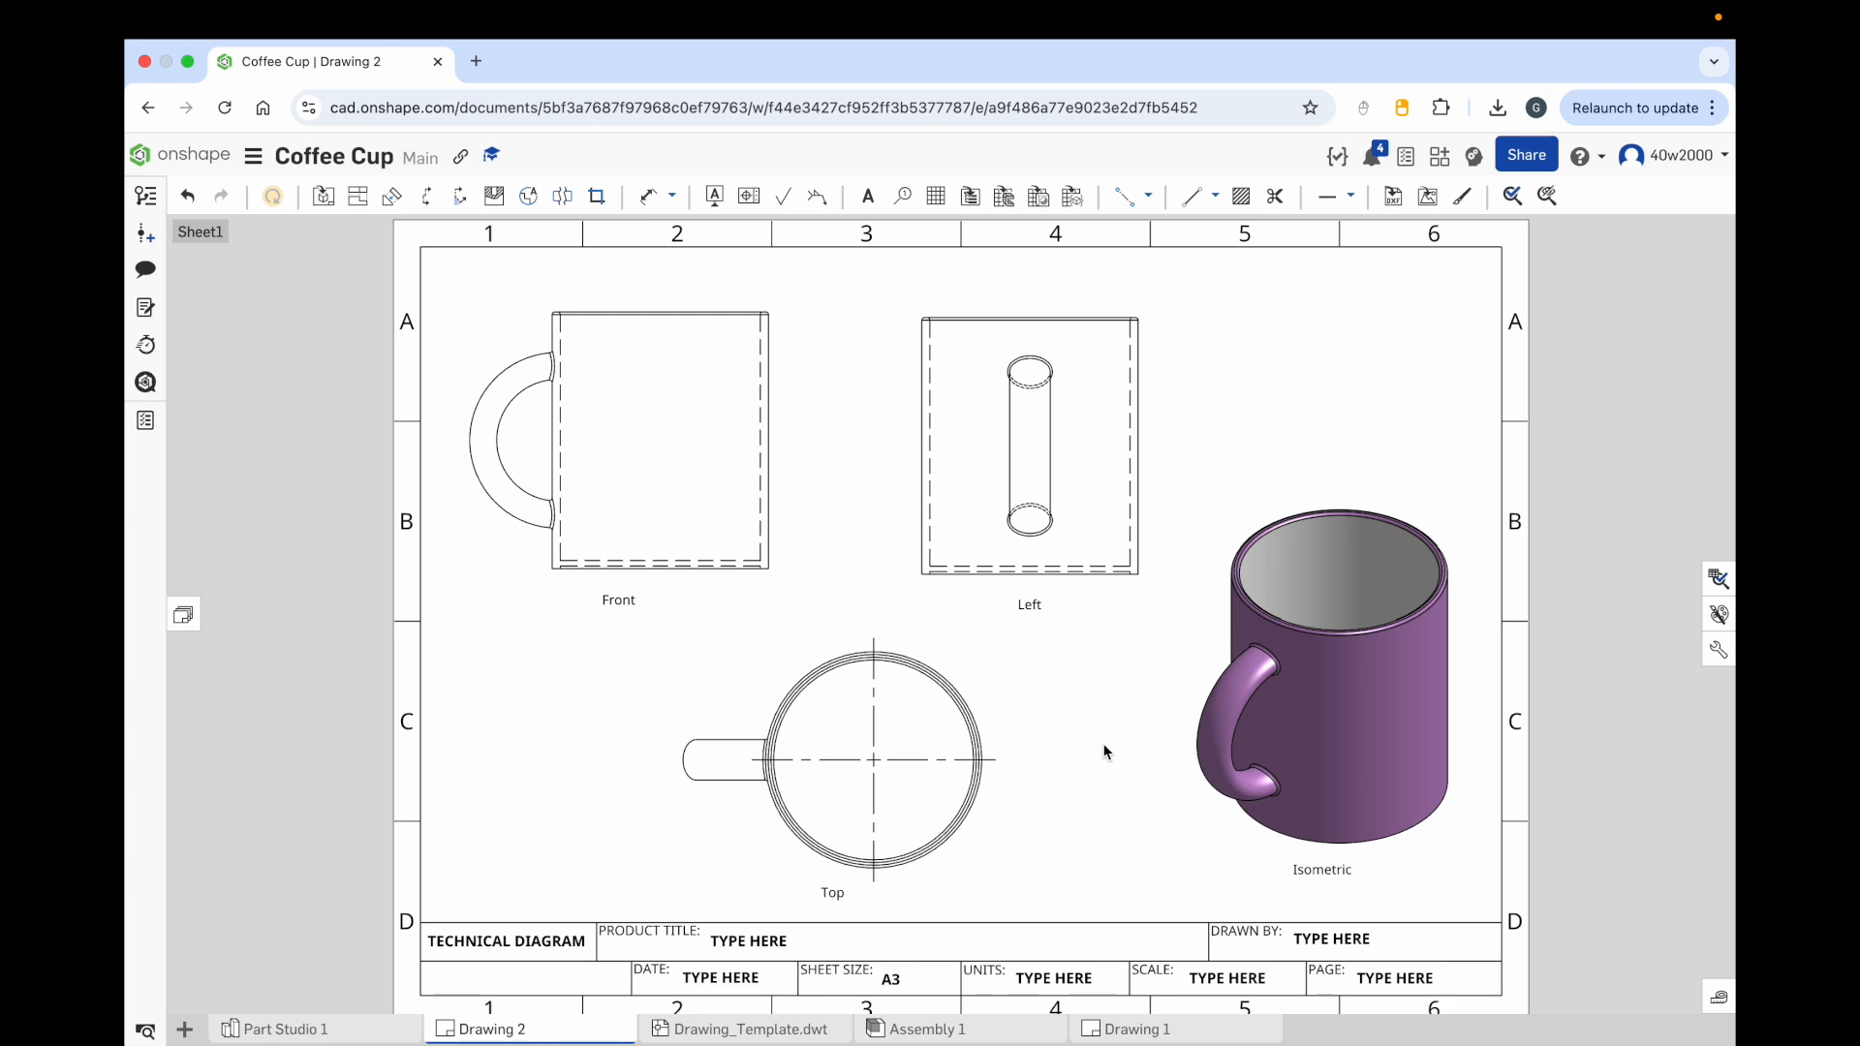
Step: Dimension the front view's overall width and height
{"action": "left_click", "coordinate": [651, 203]}
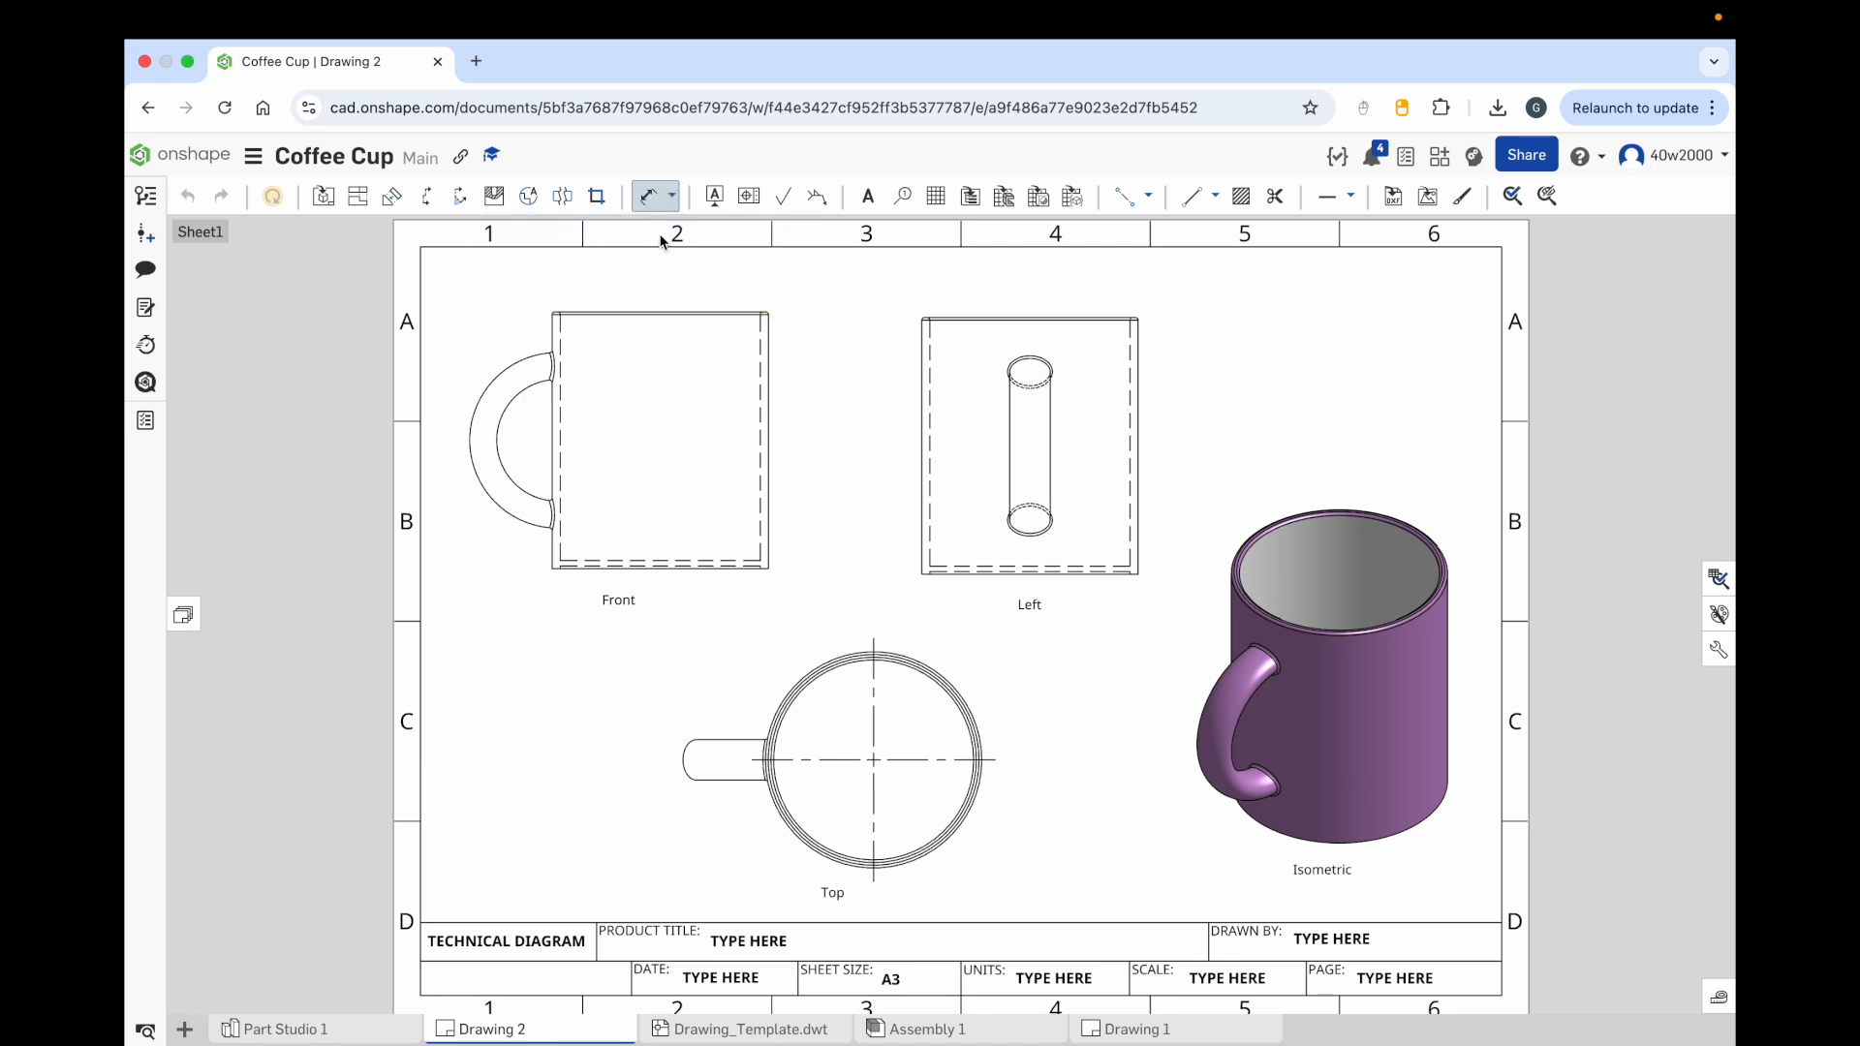
{"action": "scroll", "coordinate": [636, 282], "scroll_direction": "up", "scroll_amount": 5}
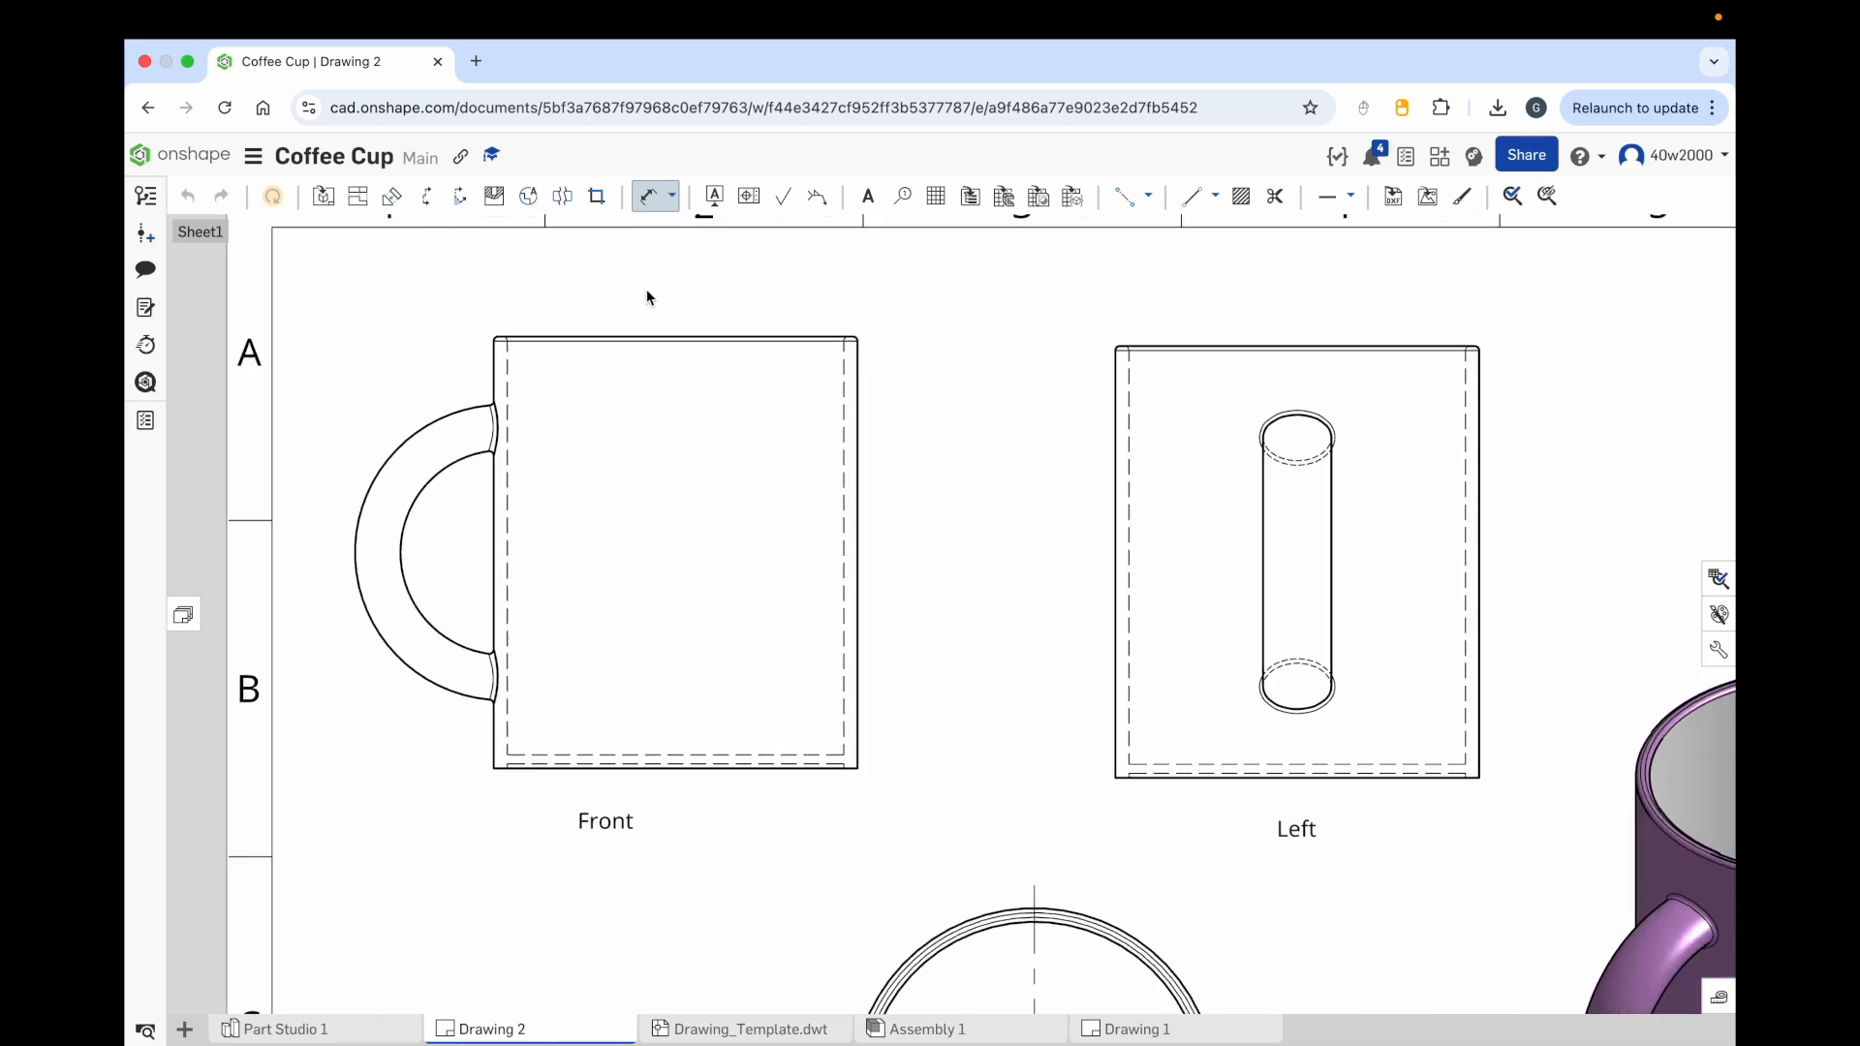
{"action": "left_click", "coordinate": [651, 346]}
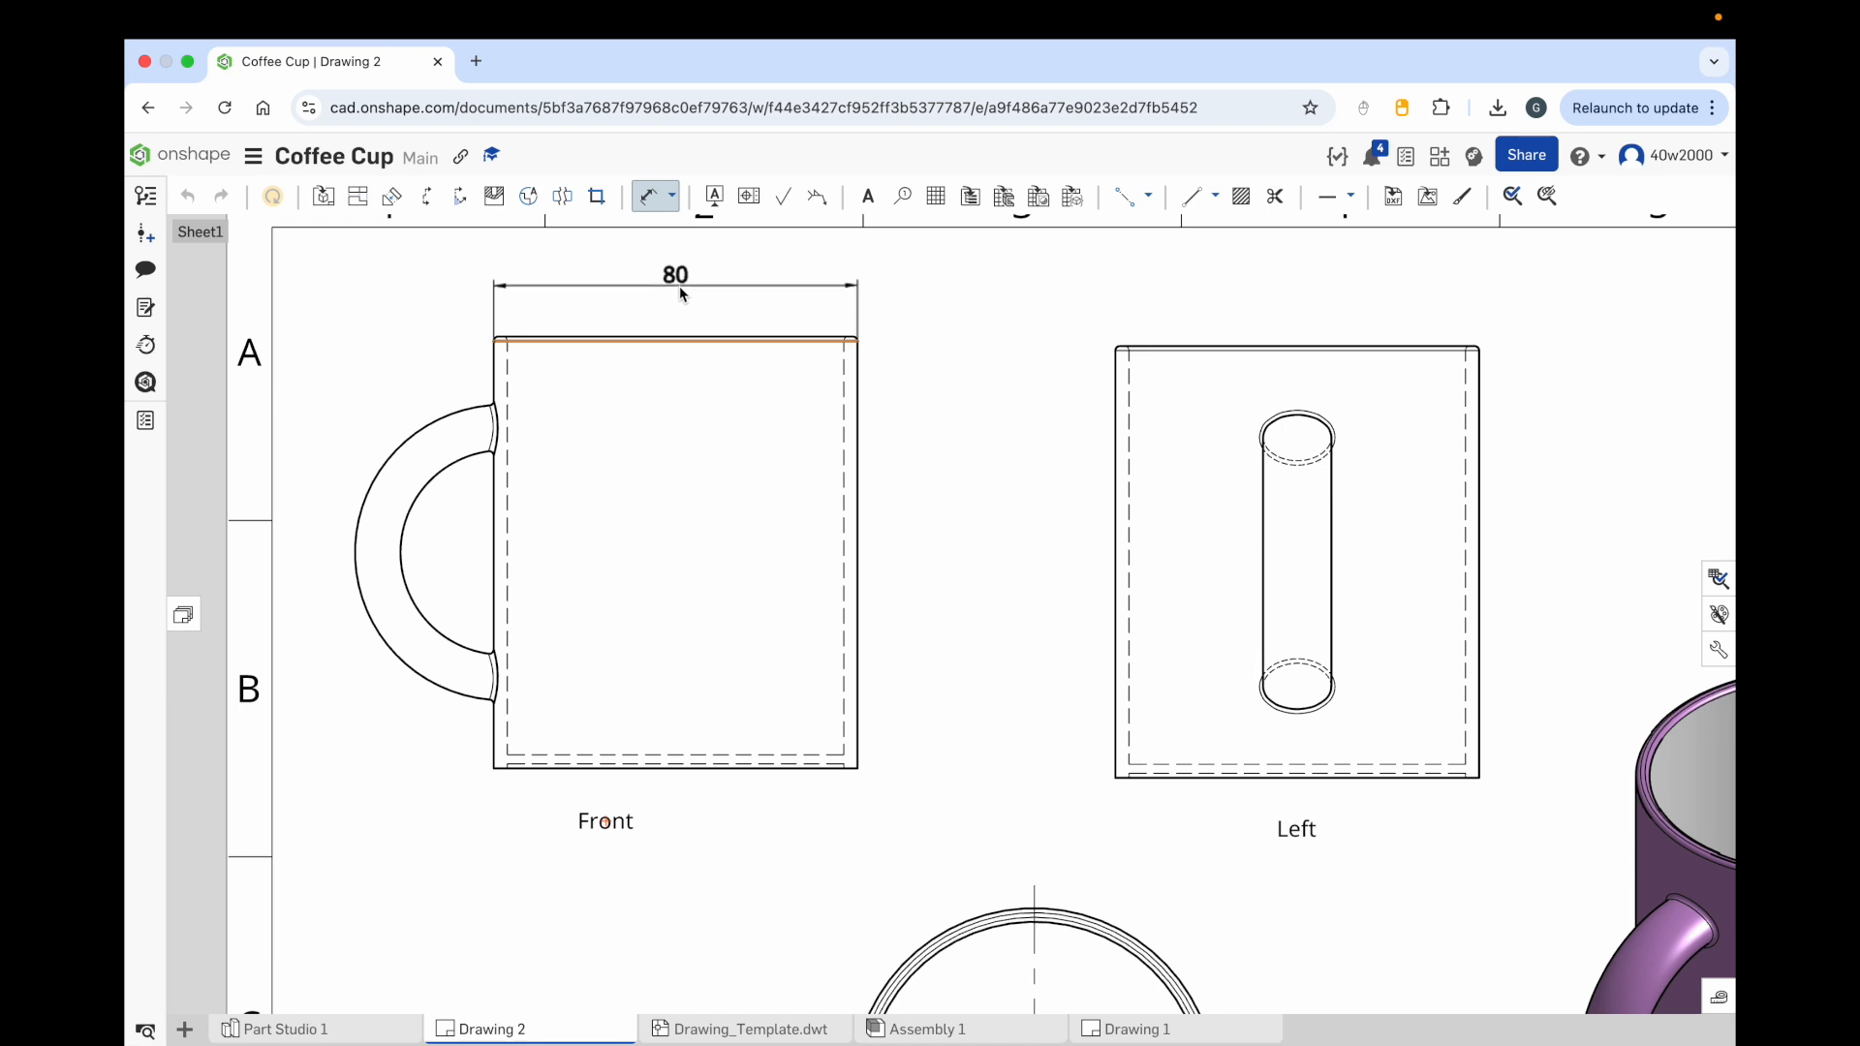
{"action": "left_click", "coordinate": [680, 289]}
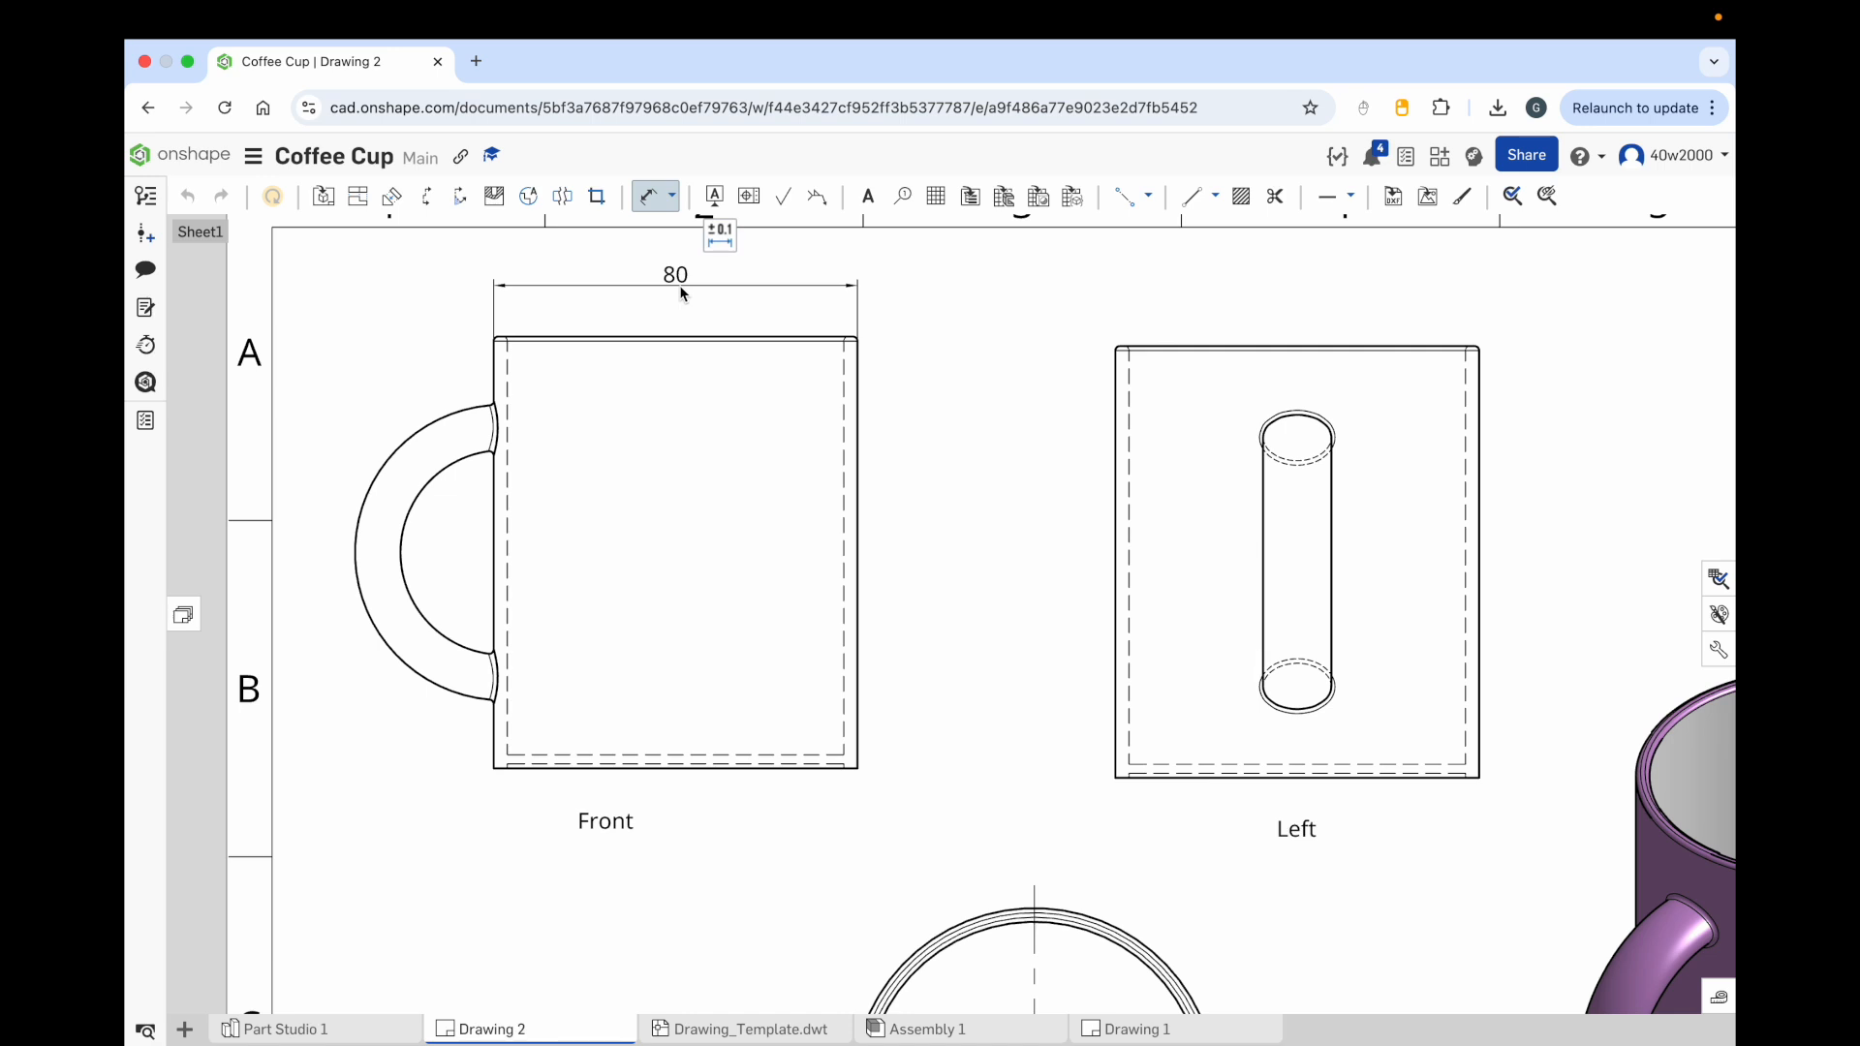
{"action": "left_click", "coordinate": [861, 423]}
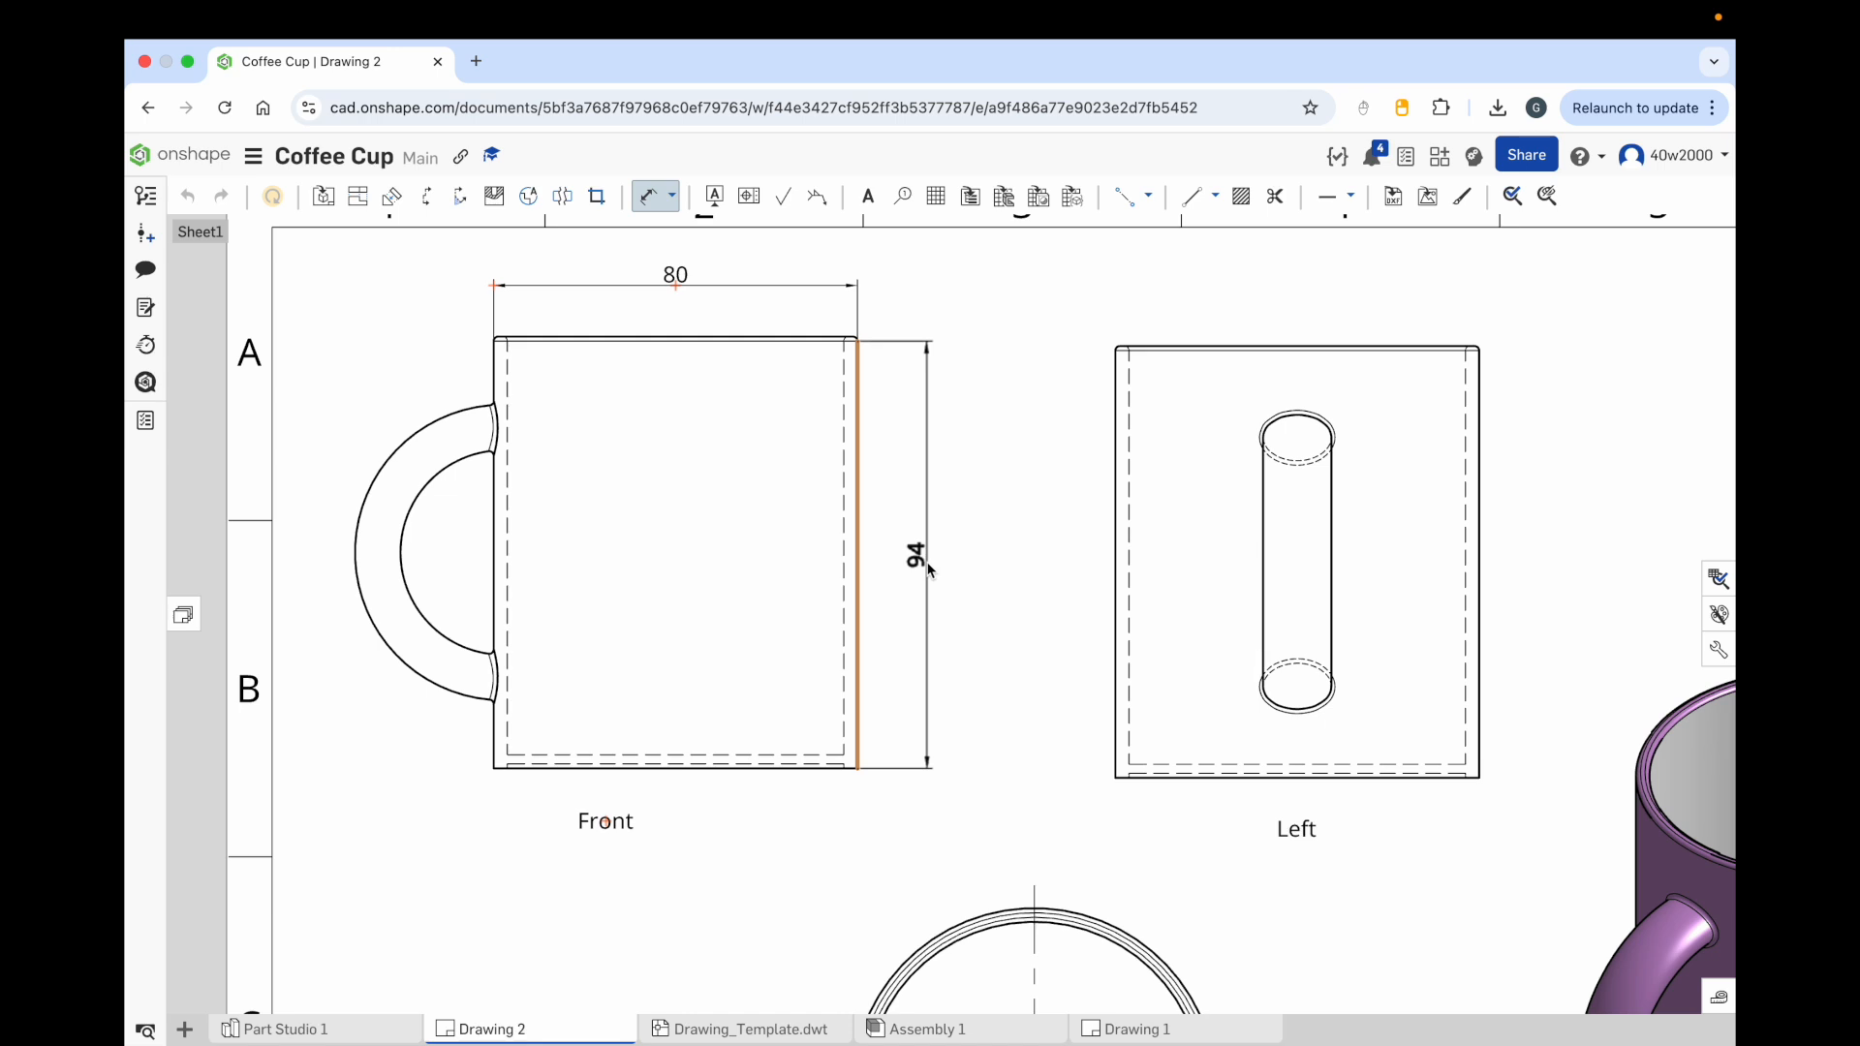
{"action": "left_click", "coordinate": [928, 570]}
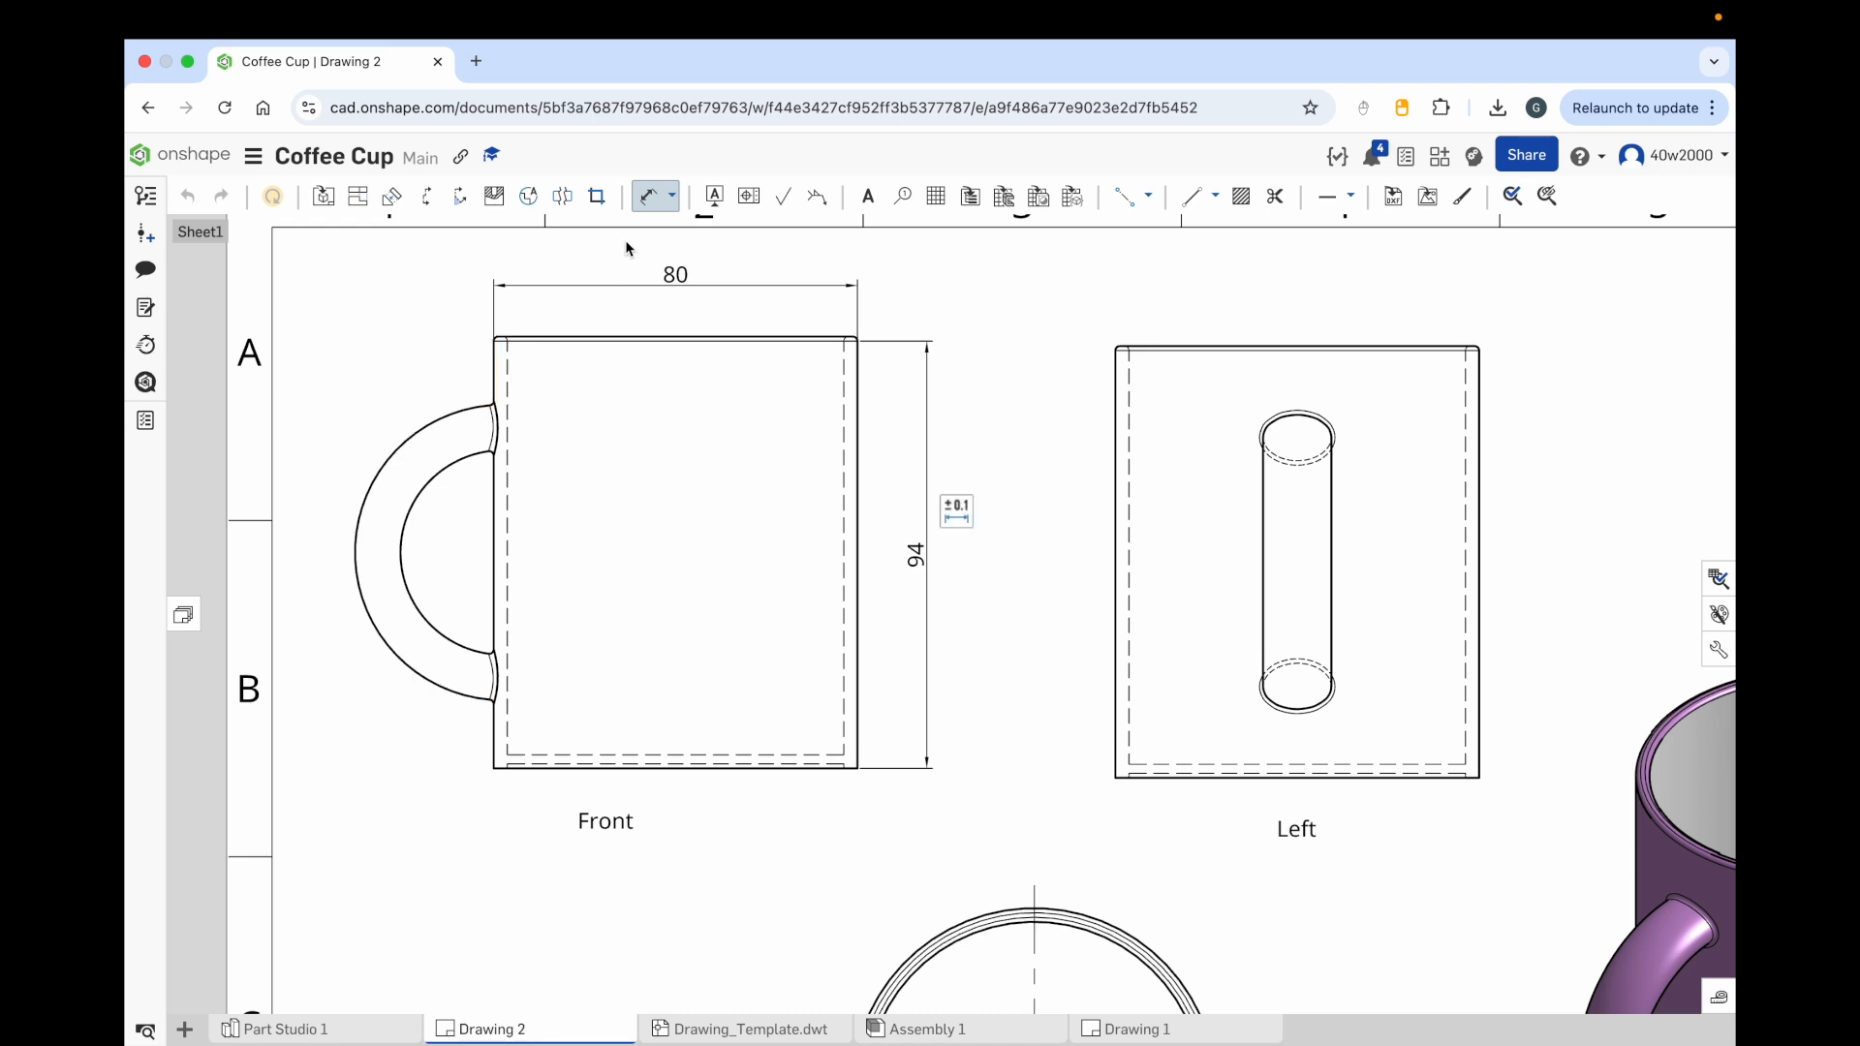
Step: Add a 2 point linear dimension for the handle's height between its top and bottom attachment points
{"action": "left_click", "coordinate": [673, 201]}
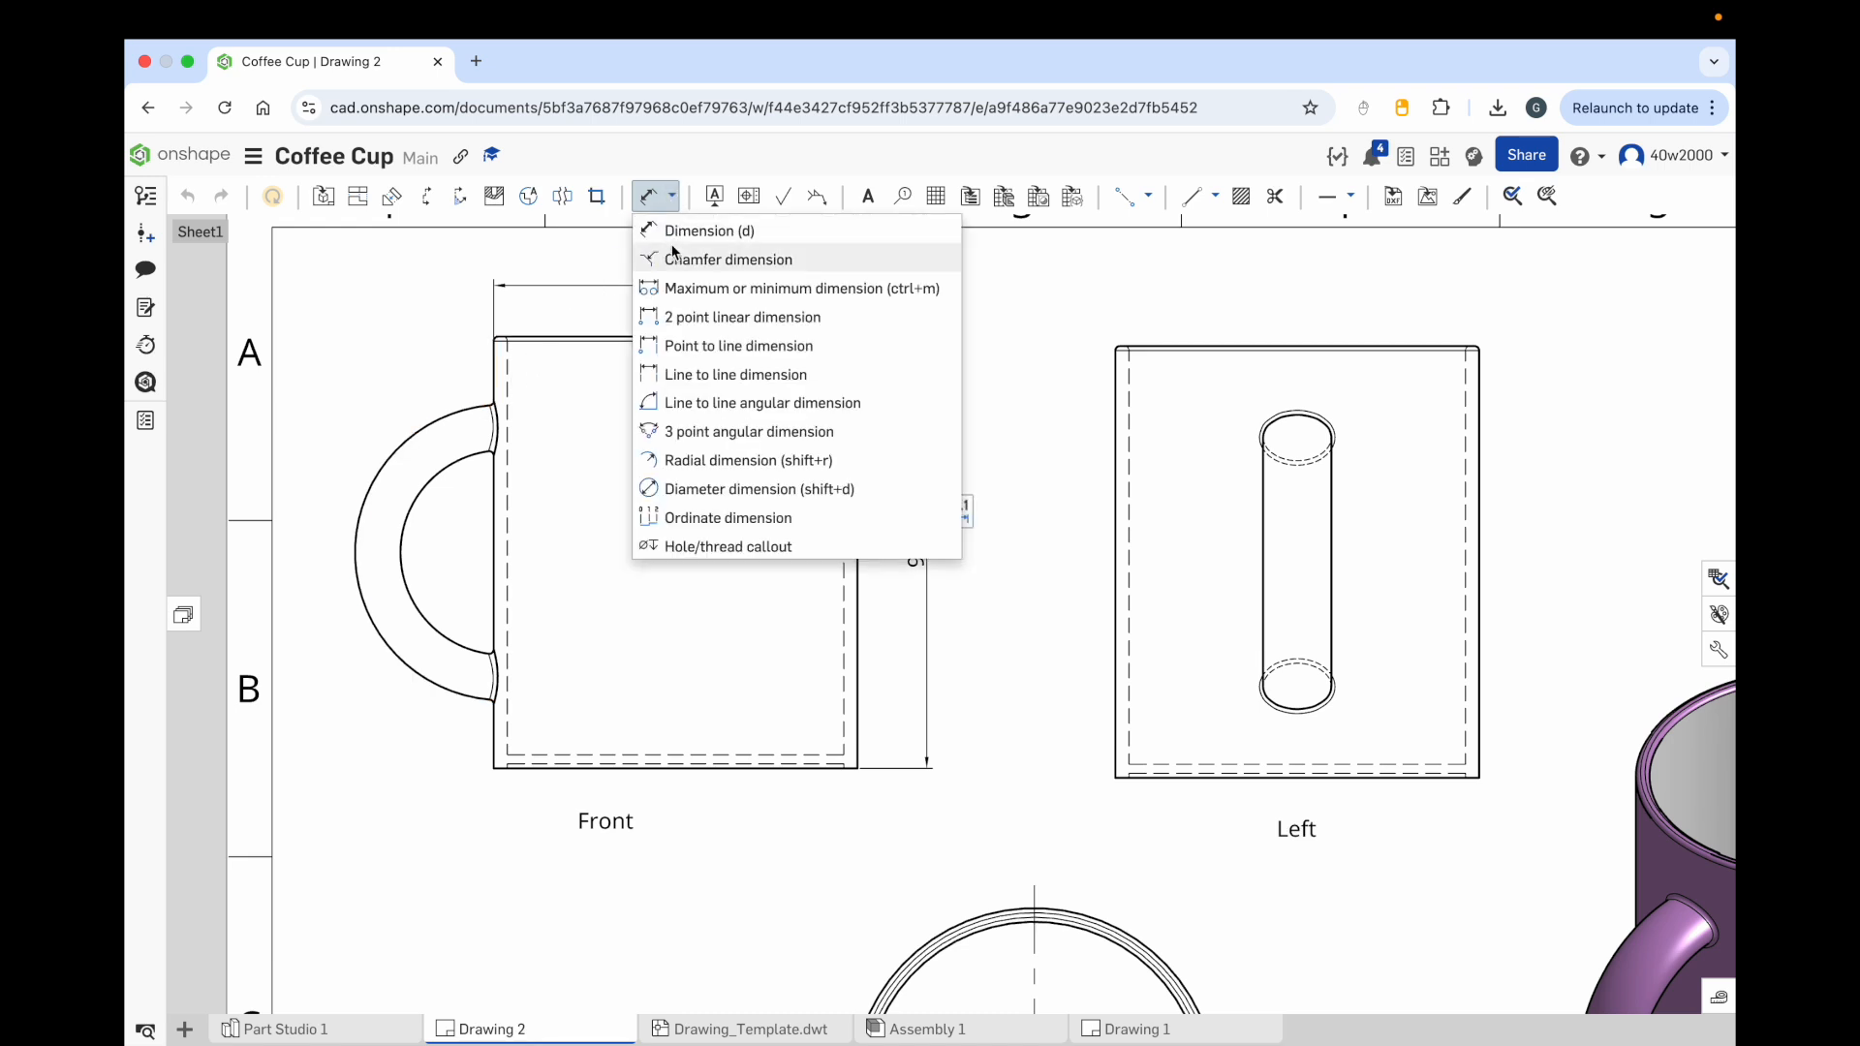
{"action": "left_click", "coordinate": [719, 320]}
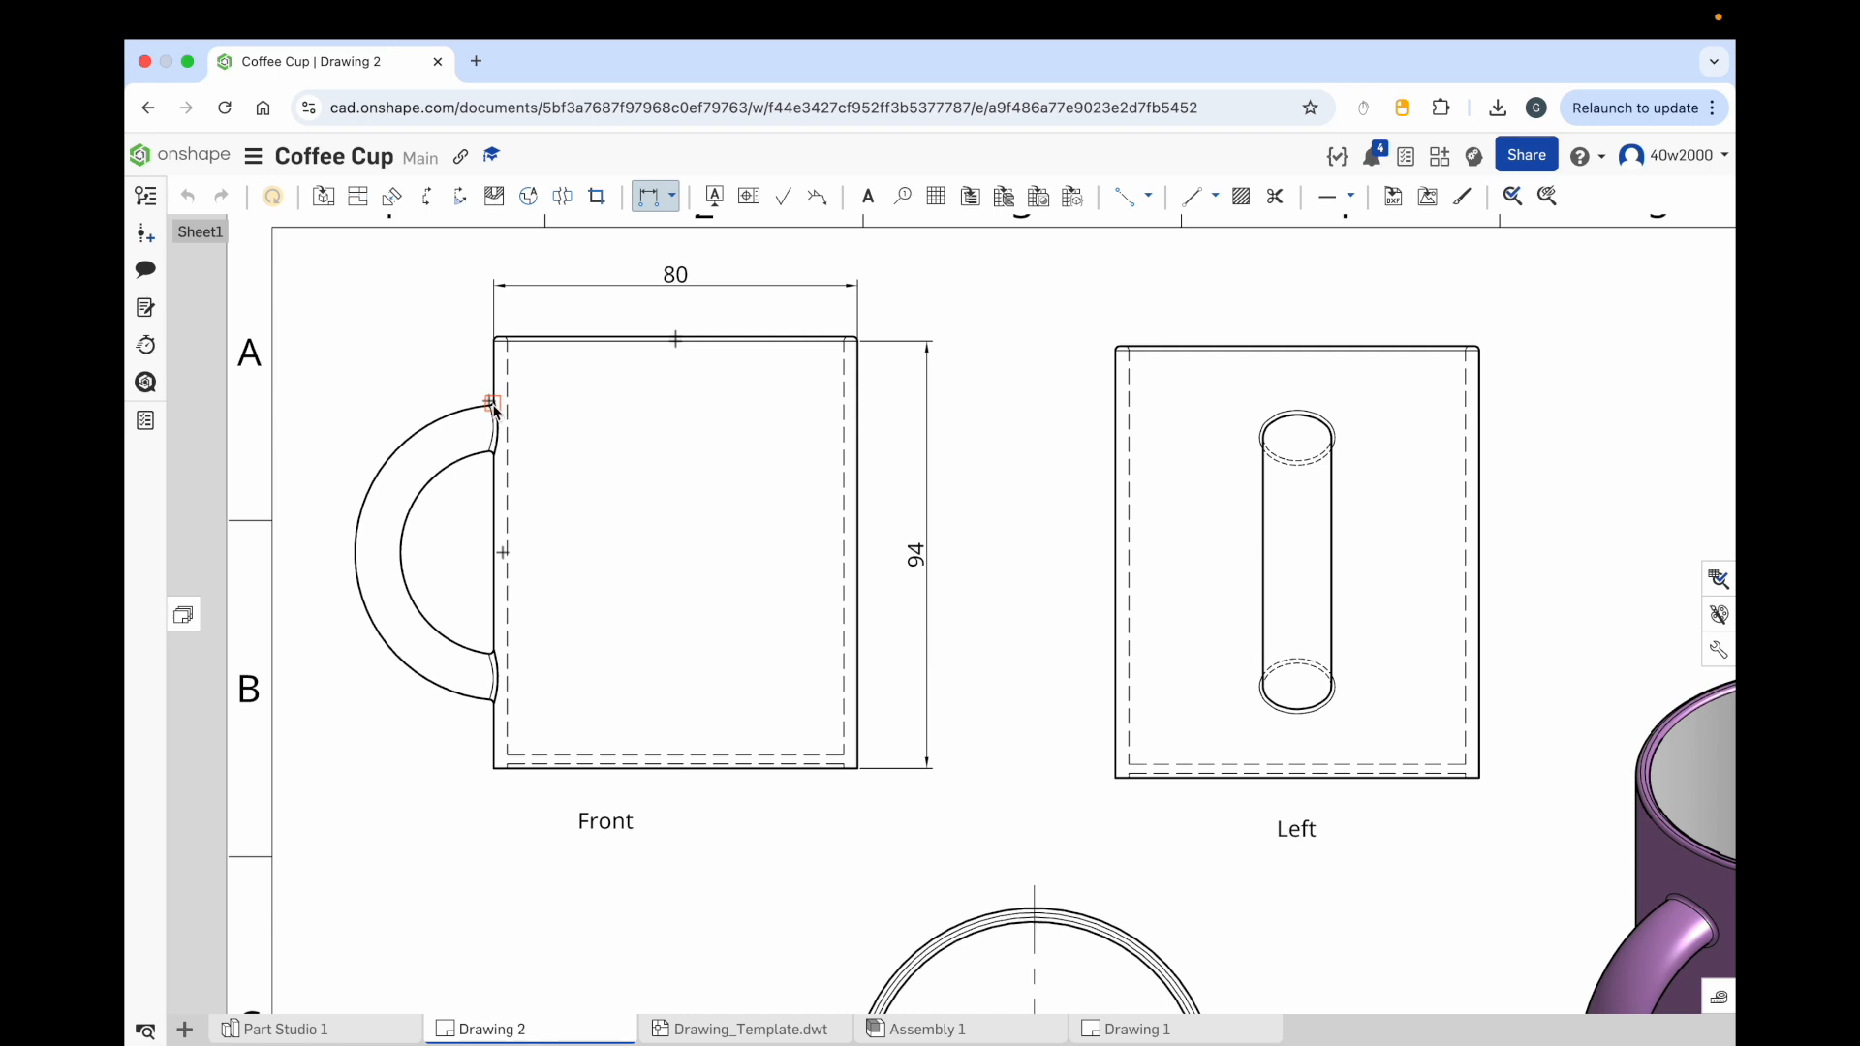
{"action": "scroll", "coordinate": [494, 402], "scroll_direction": "up", "scroll_amount": 2}
{"action": "scroll", "coordinate": [494, 406], "scroll_direction": "up", "scroll_amount": 3}
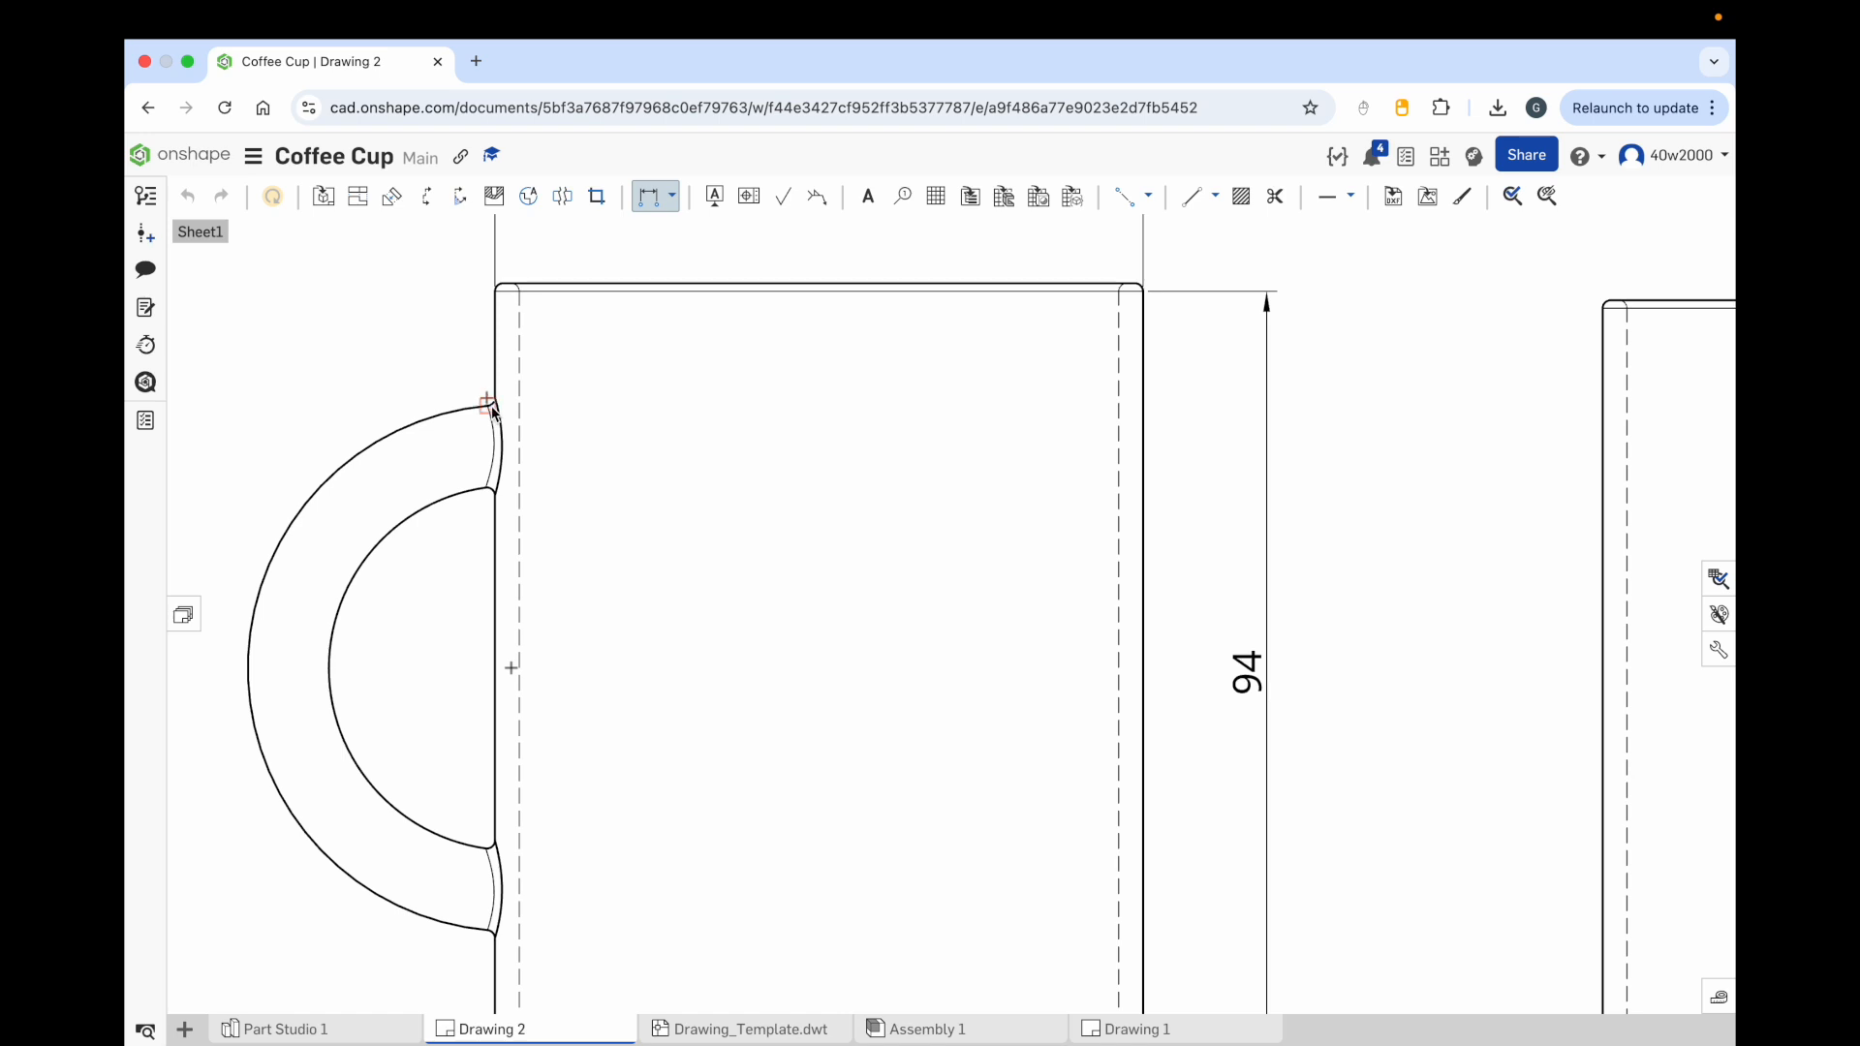
{"action": "left_click", "coordinate": [488, 406]}
{"action": "left_click", "coordinate": [488, 932]}
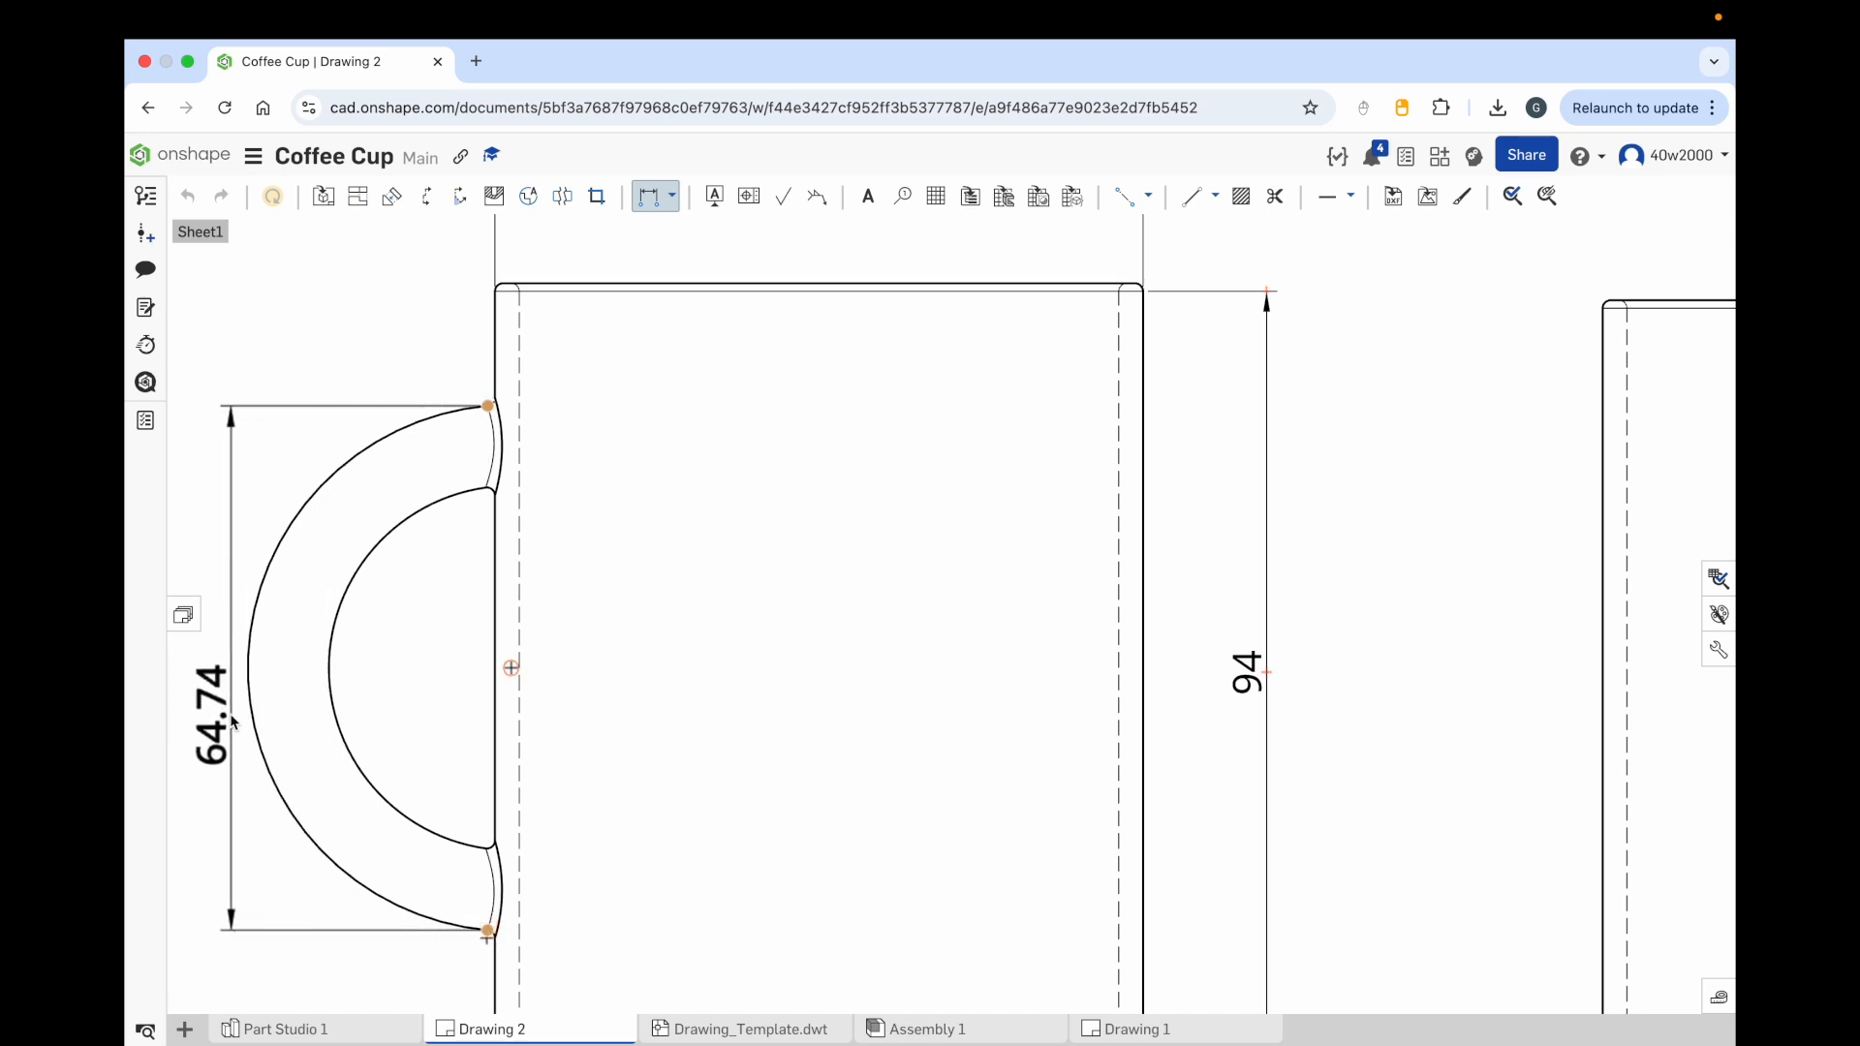
{"action": "left_click", "coordinate": [219, 664]}
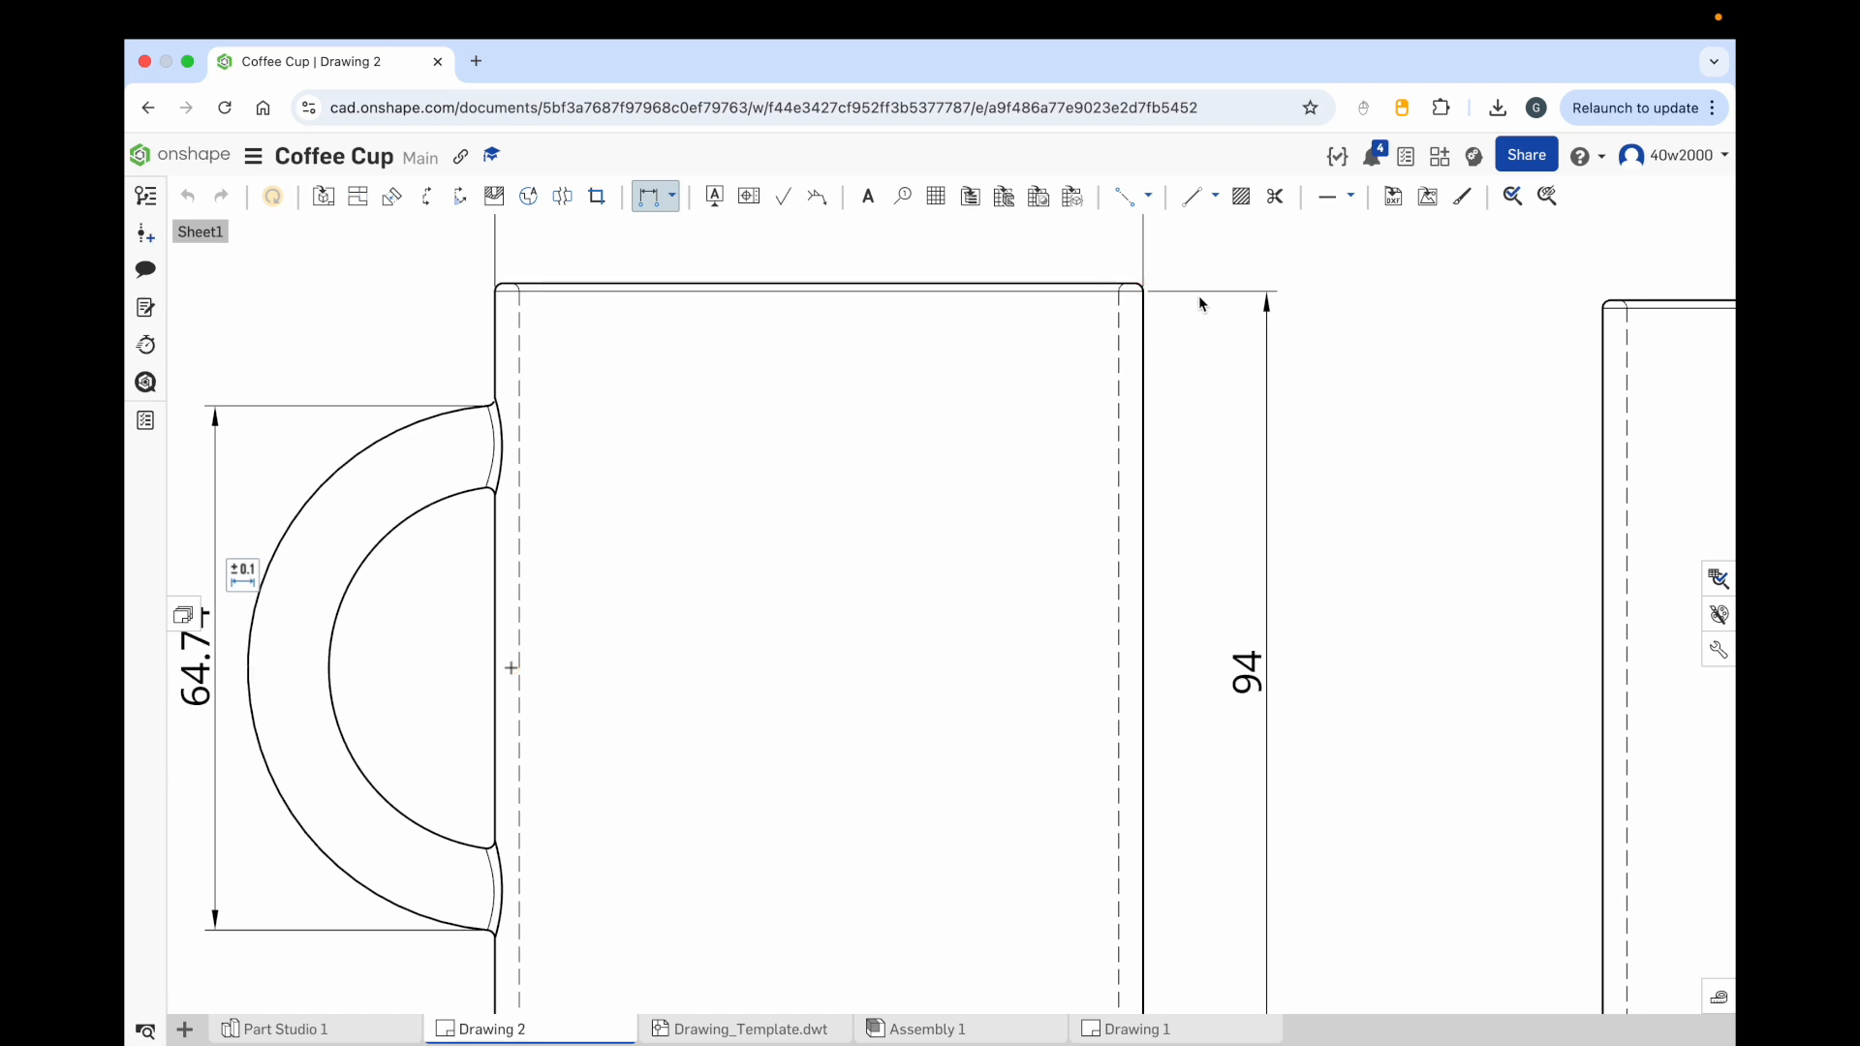
Step: Place sketch points on the handle's inner and outer curves at its leftmost extent
{"action": "left_click", "coordinate": [1351, 199]}
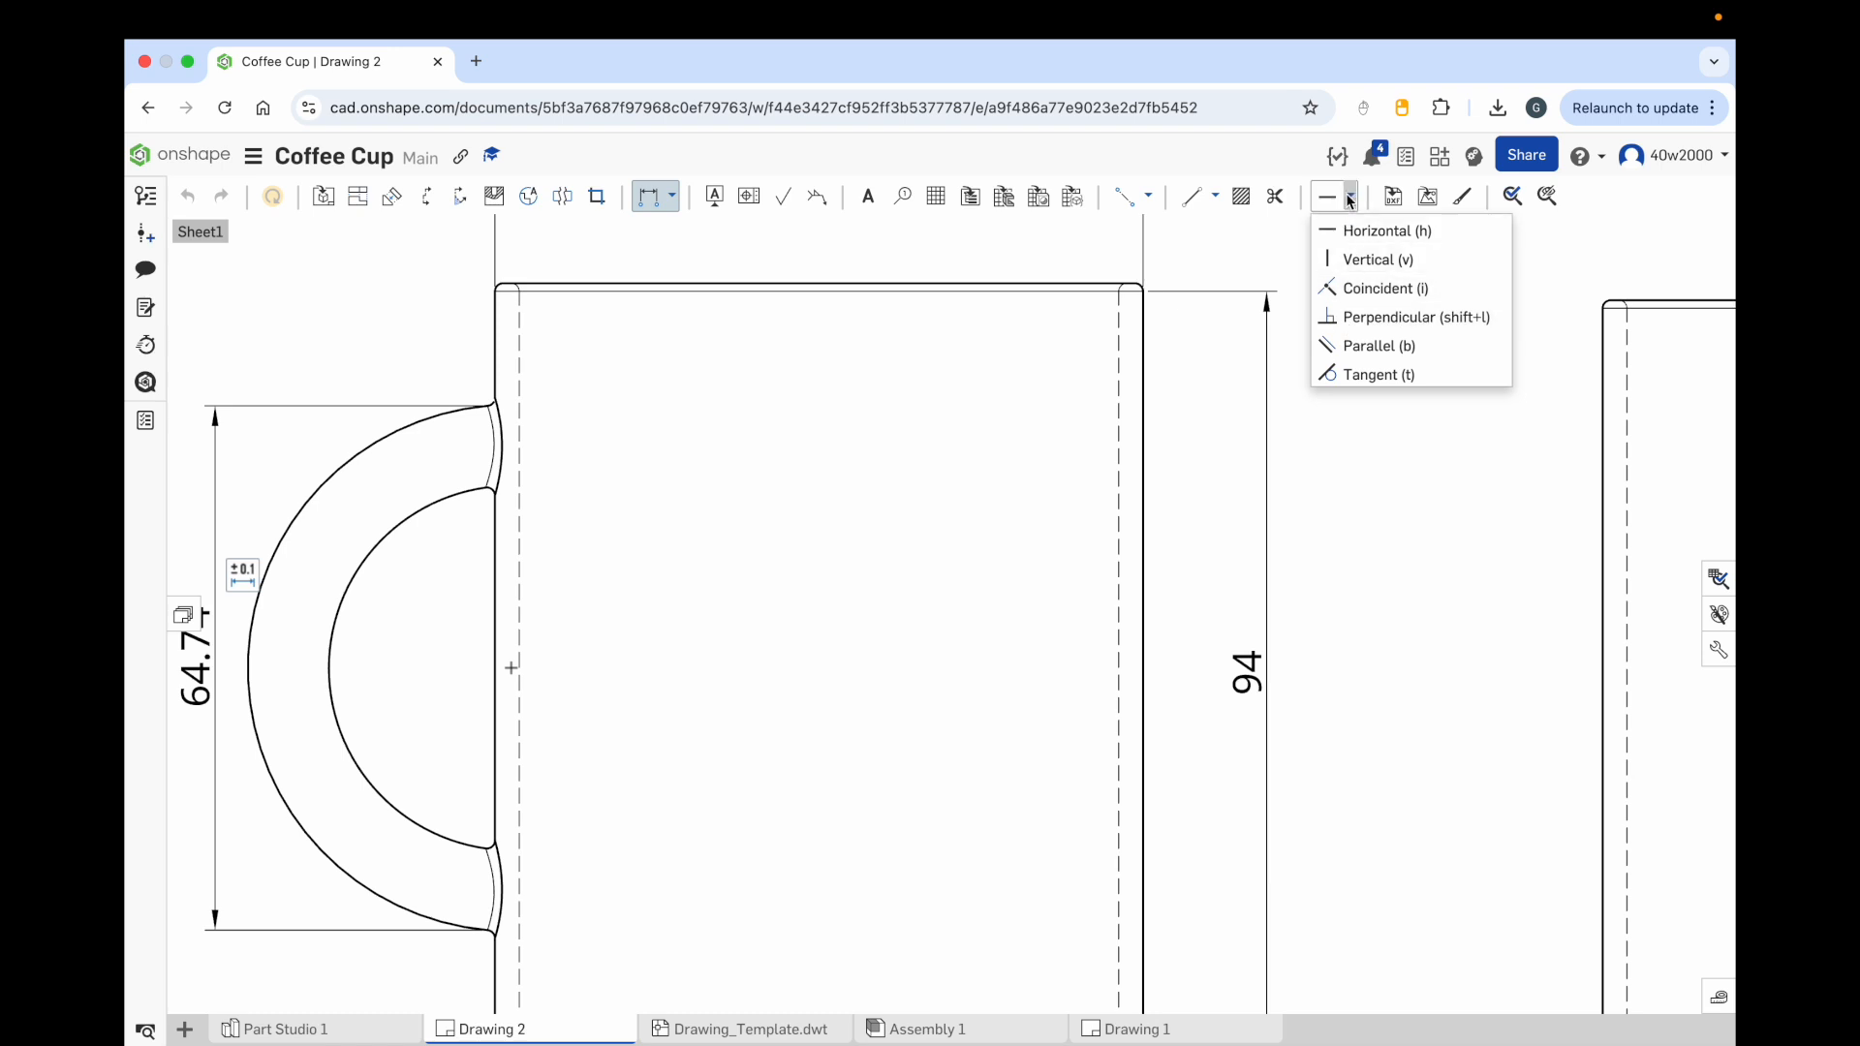
{"action": "left_click", "coordinate": [1216, 198]}
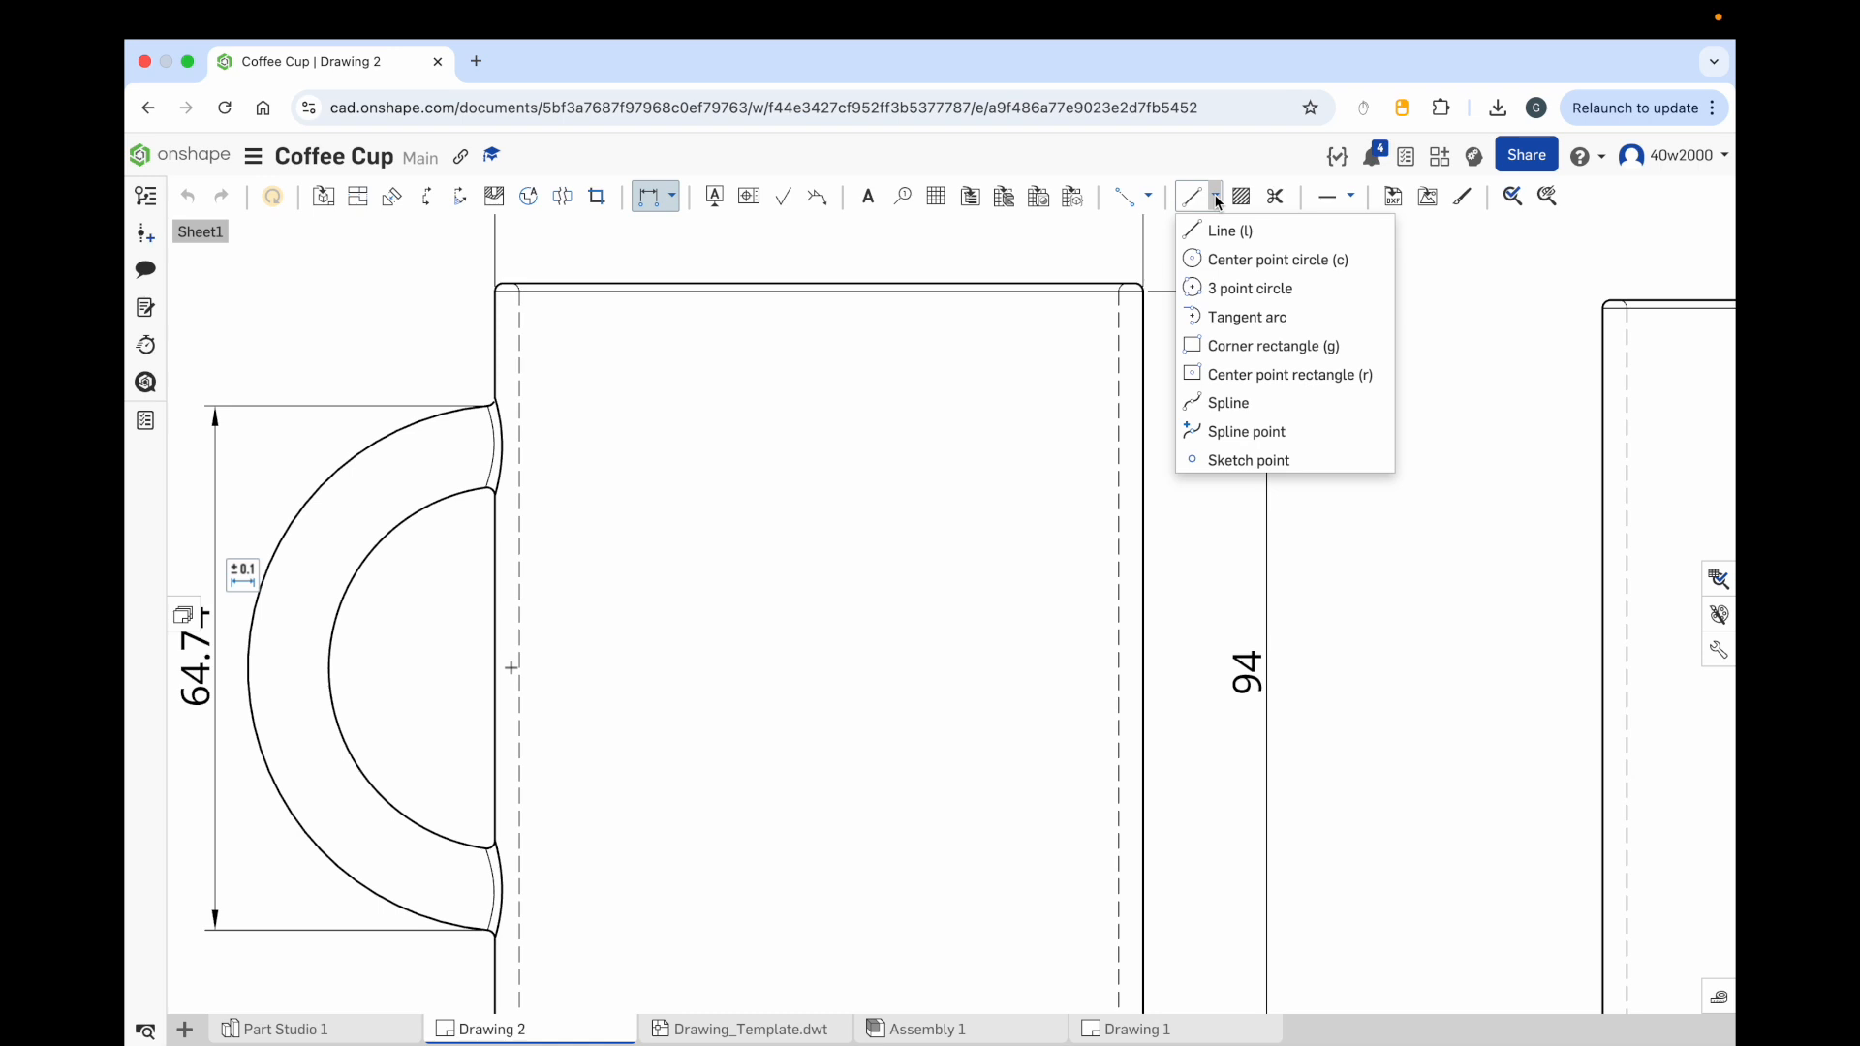
{"action": "left_click", "coordinate": [1233, 461]}
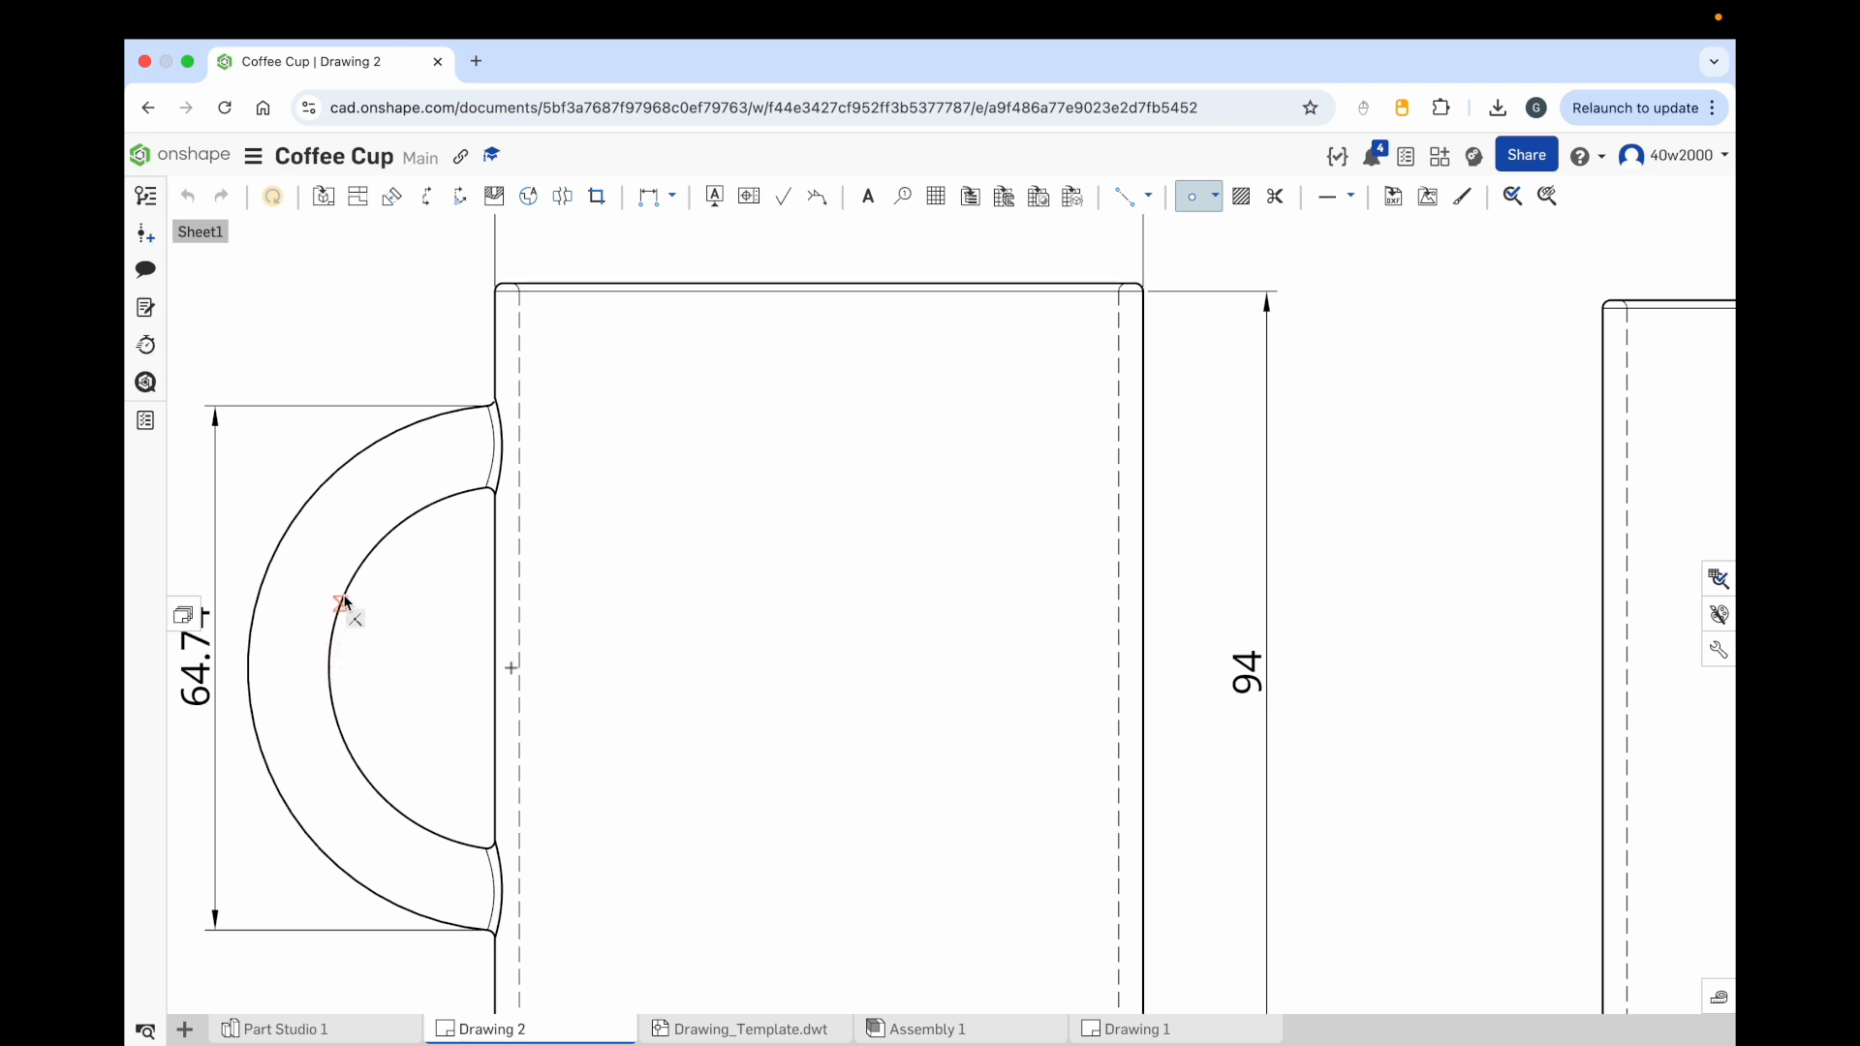
{"action": "left_click", "coordinate": [373, 548]}
{"action": "left_click", "coordinate": [329, 668]}
{"action": "left_click", "coordinate": [374, 788]}
{"action": "left_click", "coordinate": [247, 668]}
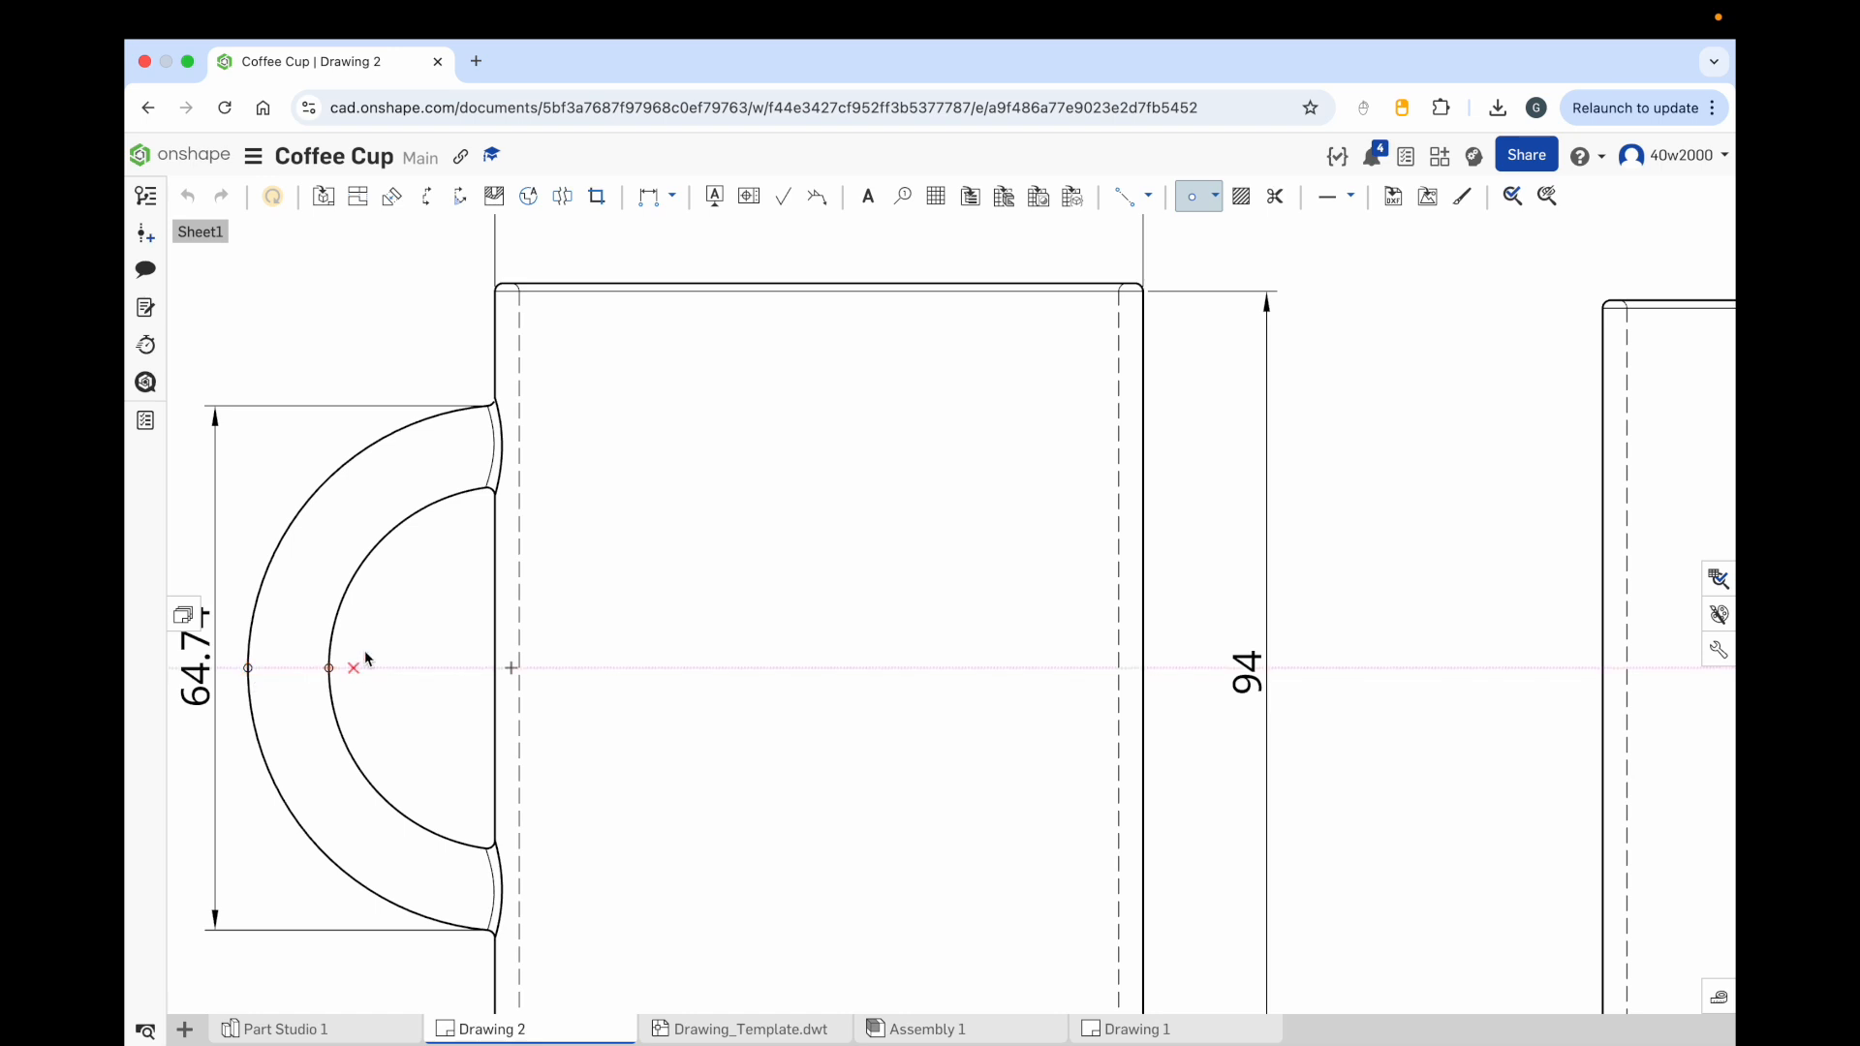
Step: Add a 2 point linear dimension for the handle's thickness between the two sketch points
{"action": "left_click", "coordinate": [670, 200]}
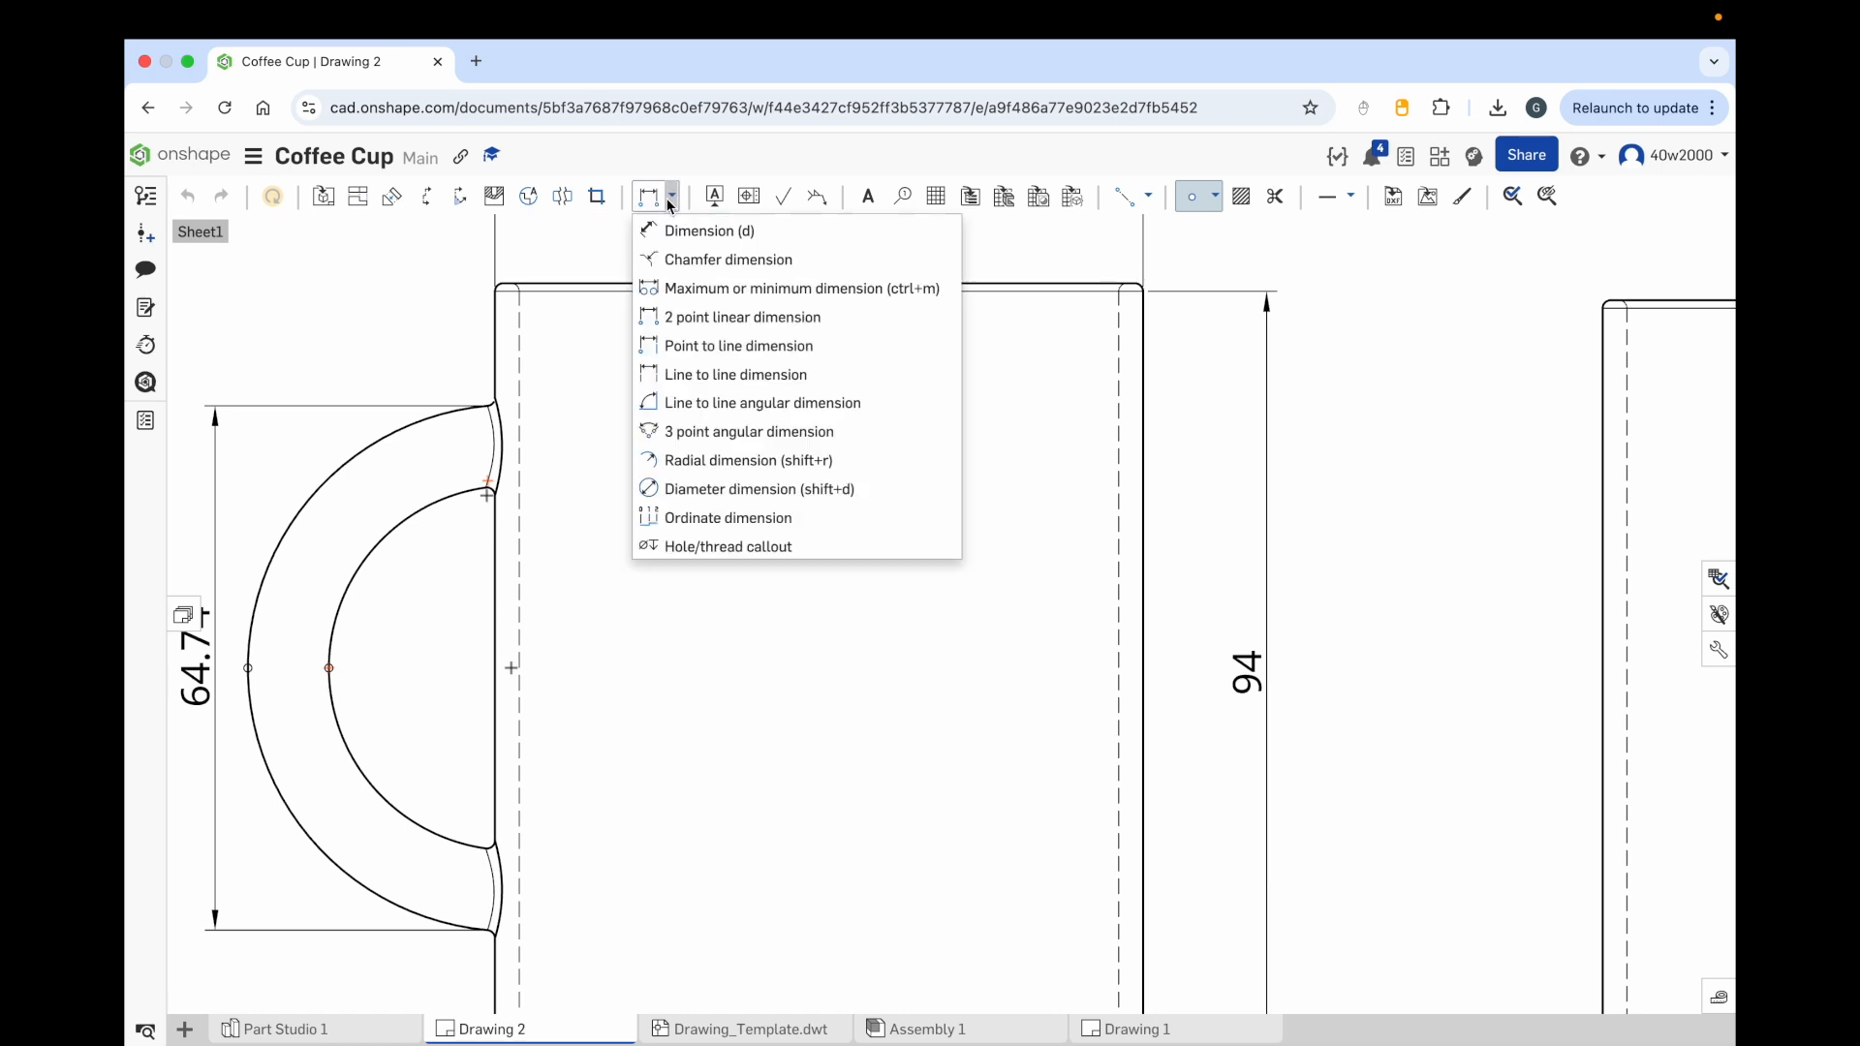
{"action": "left_click", "coordinate": [758, 318]}
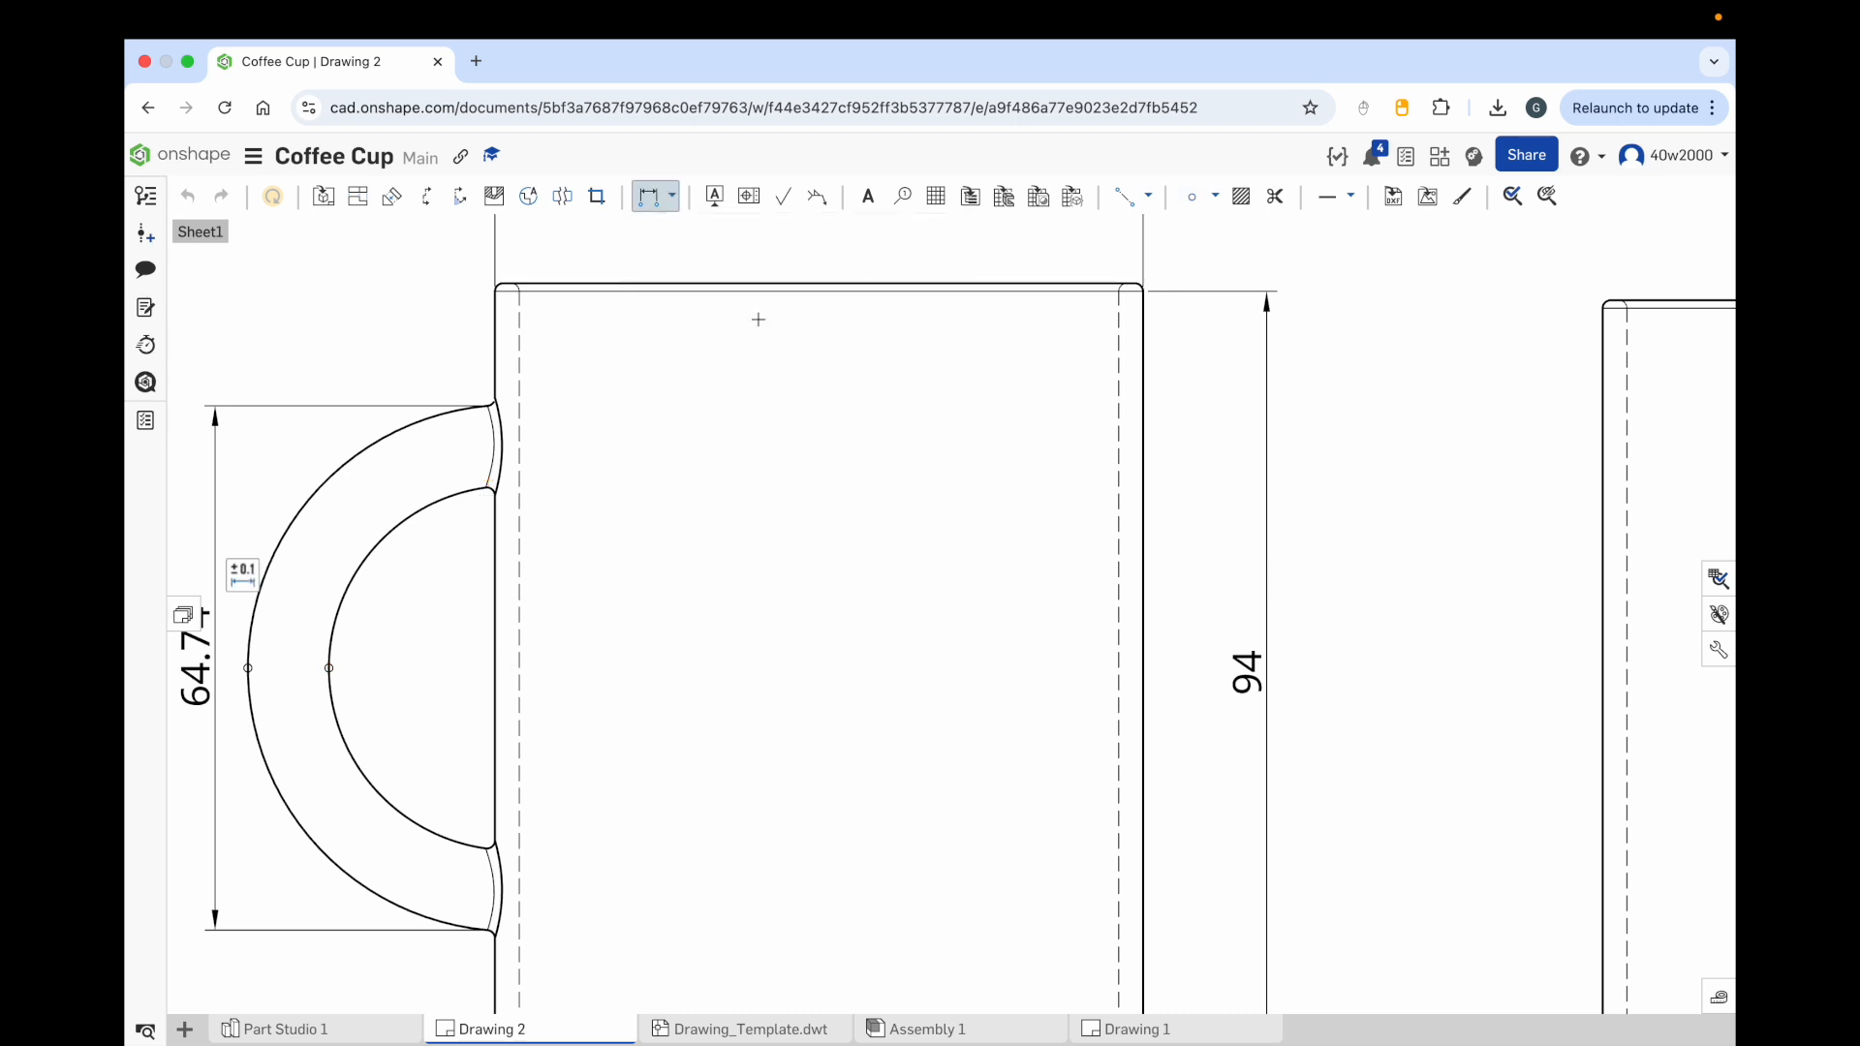
{"action": "left_click", "coordinate": [328, 668]}
{"action": "left_click", "coordinate": [249, 669]}
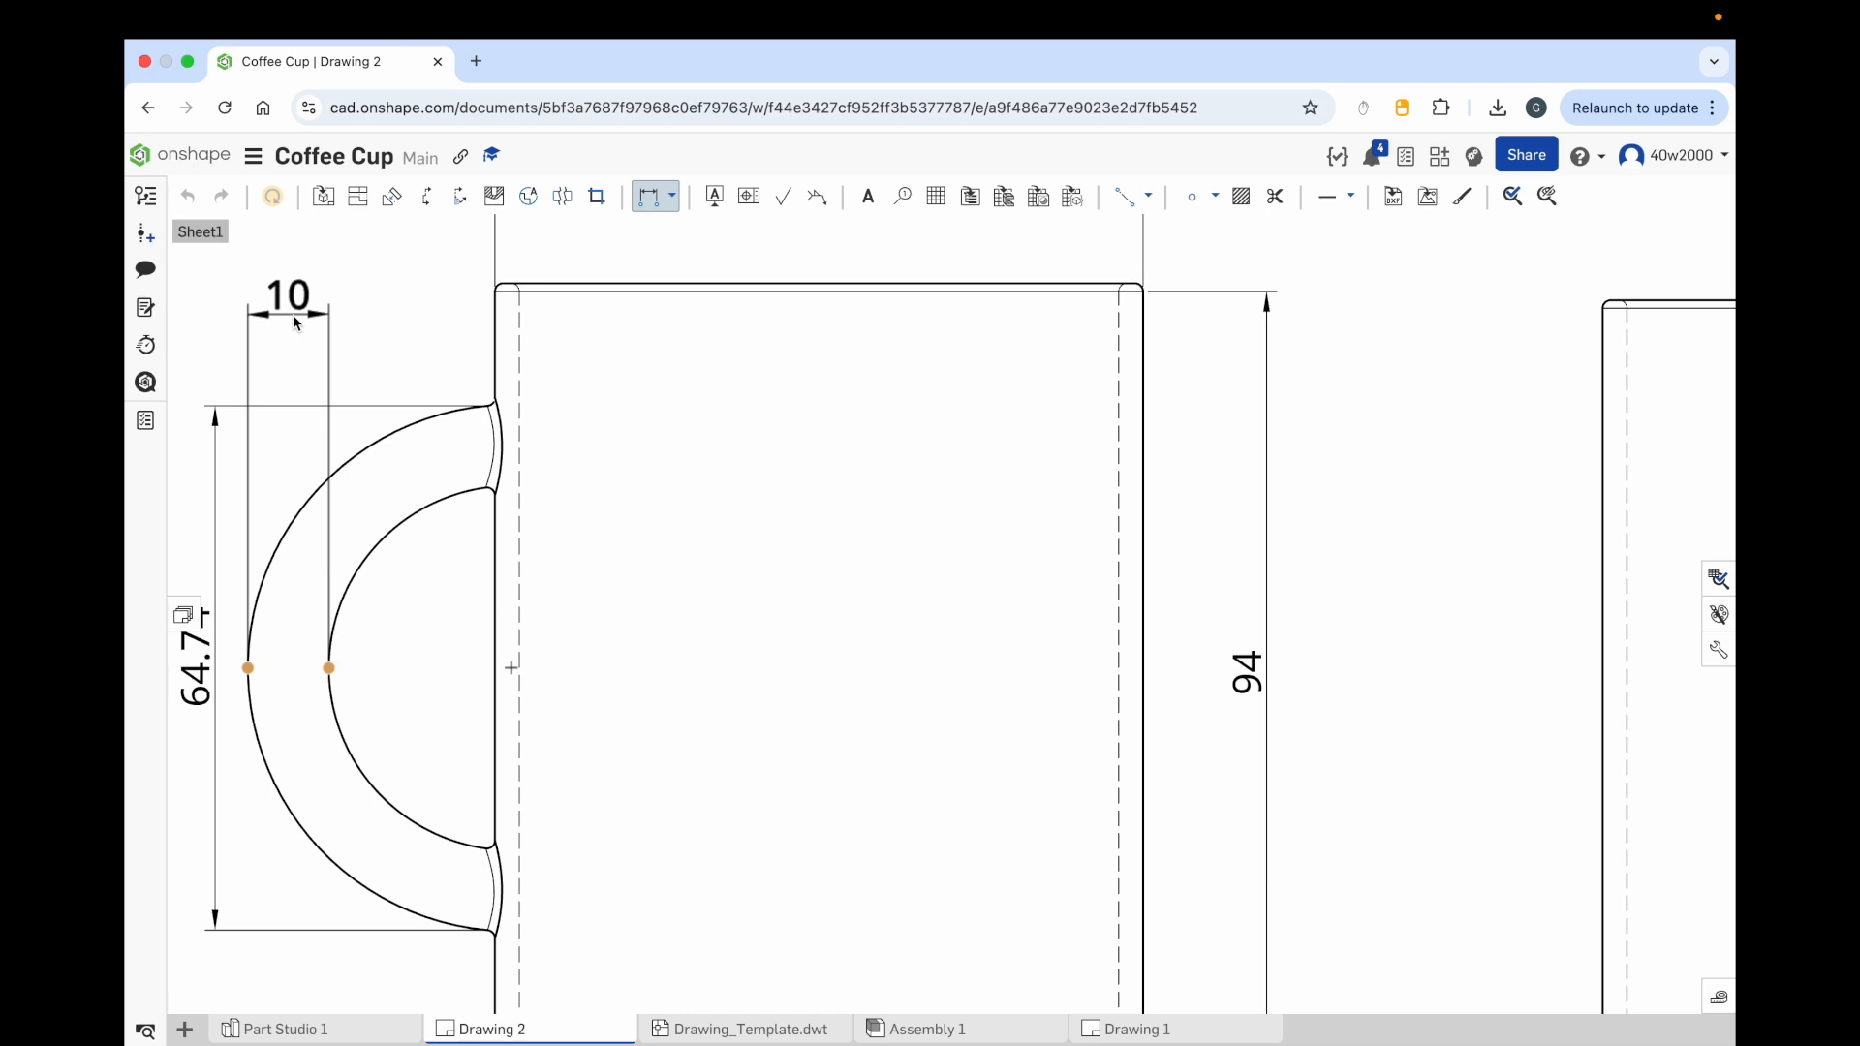
{"action": "left_click", "coordinate": [293, 316]}
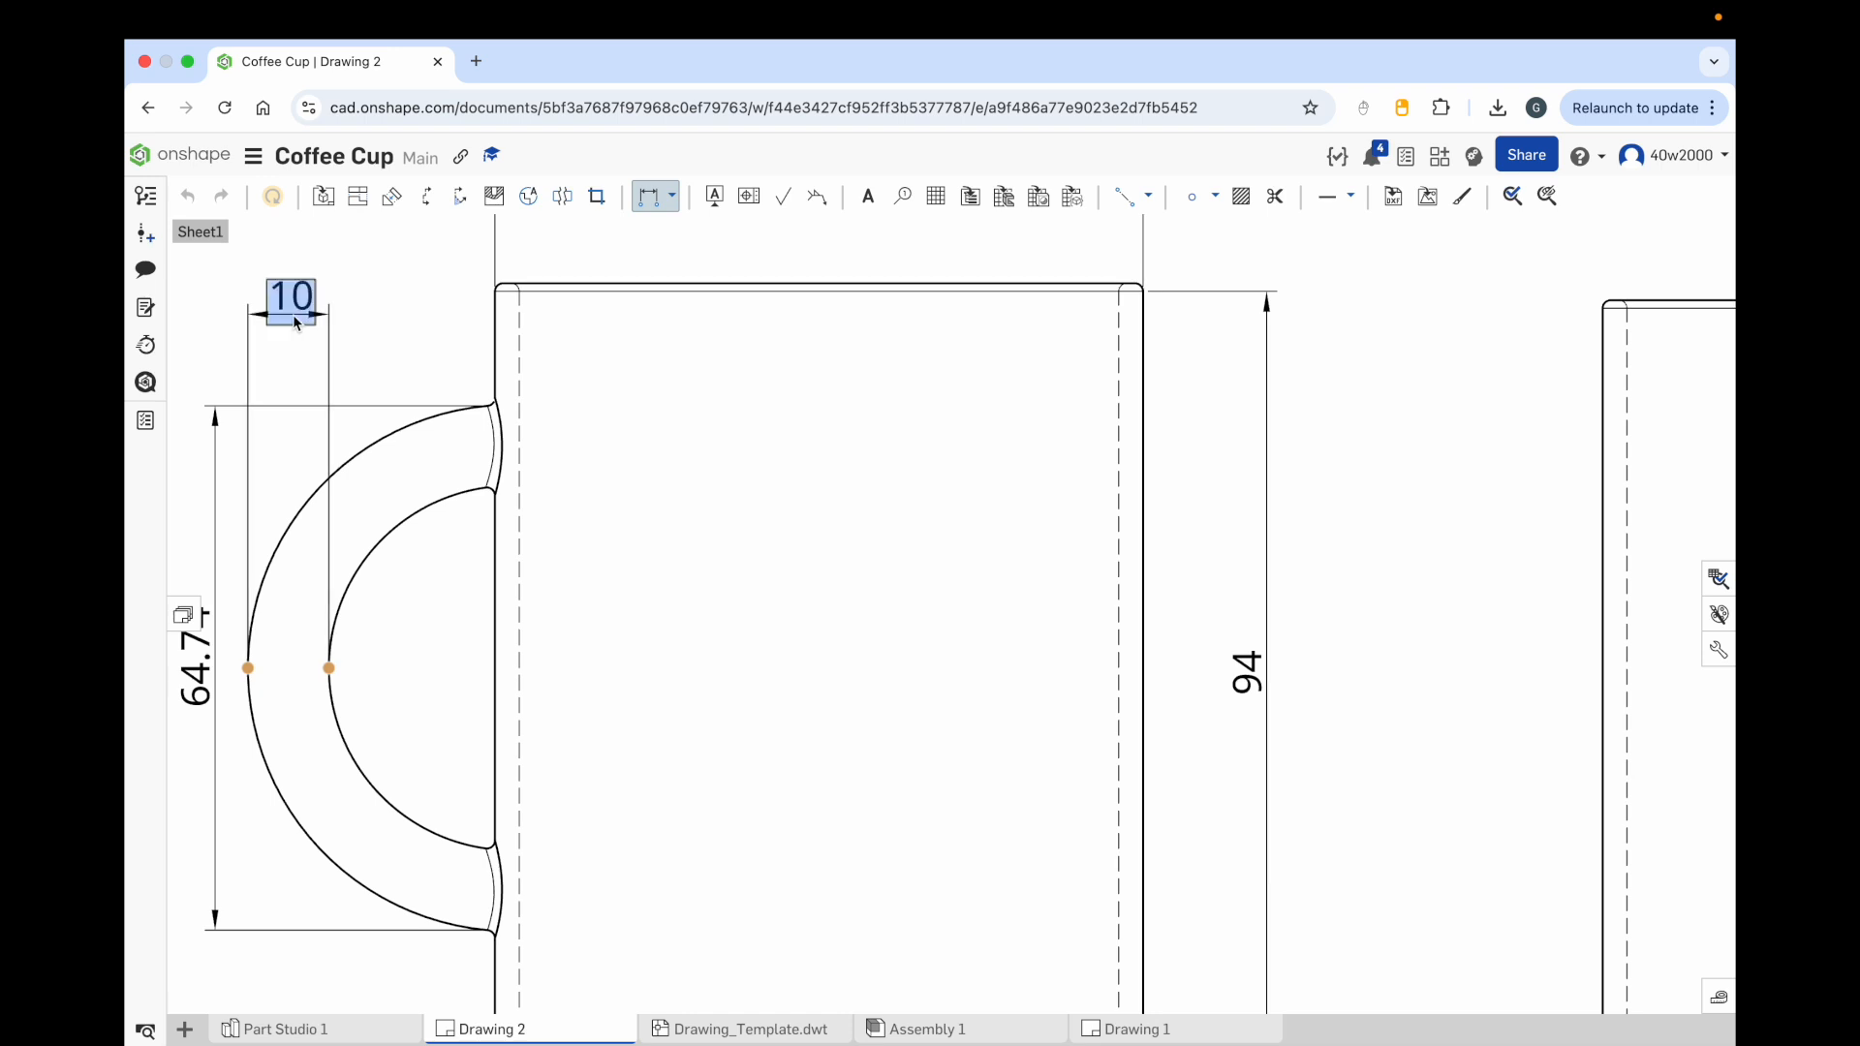
Step: Dimension the cup's base thickness between the bottom hidden line and the front view's bottom edge
{"action": "scroll", "coordinate": [776, 506], "scroll_direction": "up", "scroll_amount": 5}
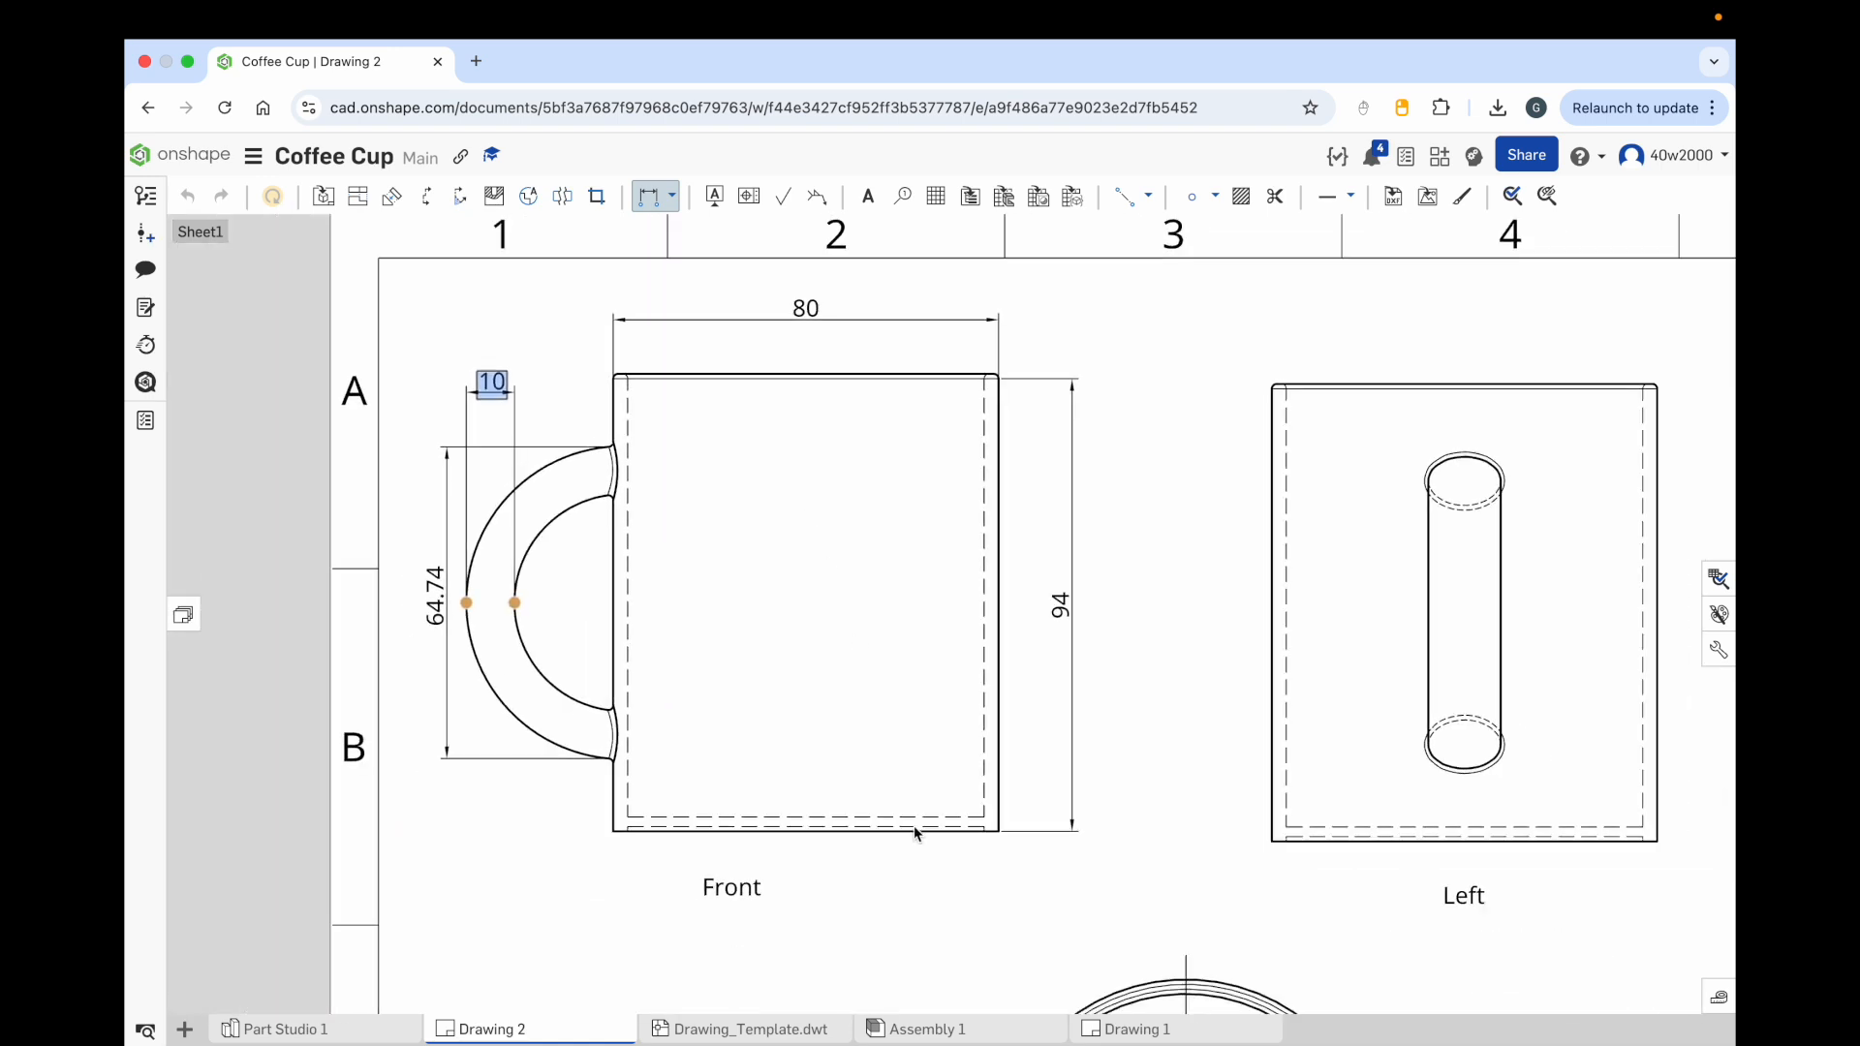
{"action": "scroll", "coordinate": [933, 865], "scroll_direction": "down", "scroll_amount": 5}
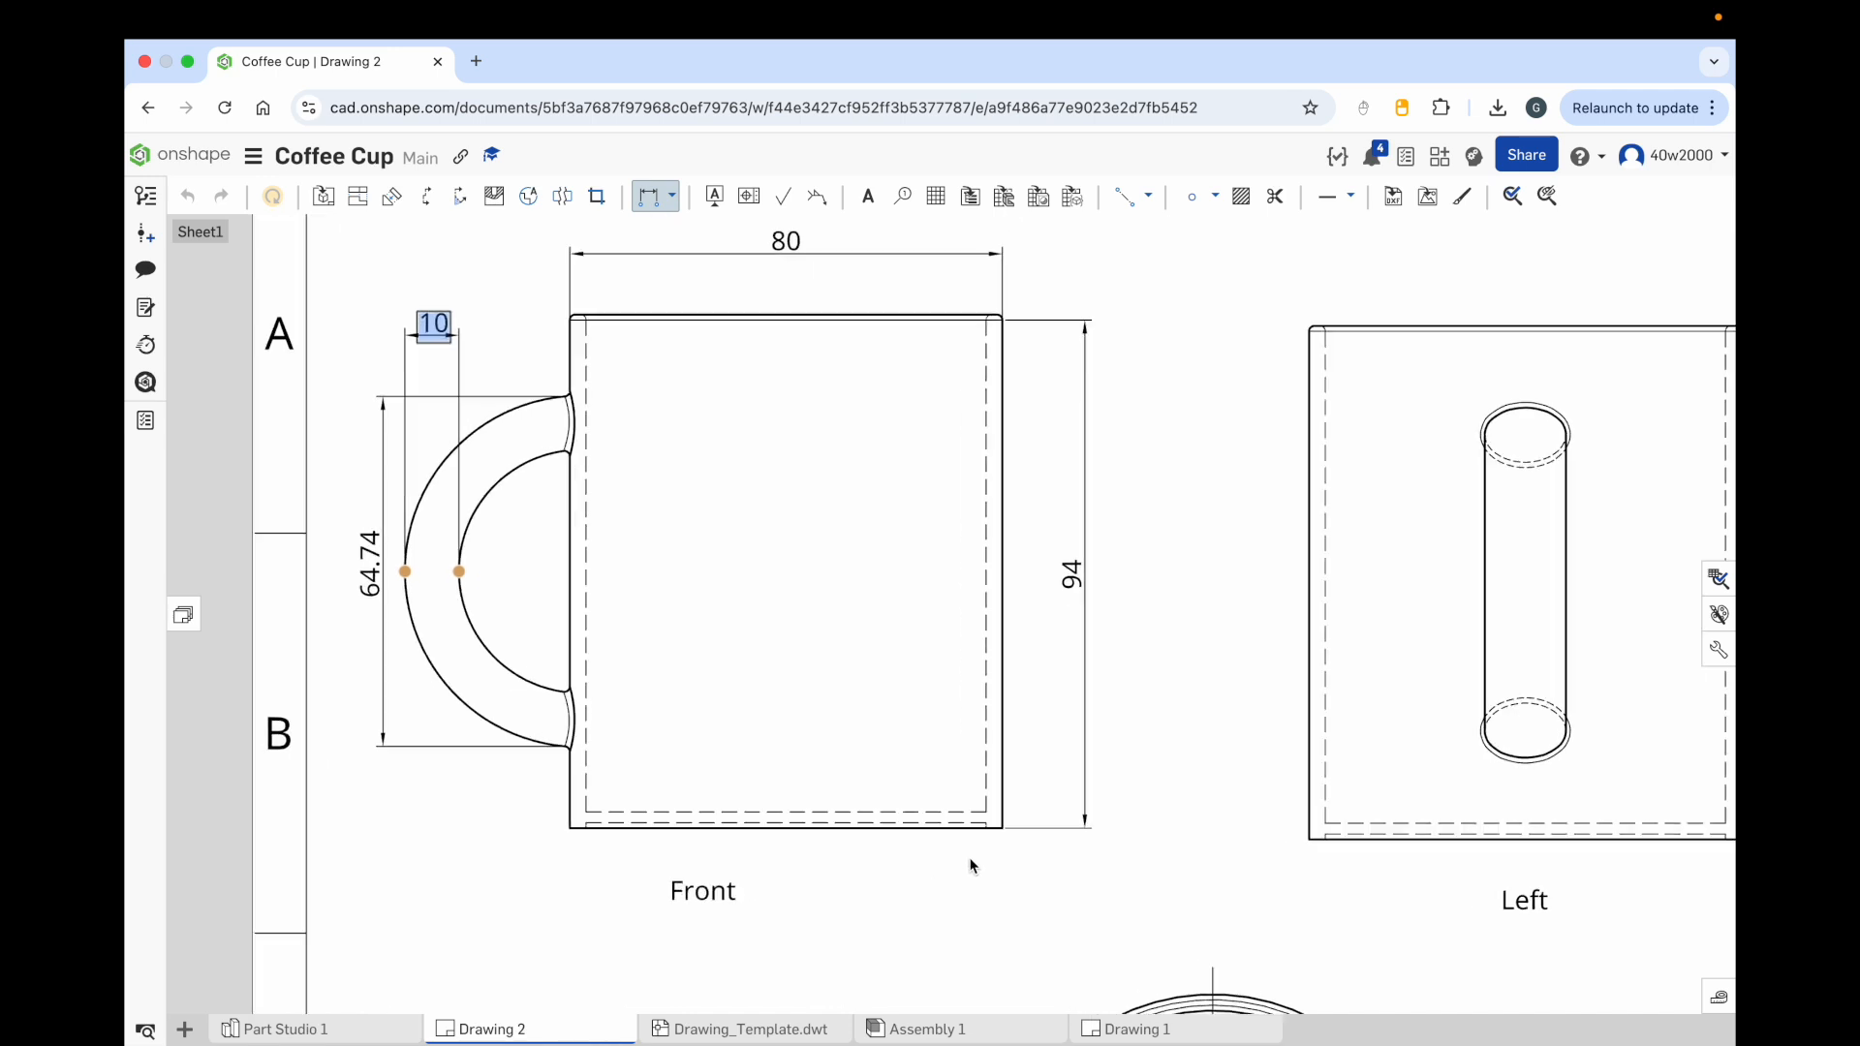
{"action": "scroll", "coordinate": [979, 856], "scroll_direction": "down", "scroll_amount": 5}
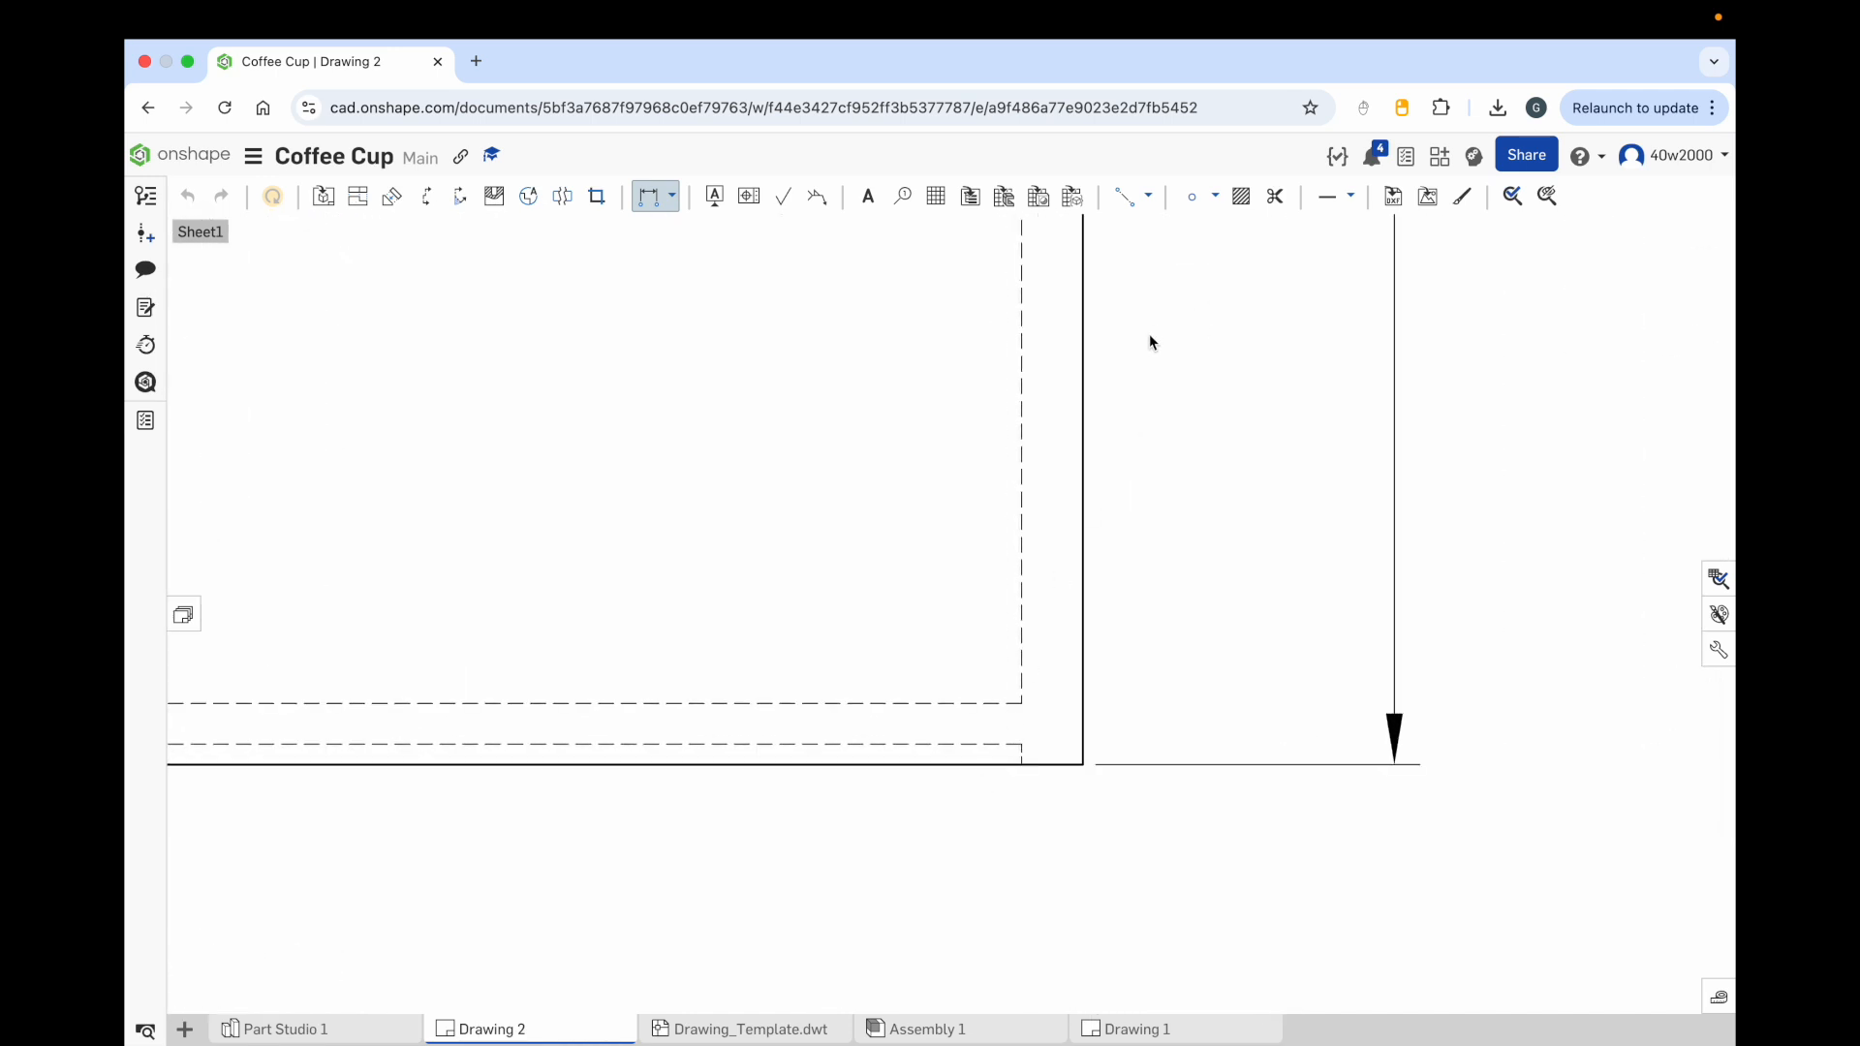
{"action": "left_click", "coordinate": [672, 198]}
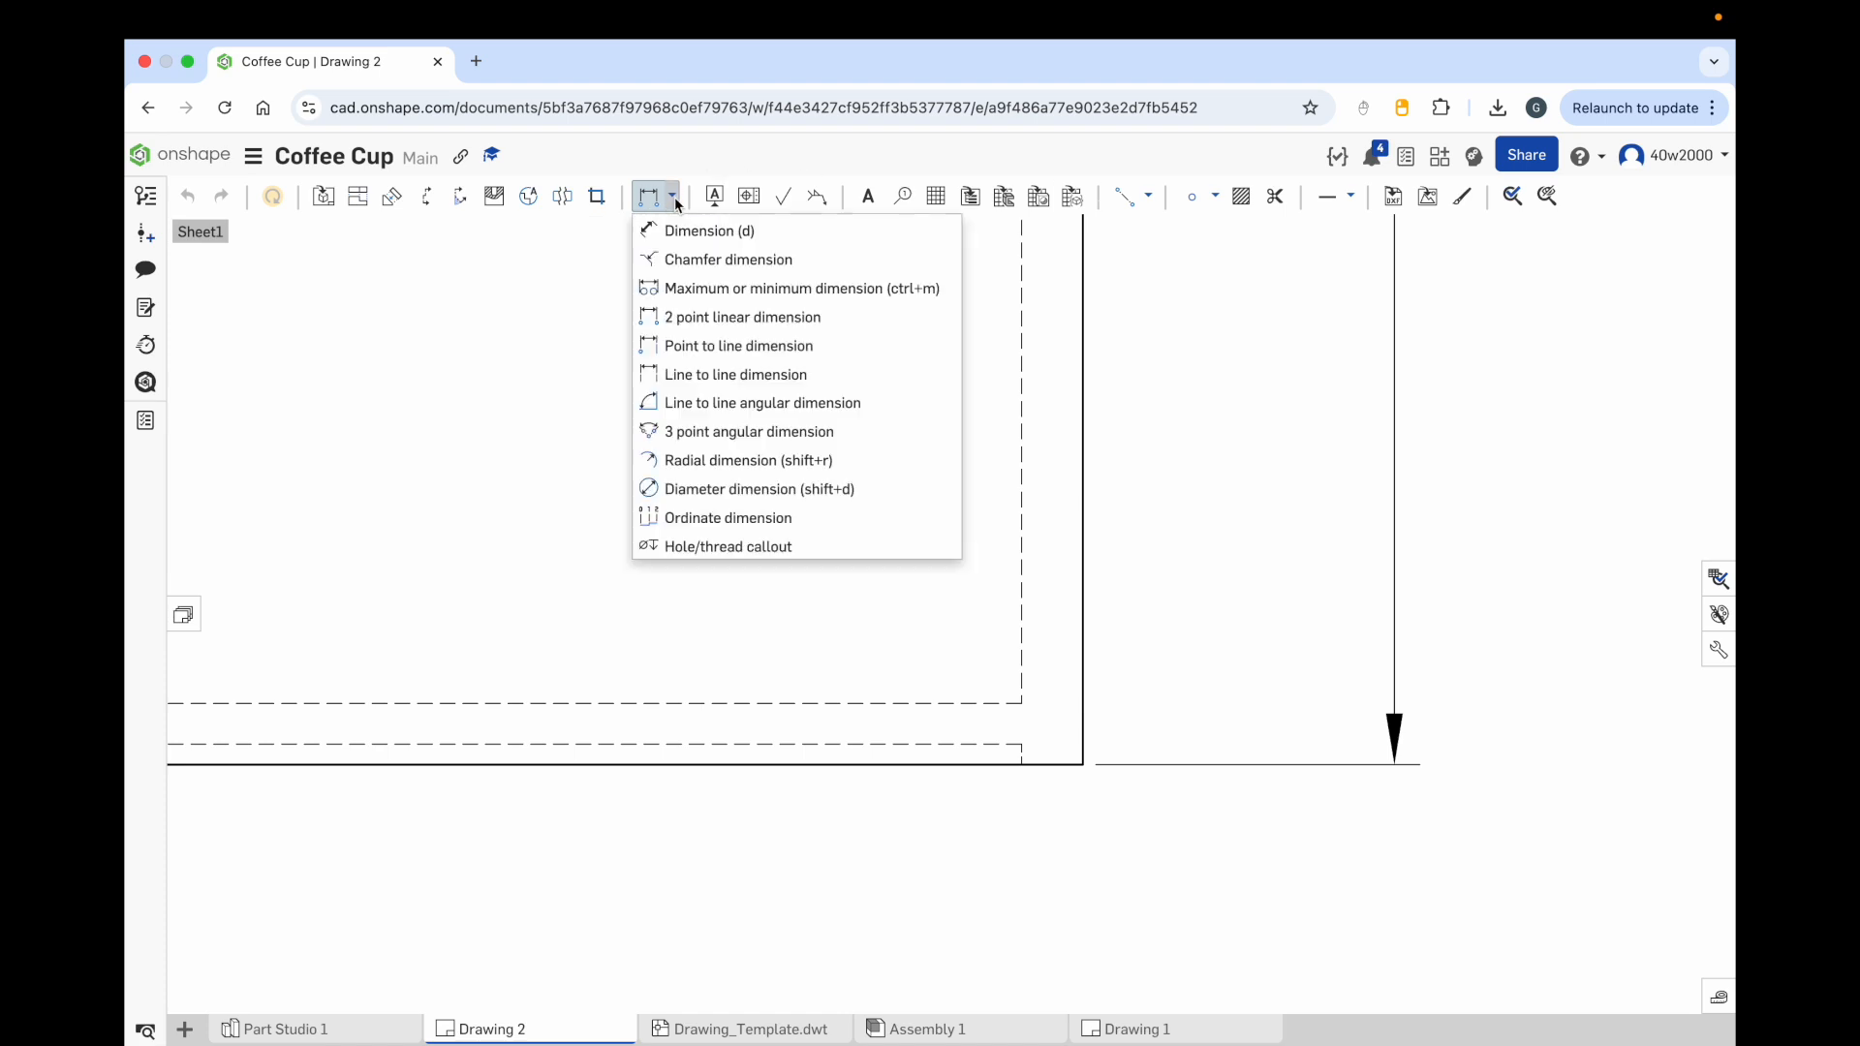
{"action": "left_click", "coordinate": [692, 234]}
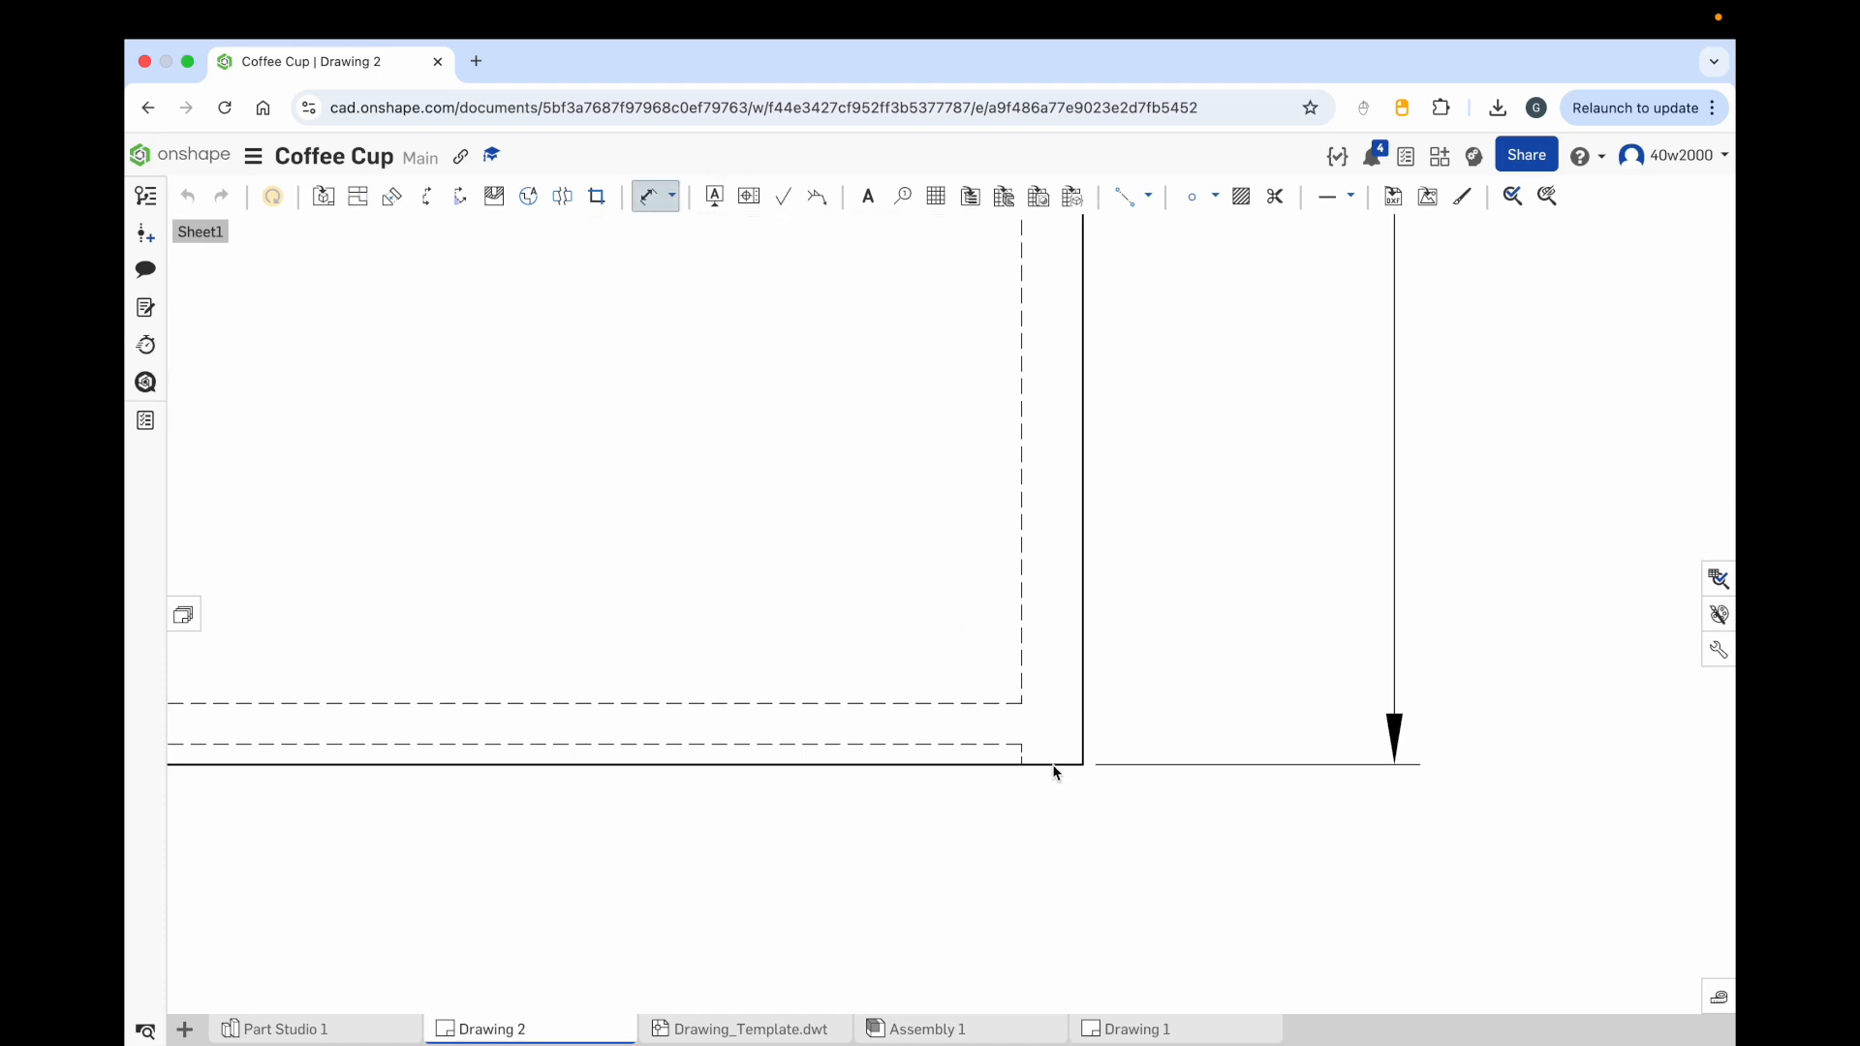
{"action": "left_click", "coordinate": [1021, 744]}
{"action": "left_click", "coordinate": [1020, 764]}
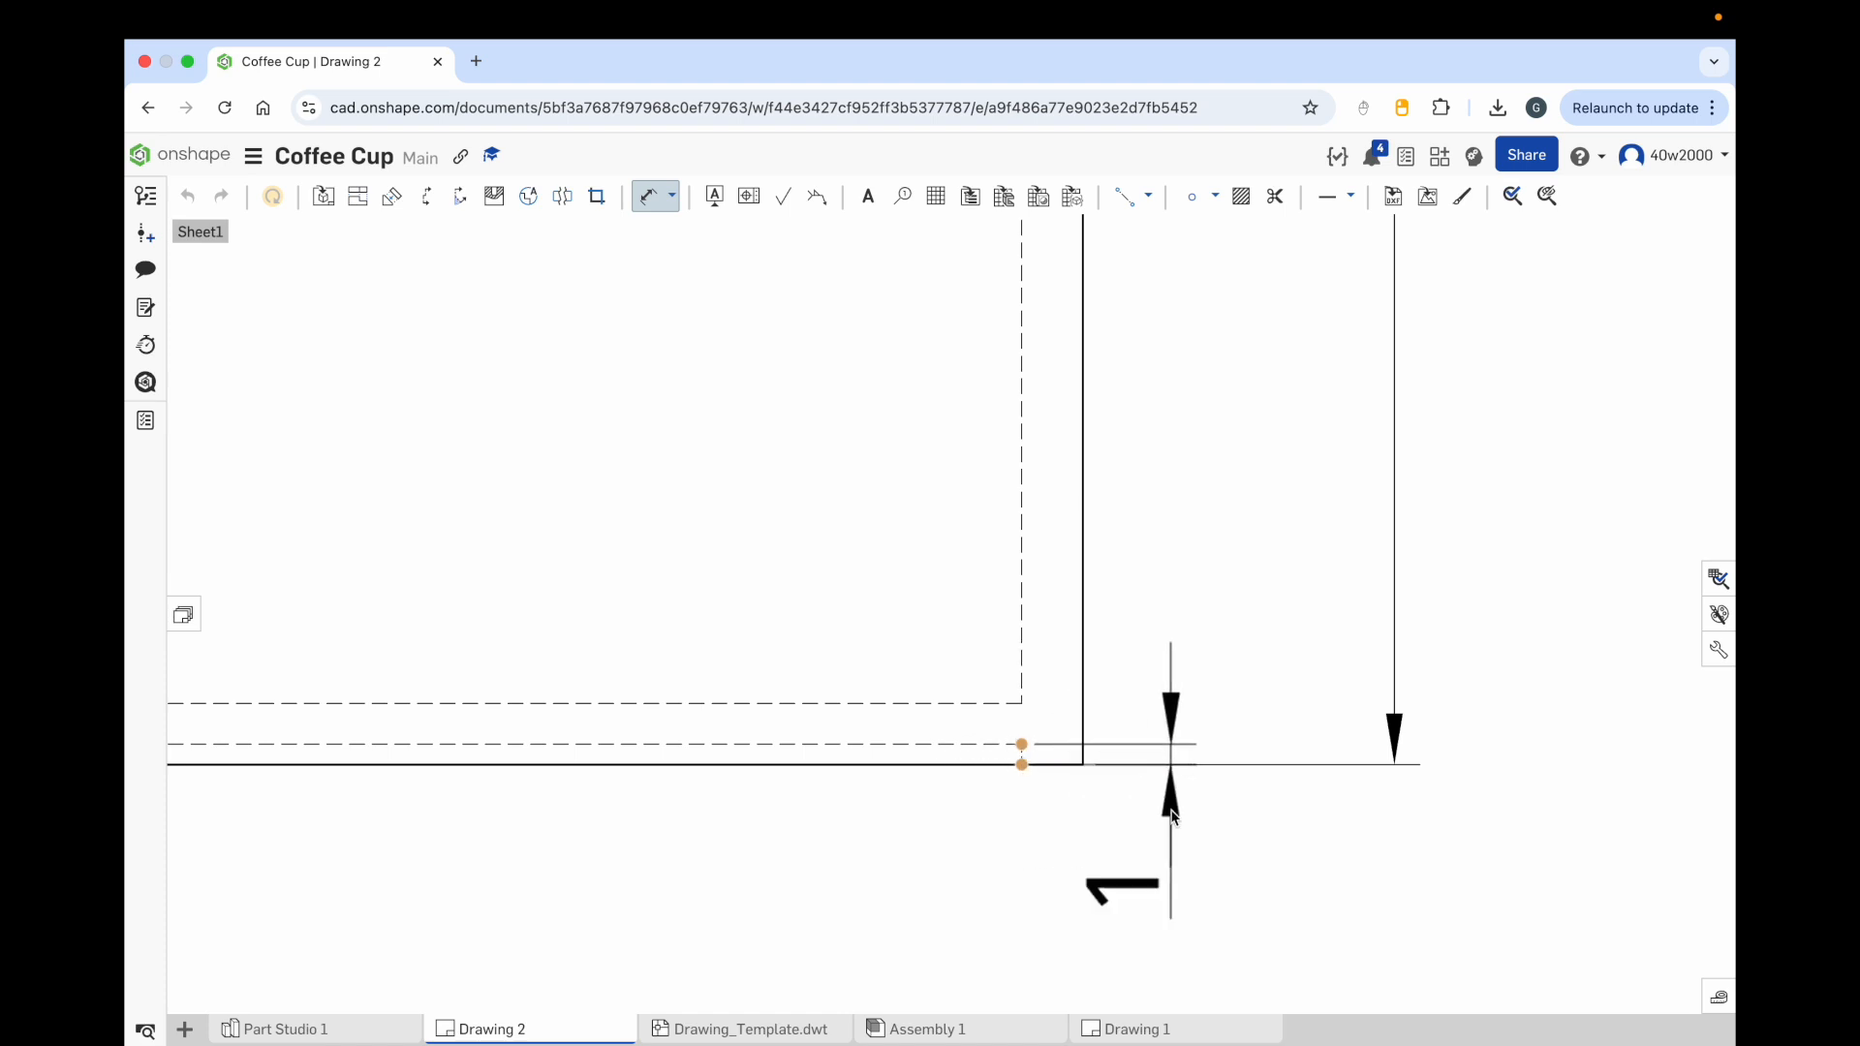
{"action": "left_click", "coordinate": [1169, 909]}
Step: Dimension the small offset between the front view's top edge and the top end of its right edge
{"action": "scroll", "coordinate": [1158, 601], "scroll_direction": "down", "scroll_amount": 3}
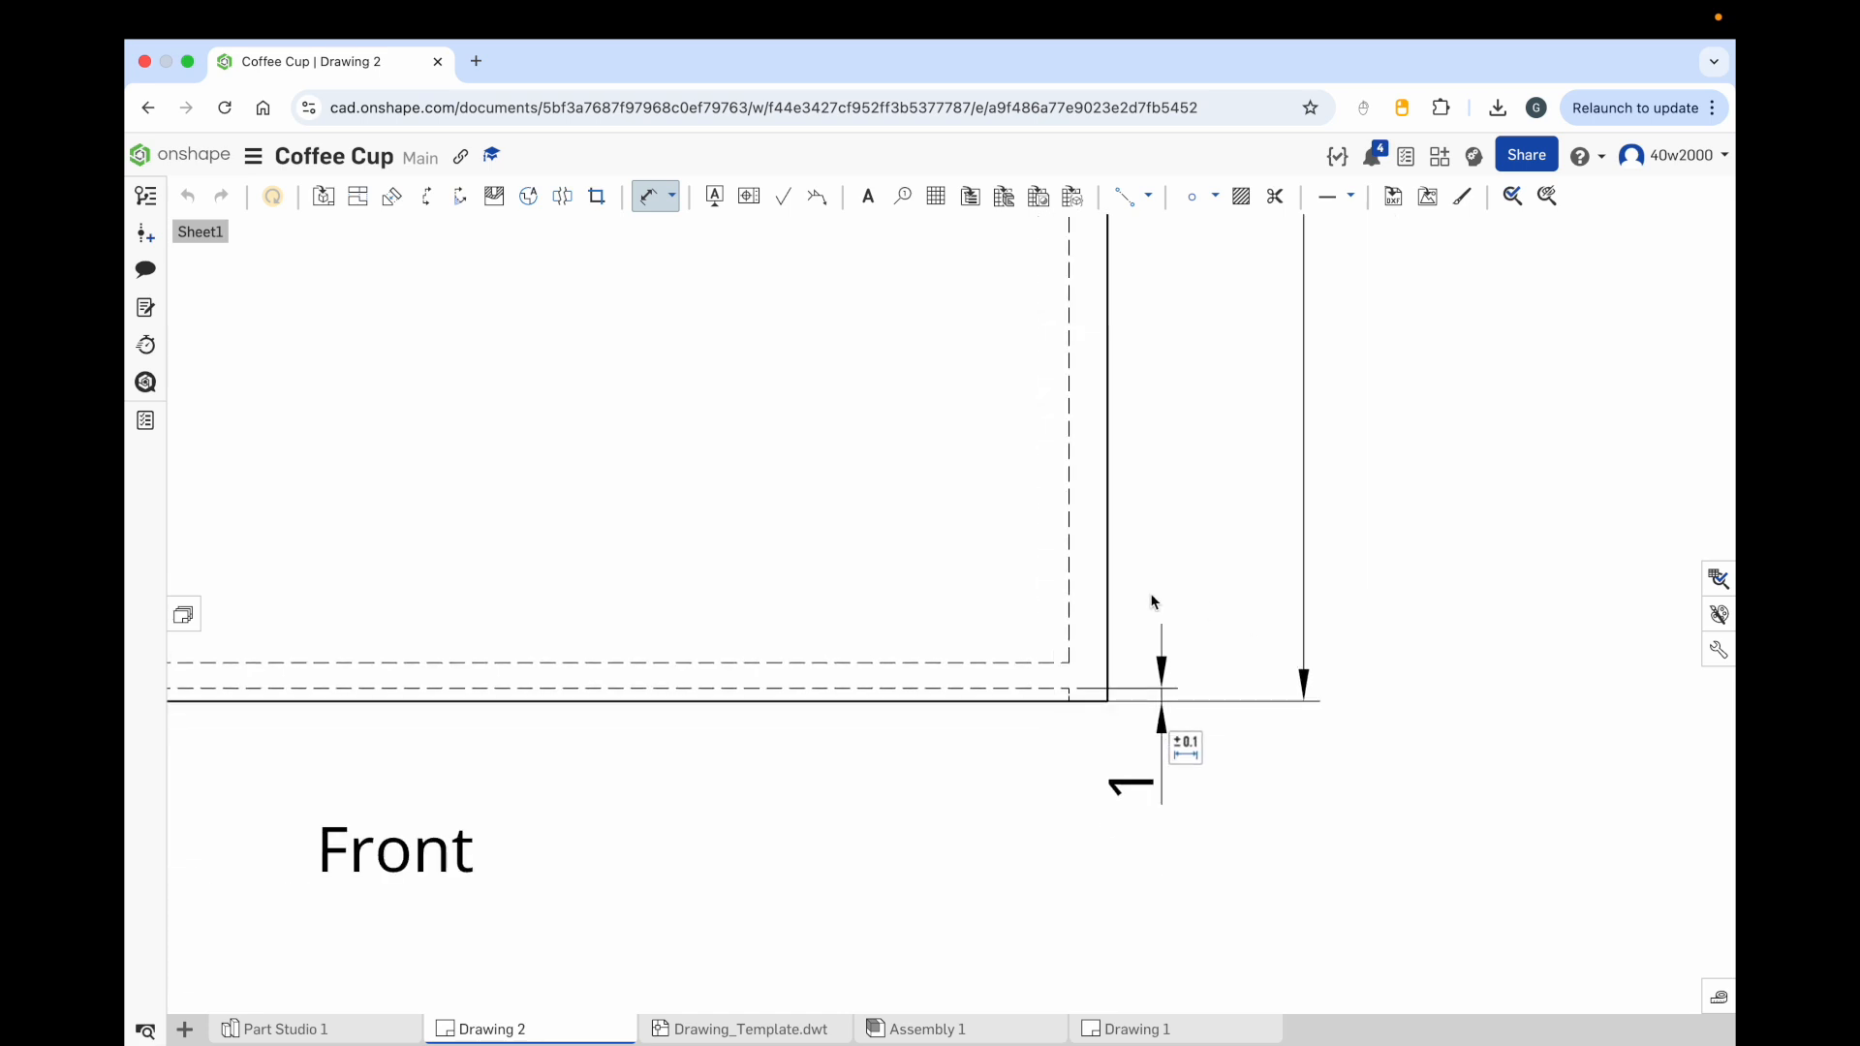
{"action": "middle_click_drag", "start_coordinate": [1205, 370], "coordinate": [1156, 631]}
{"action": "scroll", "coordinate": [1182, 426], "scroll_direction": "down", "scroll_amount": 5}
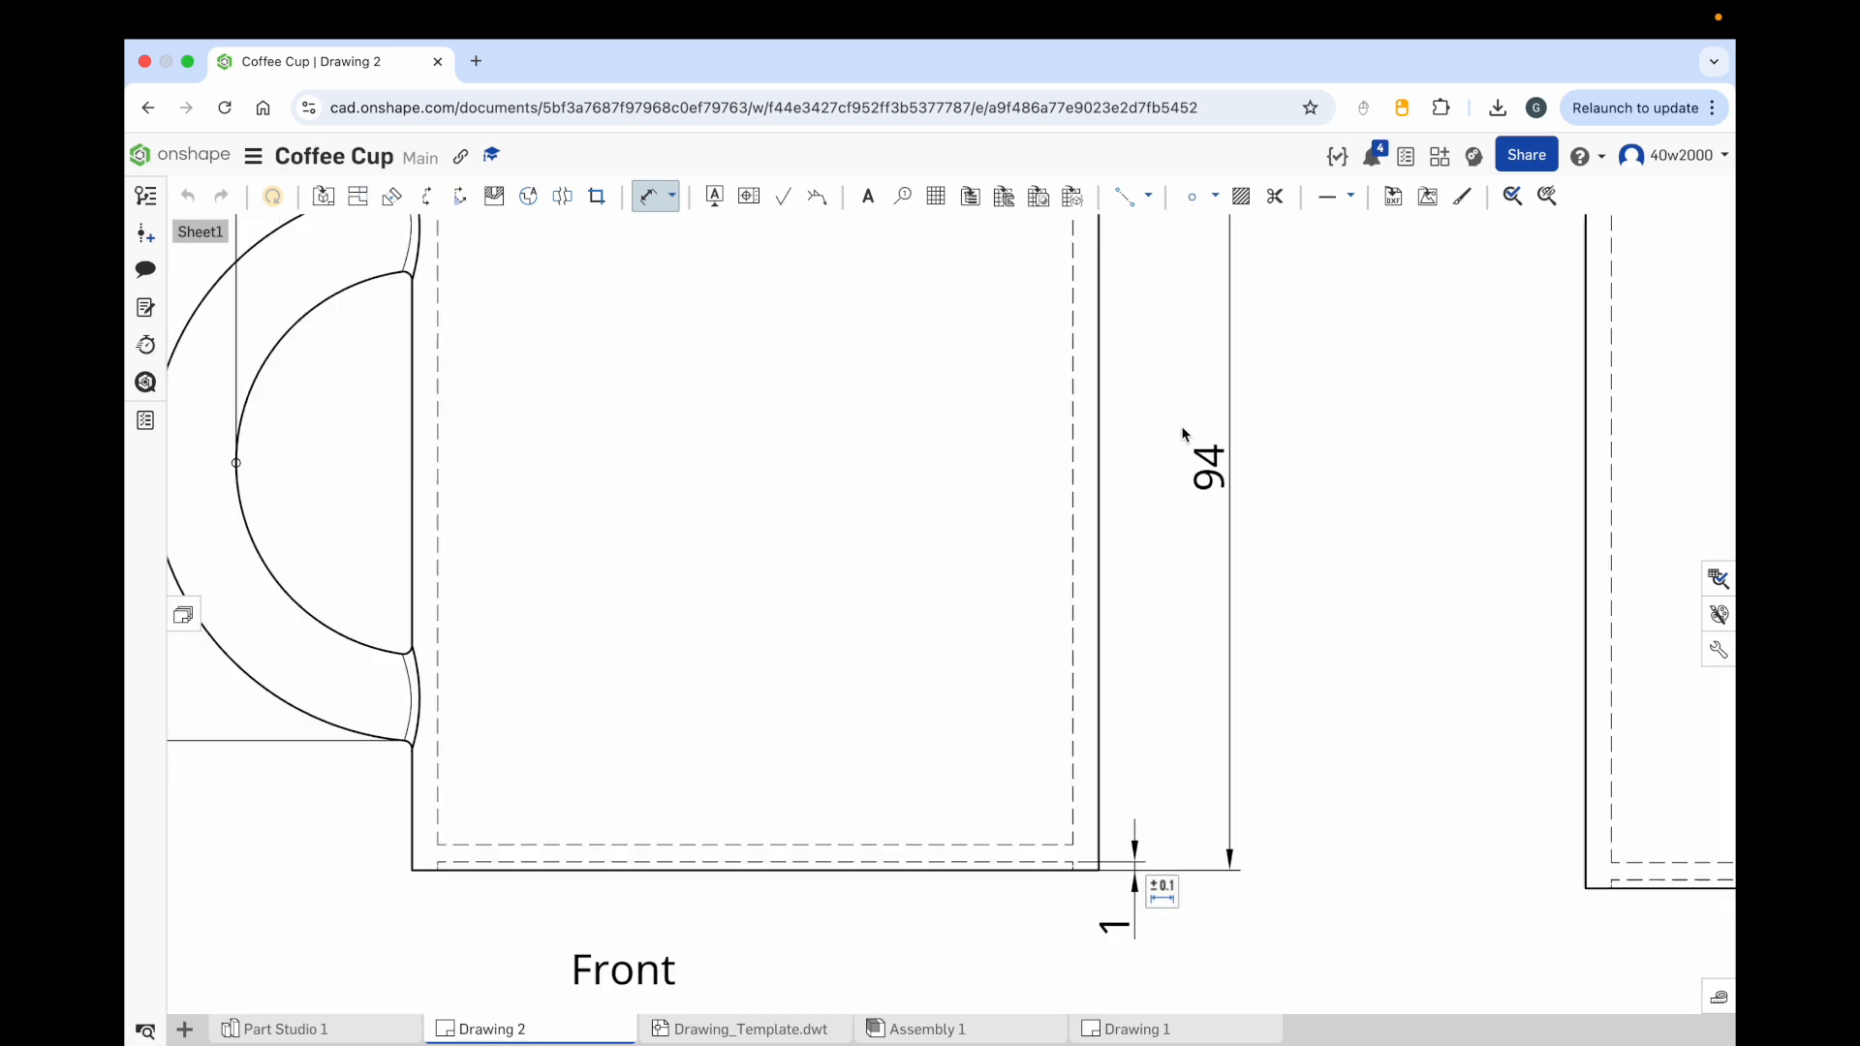
{"action": "middle_click_drag", "start_coordinate": [1184, 281], "coordinate": [1100, 800]}
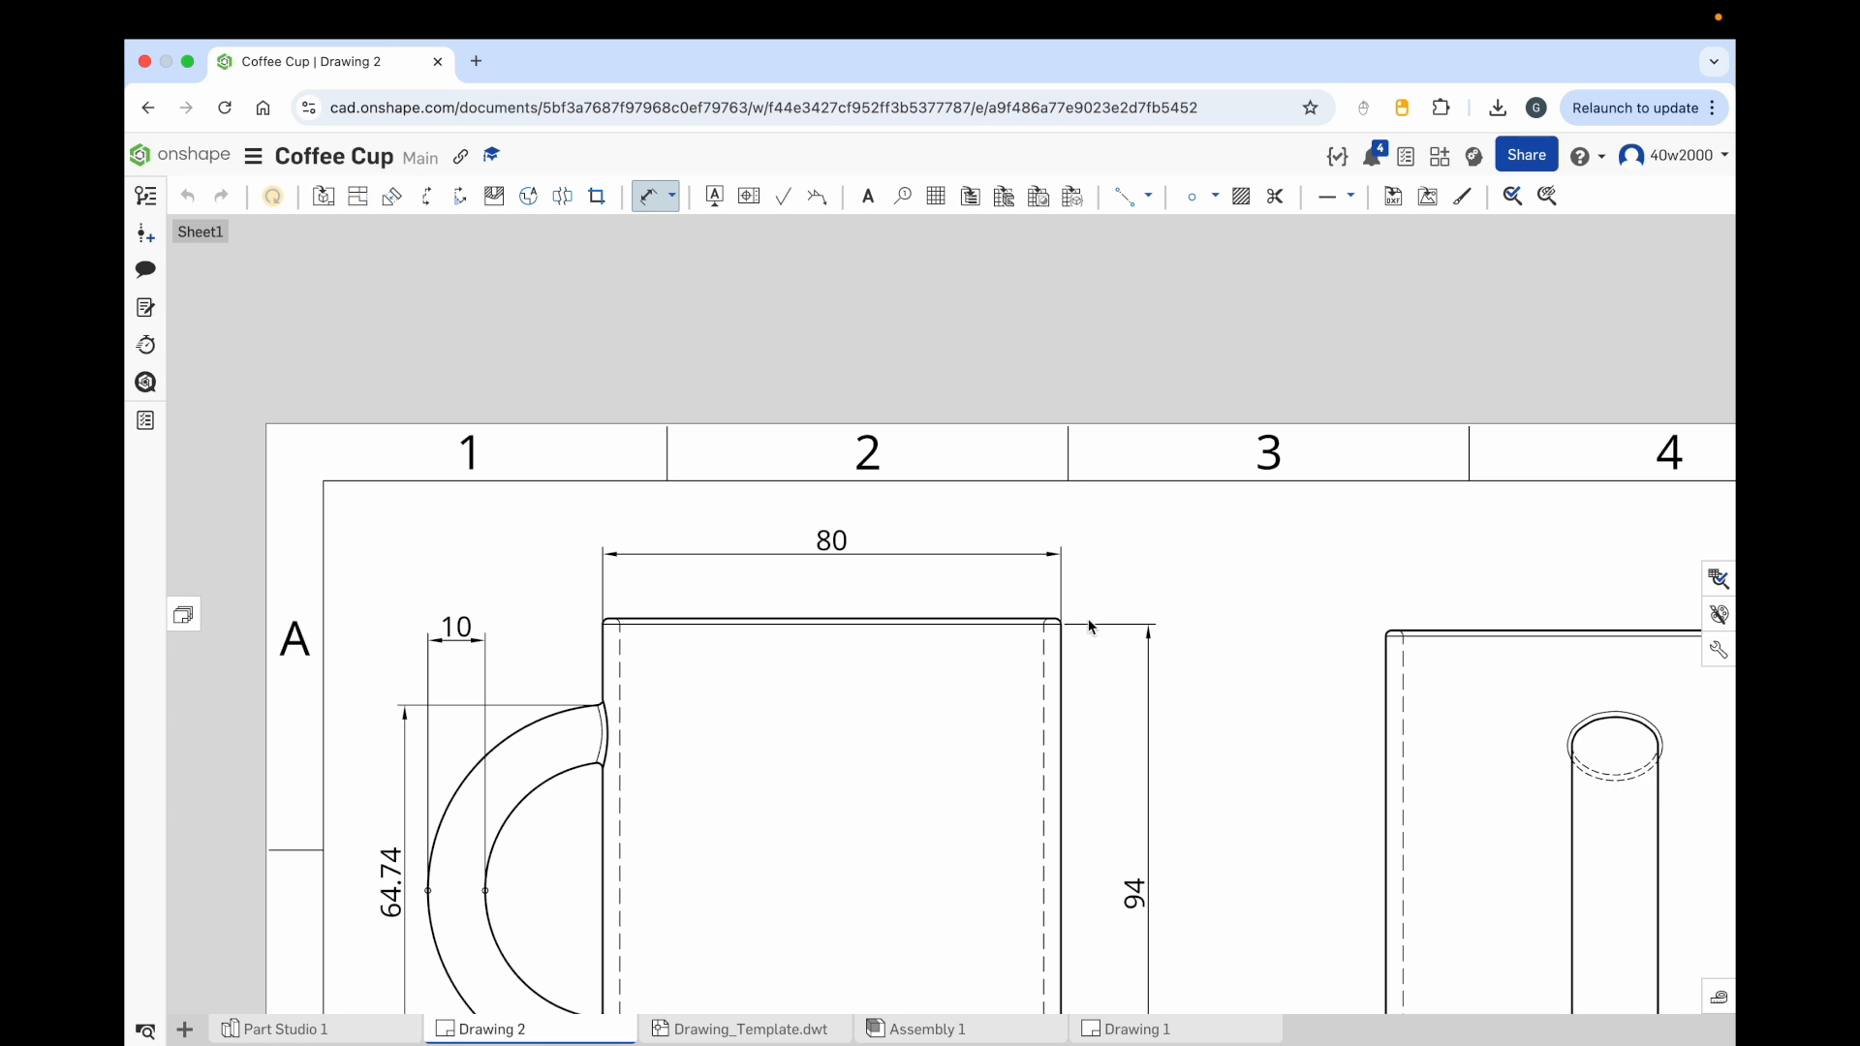
{"action": "scroll", "coordinate": [1090, 627], "scroll_direction": "up", "scroll_amount": 1}
{"action": "scroll", "coordinate": [1089, 627], "scroll_direction": "up", "scroll_amount": 7}
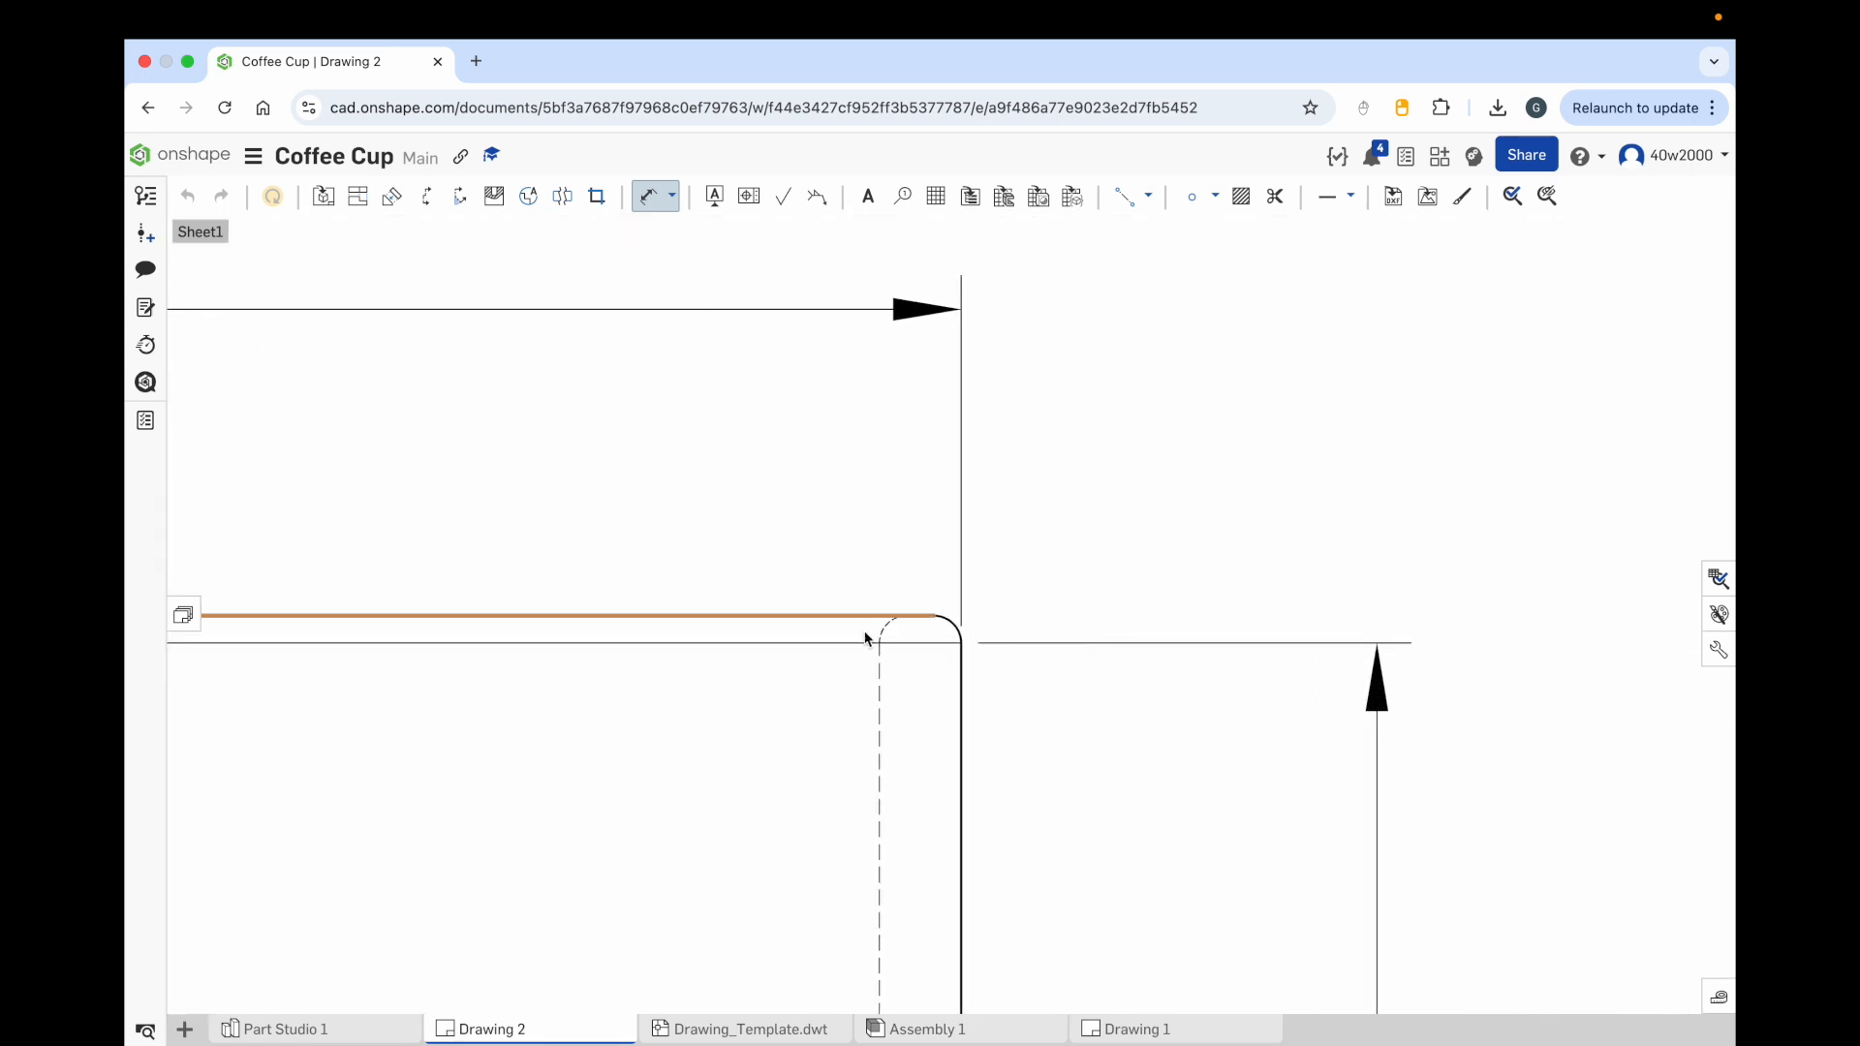
{"action": "left_click", "coordinate": [908, 617]}
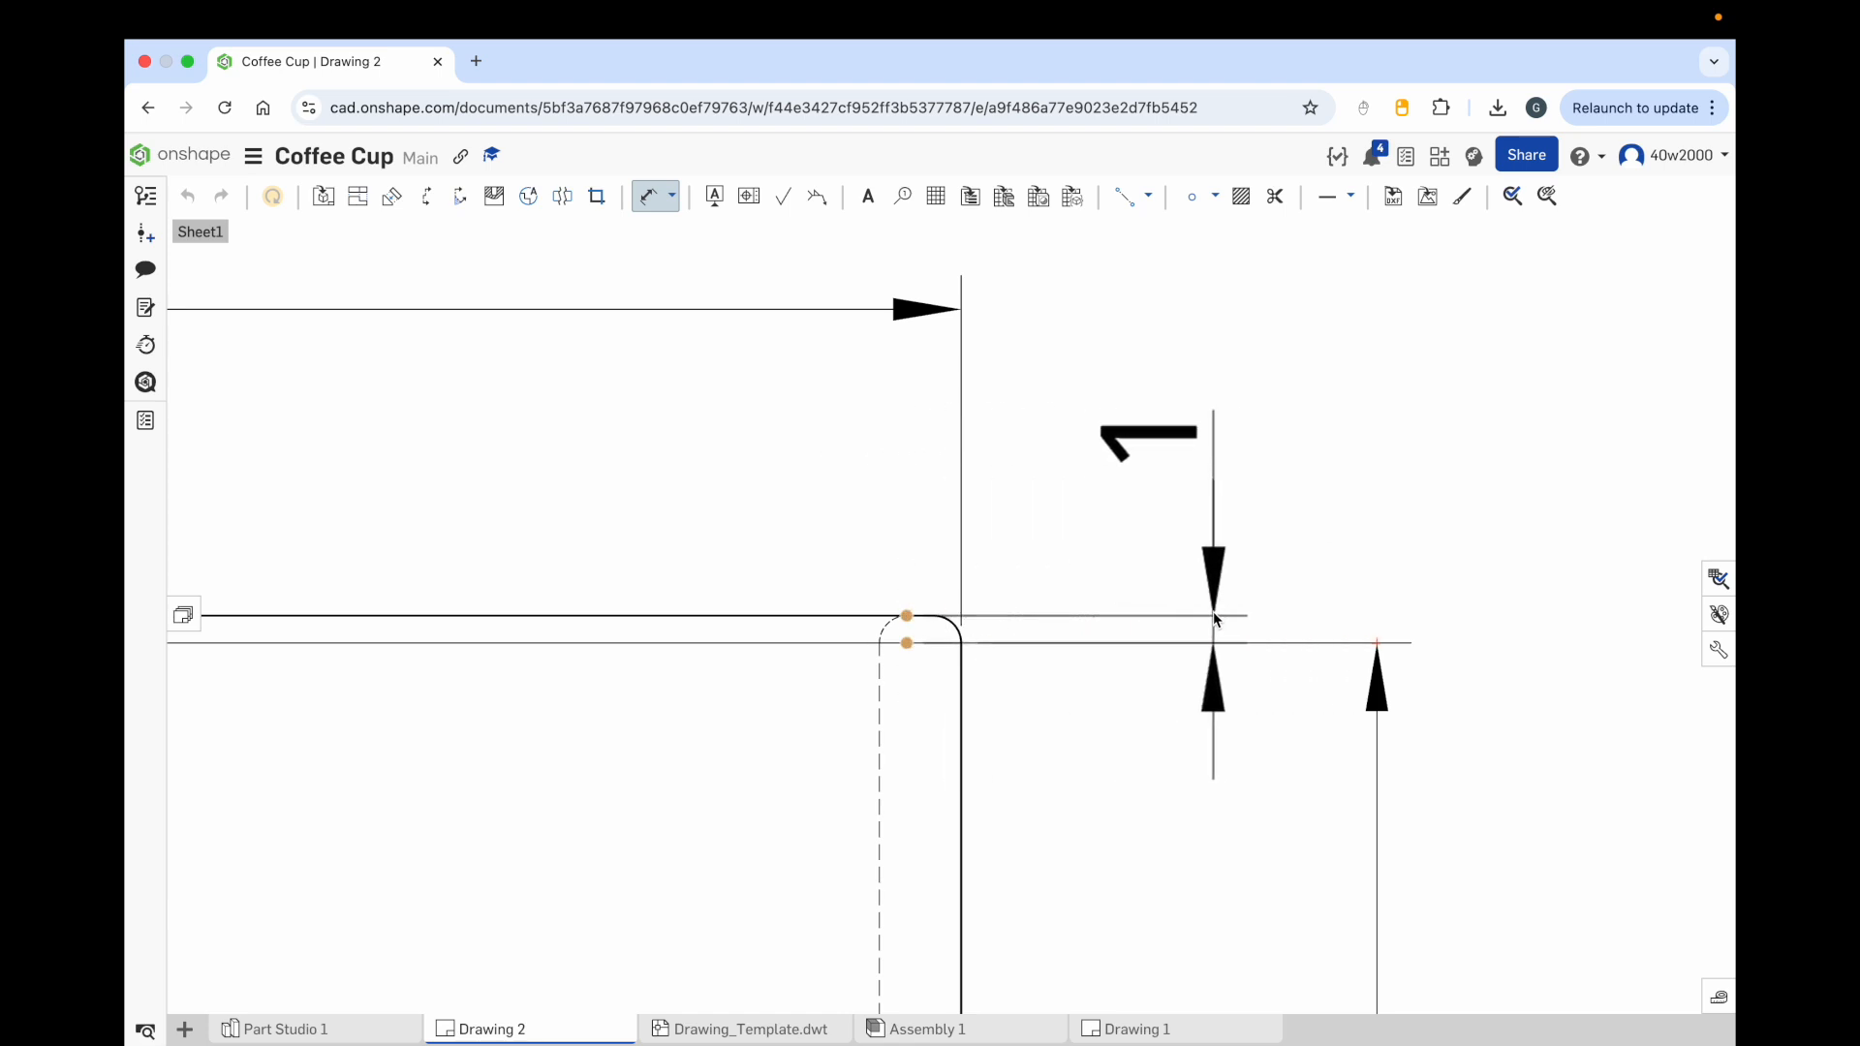
{"action": "left_click", "coordinate": [1205, 515]}
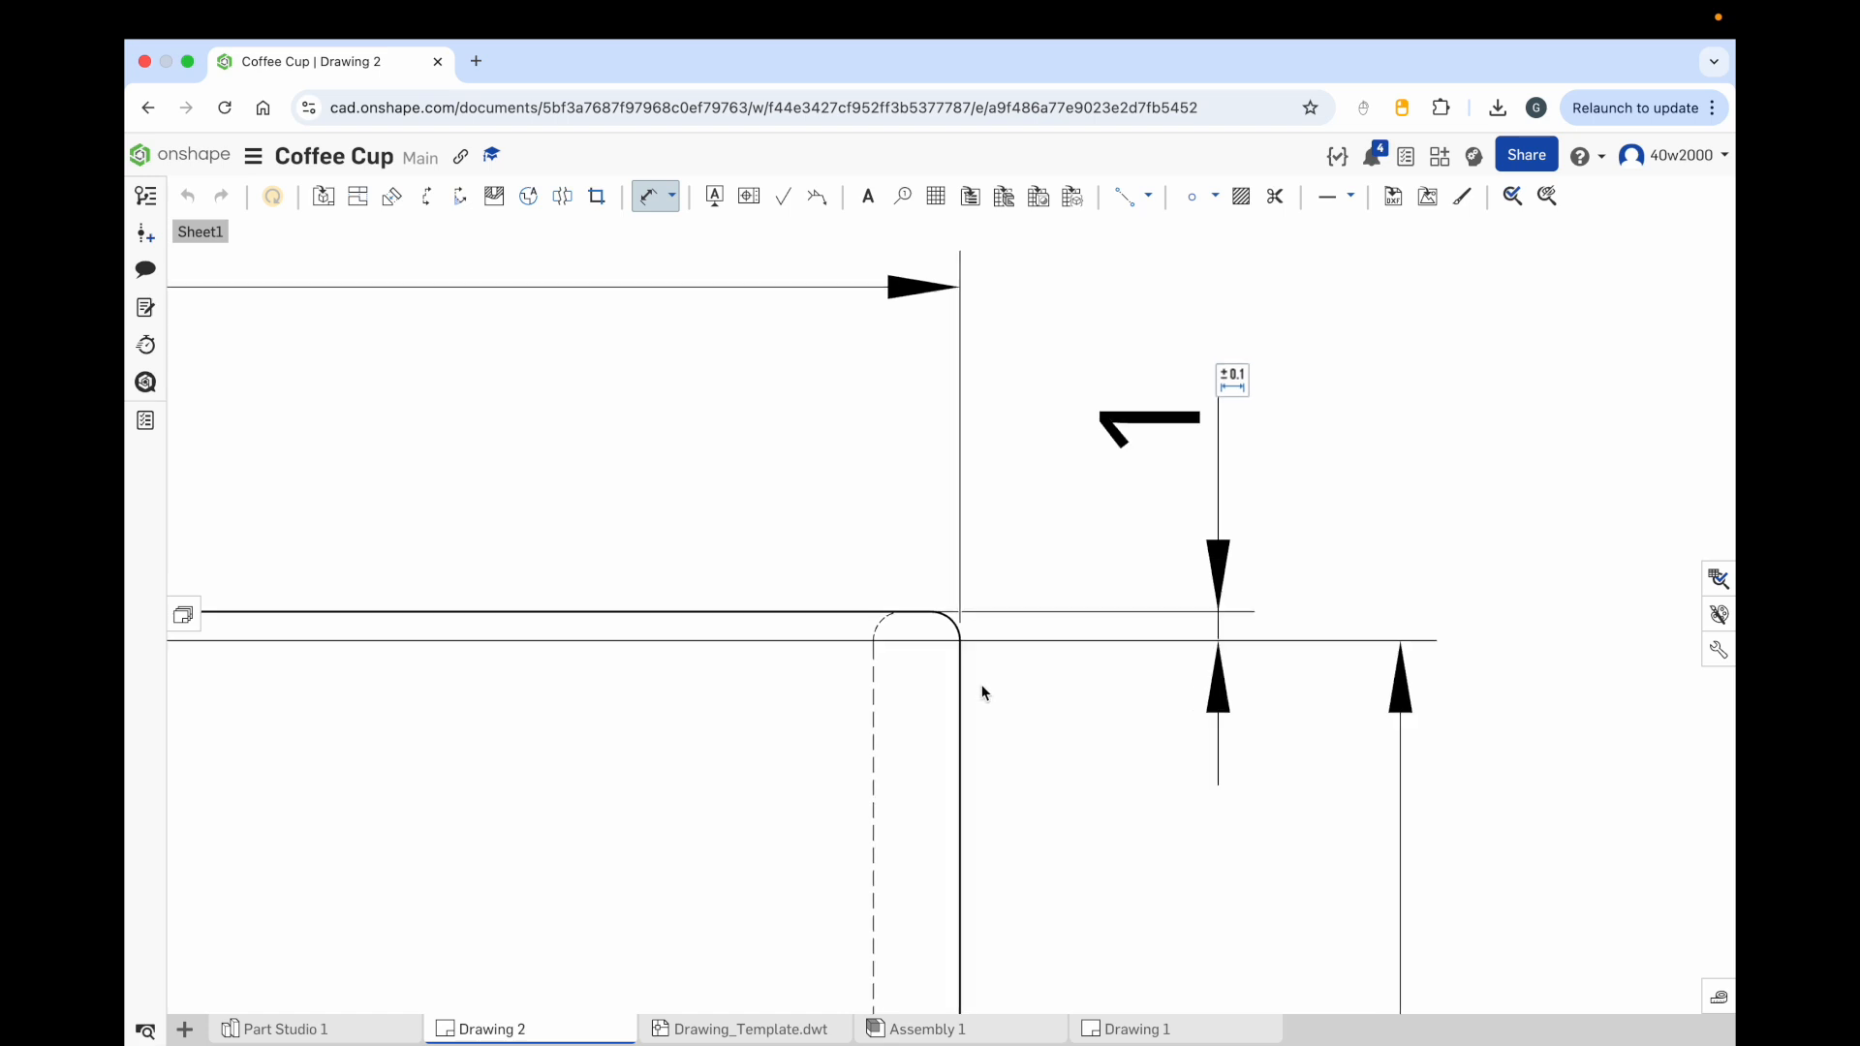
{"action": "scroll", "coordinate": [980, 685], "scroll_direction": "down", "scroll_amount": 5}
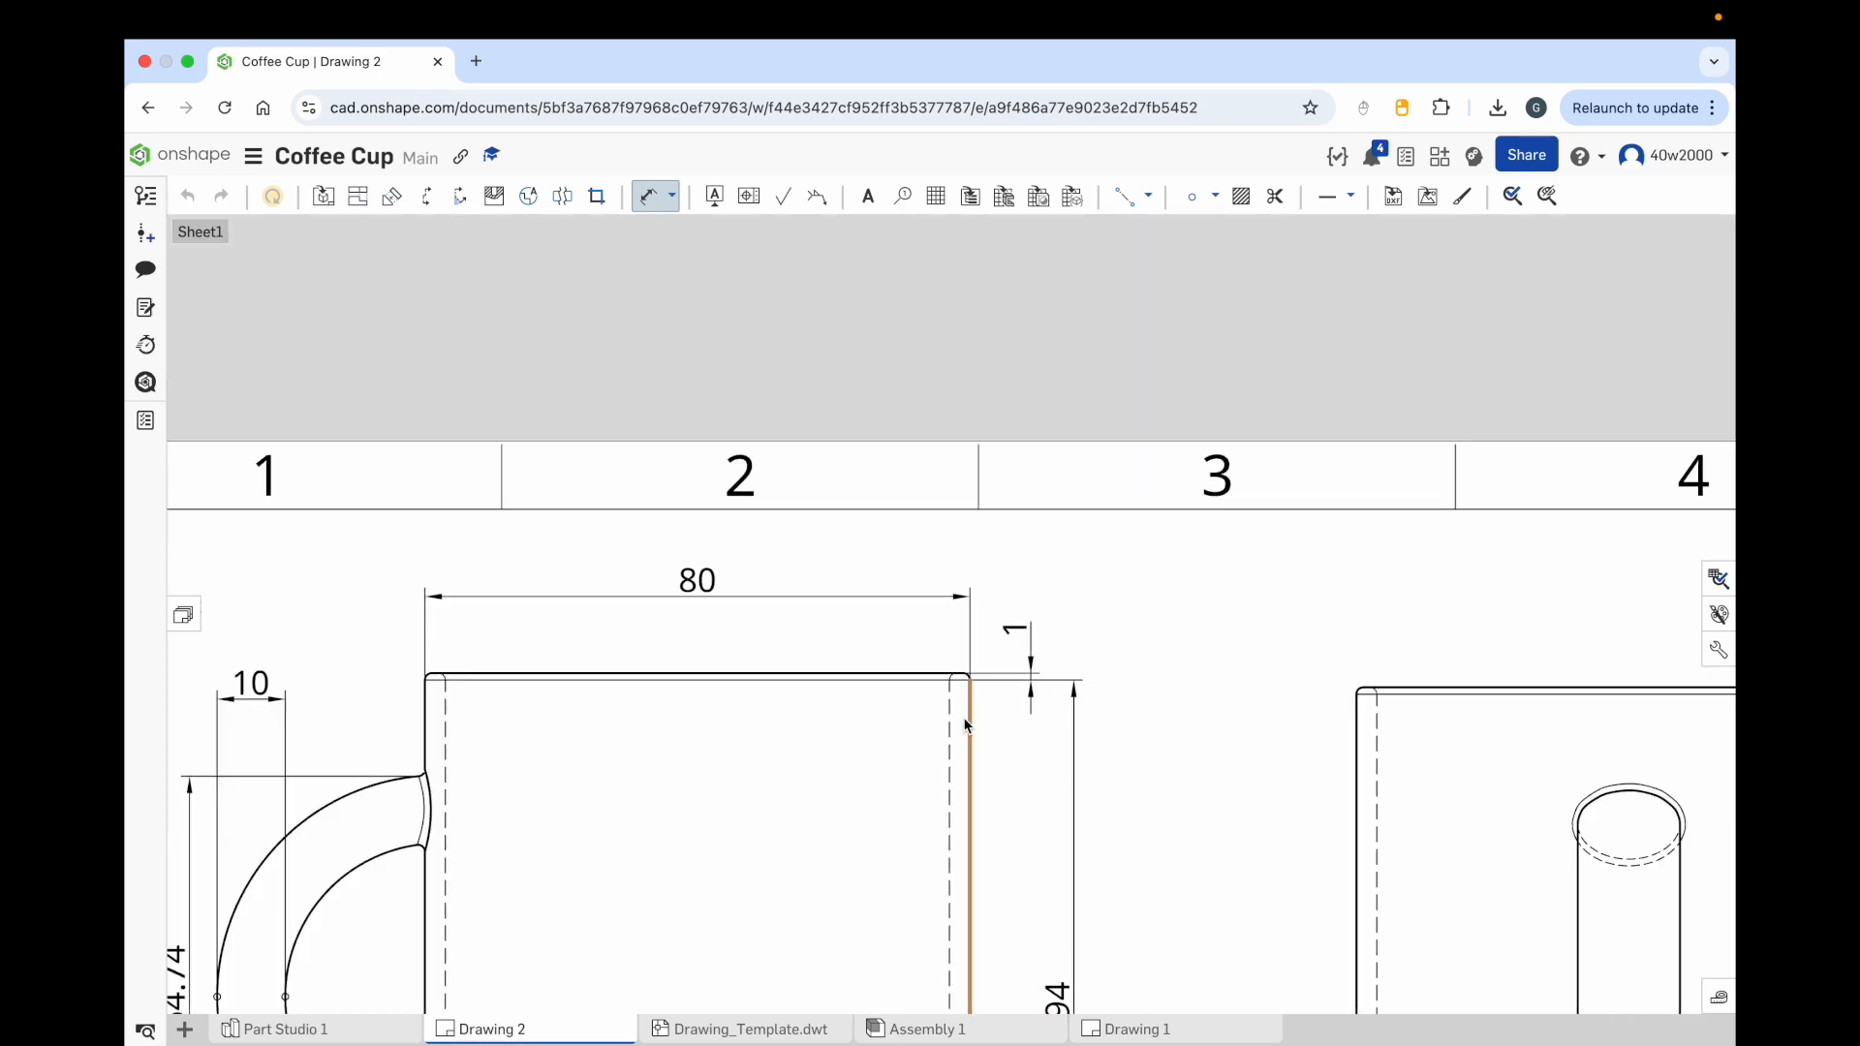
{"action": "scroll", "coordinate": [988, 809], "scroll_direction": "down", "scroll_amount": 5}
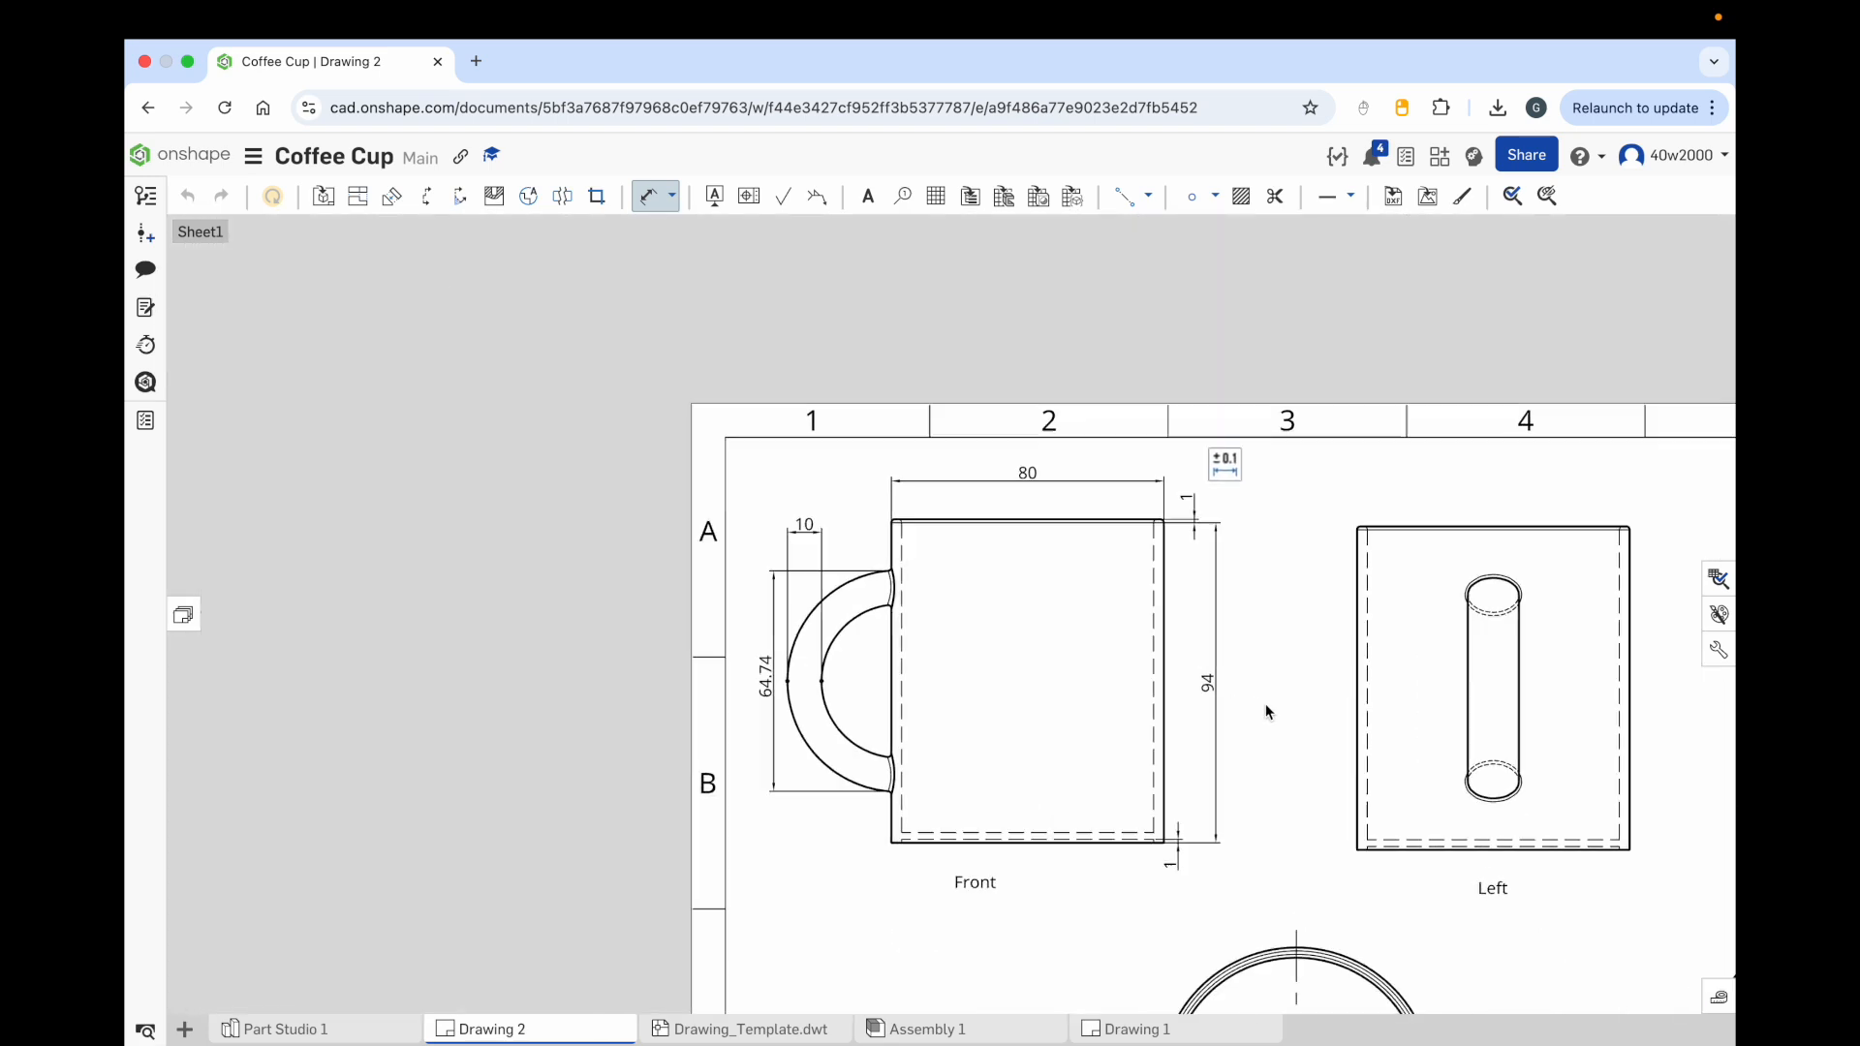
Step: Dimension the width of the handle's top ellipse in the Left view
{"action": "scroll", "coordinate": [930, 573], "scroll_direction": "down", "scroll_amount": 5}
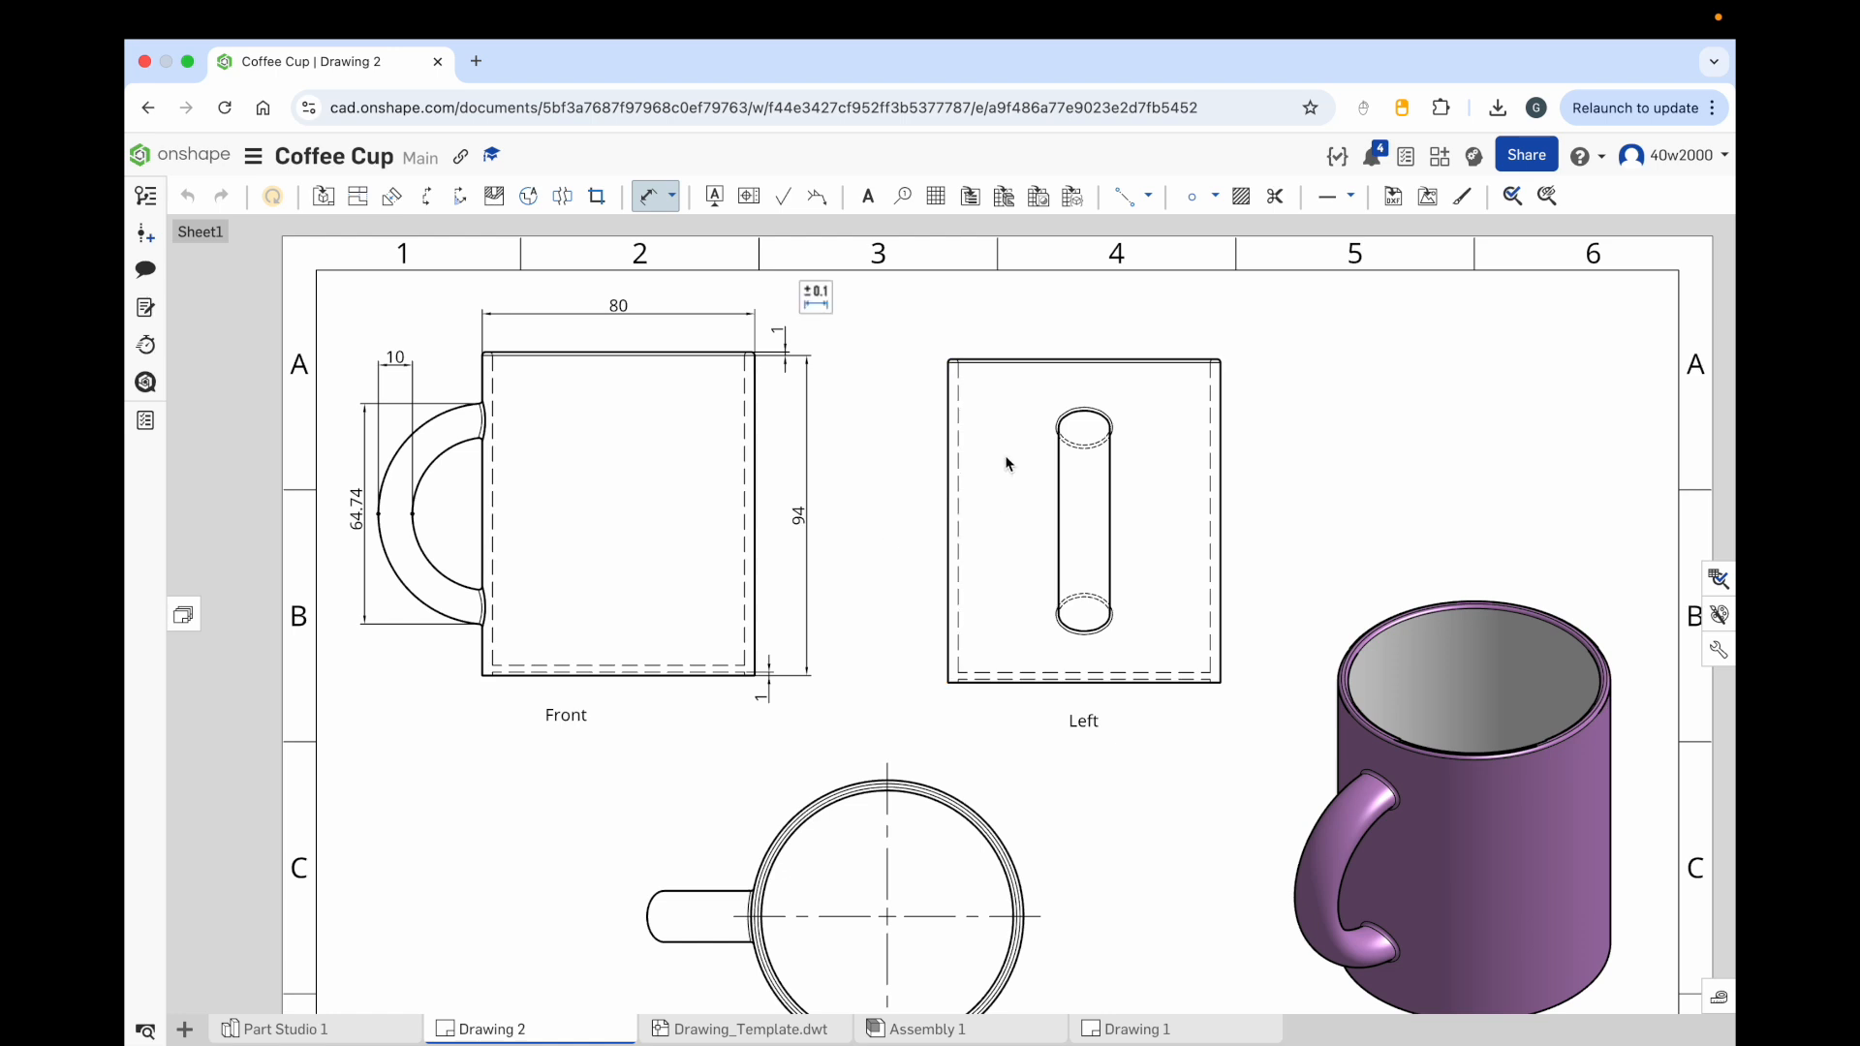
{"action": "scroll", "coordinate": [1008, 463], "scroll_direction": "up", "scroll_amount": 5}
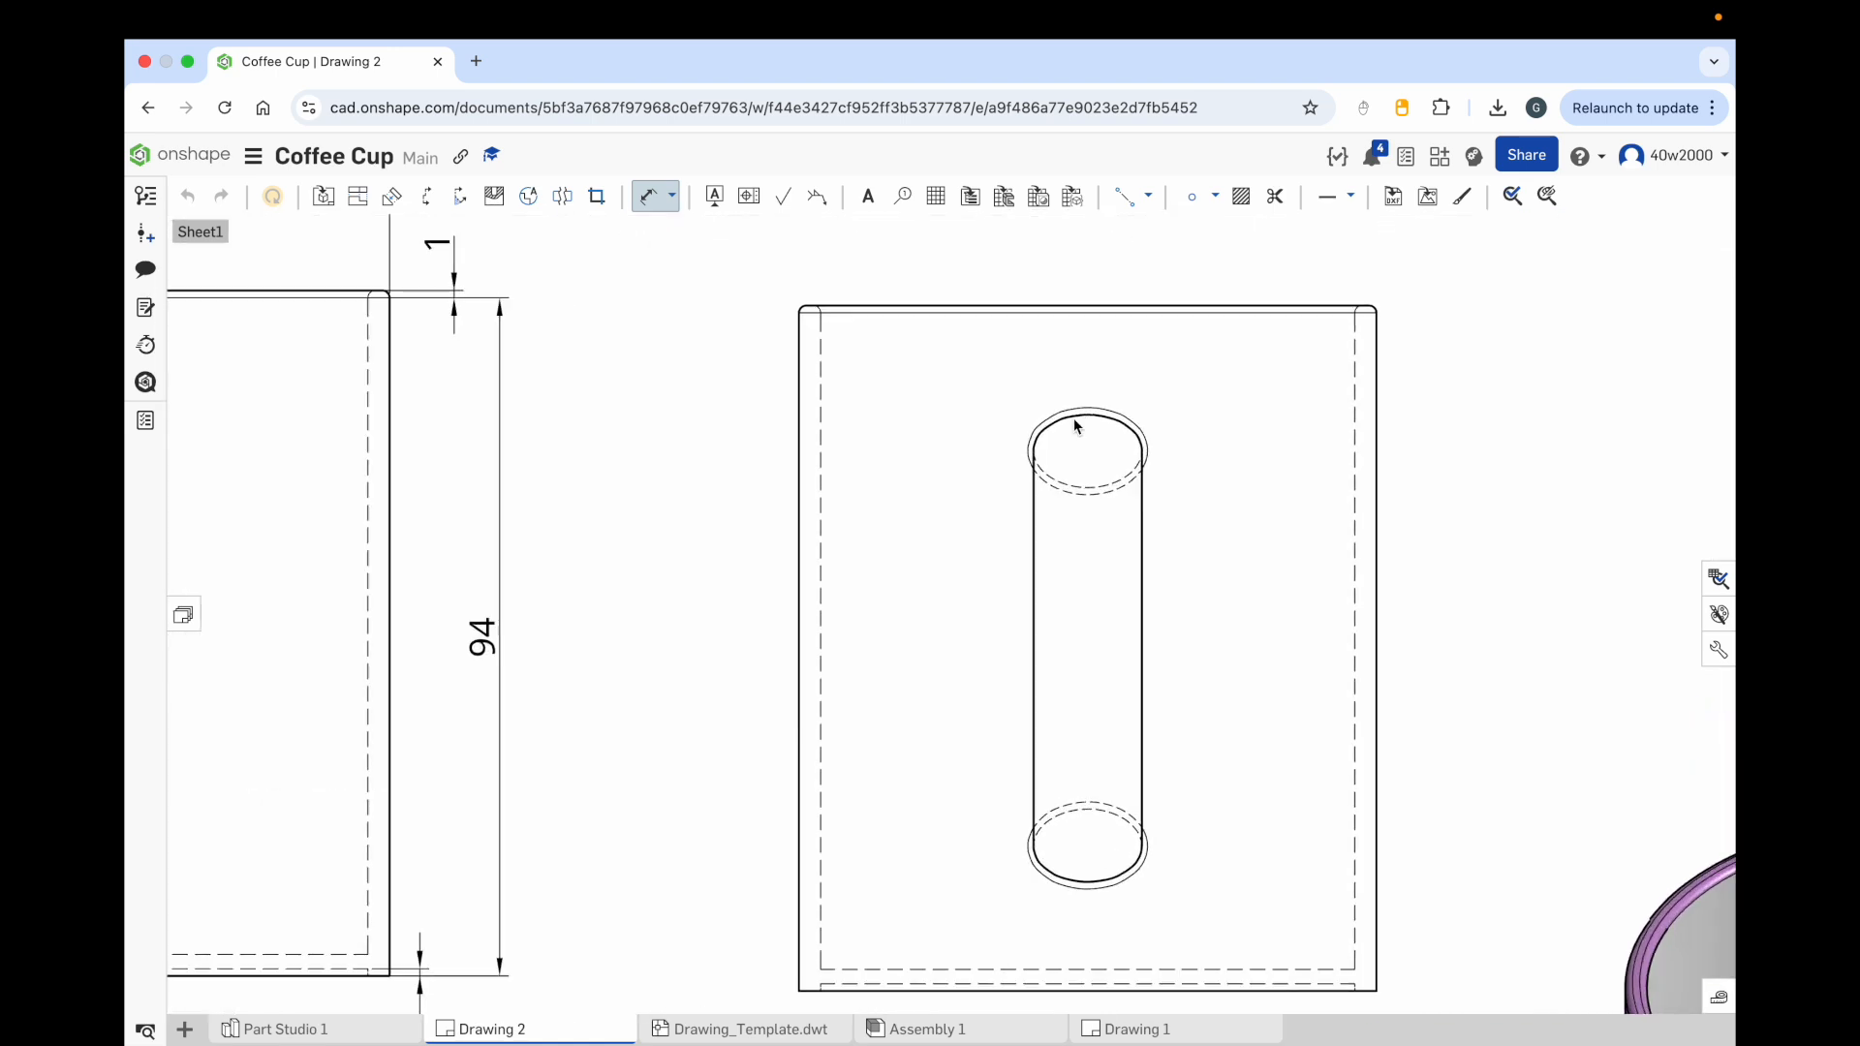
{"action": "left_click", "coordinate": [649, 197]}
{"action": "left_click", "coordinate": [1034, 452]}
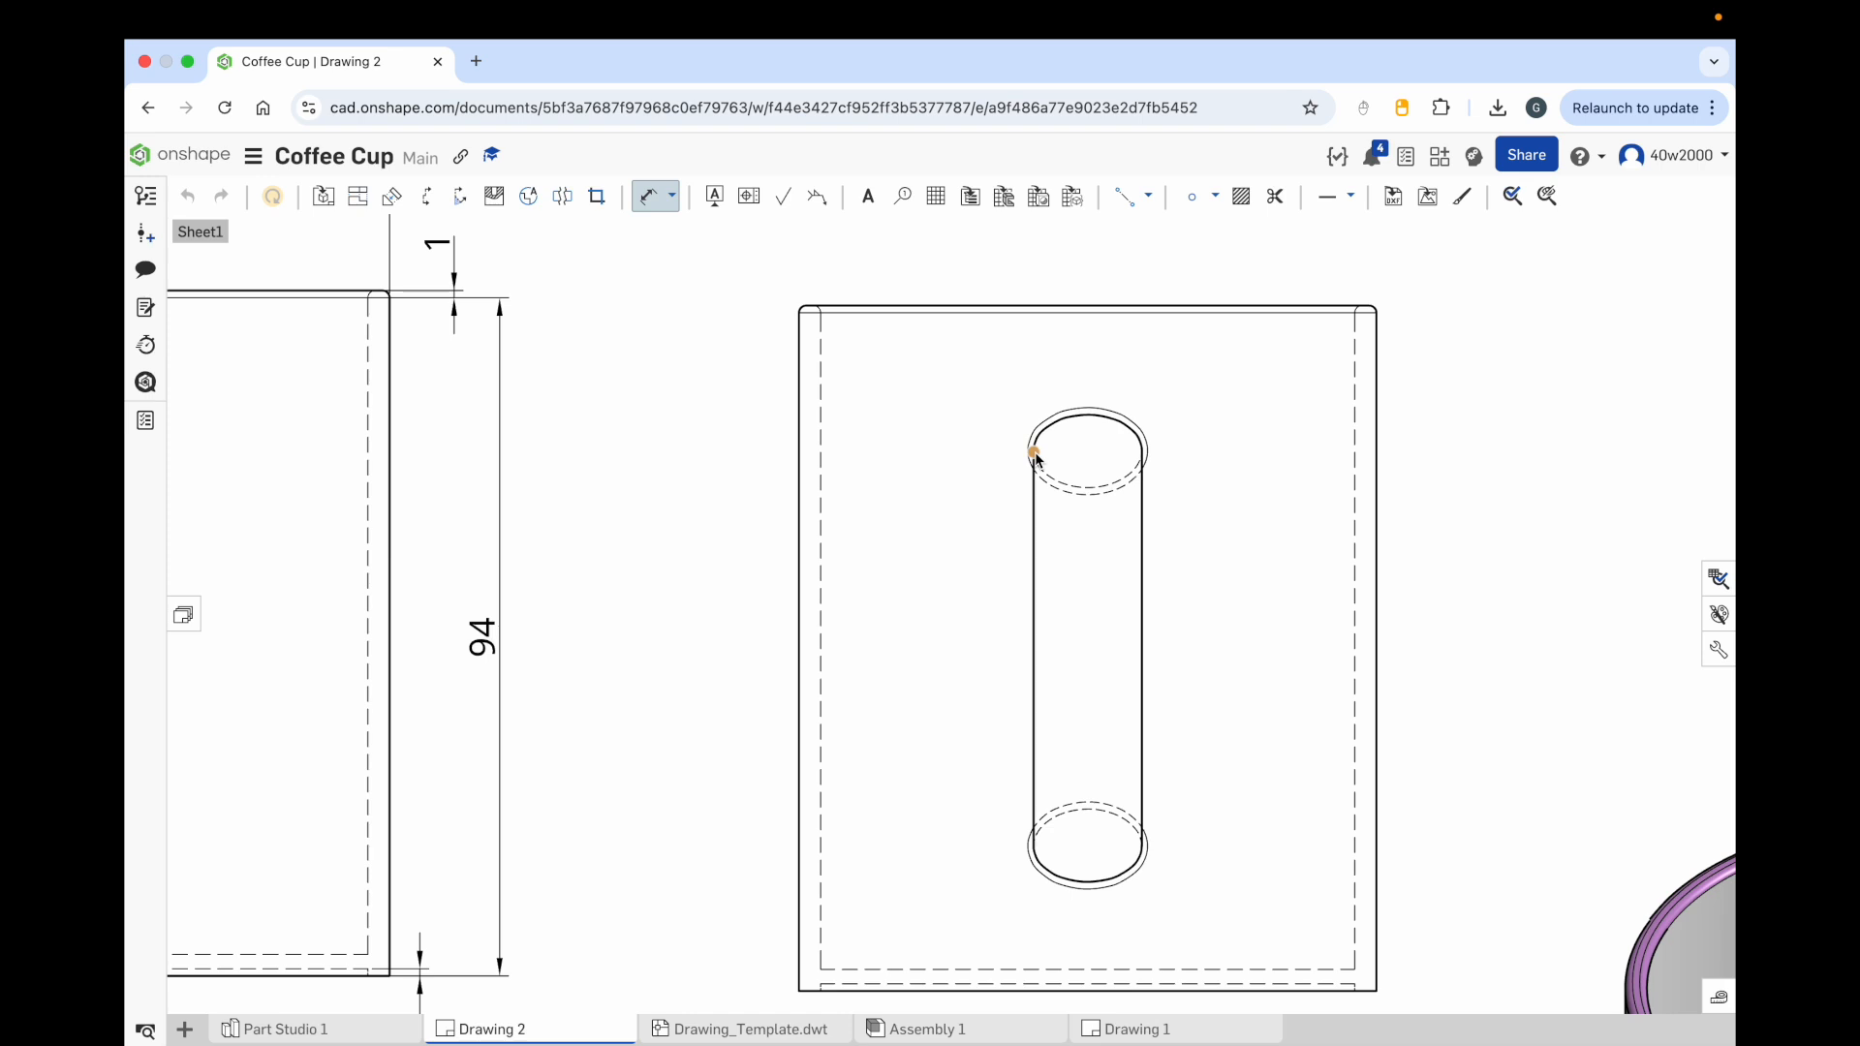
{"action": "left_click", "coordinate": [1142, 453]}
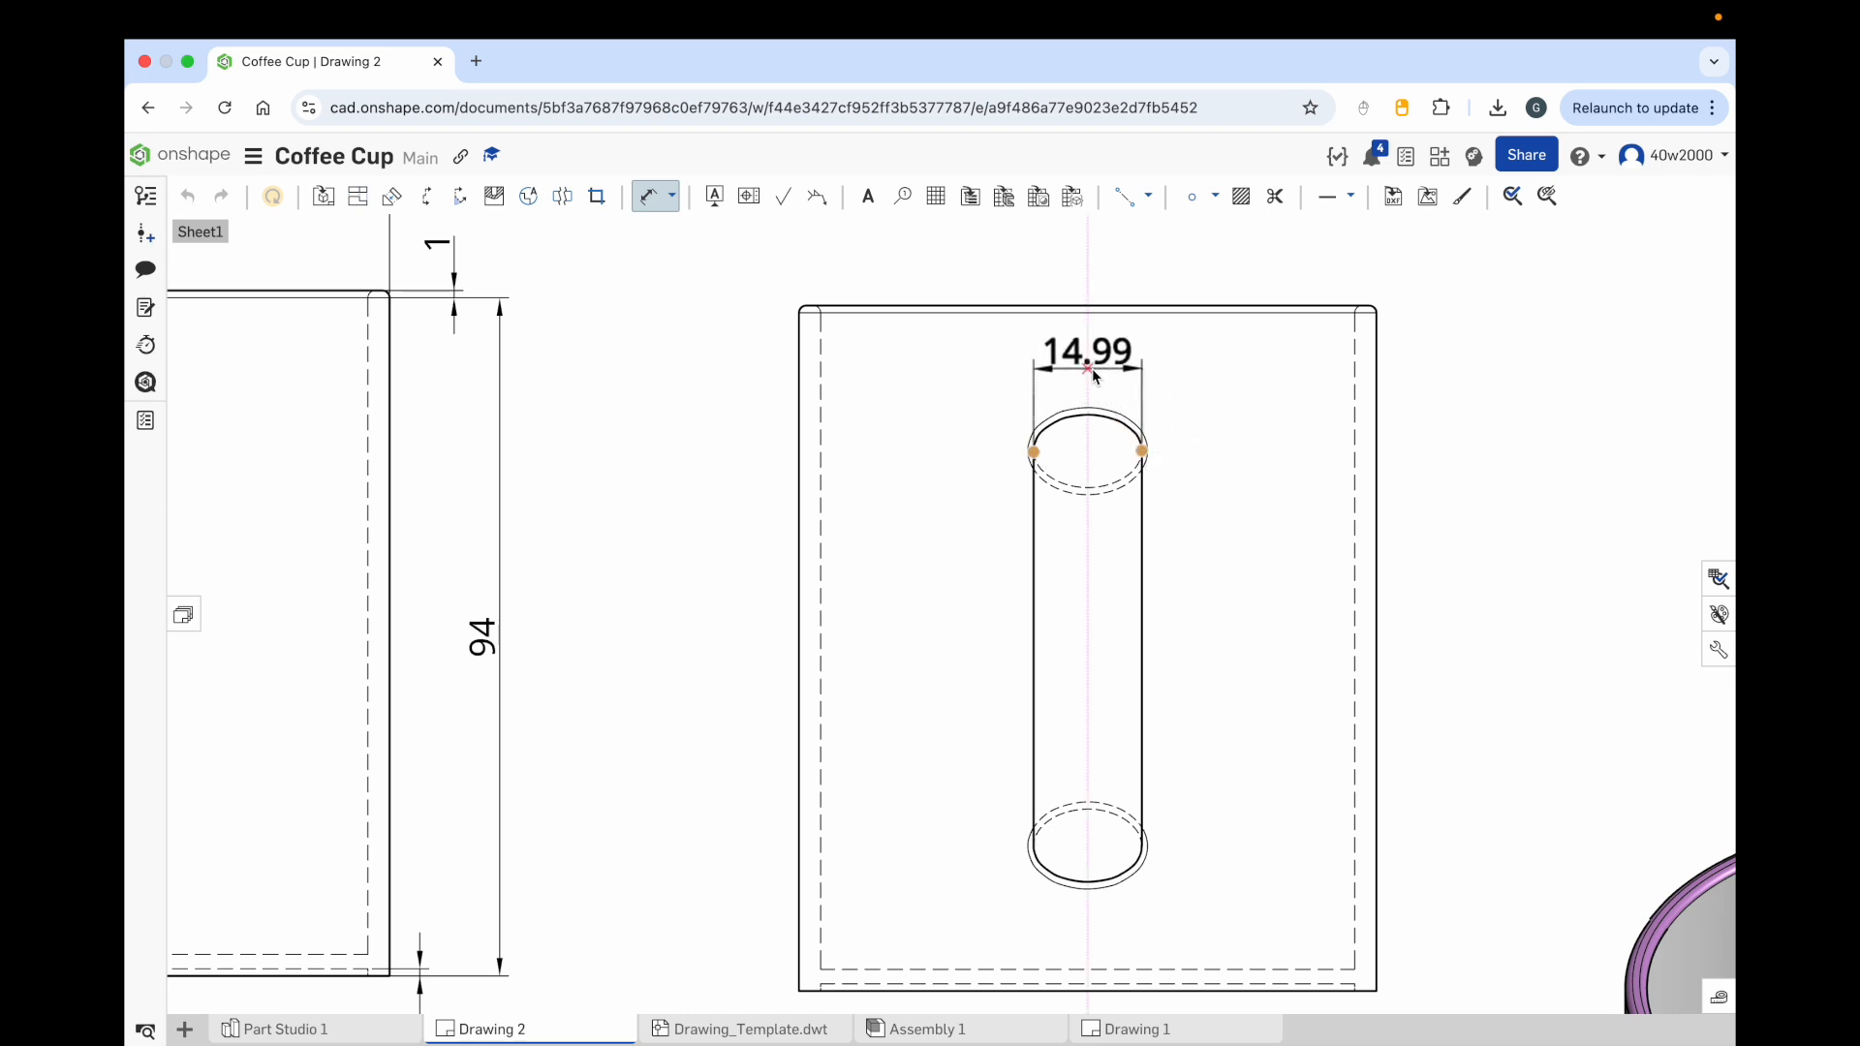
{"action": "left_click", "coordinate": [1095, 376]}
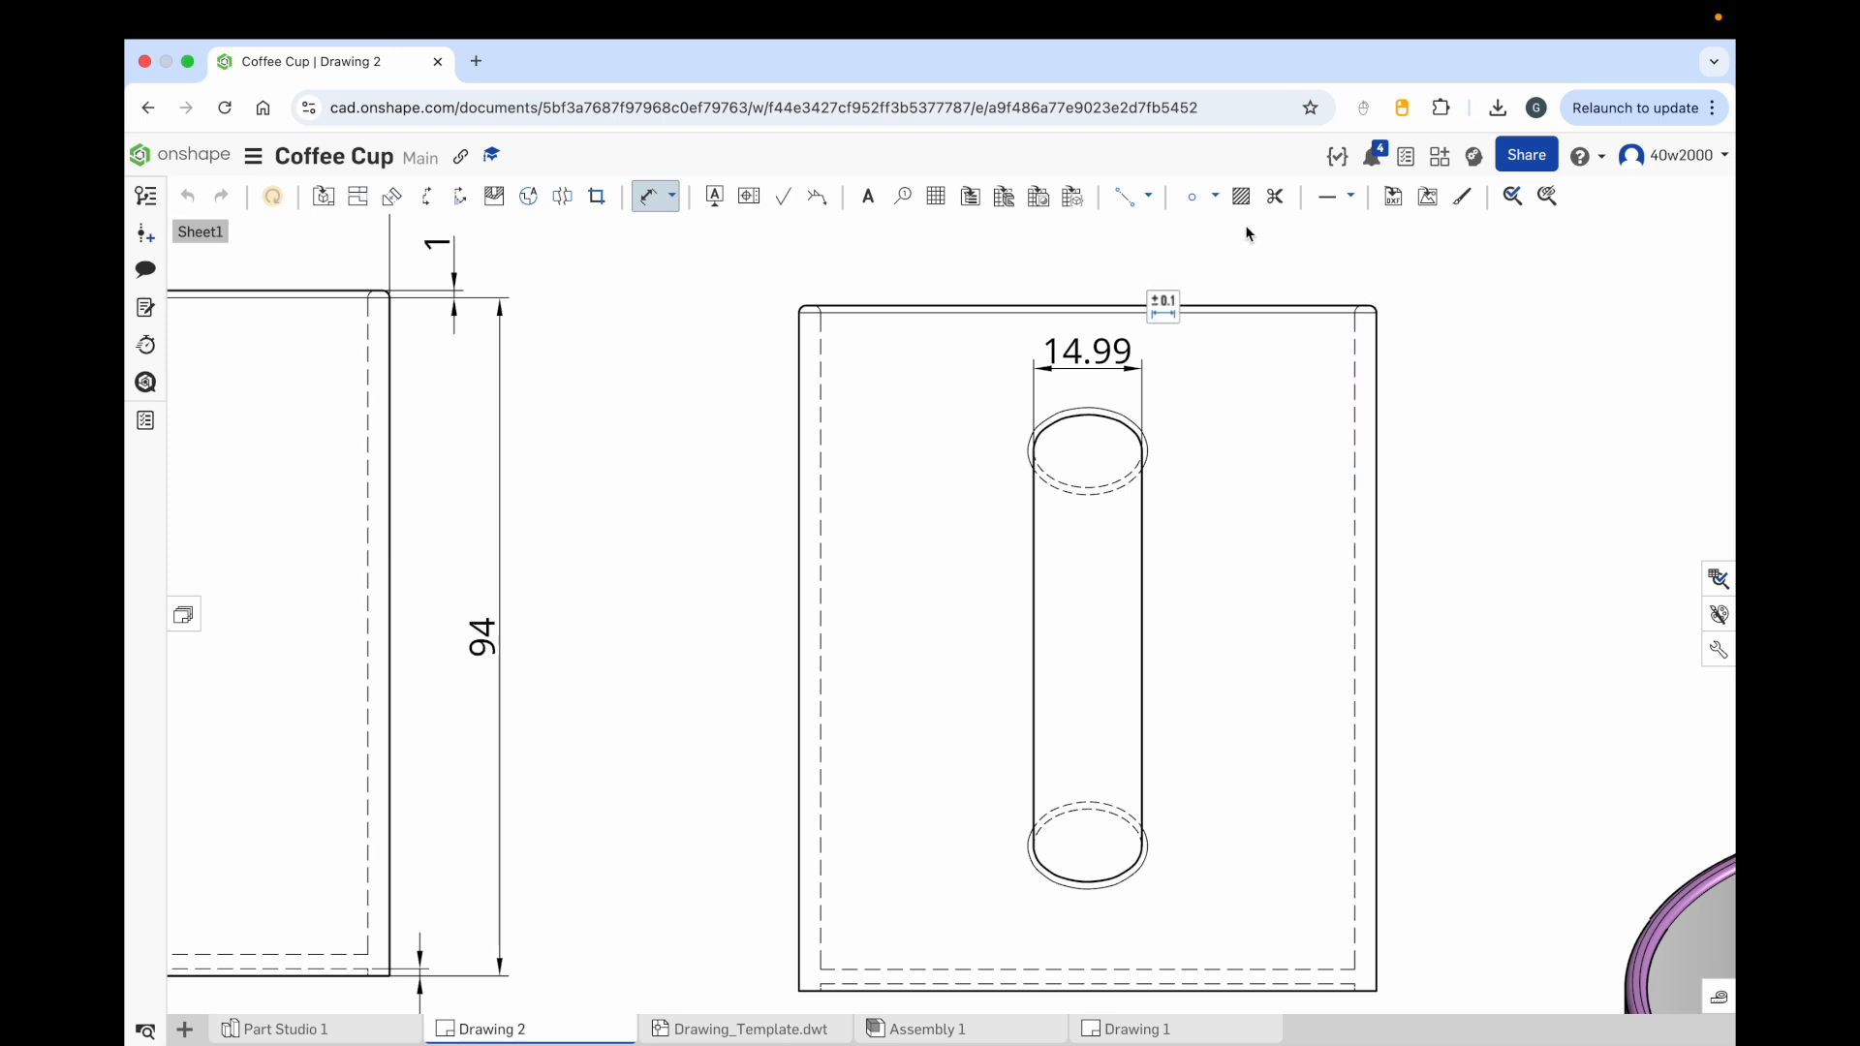
Step: Place sketch points at the left and right ends of the handle's bottom ellipse in the Left view
{"action": "left_click", "coordinate": [1193, 198]}
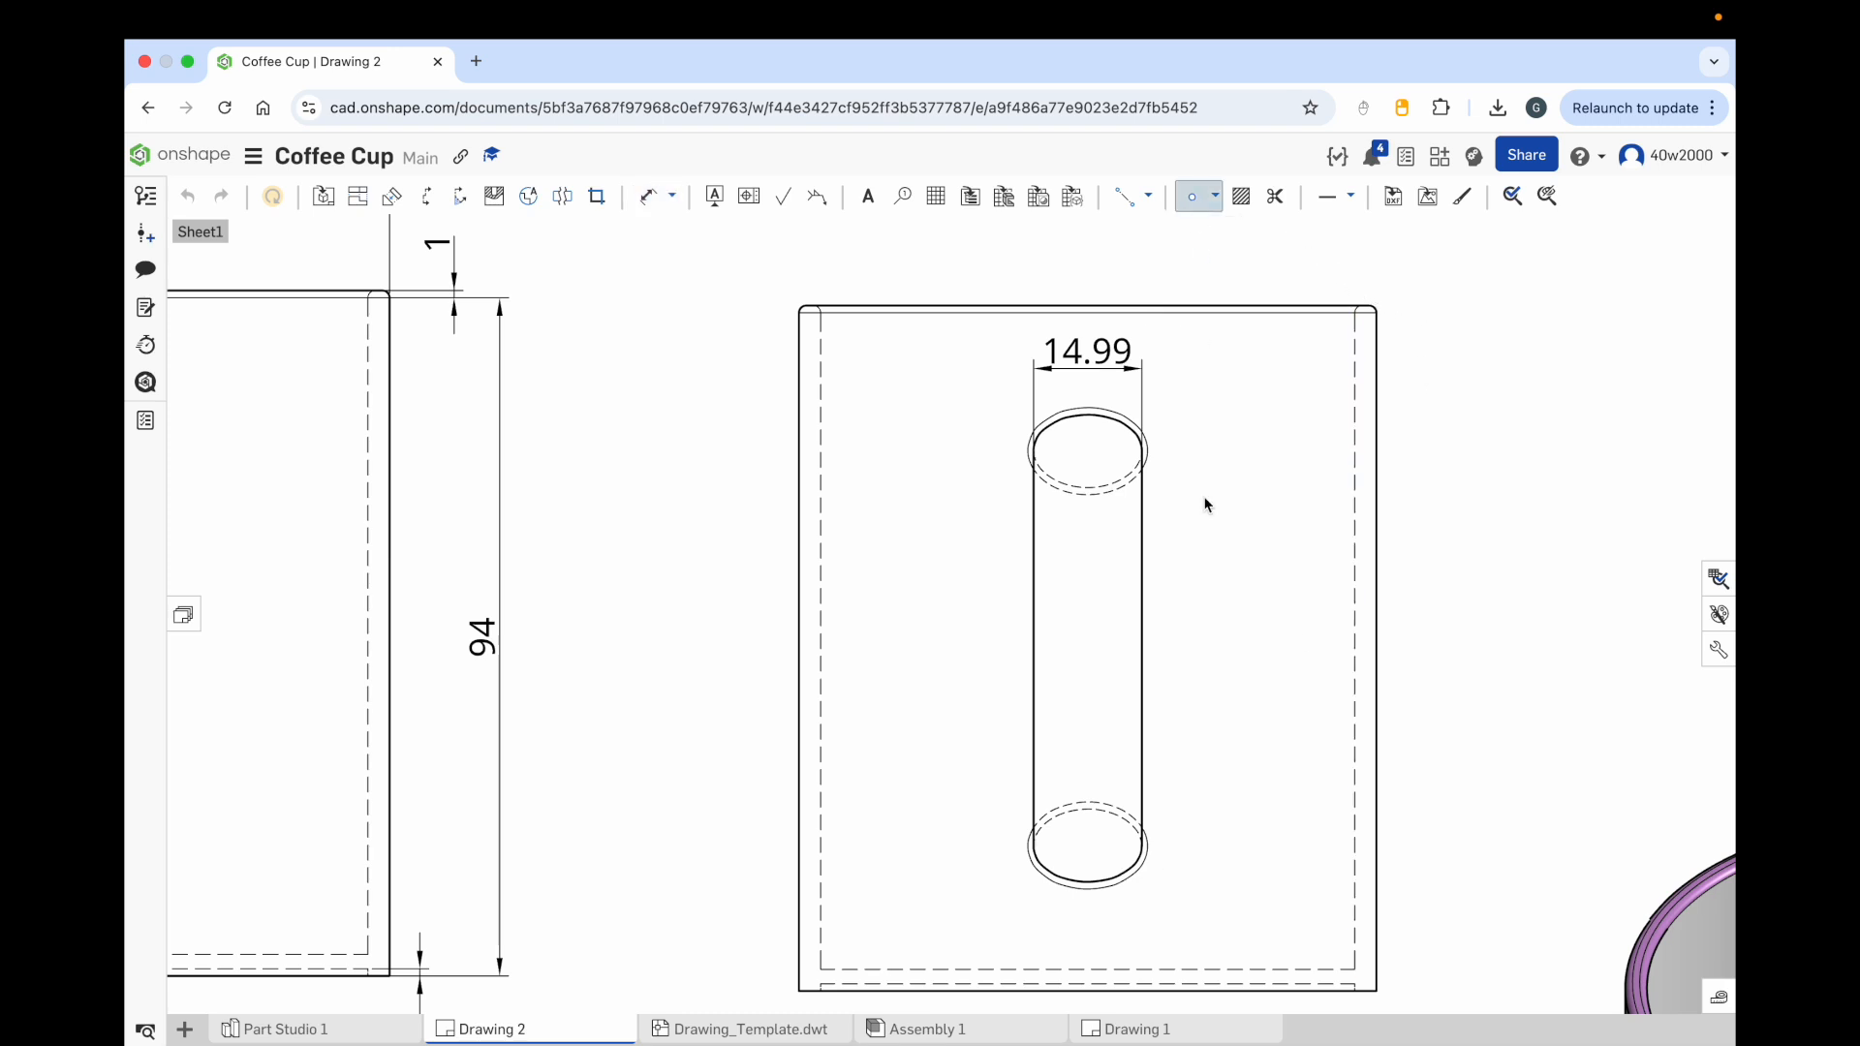
{"action": "left_click", "coordinate": [1147, 850]}
{"action": "left_click", "coordinate": [1028, 848]}
Step: Add a 2 point linear dimension between the two sketch points below the bottom ellipse
{"action": "left_click", "coordinate": [673, 197]}
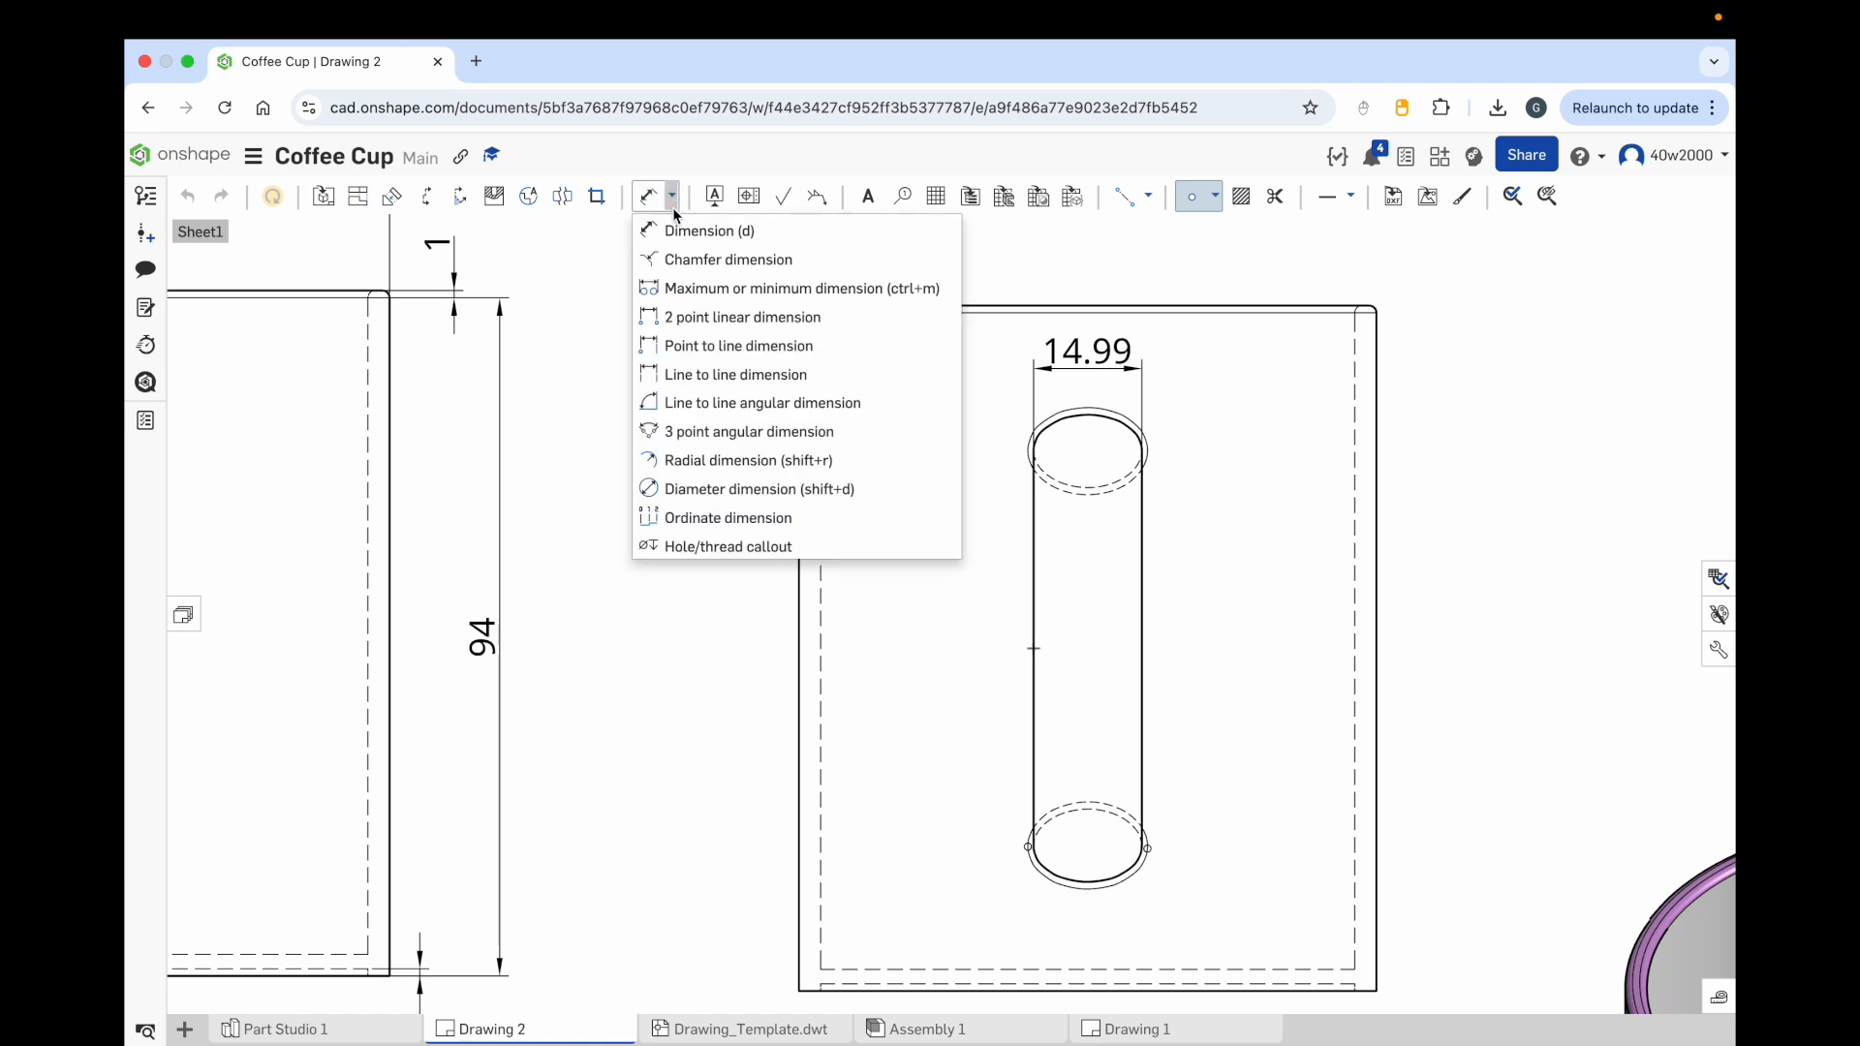
{"action": "left_click", "coordinate": [702, 314]}
{"action": "left_click", "coordinate": [1028, 848]}
{"action": "left_click", "coordinate": [1148, 848]}
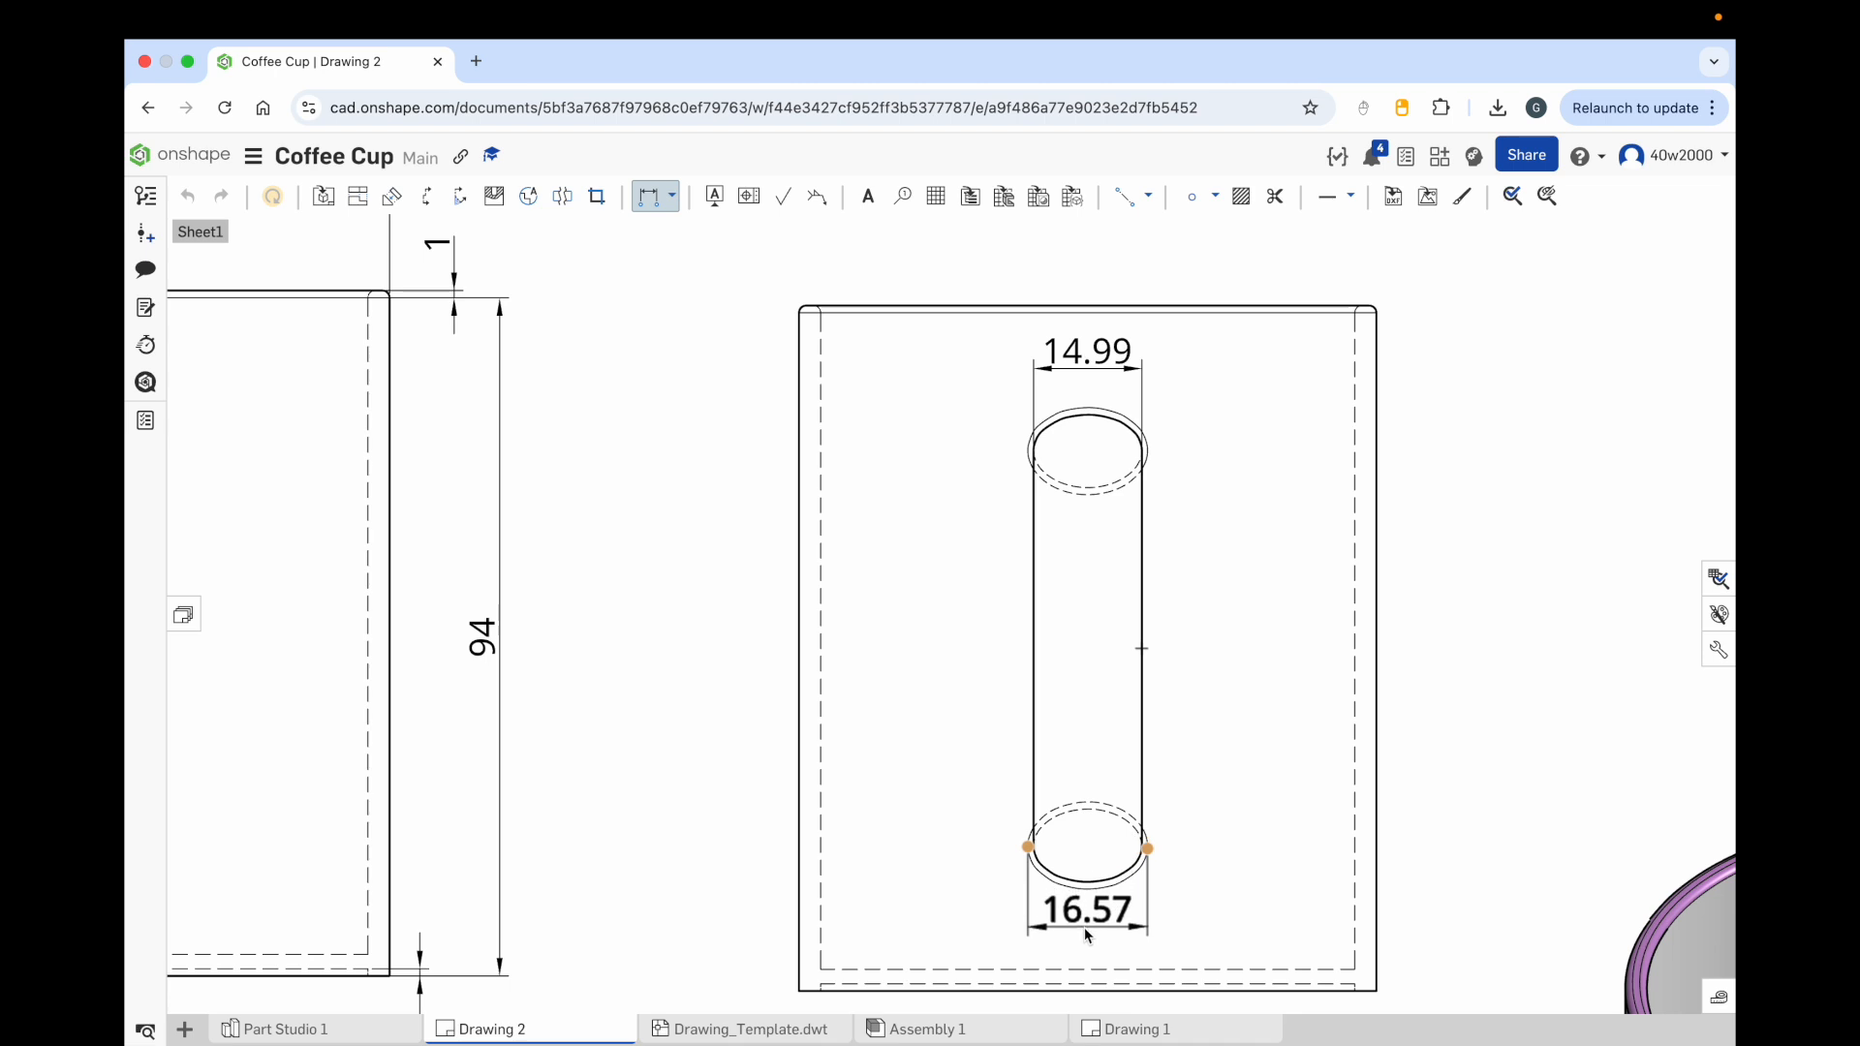
{"action": "left_click", "coordinate": [1084, 916]}
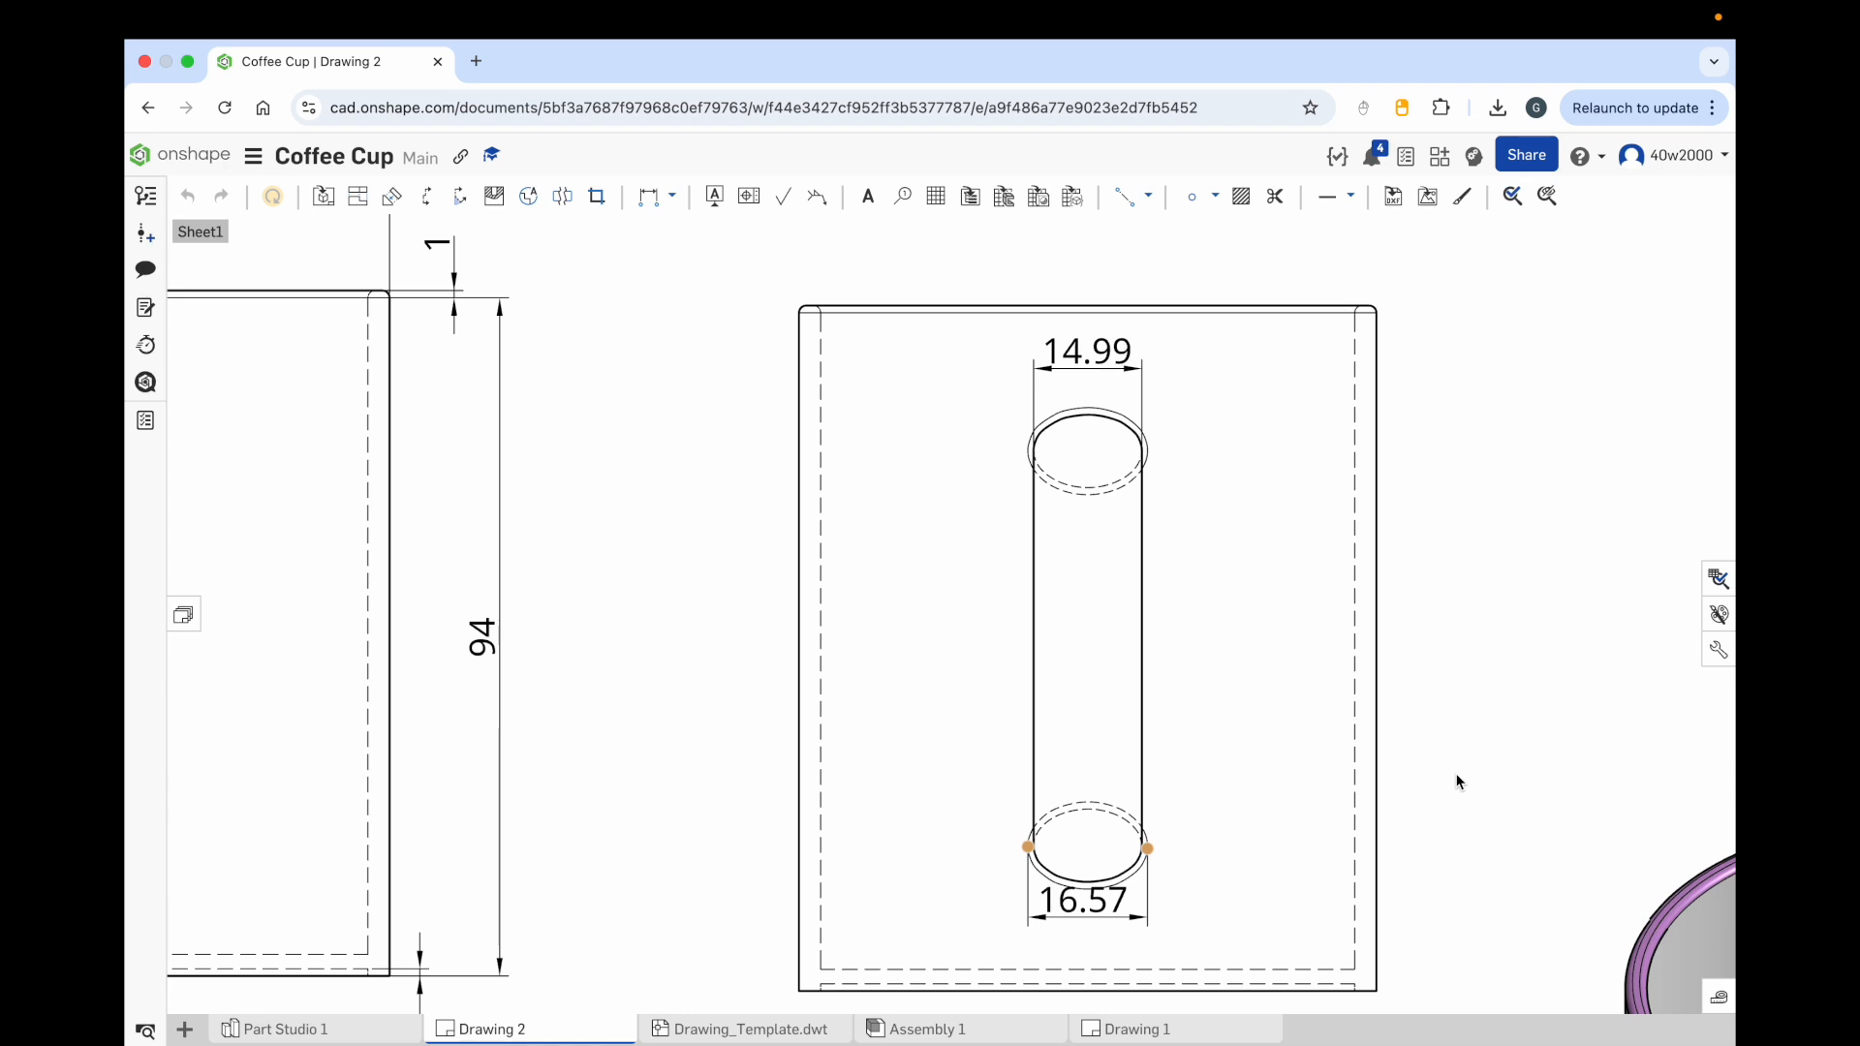
Step: Dimension the outer diameter of the cup's rim in the Top view
{"action": "scroll", "coordinate": [933, 682], "scroll_direction": "down", "scroll_amount": 5}
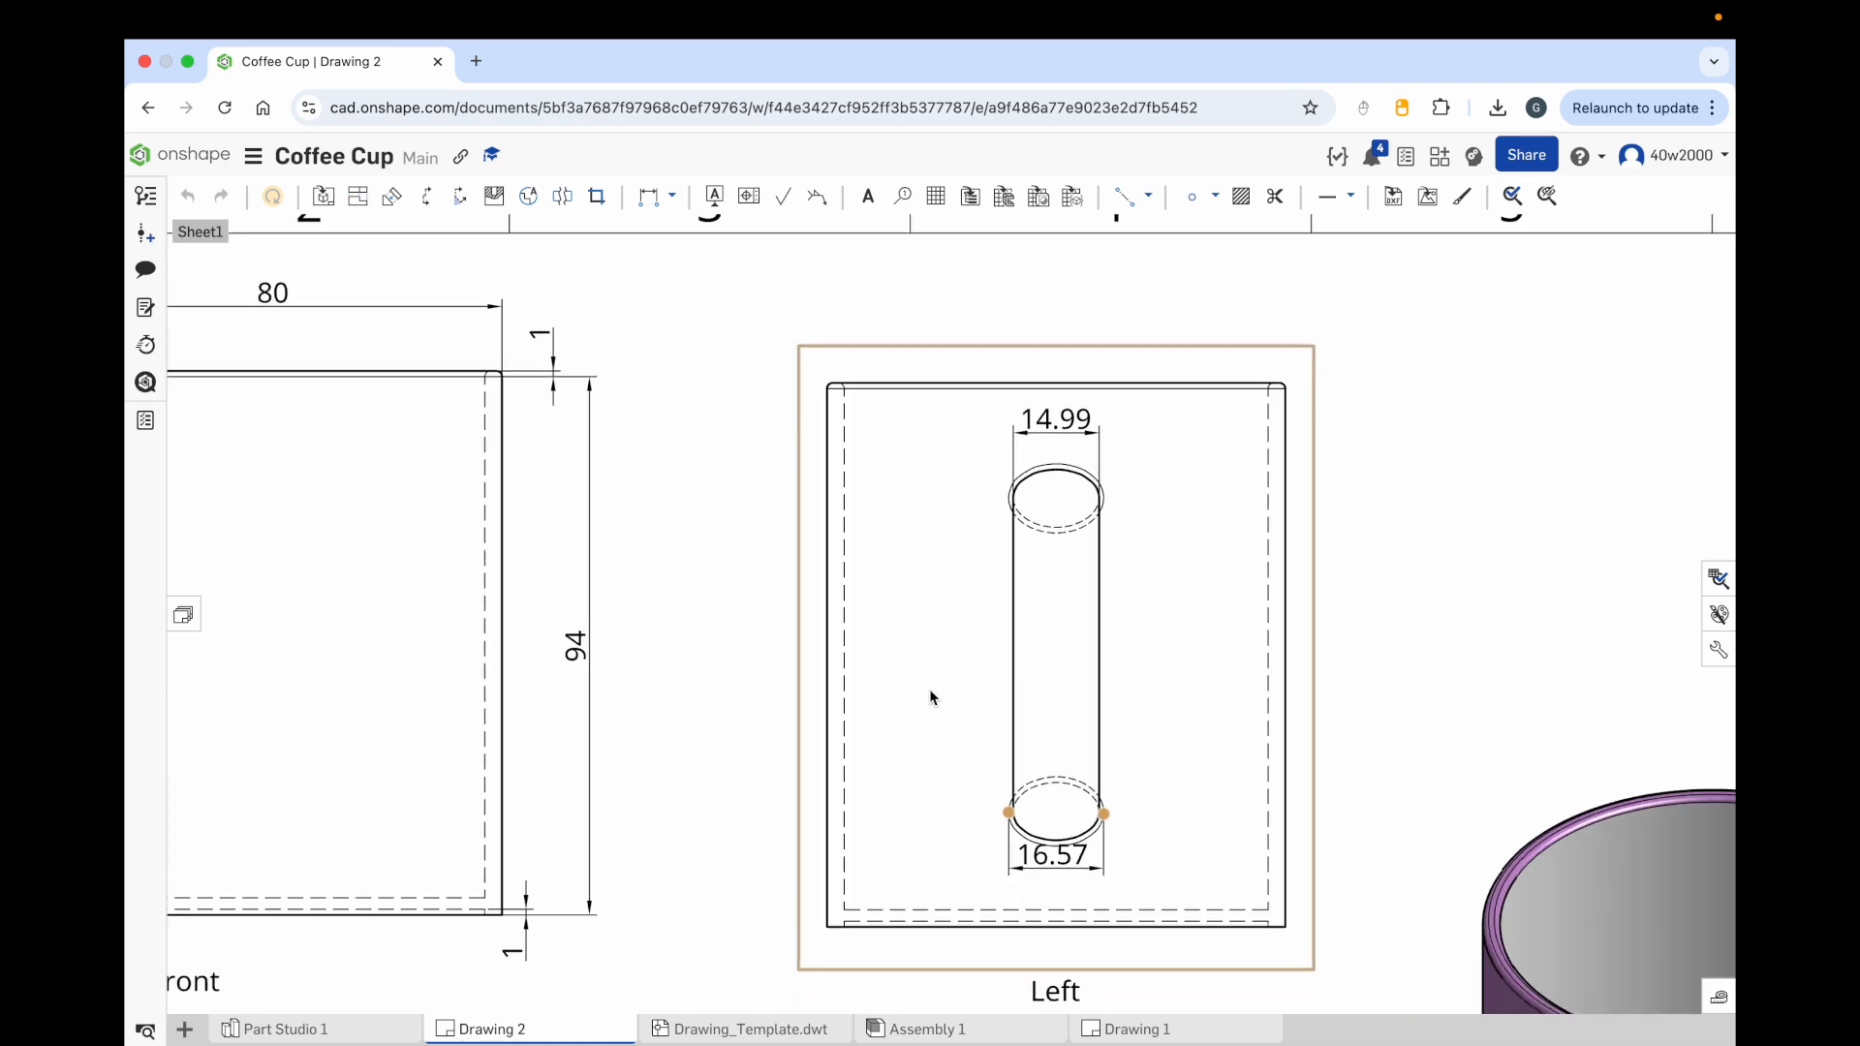
{"action": "scroll", "coordinate": [928, 690], "scroll_direction": "down", "scroll_amount": 5}
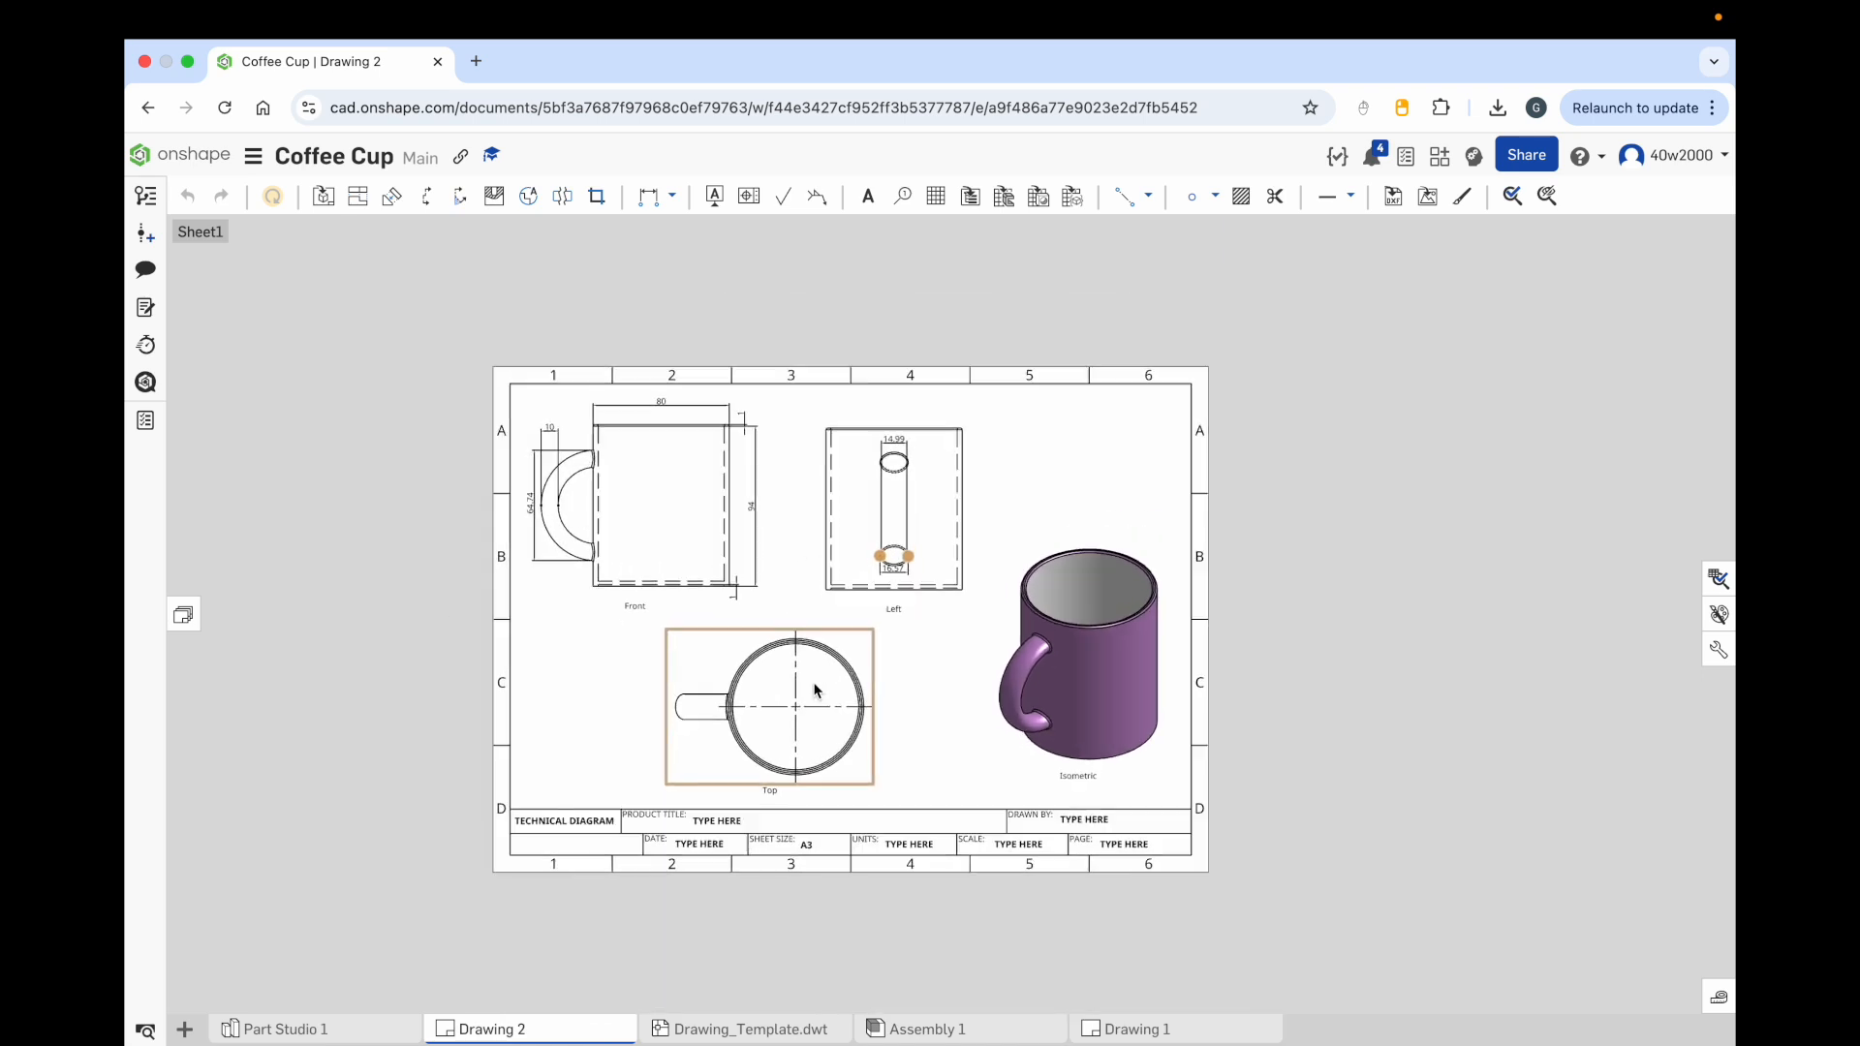
{"action": "scroll", "coordinate": [815, 686], "scroll_direction": "up", "scroll_amount": 5}
{"action": "middle_click_drag", "start_coordinate": [818, 727], "coordinate": [872, 661]}
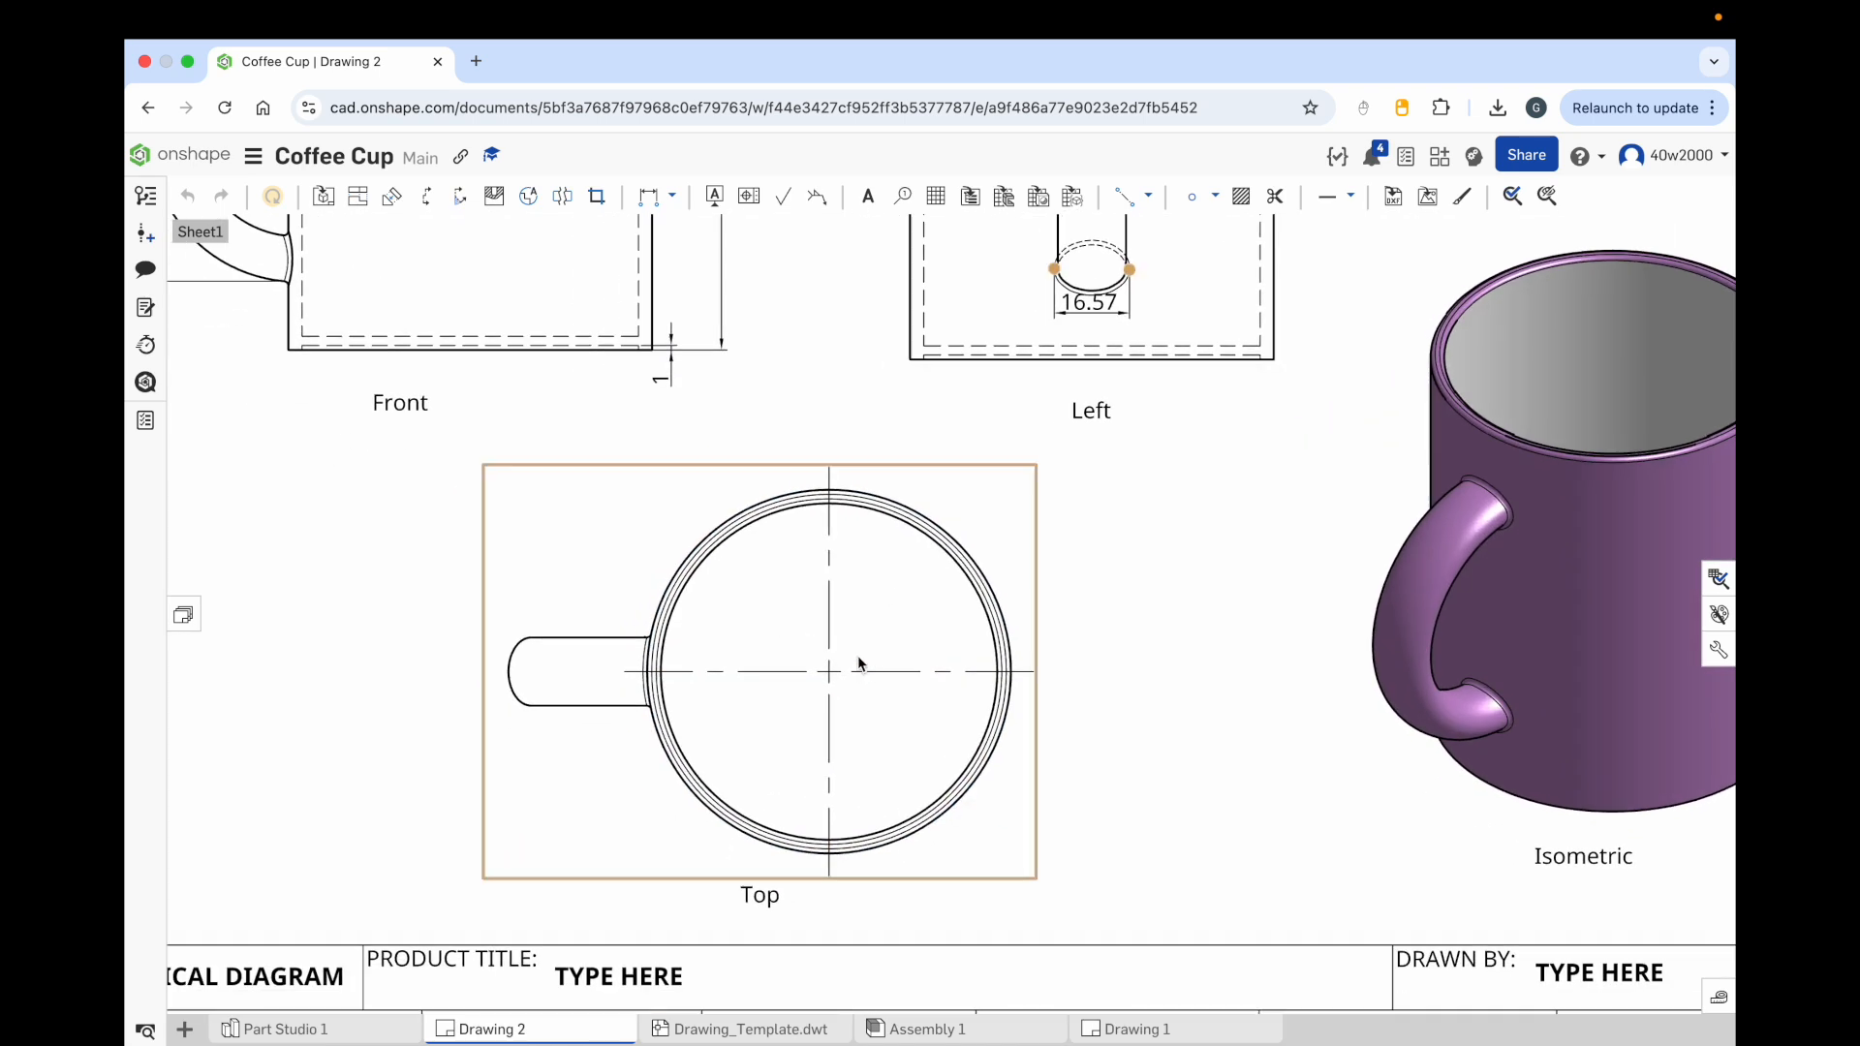
{"action": "left_click", "coordinate": [669, 198]}
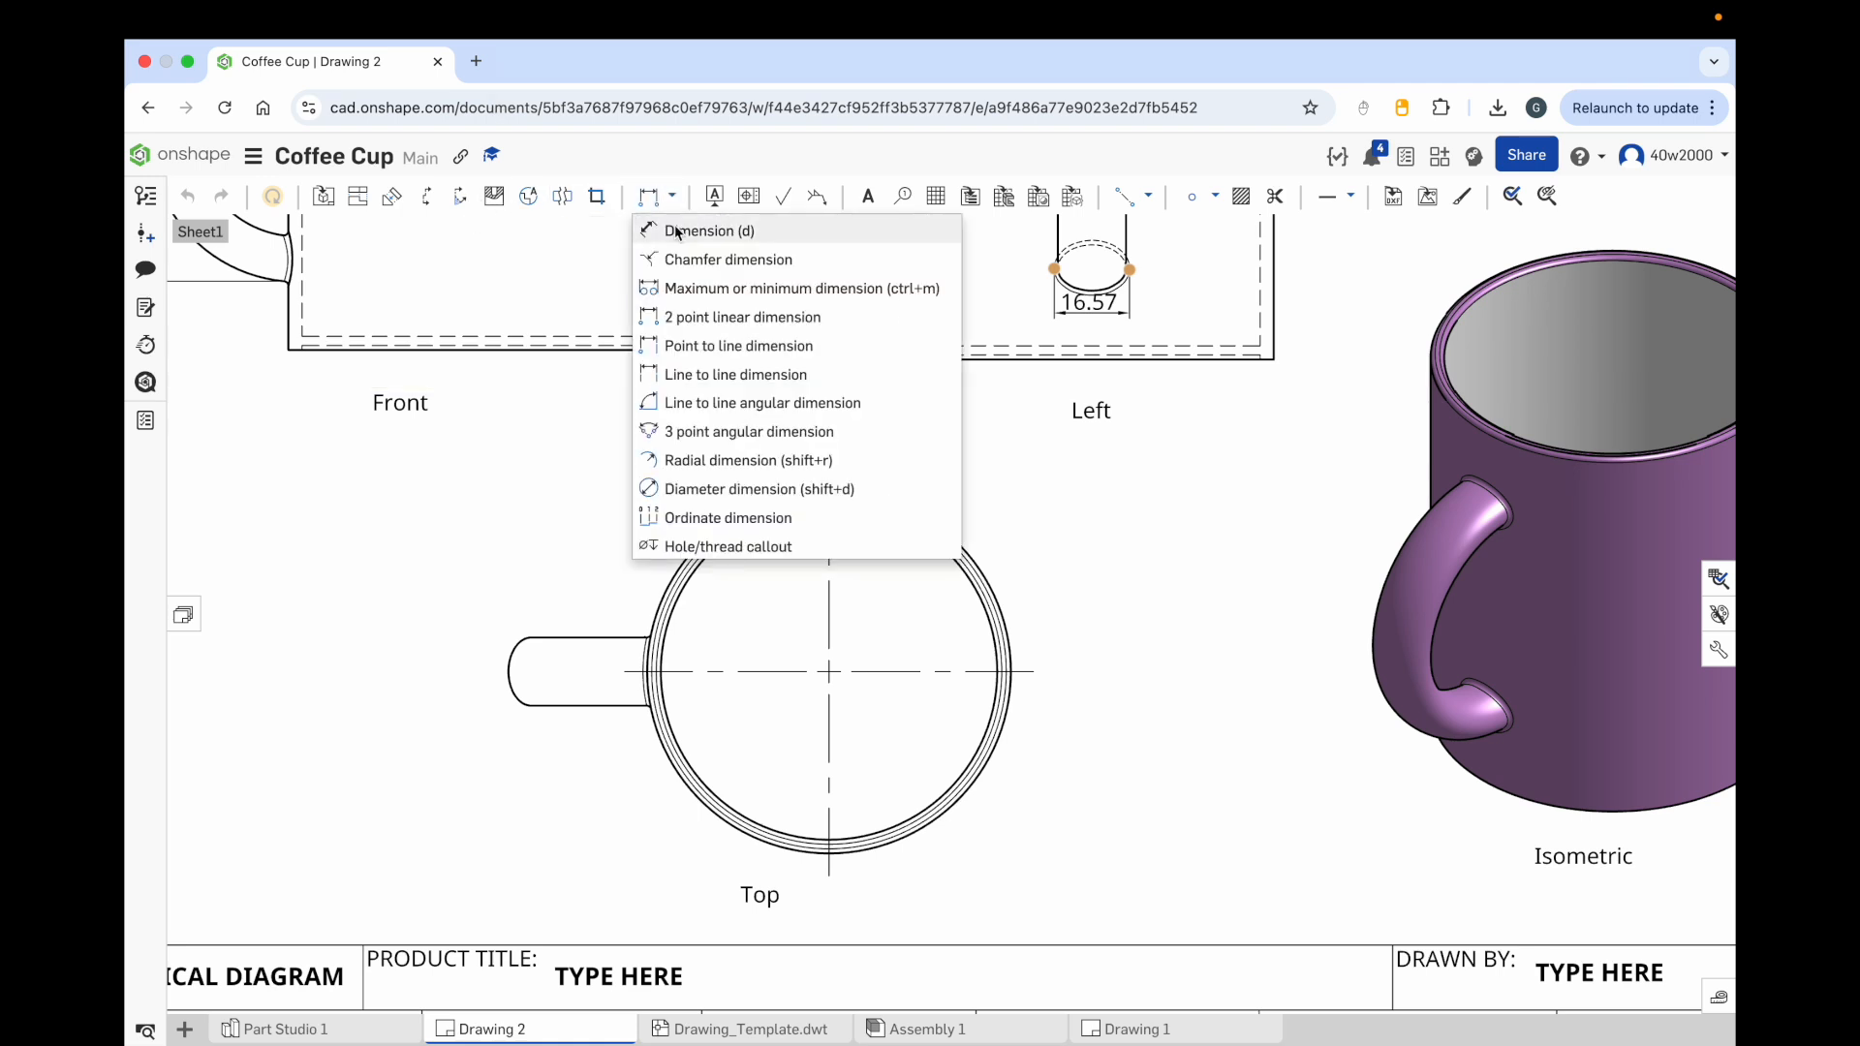
{"action": "left_click", "coordinate": [677, 231]}
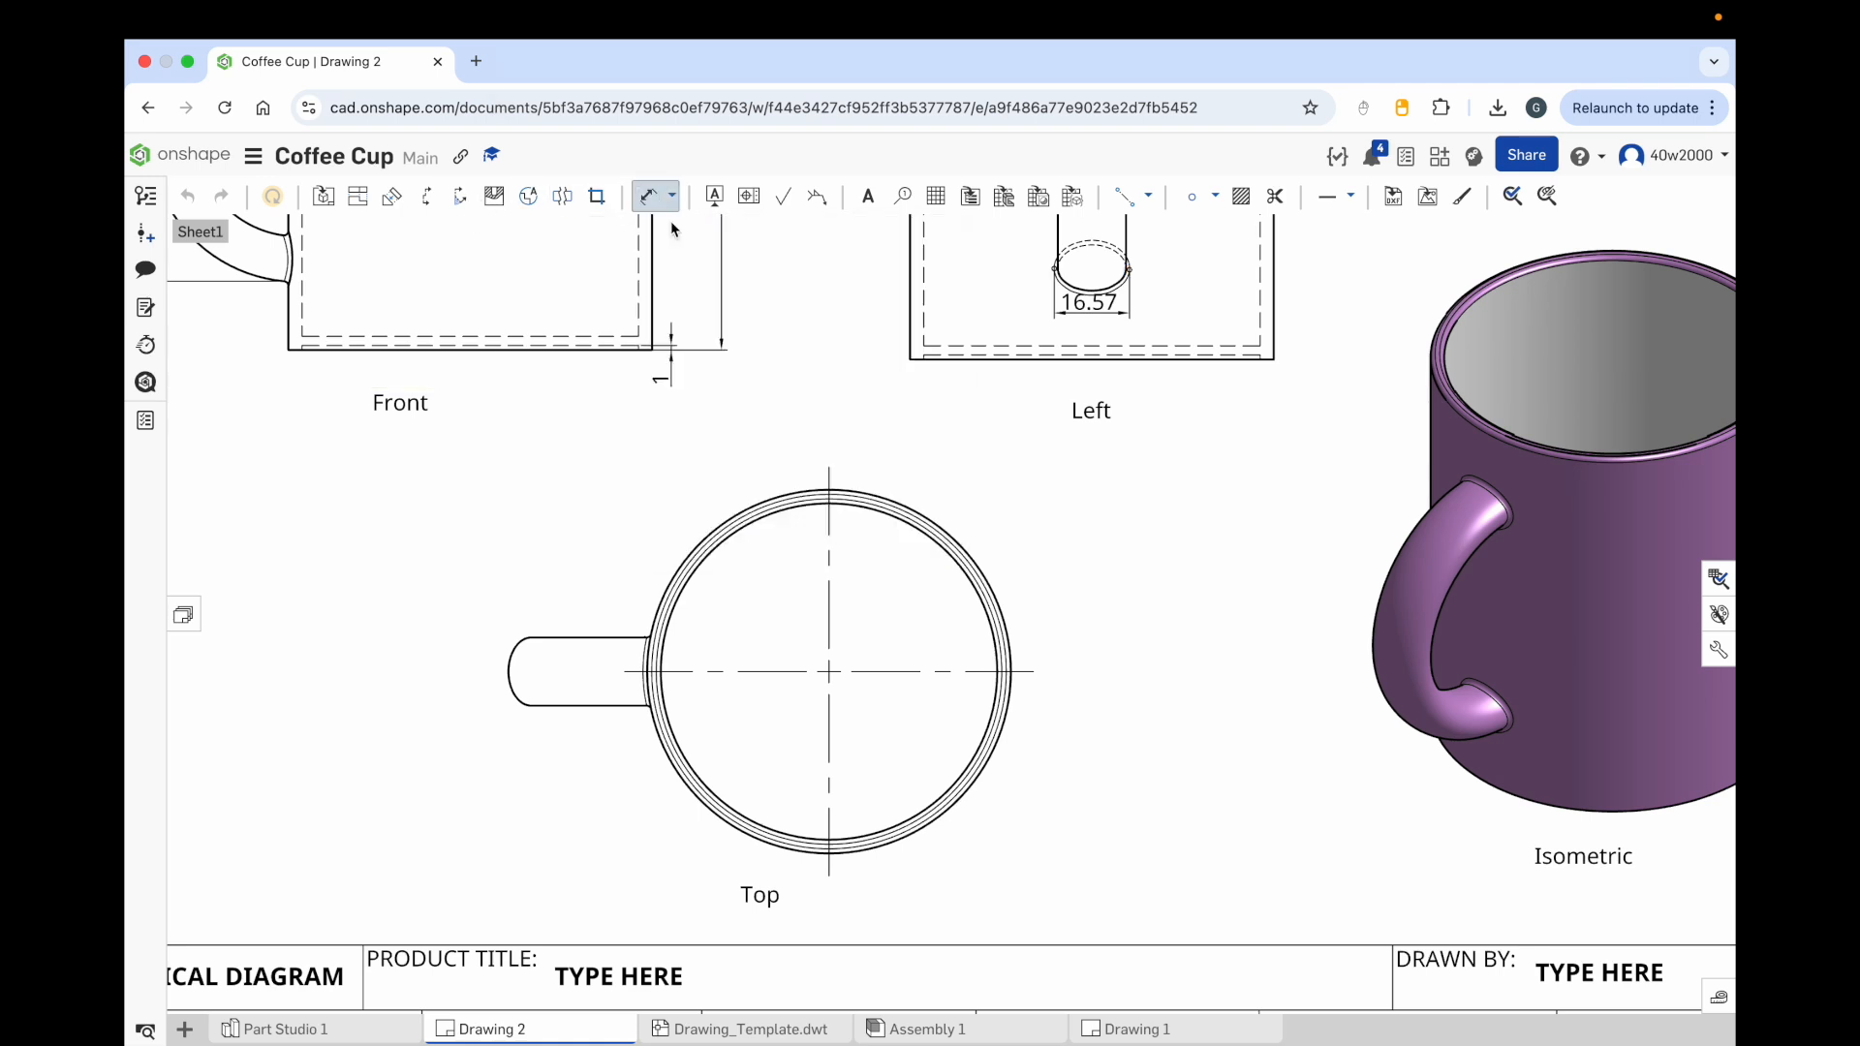
{"action": "left_click", "coordinate": [957, 543]}
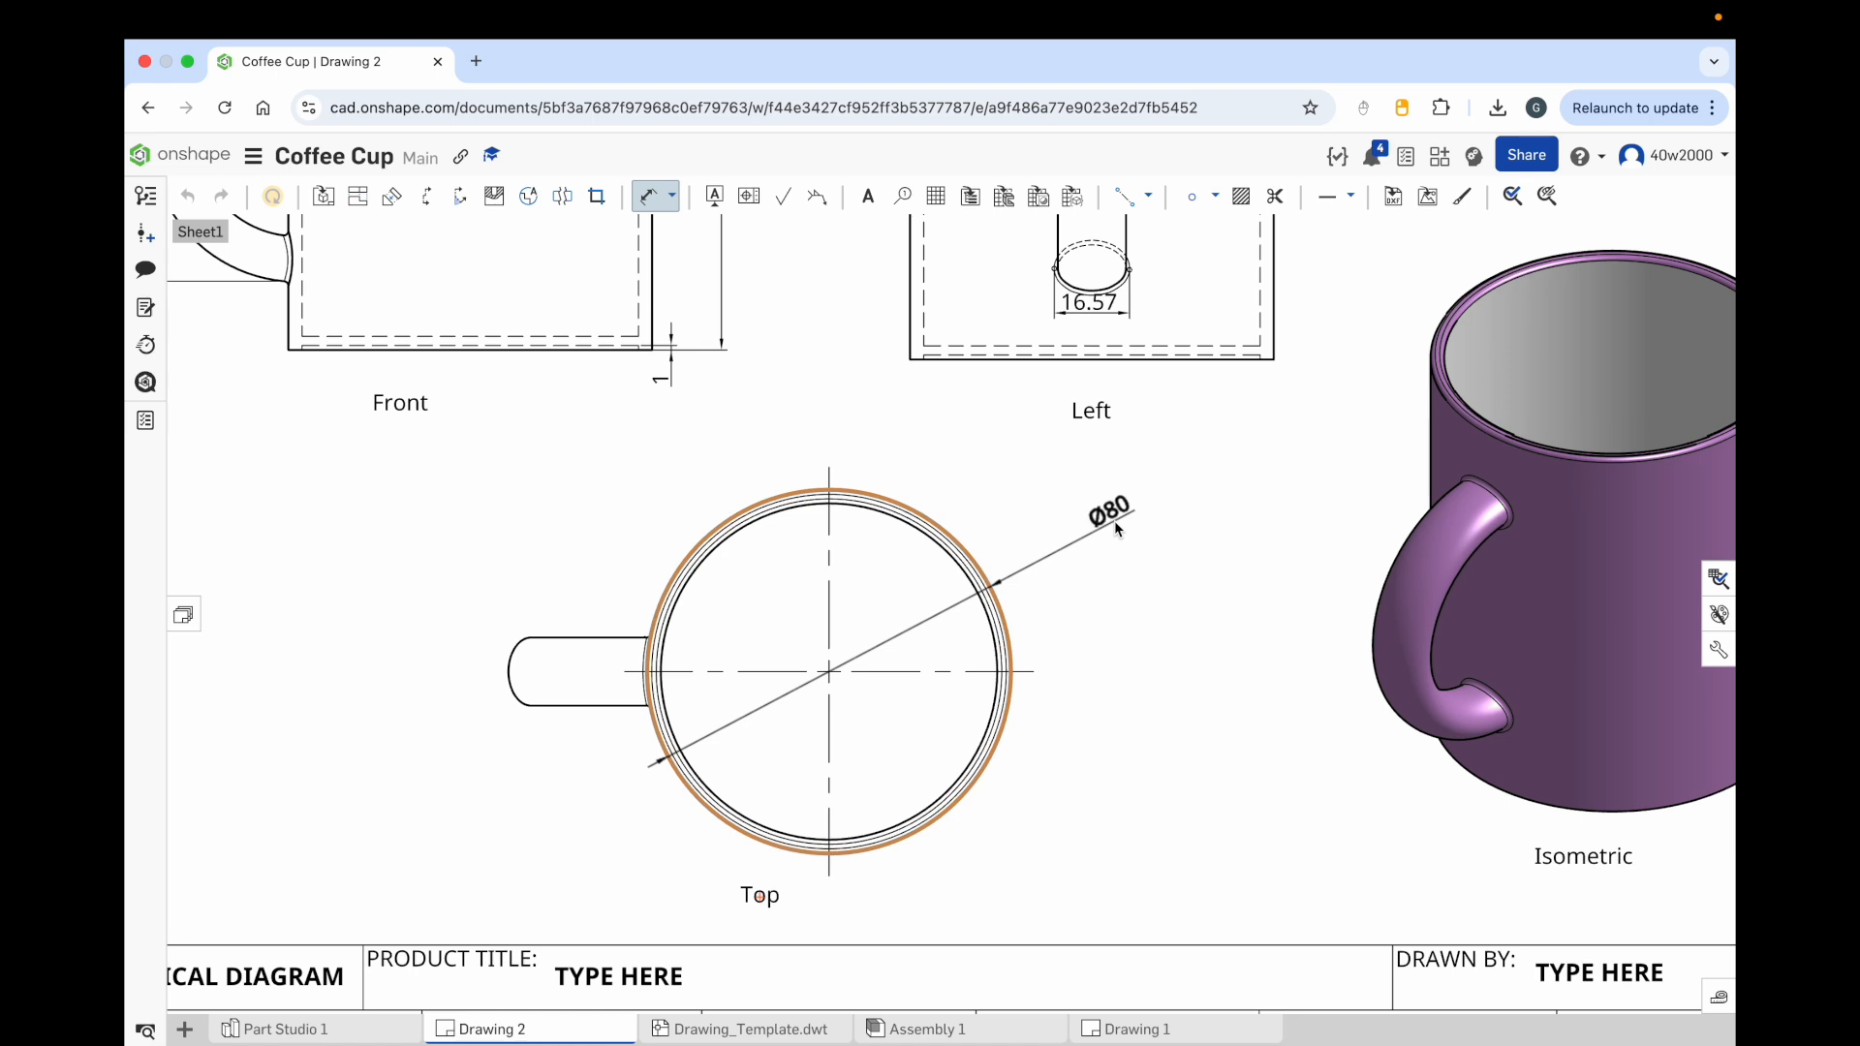
{"action": "left_click", "coordinate": [1110, 526]}
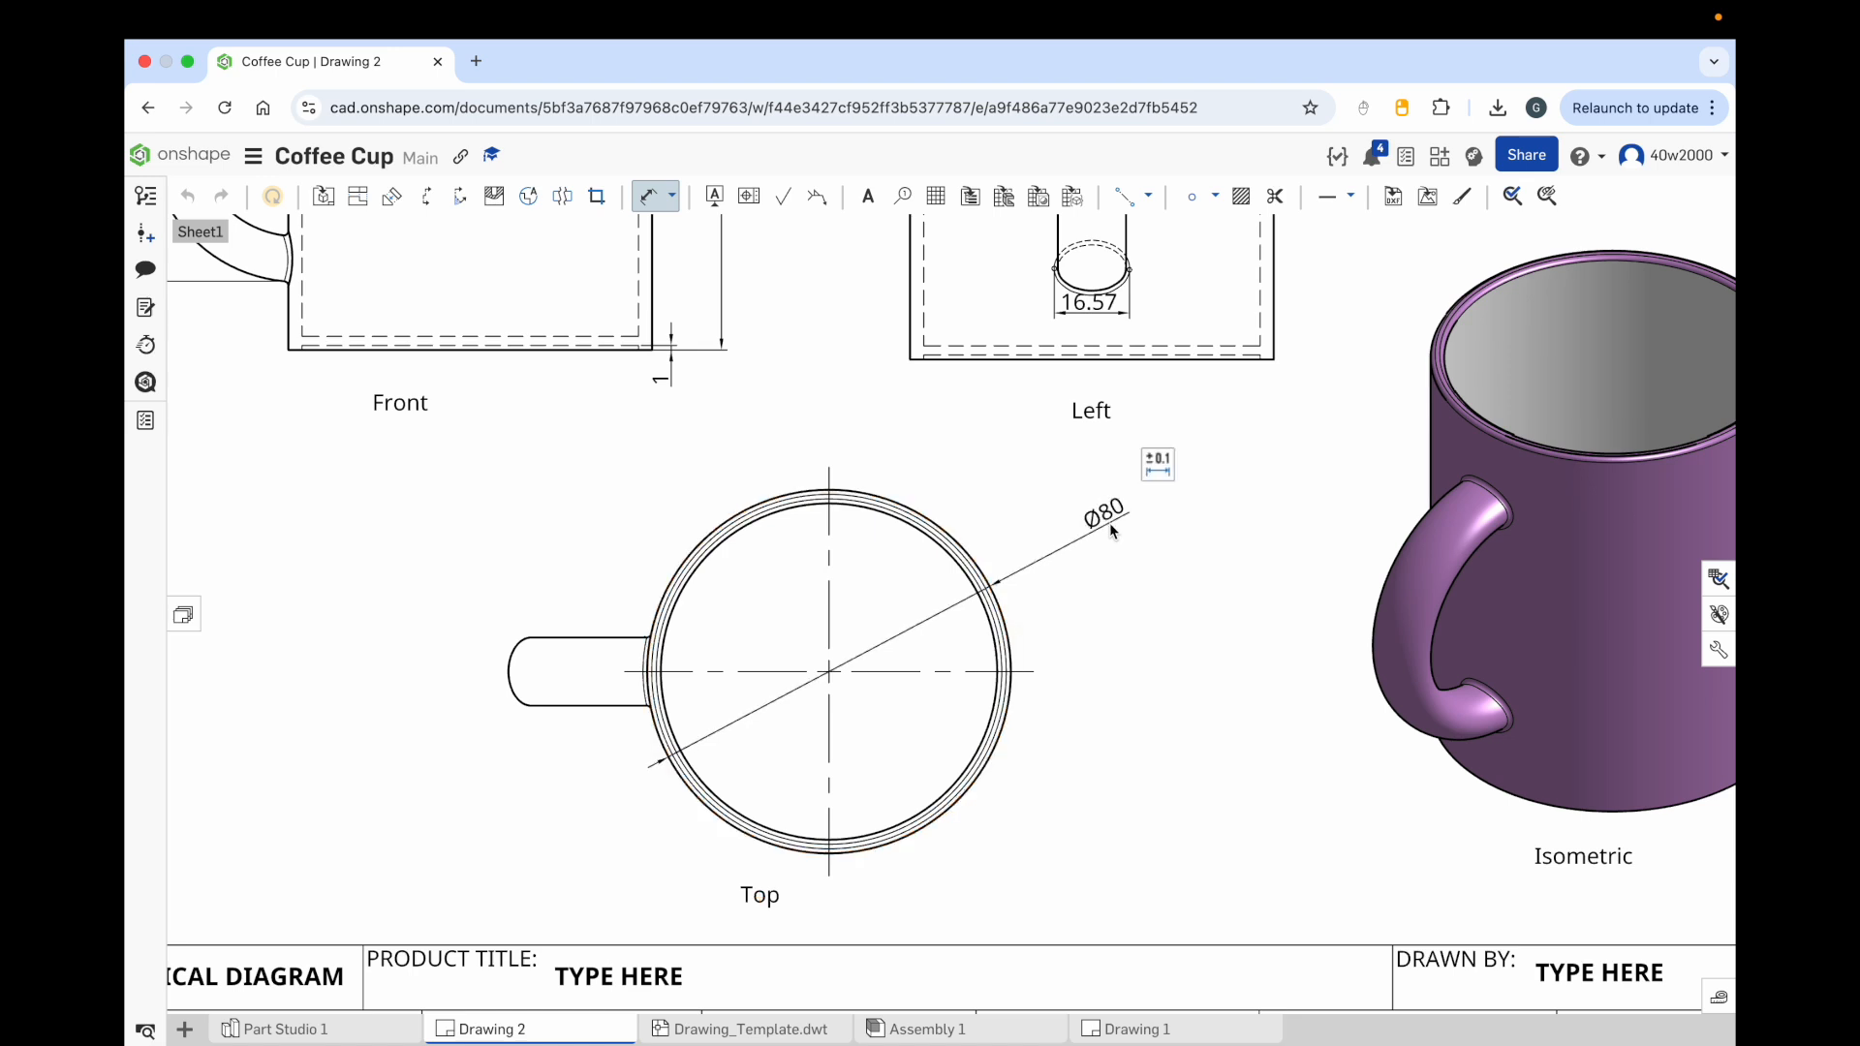
{"action": "left_click", "coordinate": [668, 197]}
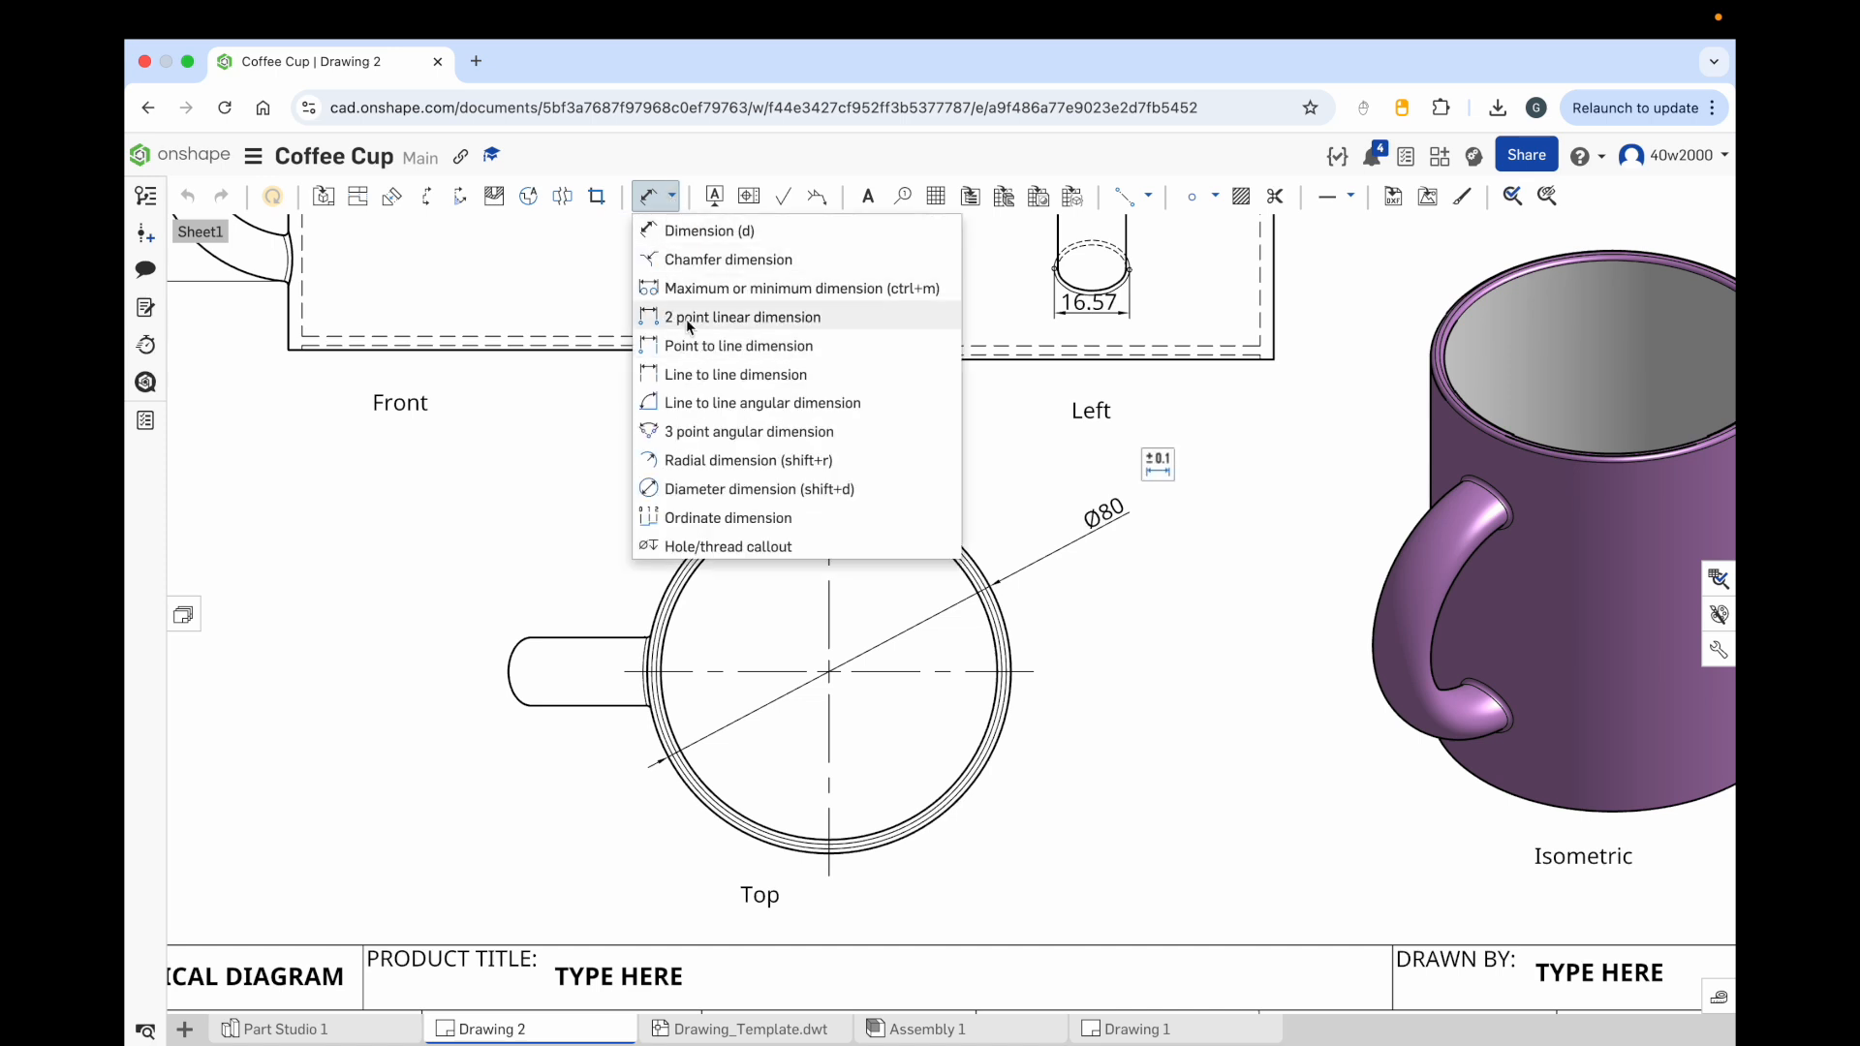
{"action": "left_click", "coordinate": [747, 376]}
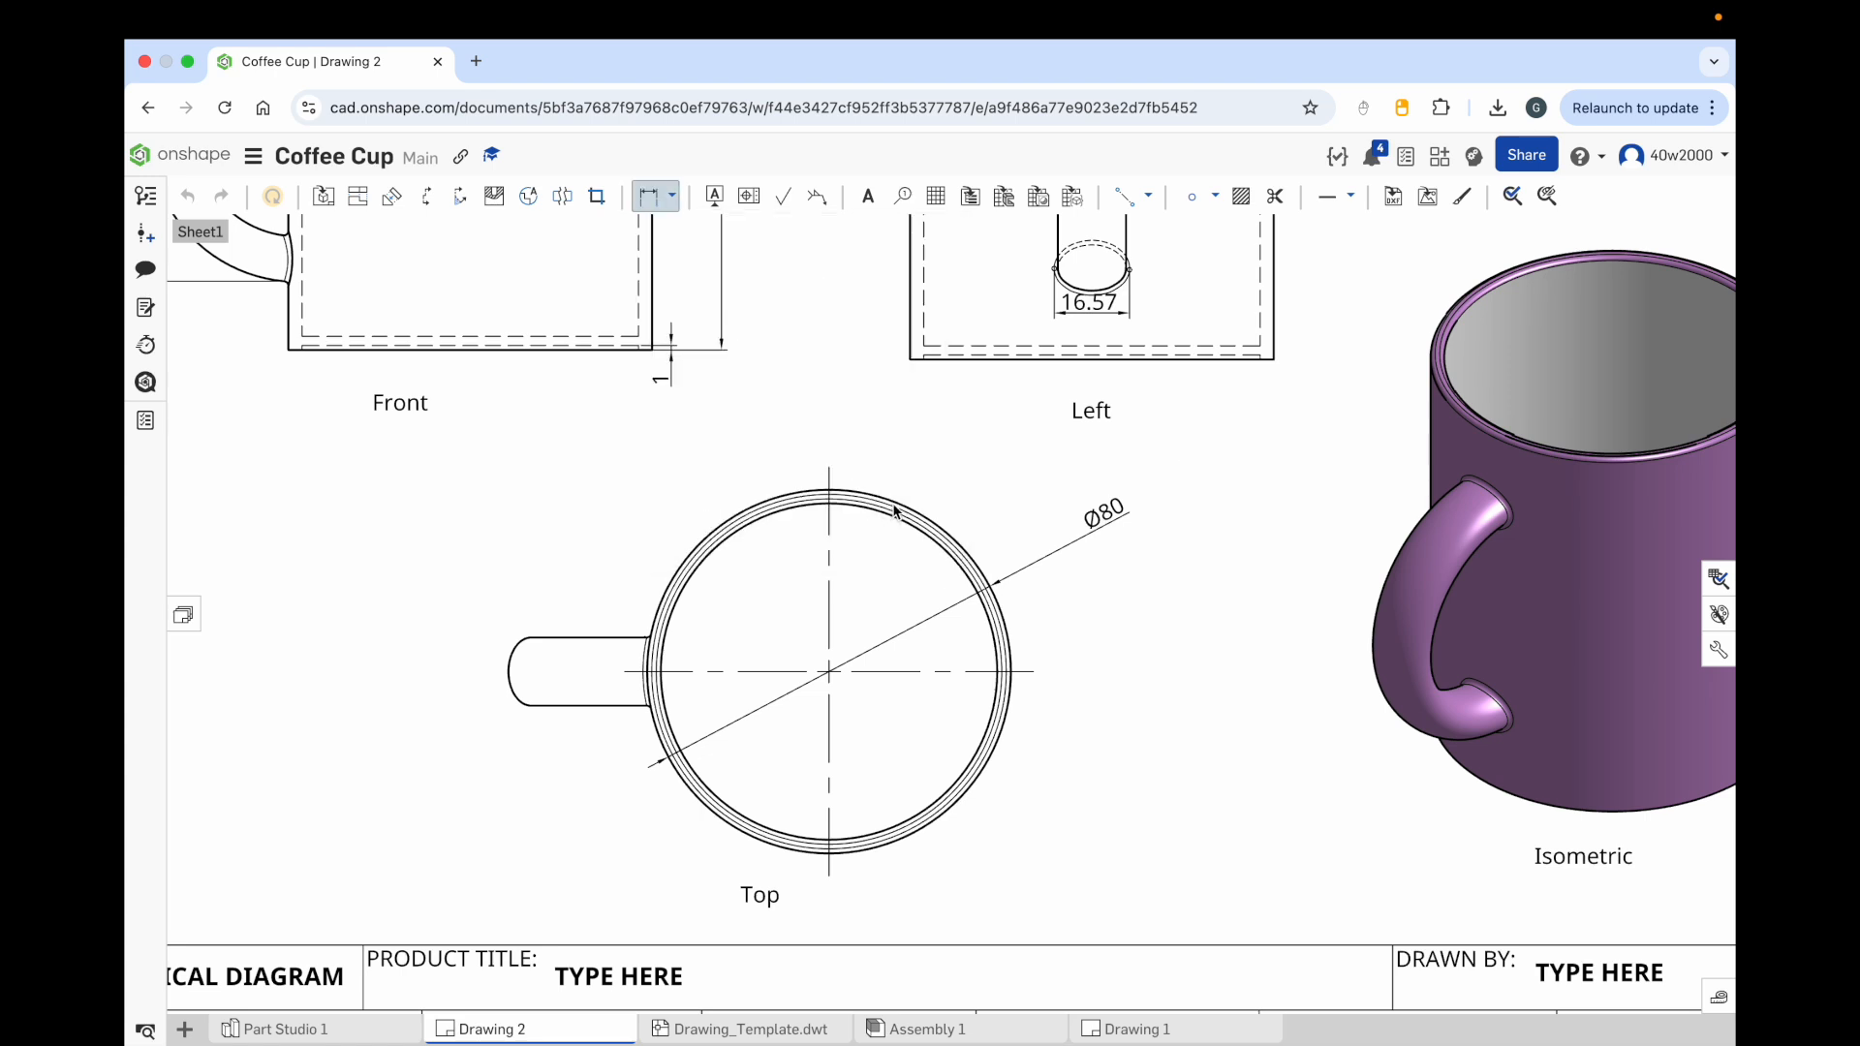
{"action": "scroll", "coordinate": [906, 538], "scroll_direction": "up", "scroll_amount": 5}
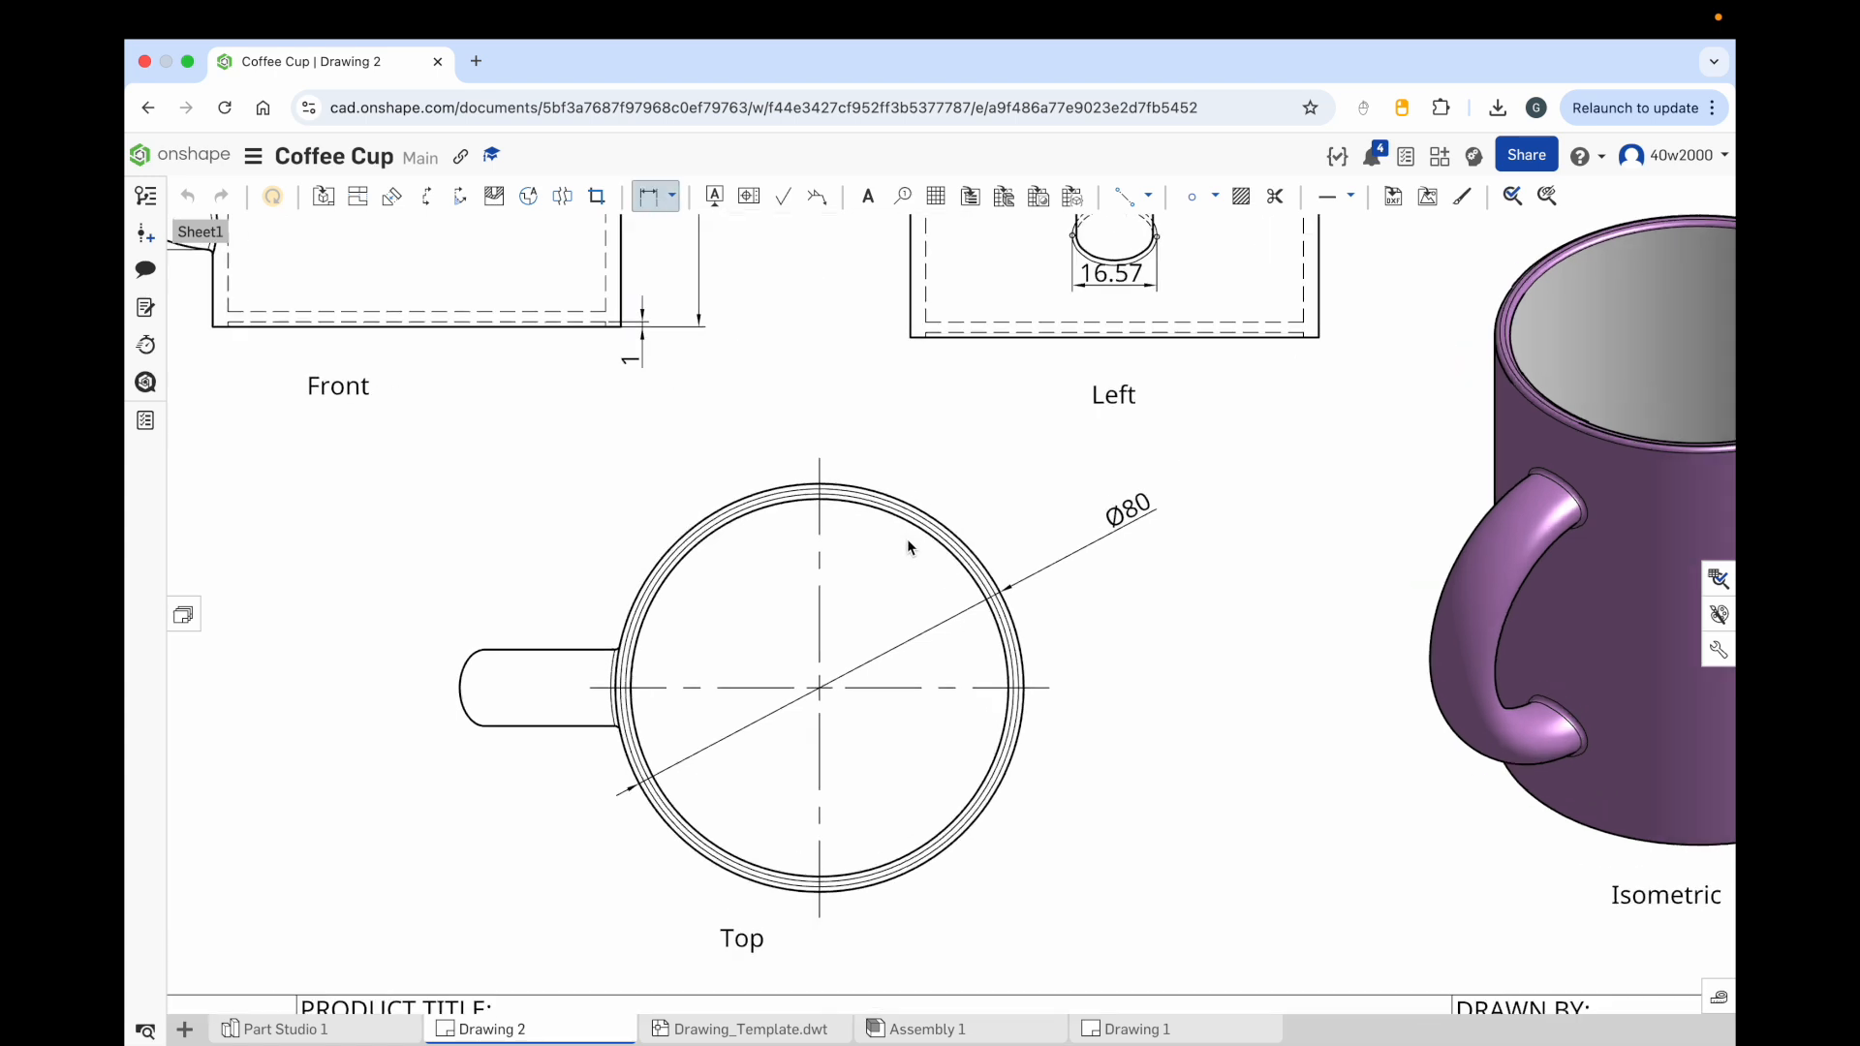
{"action": "left_click", "coordinate": [674, 198]}
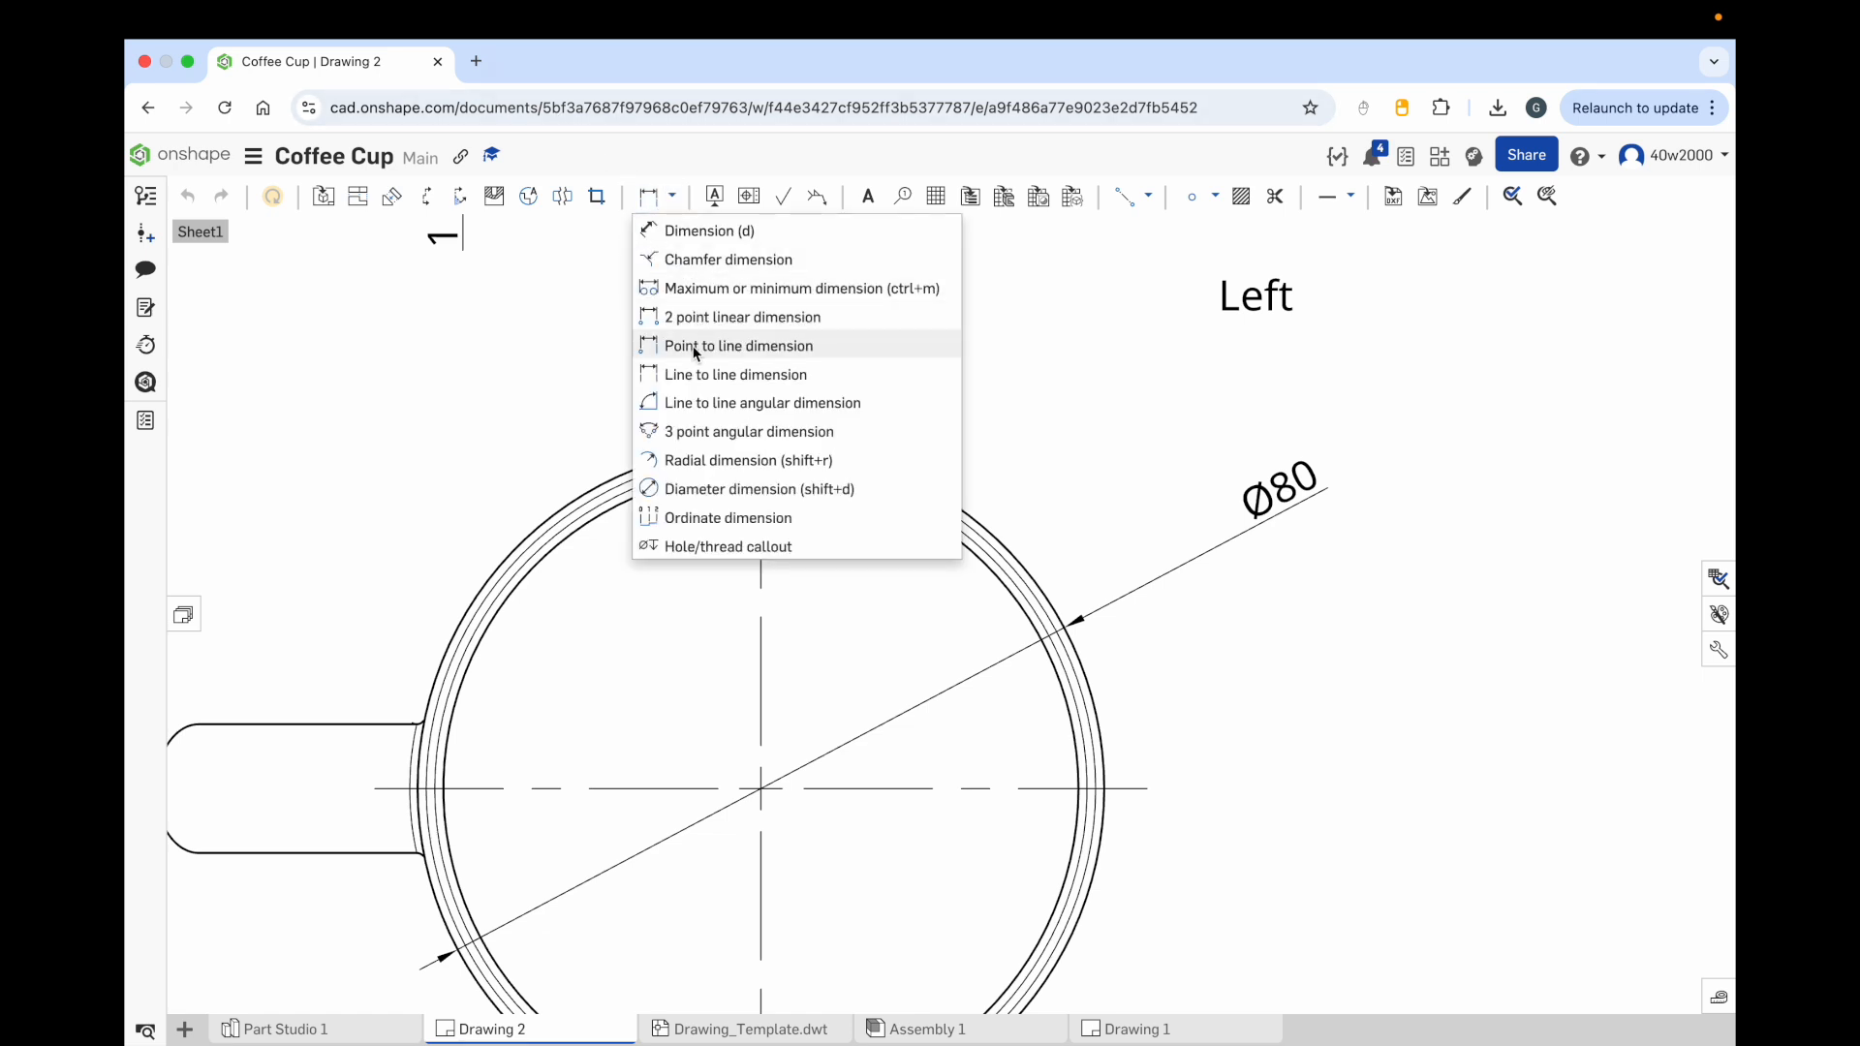
{"action": "left_click", "coordinate": [699, 378]}
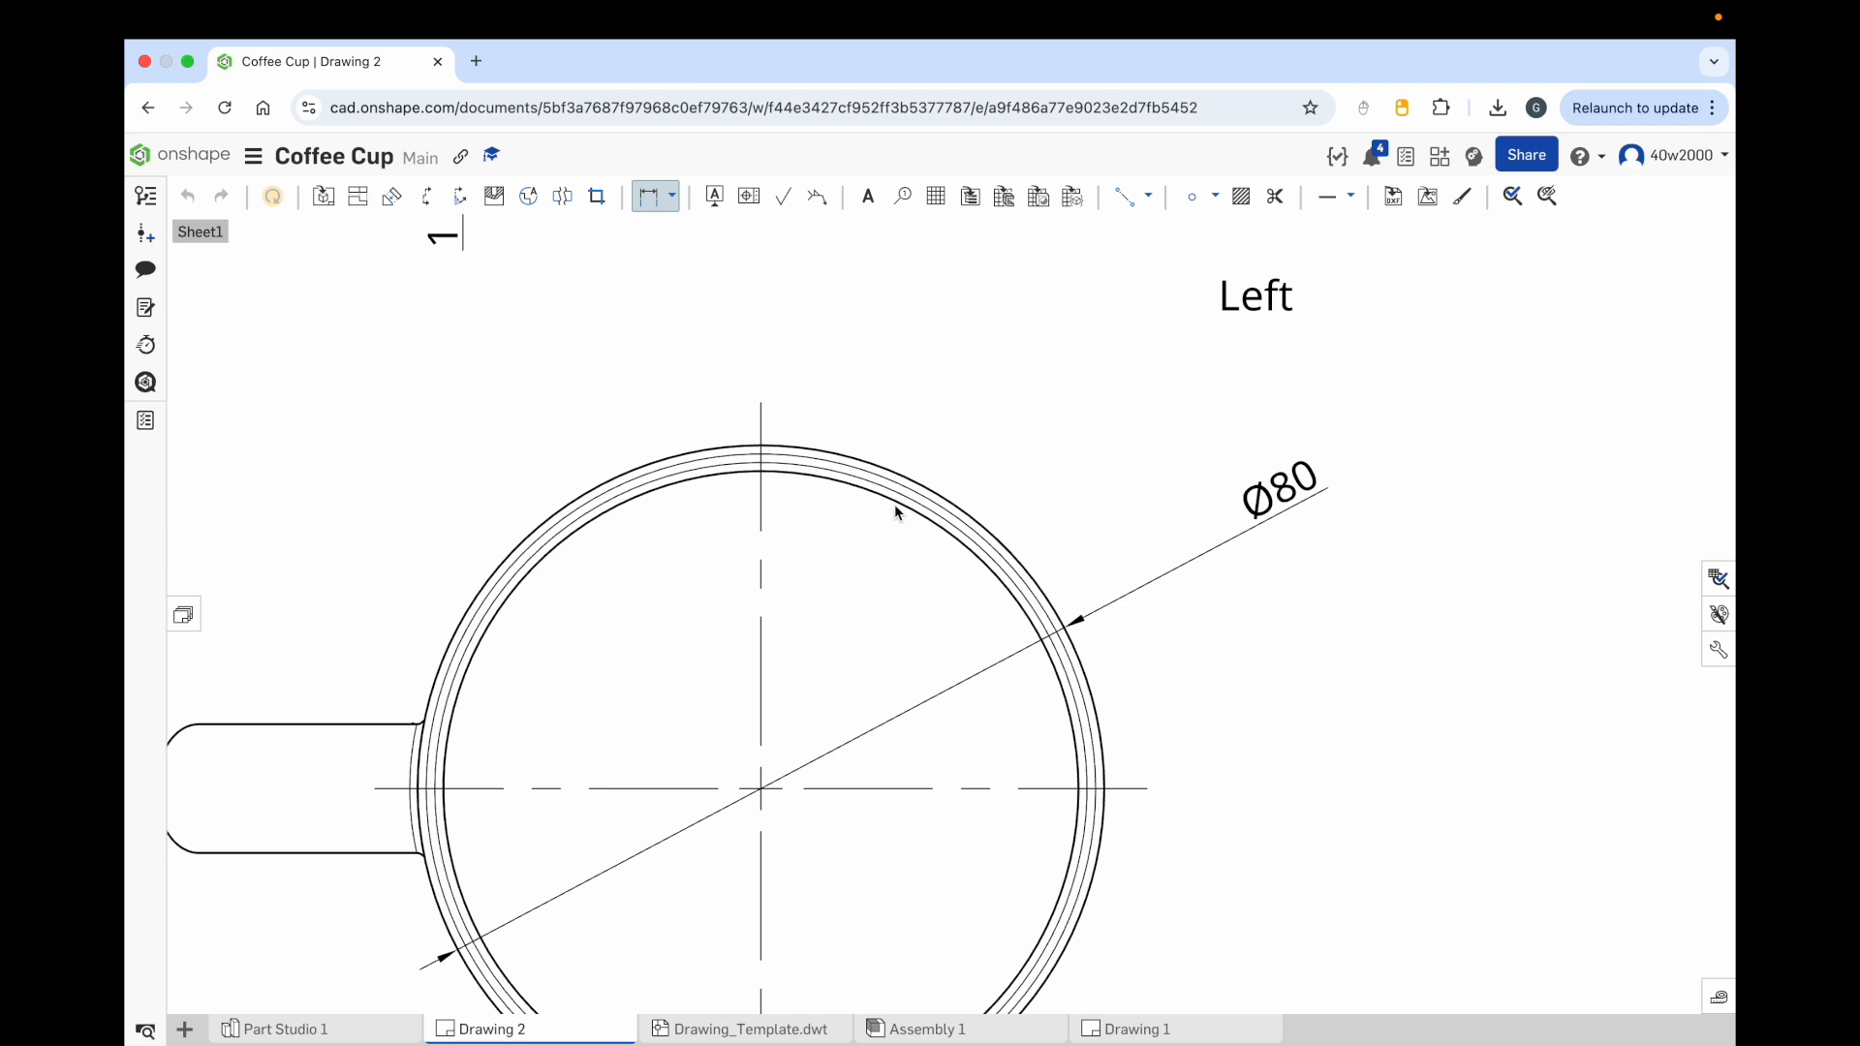
{"action": "left_click", "coordinate": [647, 196]}
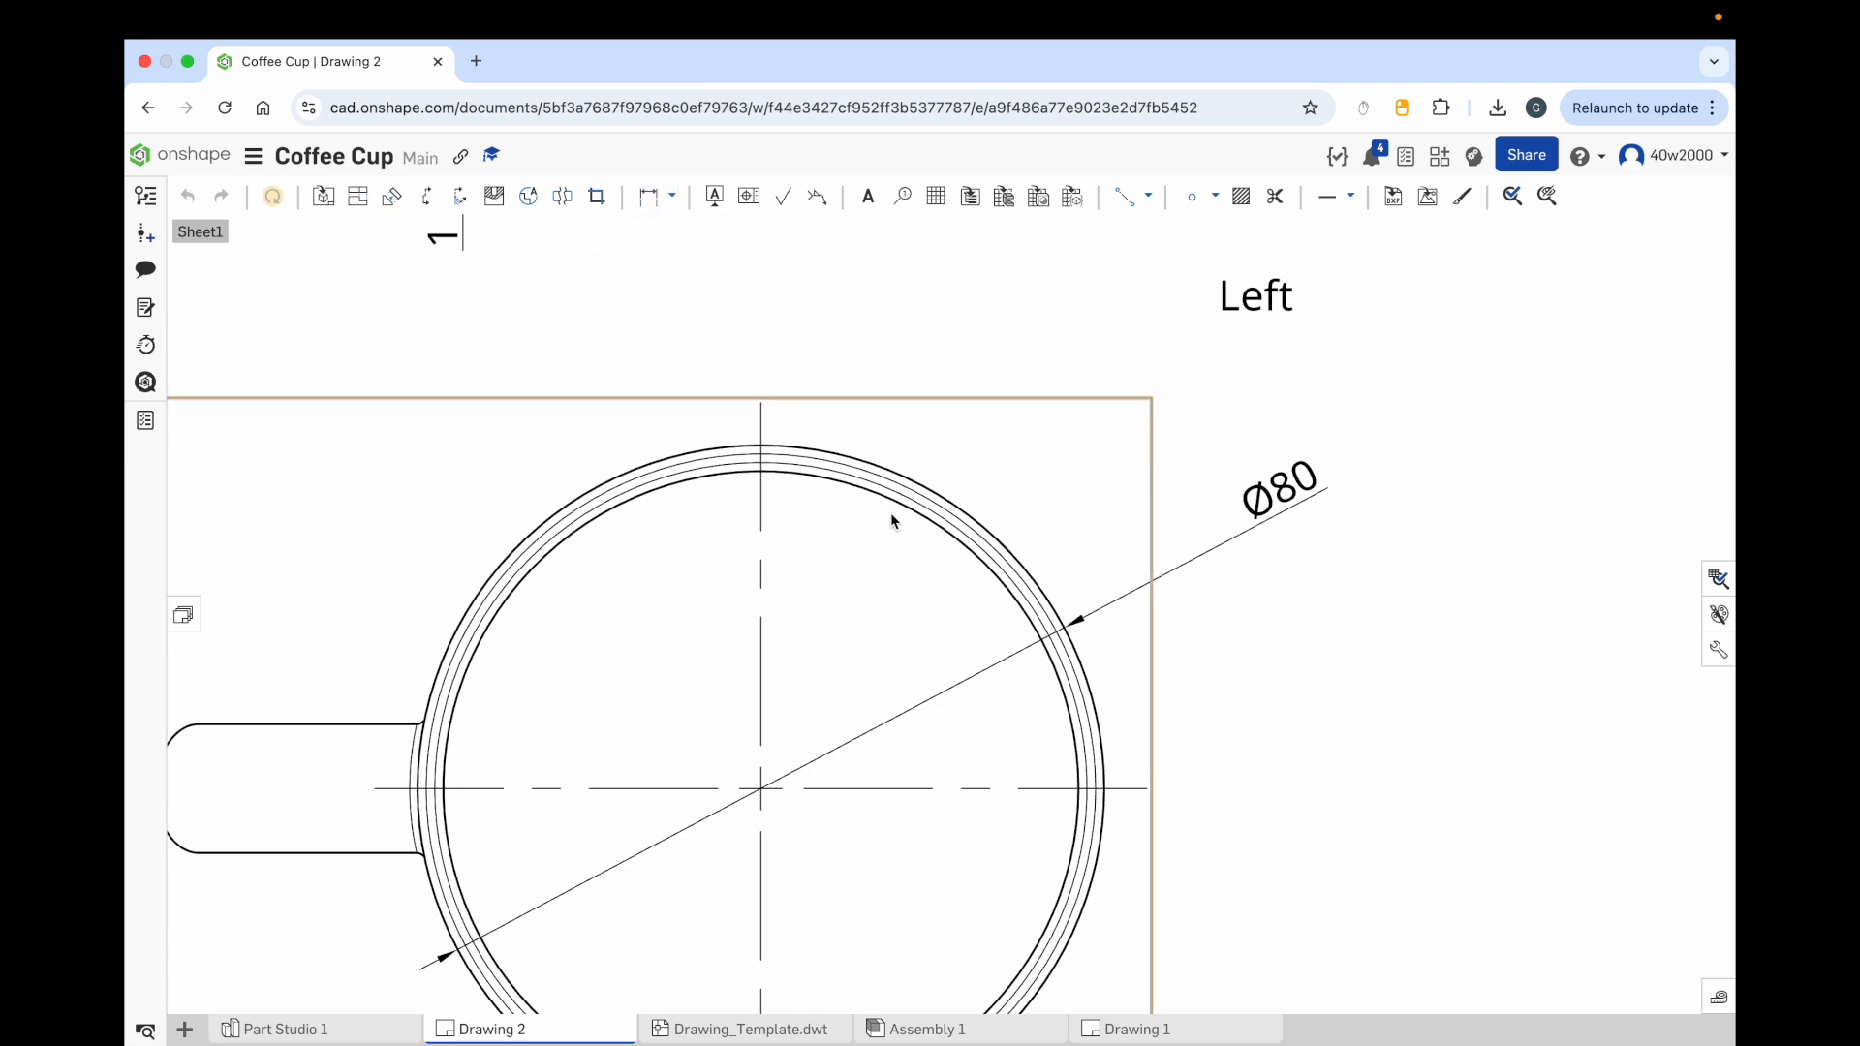
{"action": "left_click", "coordinate": [671, 197]}
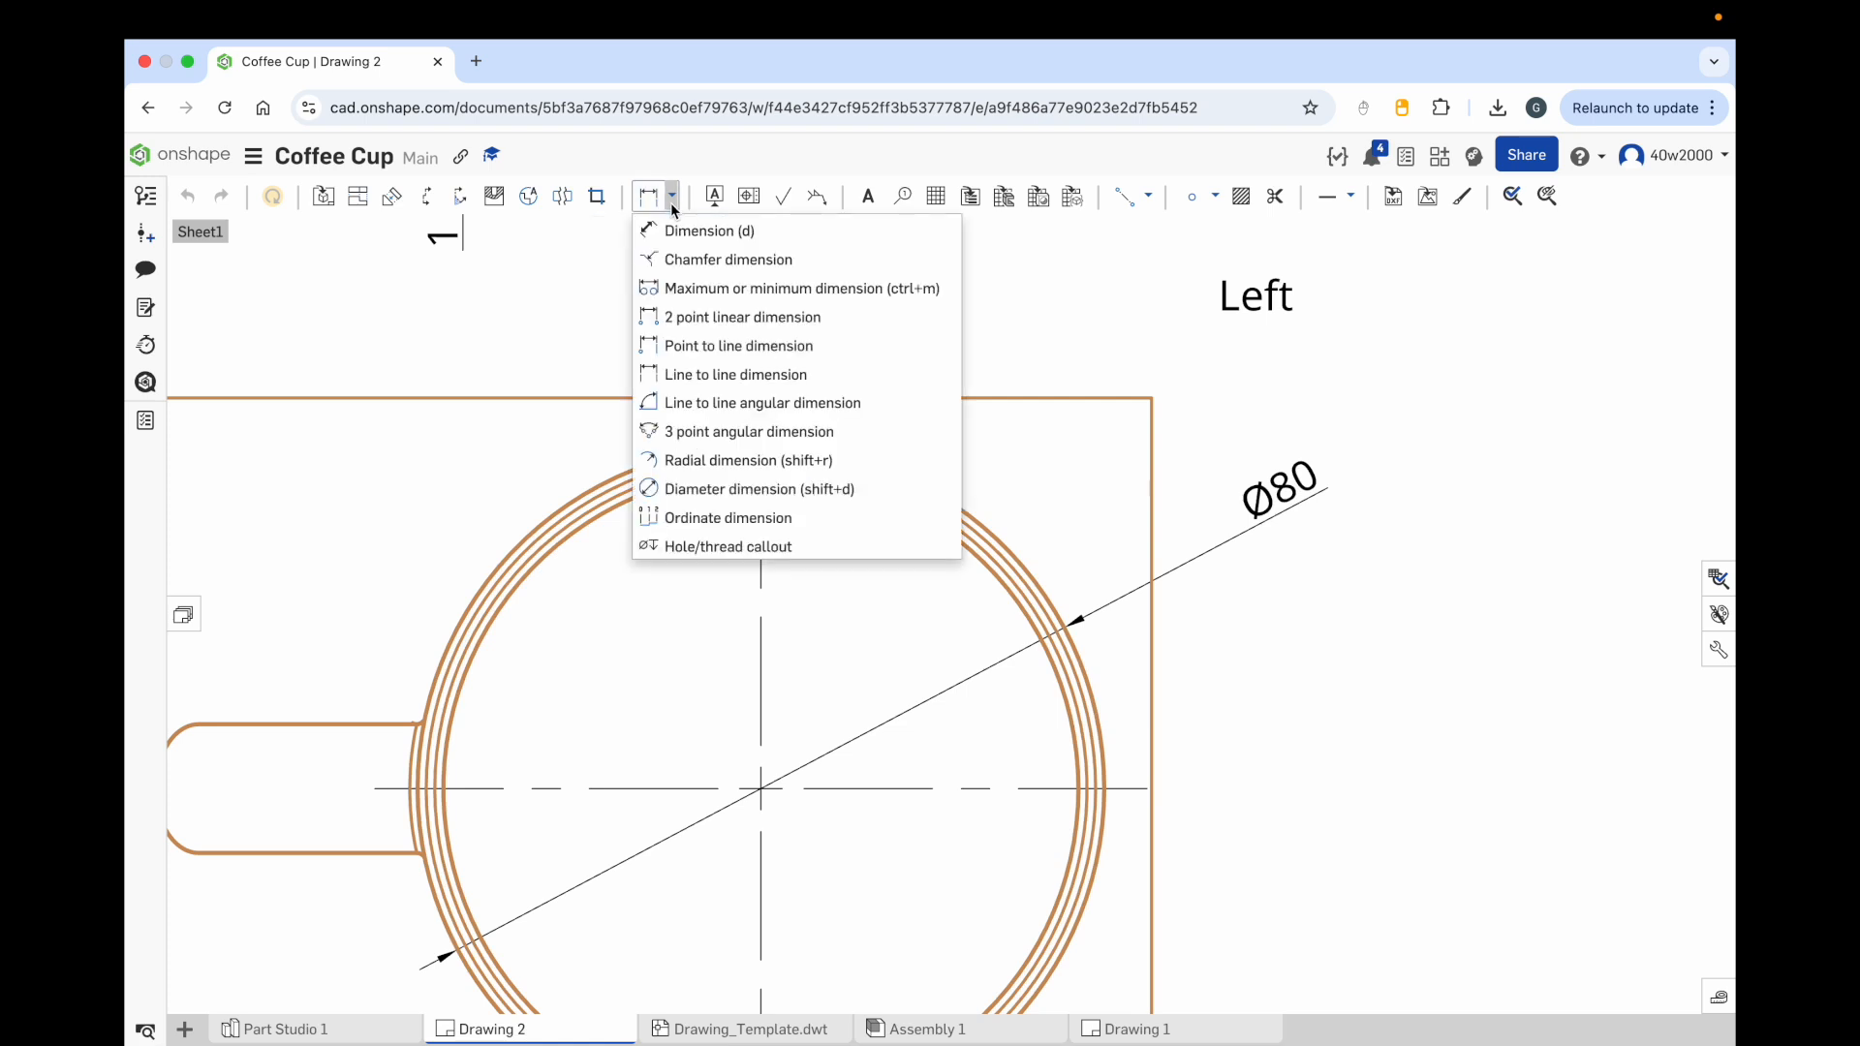
{"action": "left_click", "coordinate": [711, 375]}
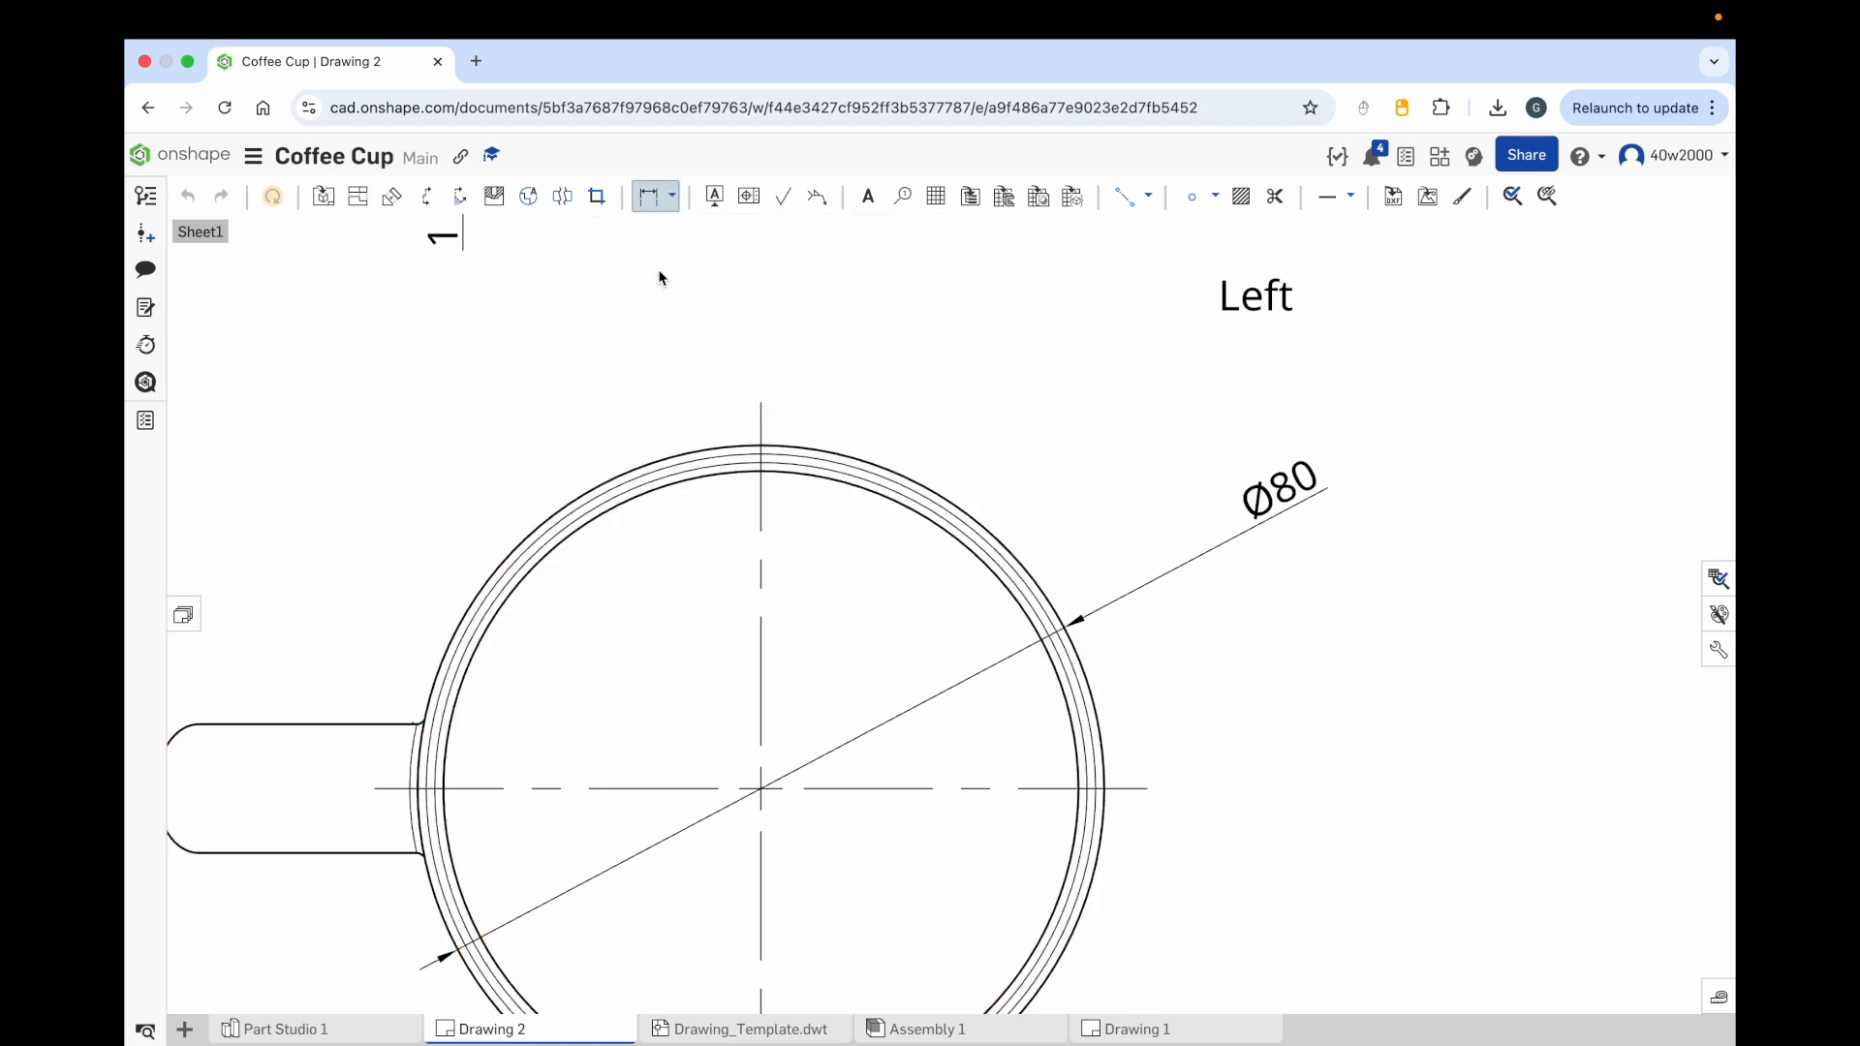
Step: Dimension the cup's wall thickness between the outer and inner rim circles in the Top view
{"action": "left_click", "coordinate": [671, 197]}
{"action": "left_click", "coordinate": [932, 480]}
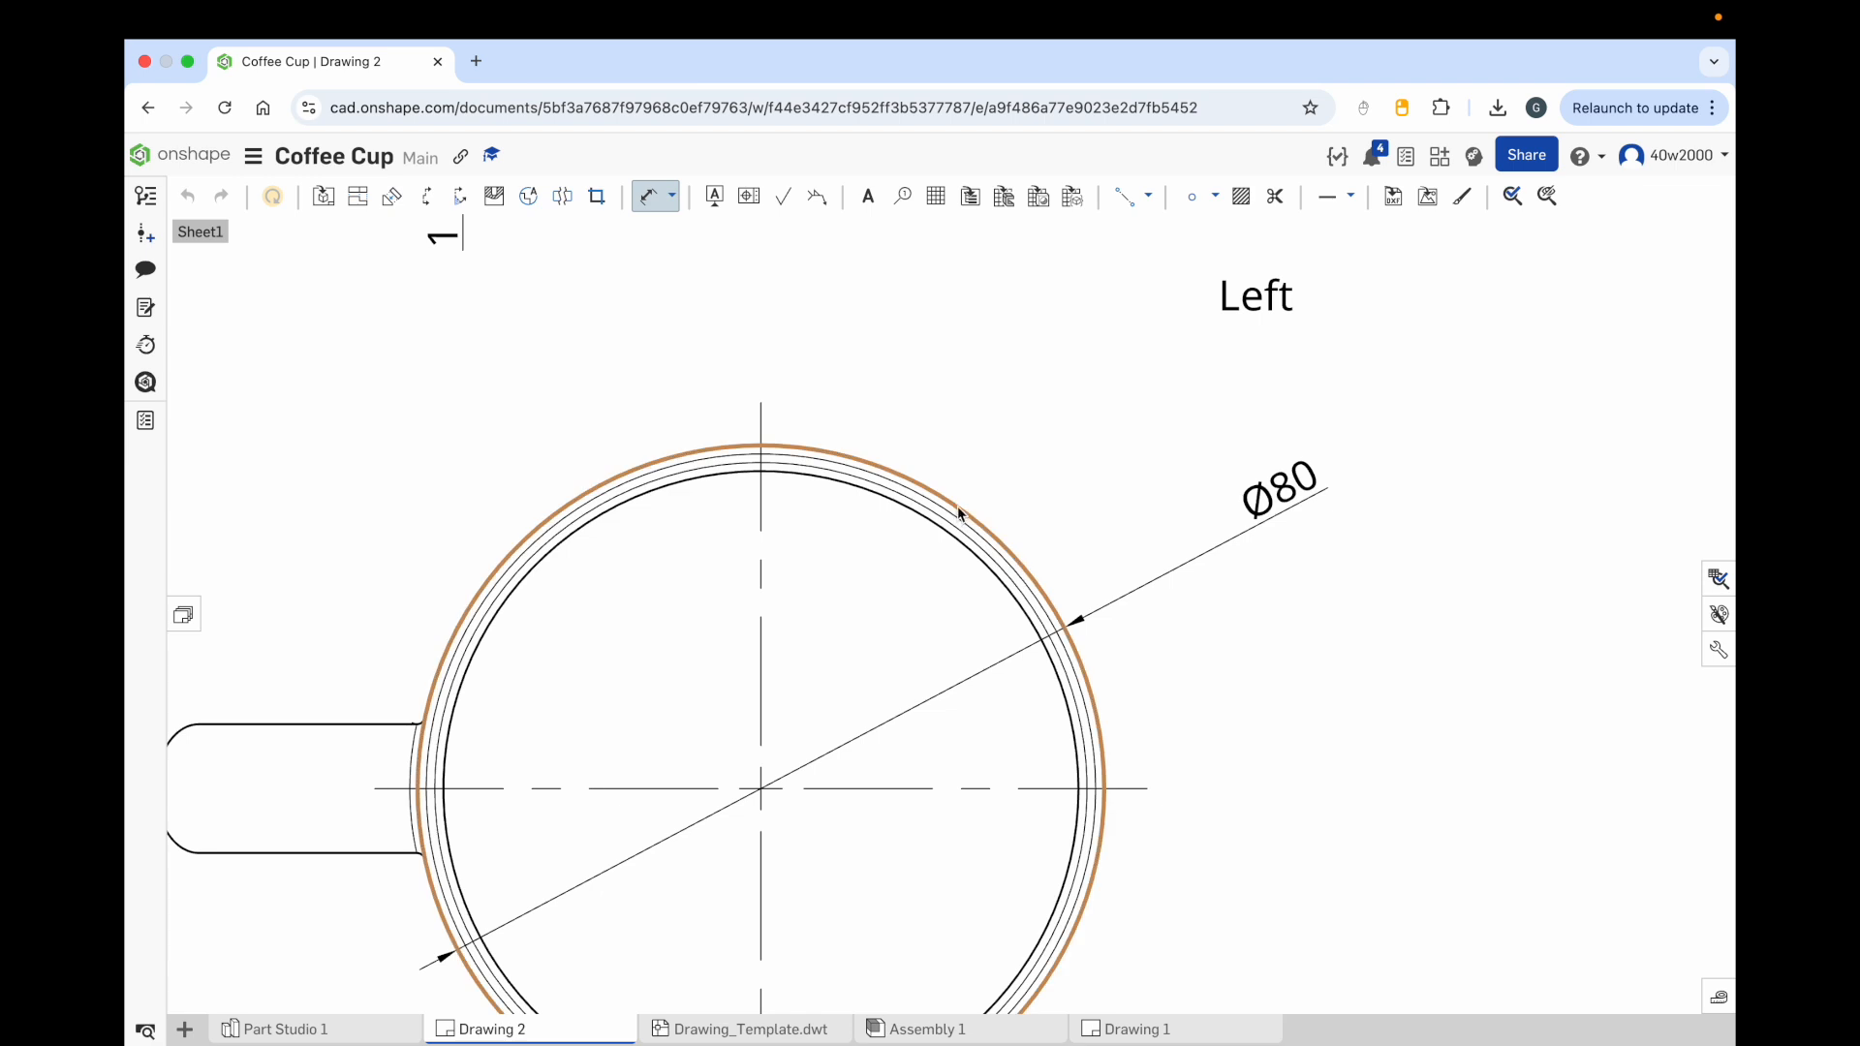
{"action": "left_click", "coordinate": [960, 514]}
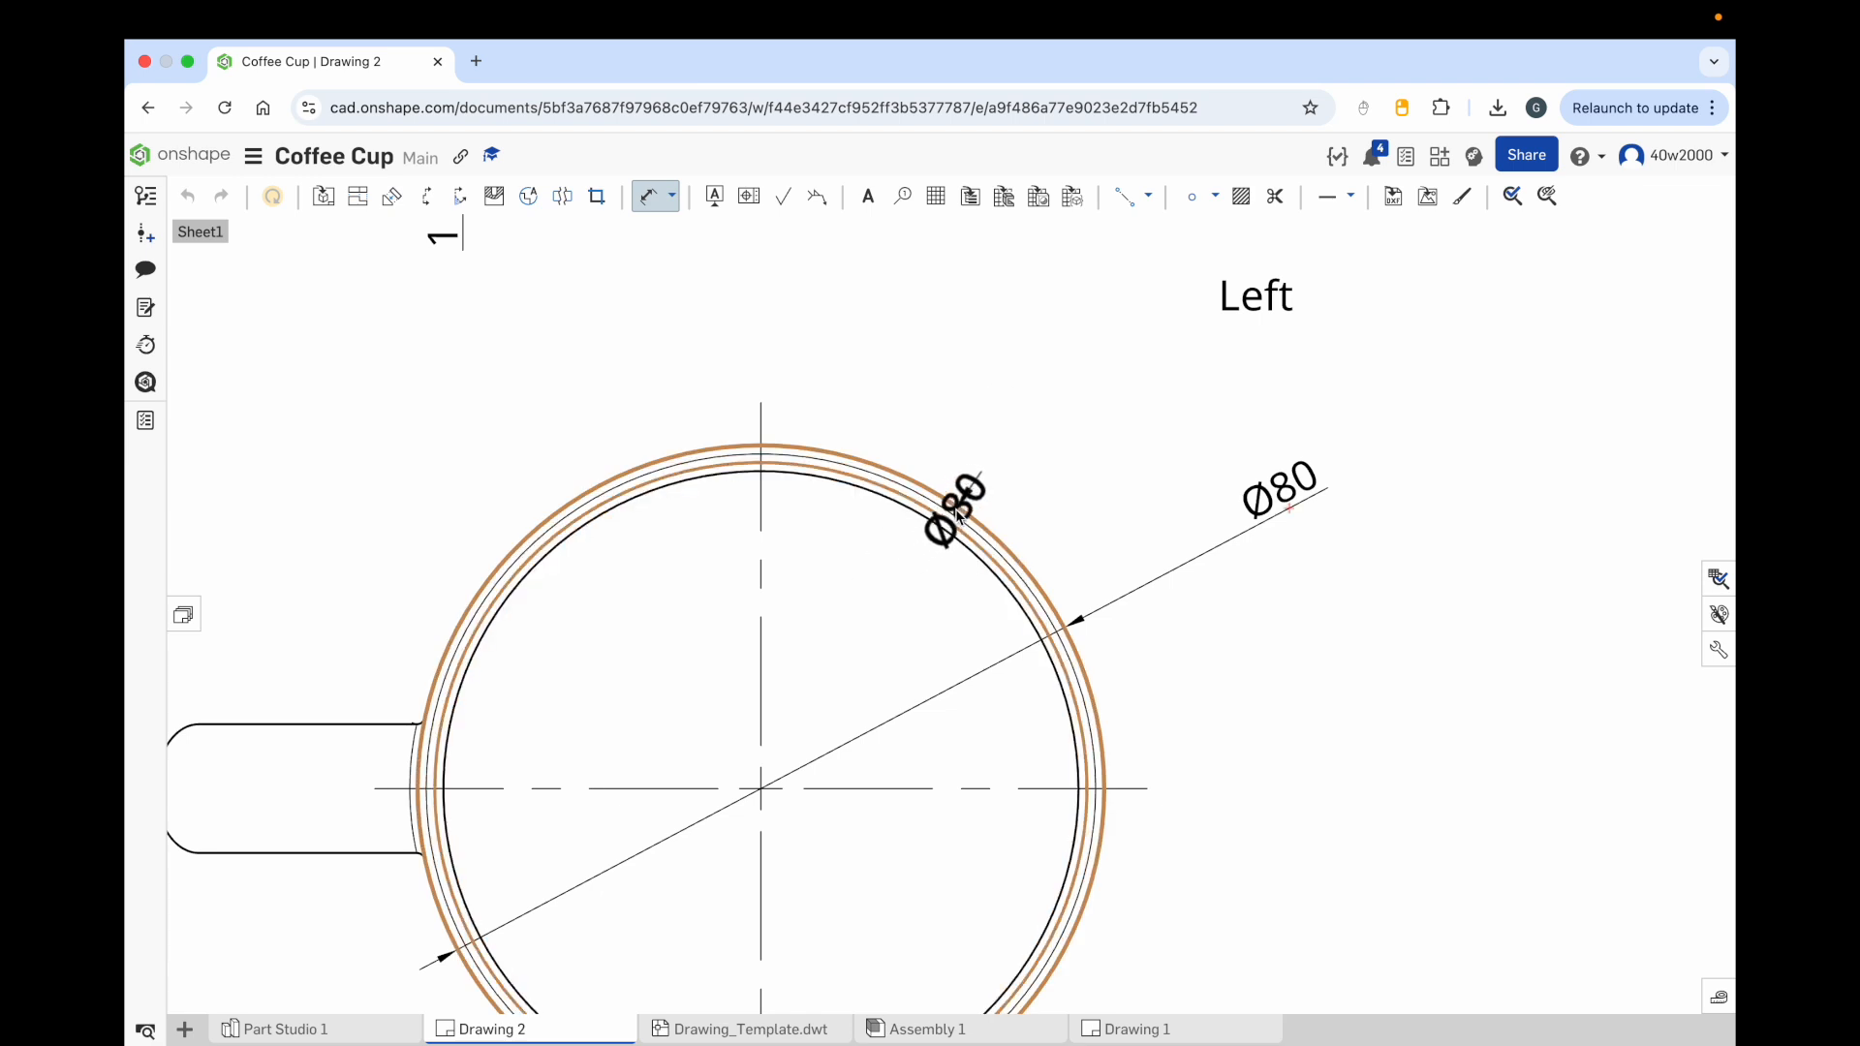
{"action": "left_click", "coordinate": [948, 542]}
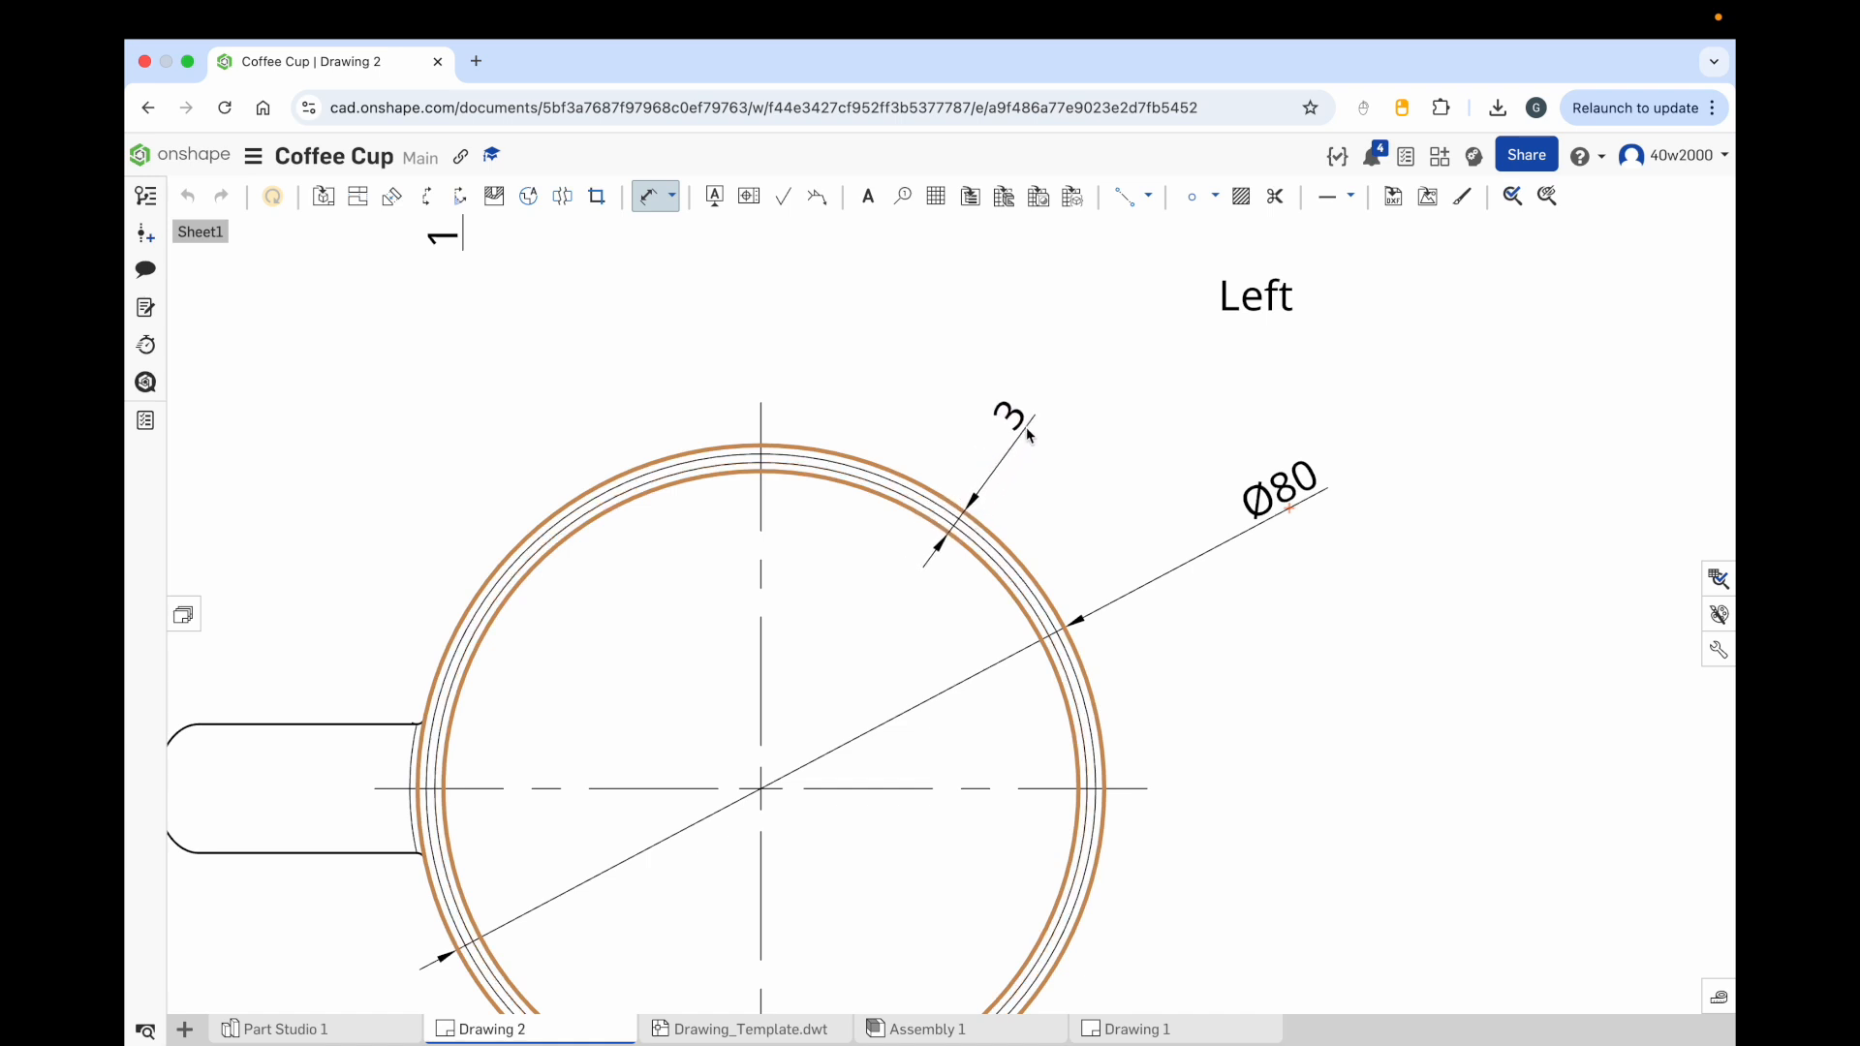
{"action": "left_click", "coordinate": [1029, 435]}
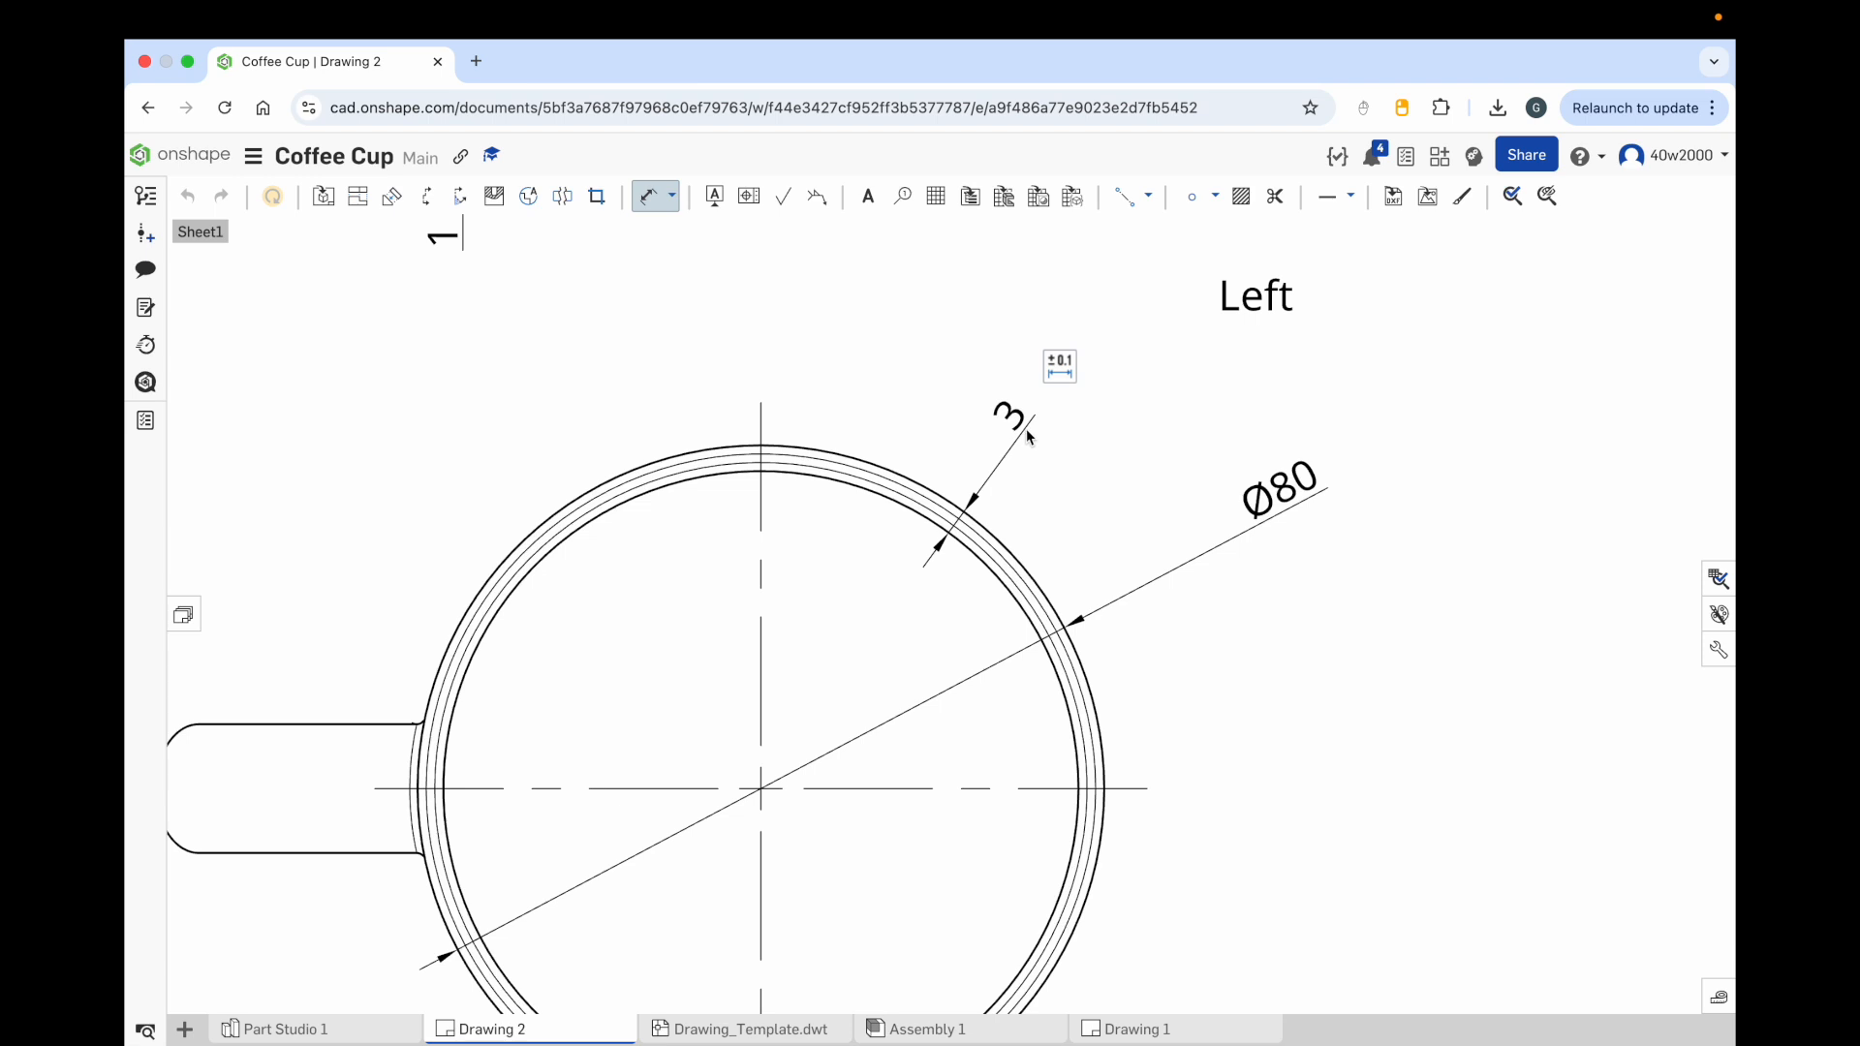
Step: Fill in the title block's Product Title as COFFEE CUP
{"action": "scroll", "coordinate": [988, 492], "scroll_direction": "down", "scroll_amount": 6}
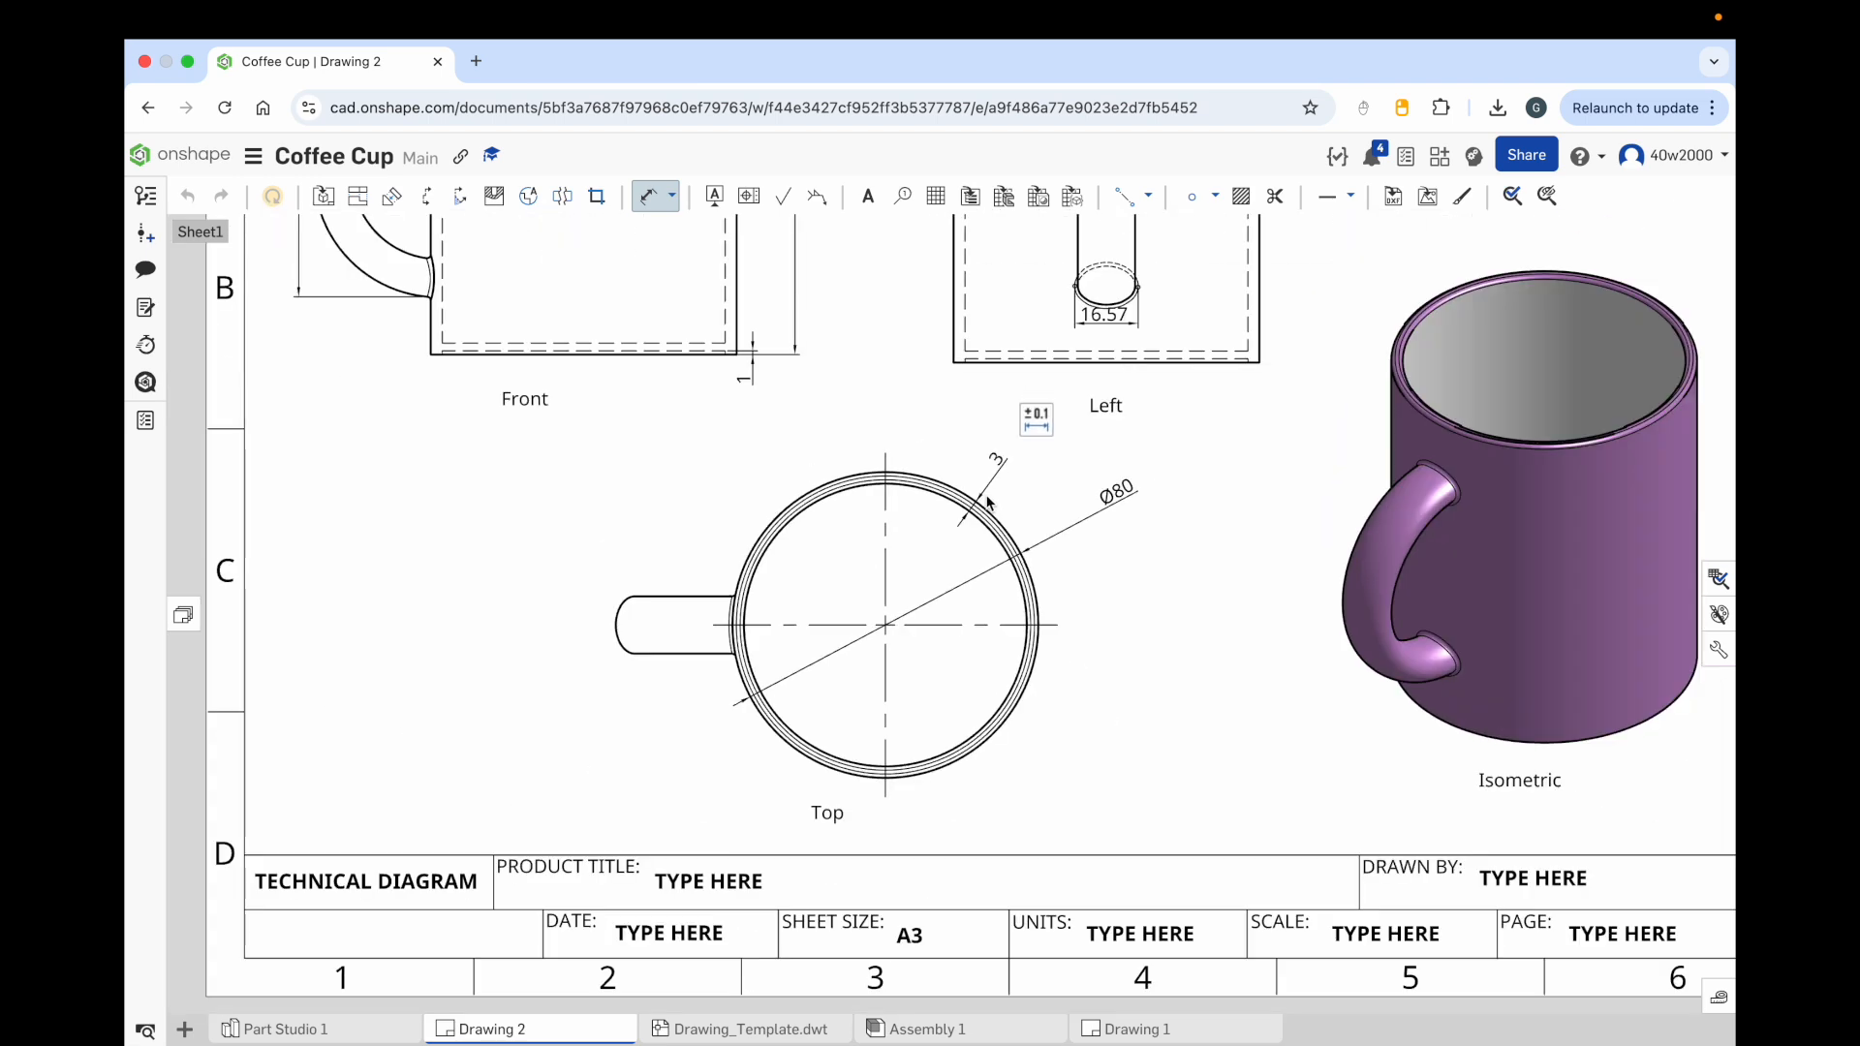
{"action": "scroll", "coordinate": [900, 538], "scroll_direction": "down", "scroll_amount": 5}
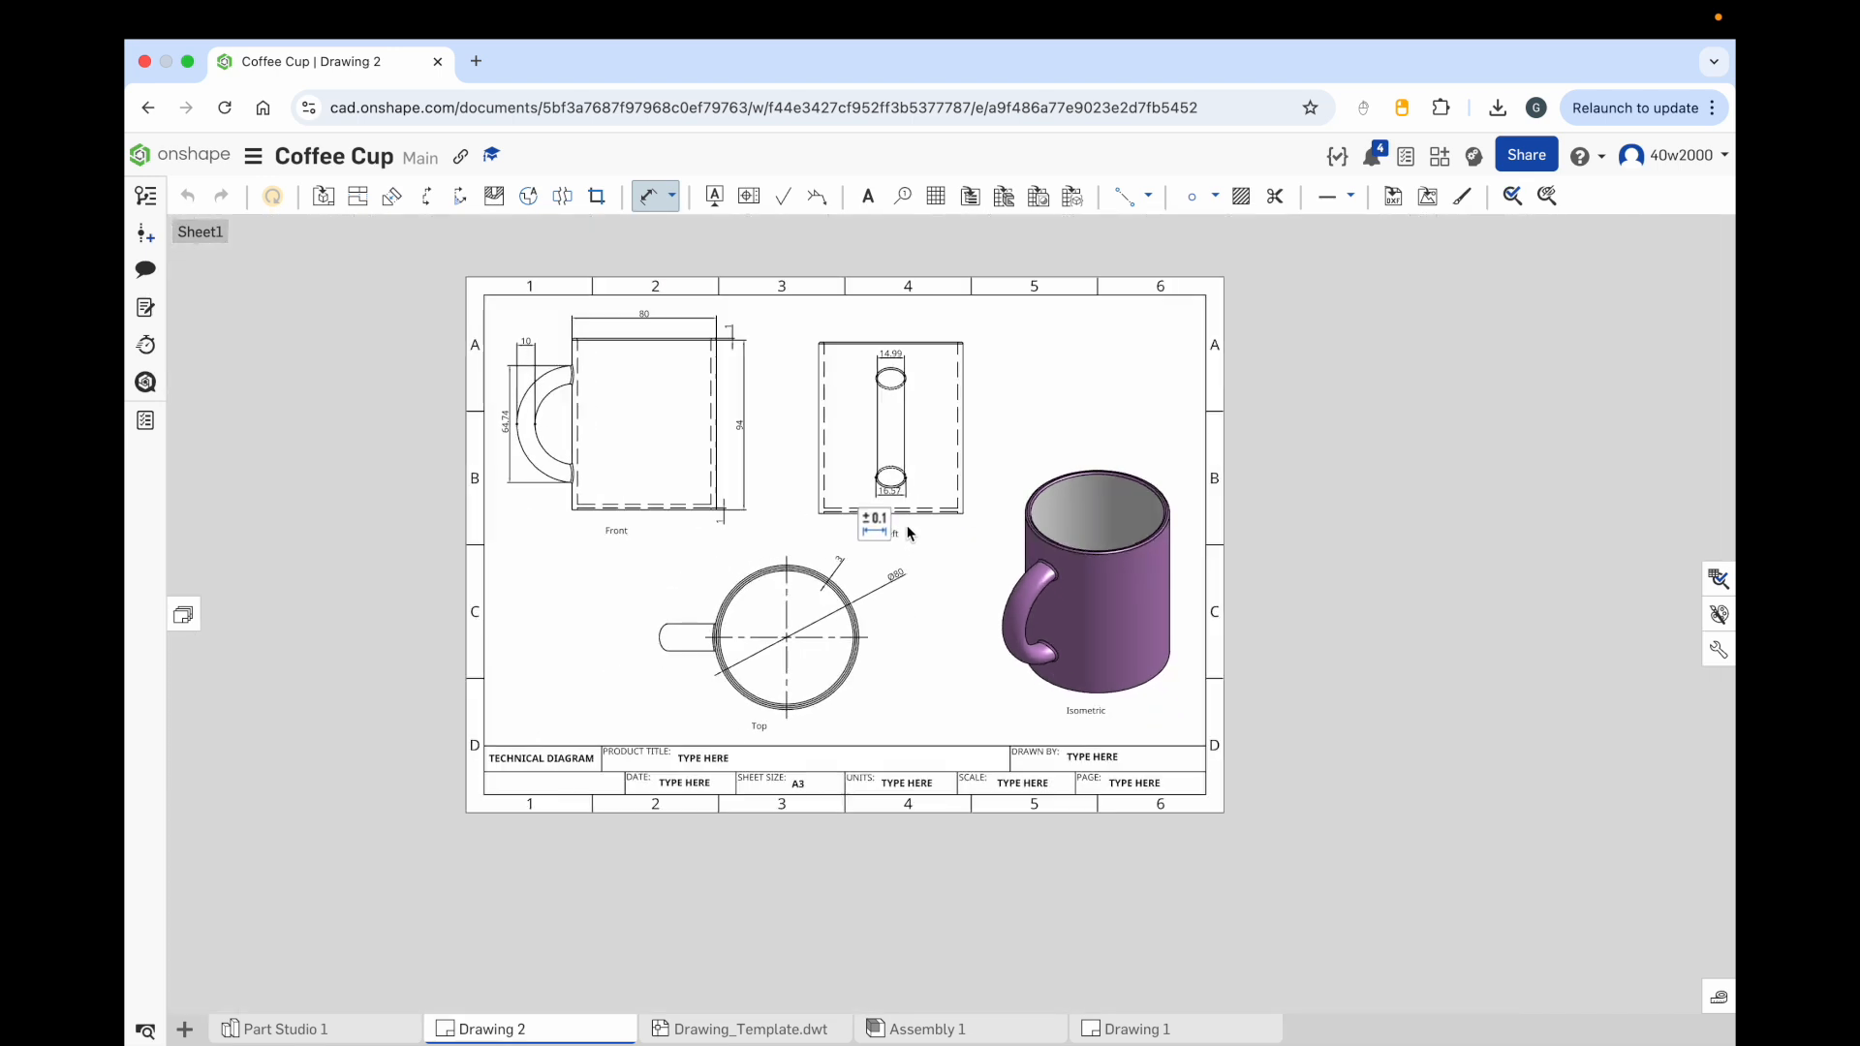
{"action": "scroll", "coordinate": [858, 484], "scroll_direction": "up", "scroll_amount": 2}
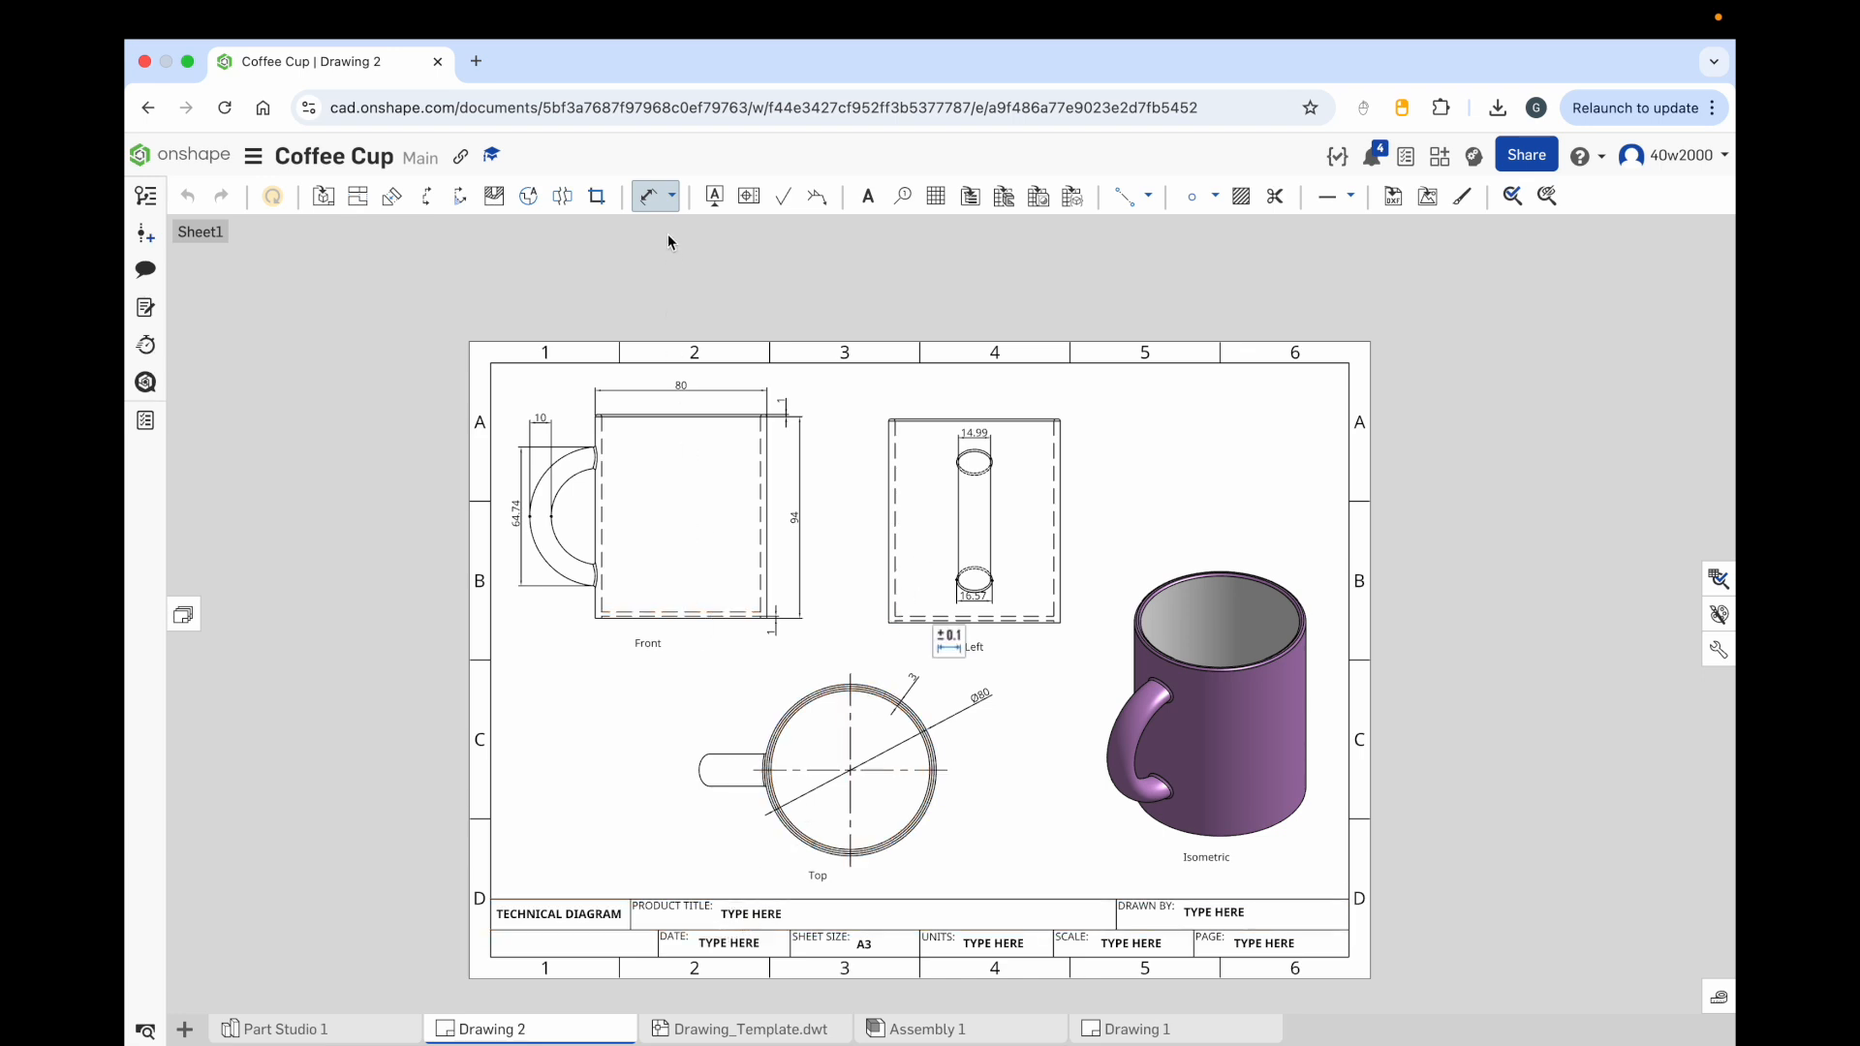
{"action": "left_click", "coordinate": [649, 197]}
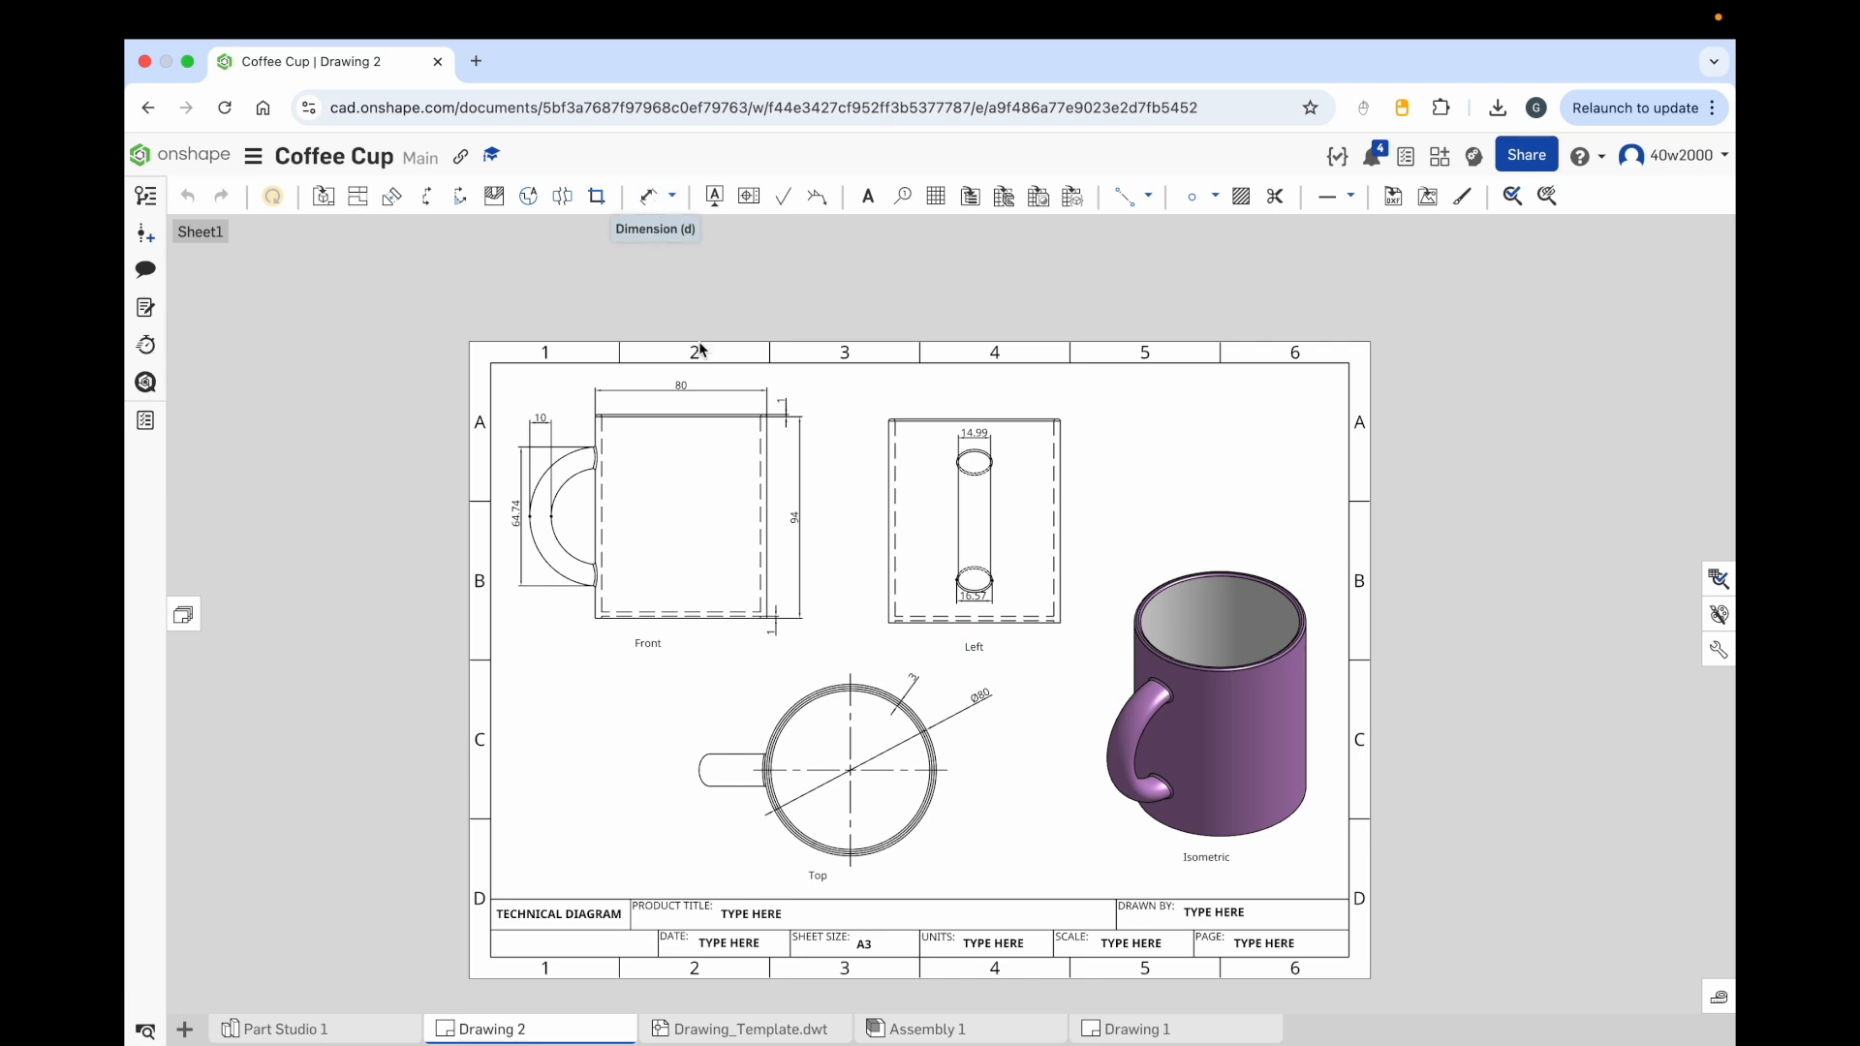
{"action": "double_click", "coordinate": [756, 918]}
{"action": "left_click_drag", "start_coordinate": [783, 914], "coordinate": [712, 913]}
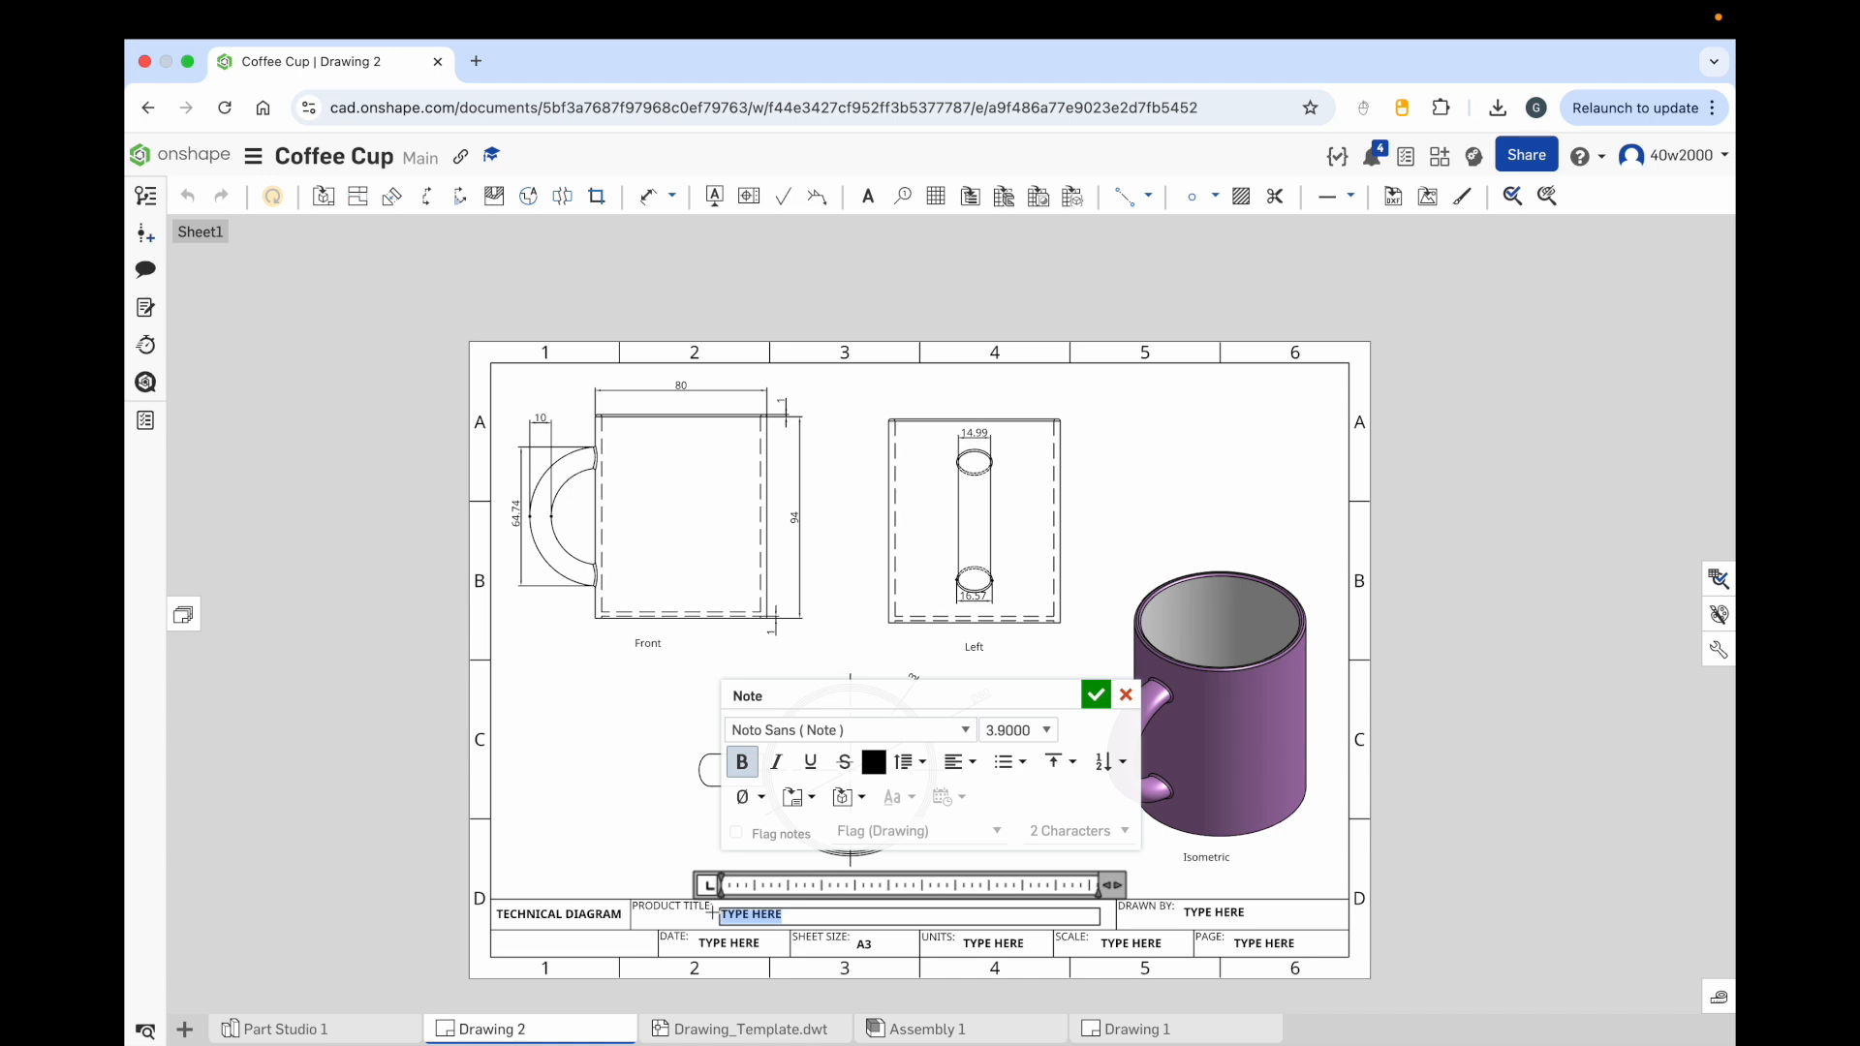
{"action": "type", "text": "COFFEE CUP"}
{"action": "left_click", "coordinate": [1101, 700]}
Step: Enter the drafter's full name in the title block's Drawn By field
{"action": "double_click", "coordinate": [1213, 913]}
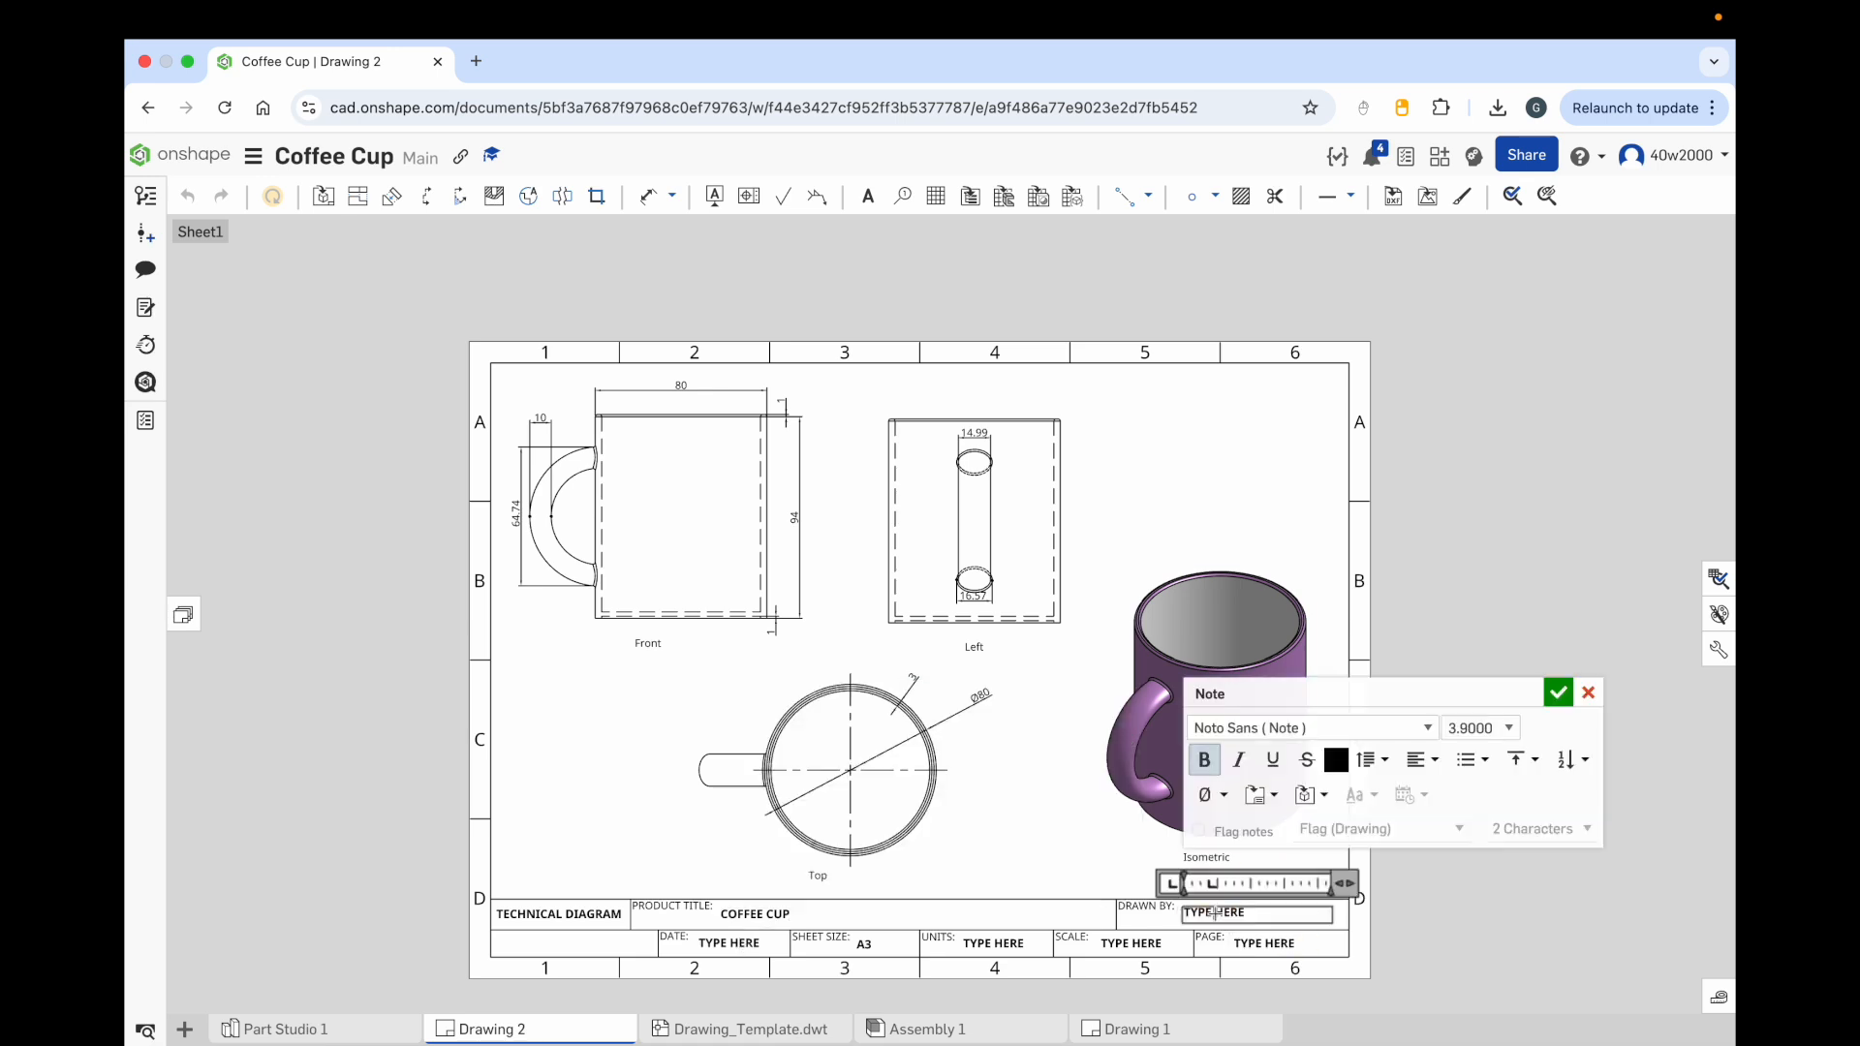
{"action": "double_click", "coordinate": [1232, 914]}
{"action": "left_click_drag", "start_coordinate": [1197, 916], "coordinate": [1168, 909]}
{"action": "type", "text": "JOHN SMITH"}
{"action": "left_click", "coordinate": [1558, 693]}
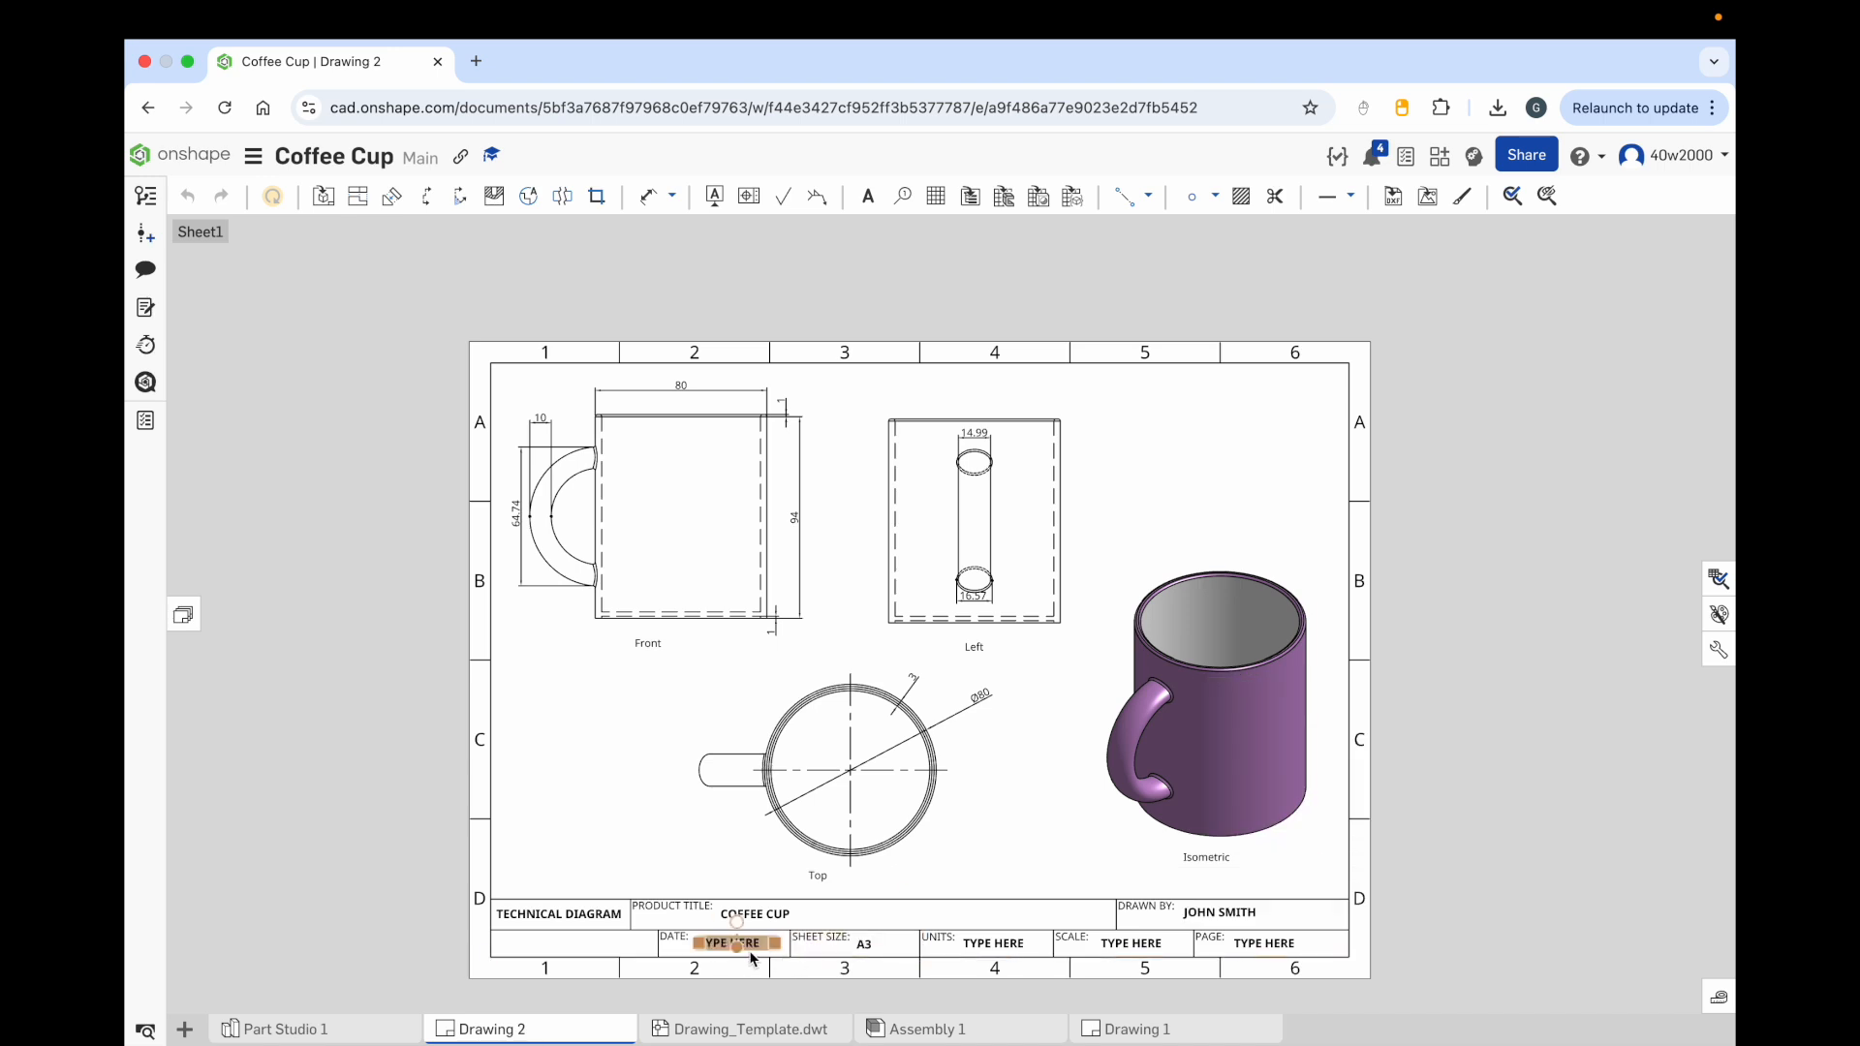
Step: Enter 01/12/2025 in the title block's Date field
{"action": "double_click", "coordinate": [753, 957]}
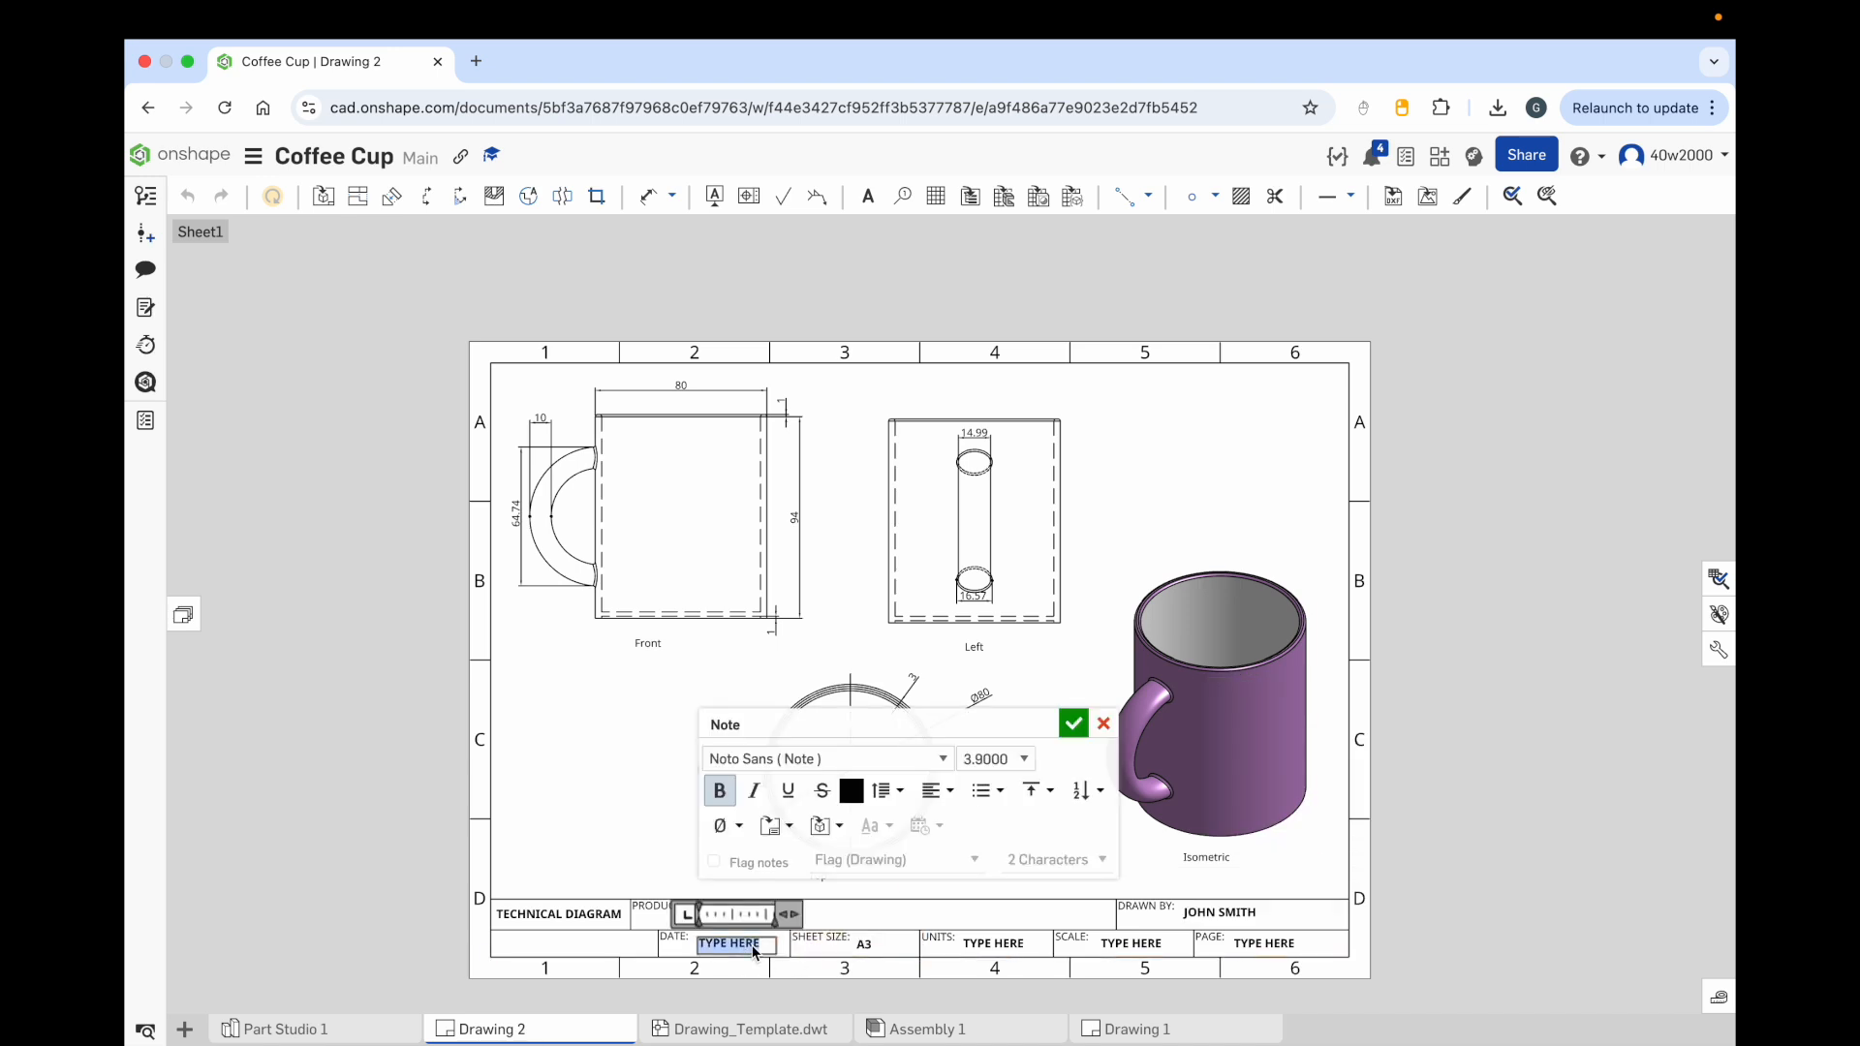
{"action": "type", "text": "01/01"}
{"action": "type", "text": "12"}
{"action": "type", "text": "/2"}
{"action": "type", "text": "025"}
{"action": "left_click", "coordinate": [1073, 722]}
{"action": "left_click", "coordinate": [829, 941]}
Step: Replace the title block's Units placeholder with MM
{"action": "left_click", "coordinate": [1007, 949]}
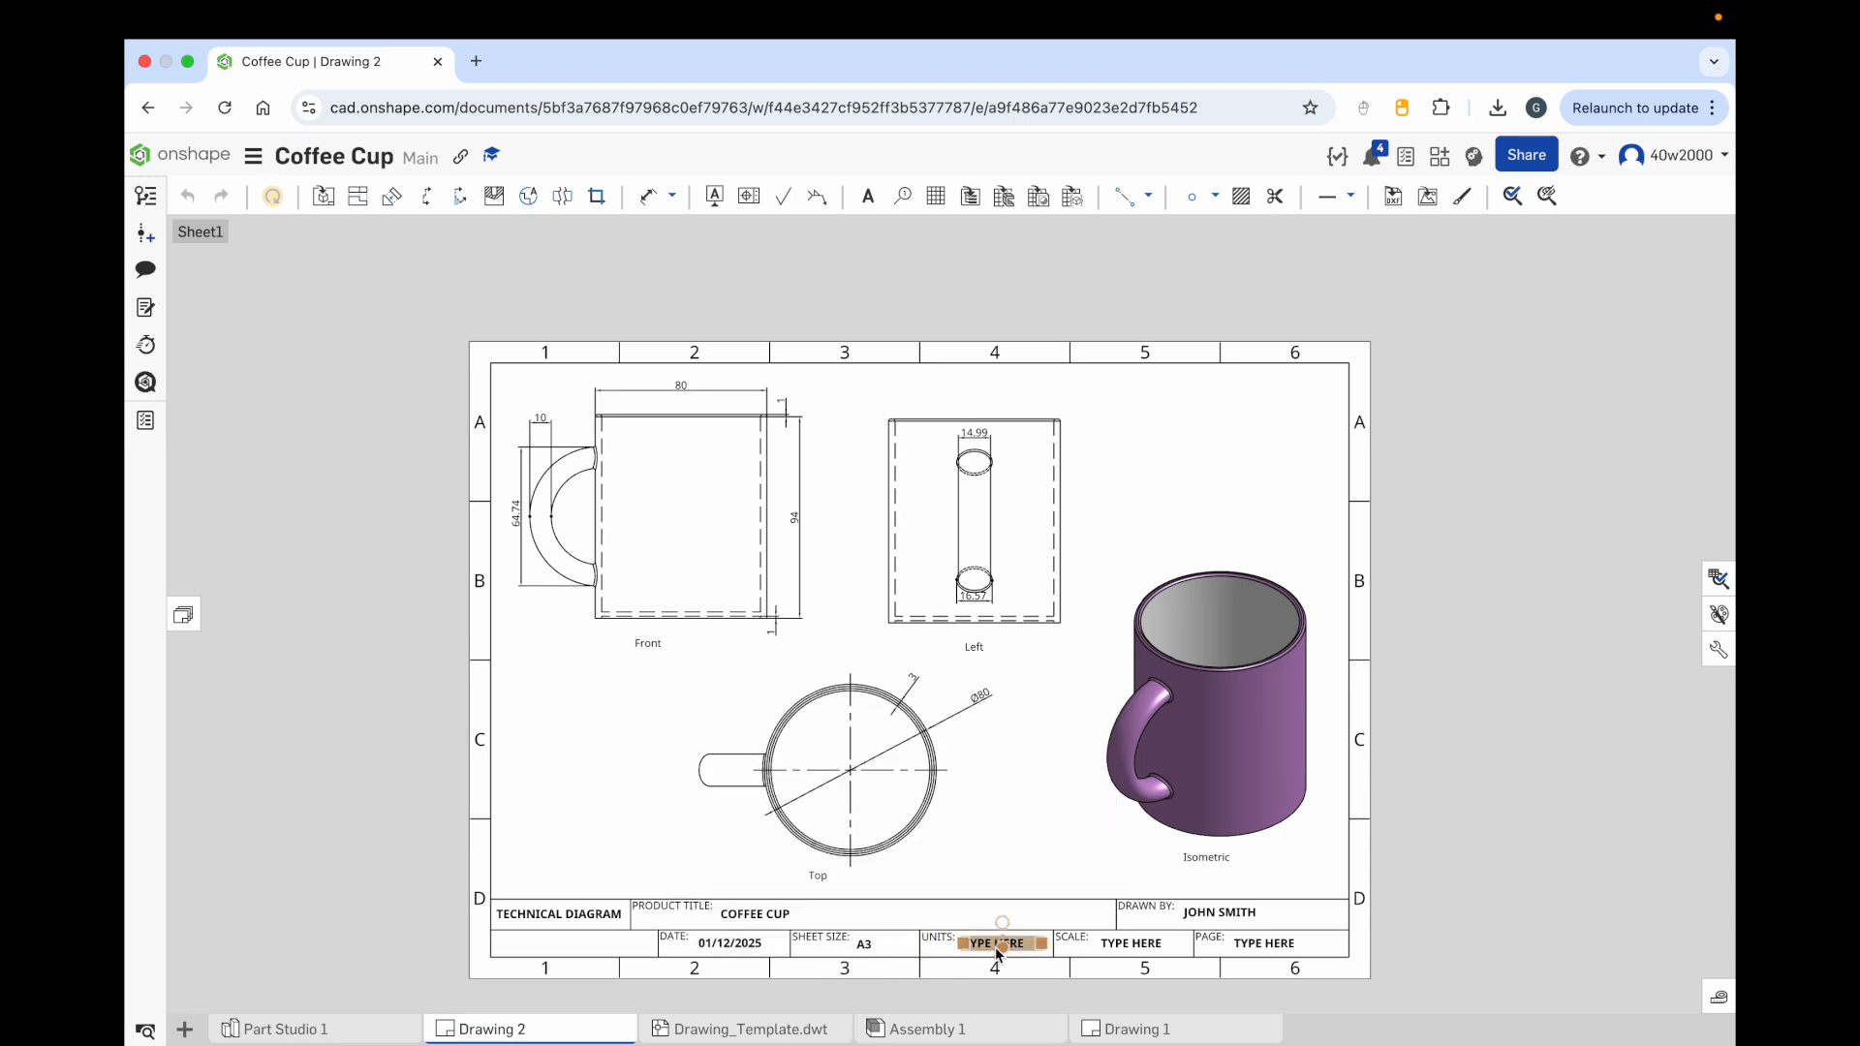
{"action": "double_click", "coordinate": [1010, 949]}
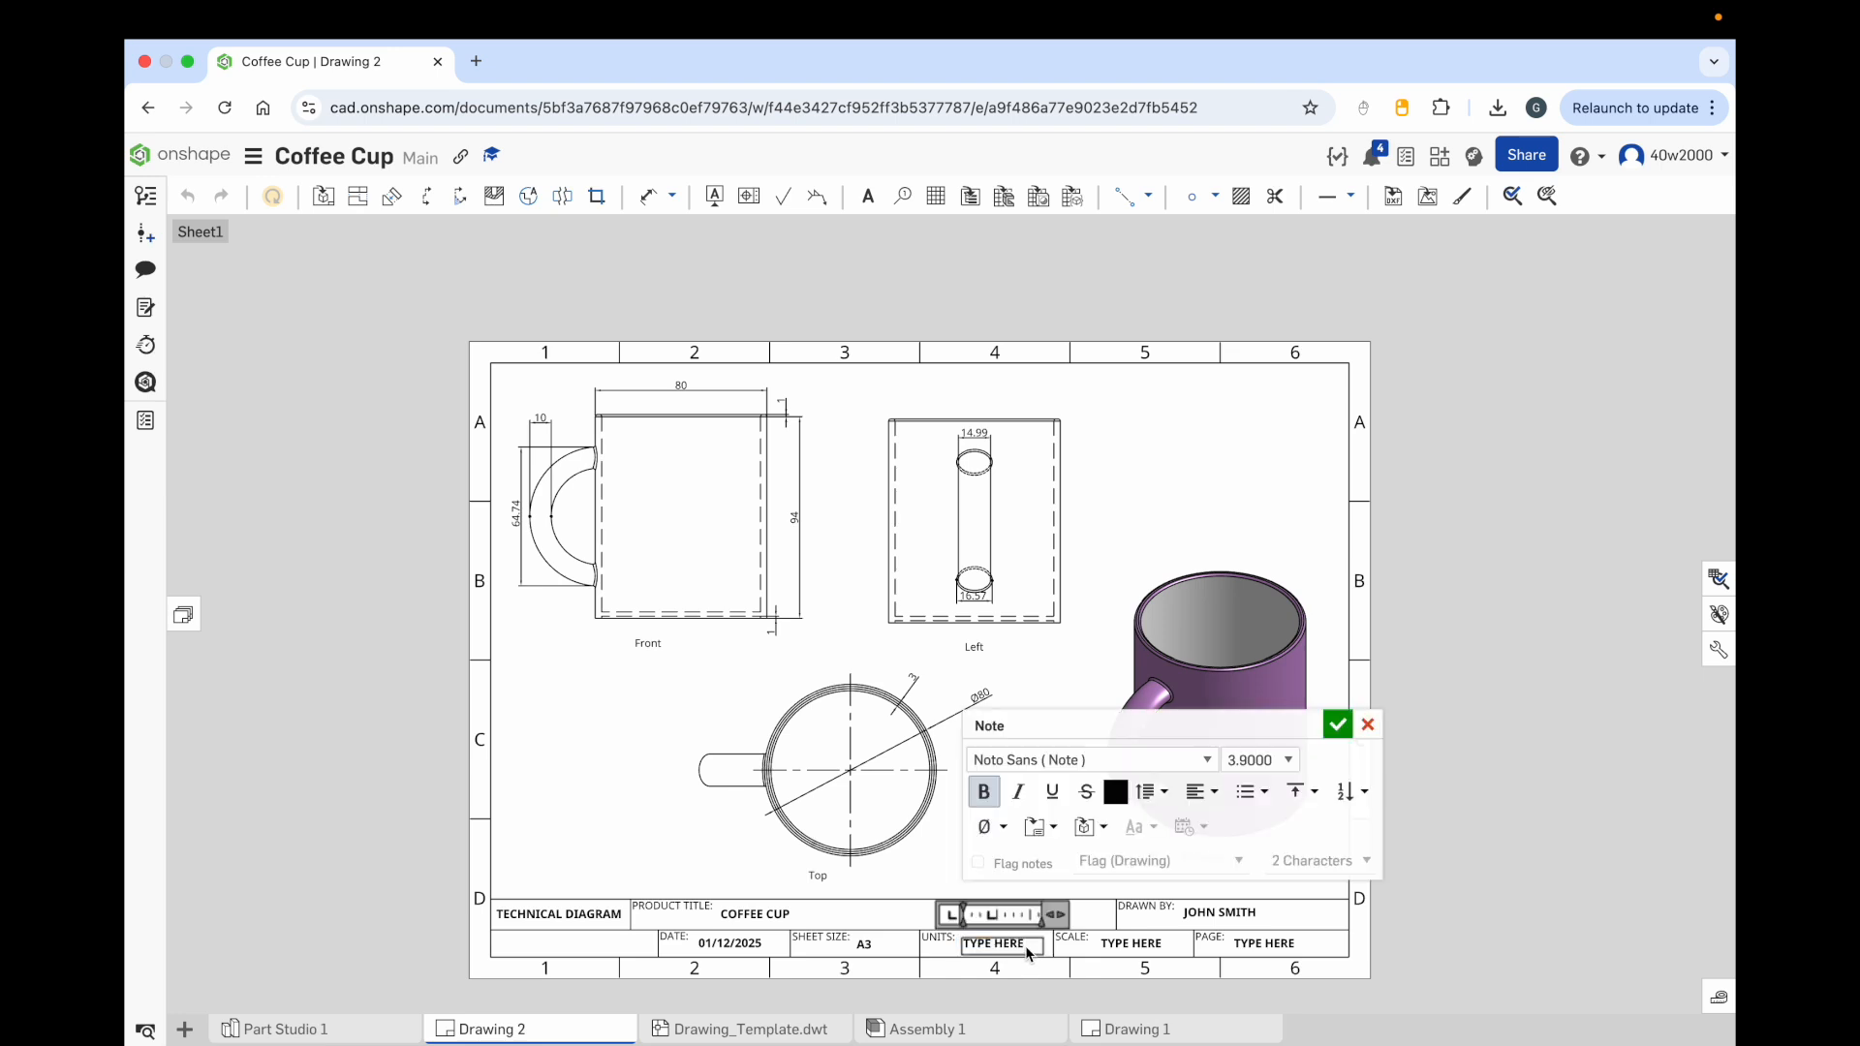
{"action": "left_click_drag", "start_coordinate": [1015, 950], "coordinate": [959, 942]}
{"action": "type", "text": "MM"}
{"action": "left_click", "coordinate": [1336, 731]}
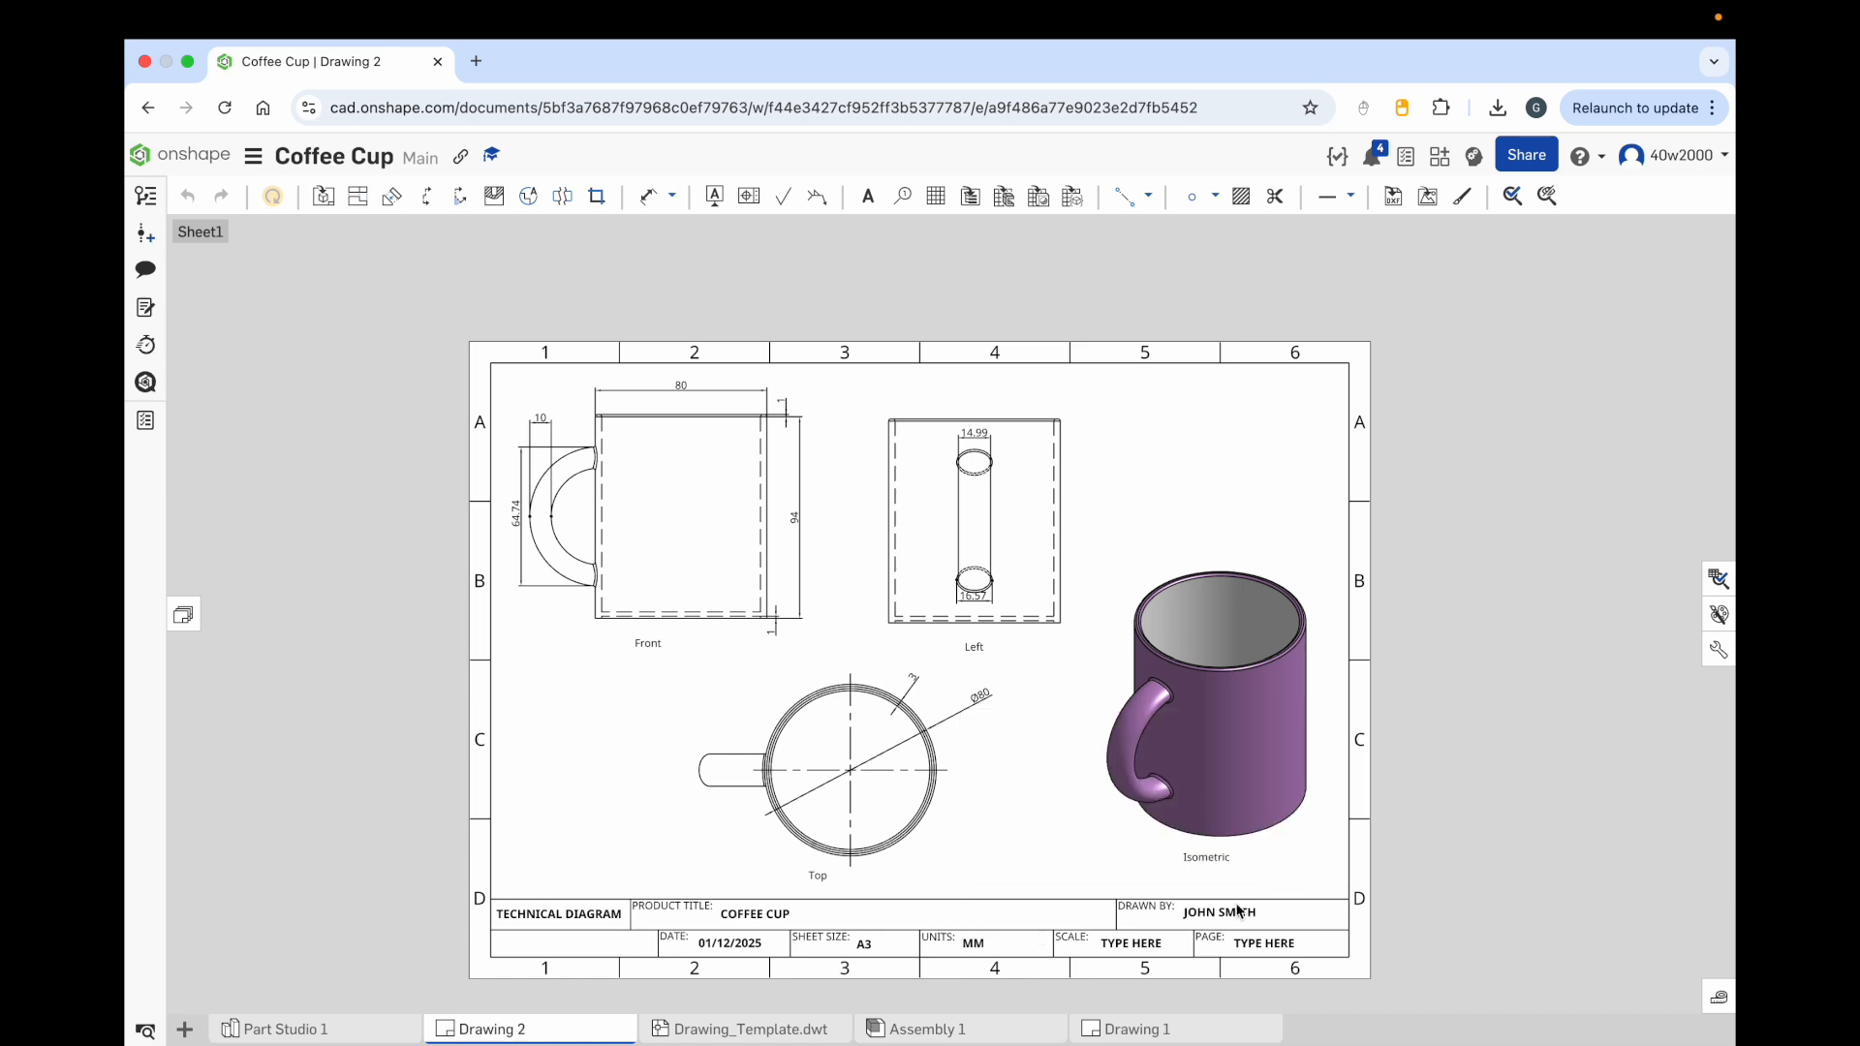
Step: Set the title block's Scale field to 1:1
{"action": "double_click", "coordinate": [1145, 945]}
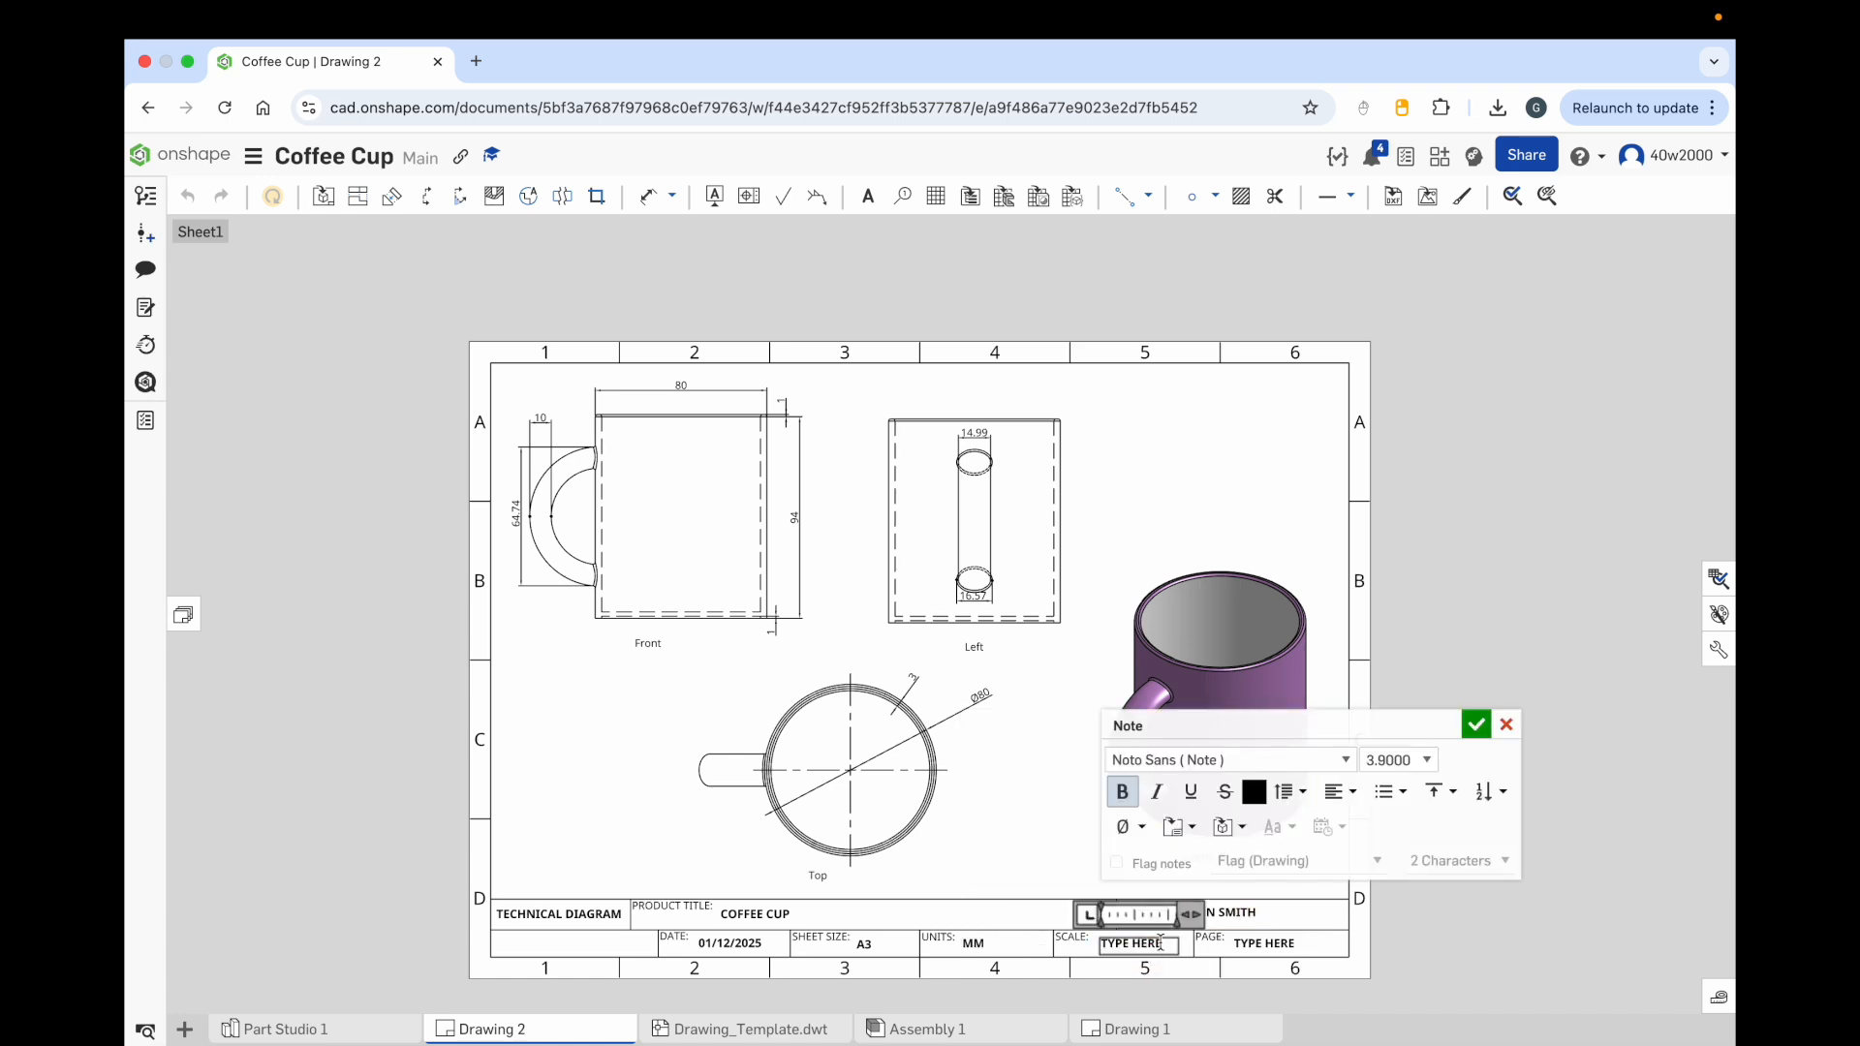
{"action": "triple_click", "coordinate": [1160, 944]}
{"action": "left_click", "coordinate": [1161, 944]}
{"action": "triple_click", "coordinate": [1161, 943]}
{"action": "type", "text": "1:1"}
{"action": "left_click", "coordinate": [1475, 724]}
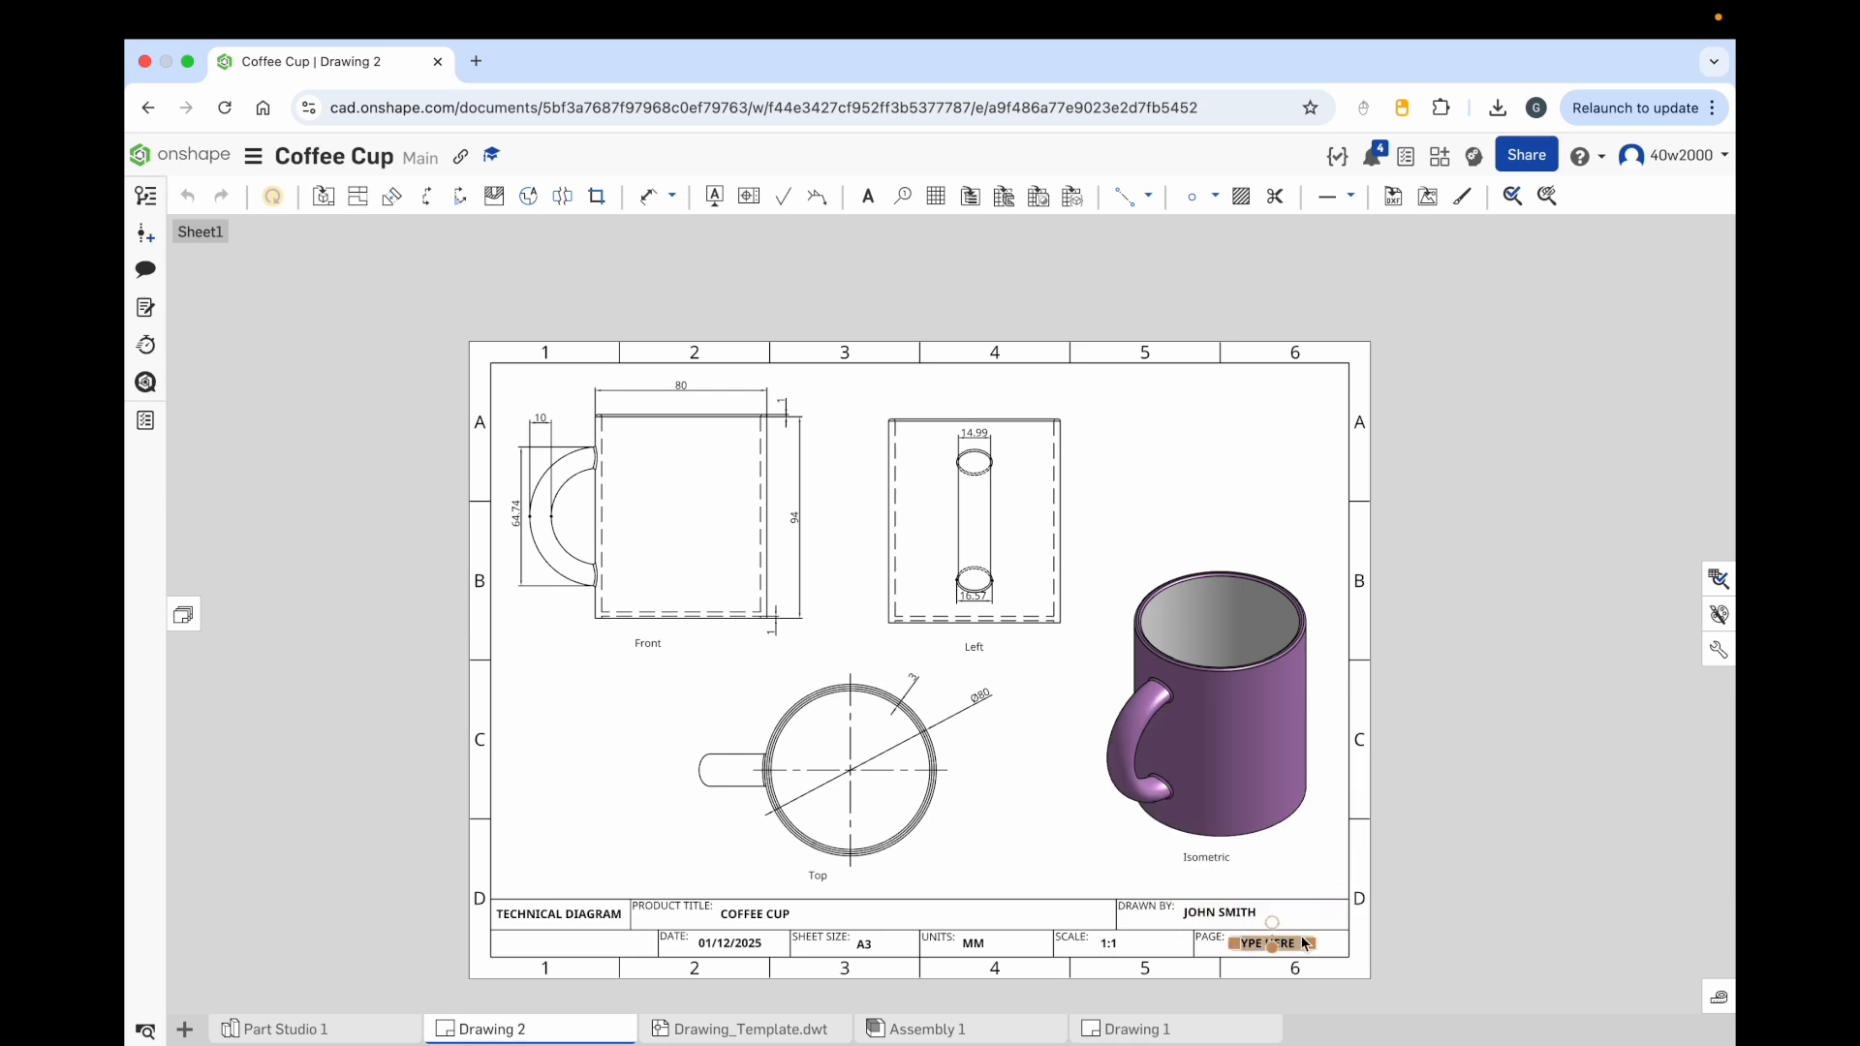
Step: Fill in the title block's Page field as 1 OF 1
{"action": "double_click", "coordinate": [1284, 949]}
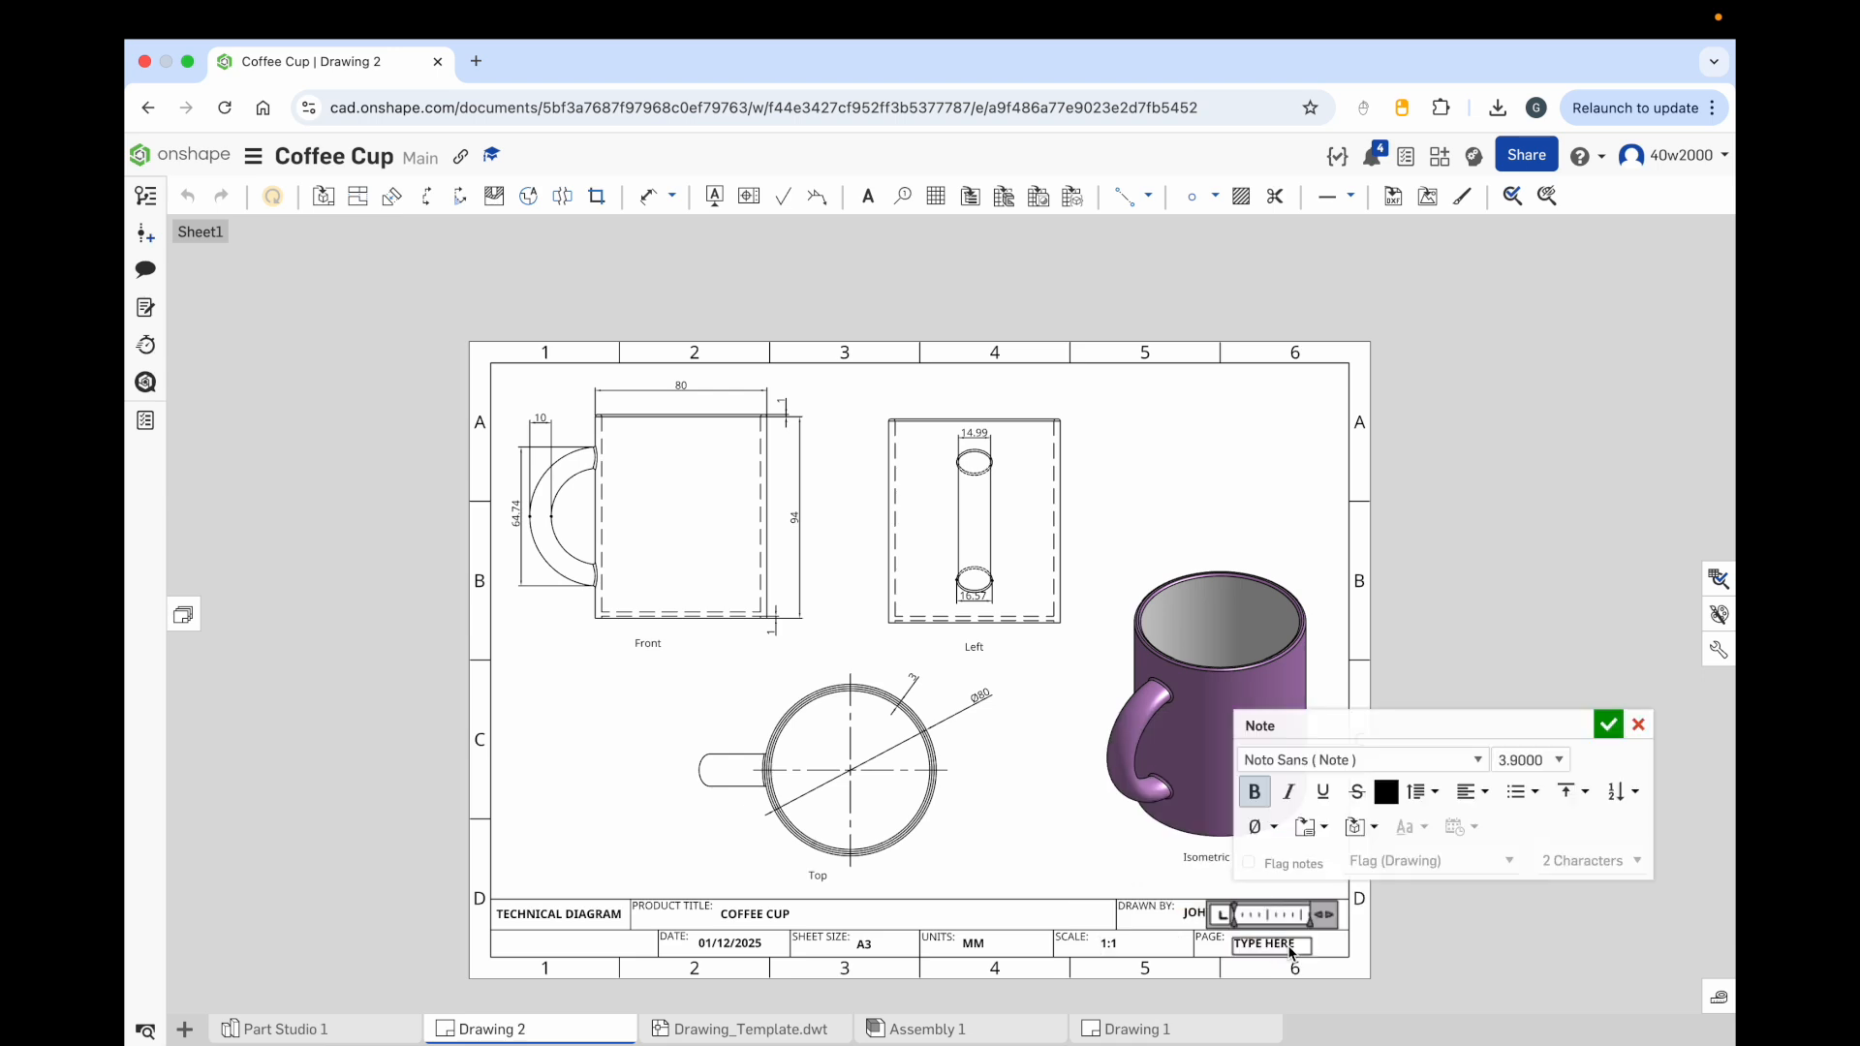
{"action": "left_click_drag", "start_coordinate": [1293, 948], "coordinate": [1241, 944]}
{"action": "type", "text": "1 OF 1"}
{"action": "left_click", "coordinate": [1608, 726]}
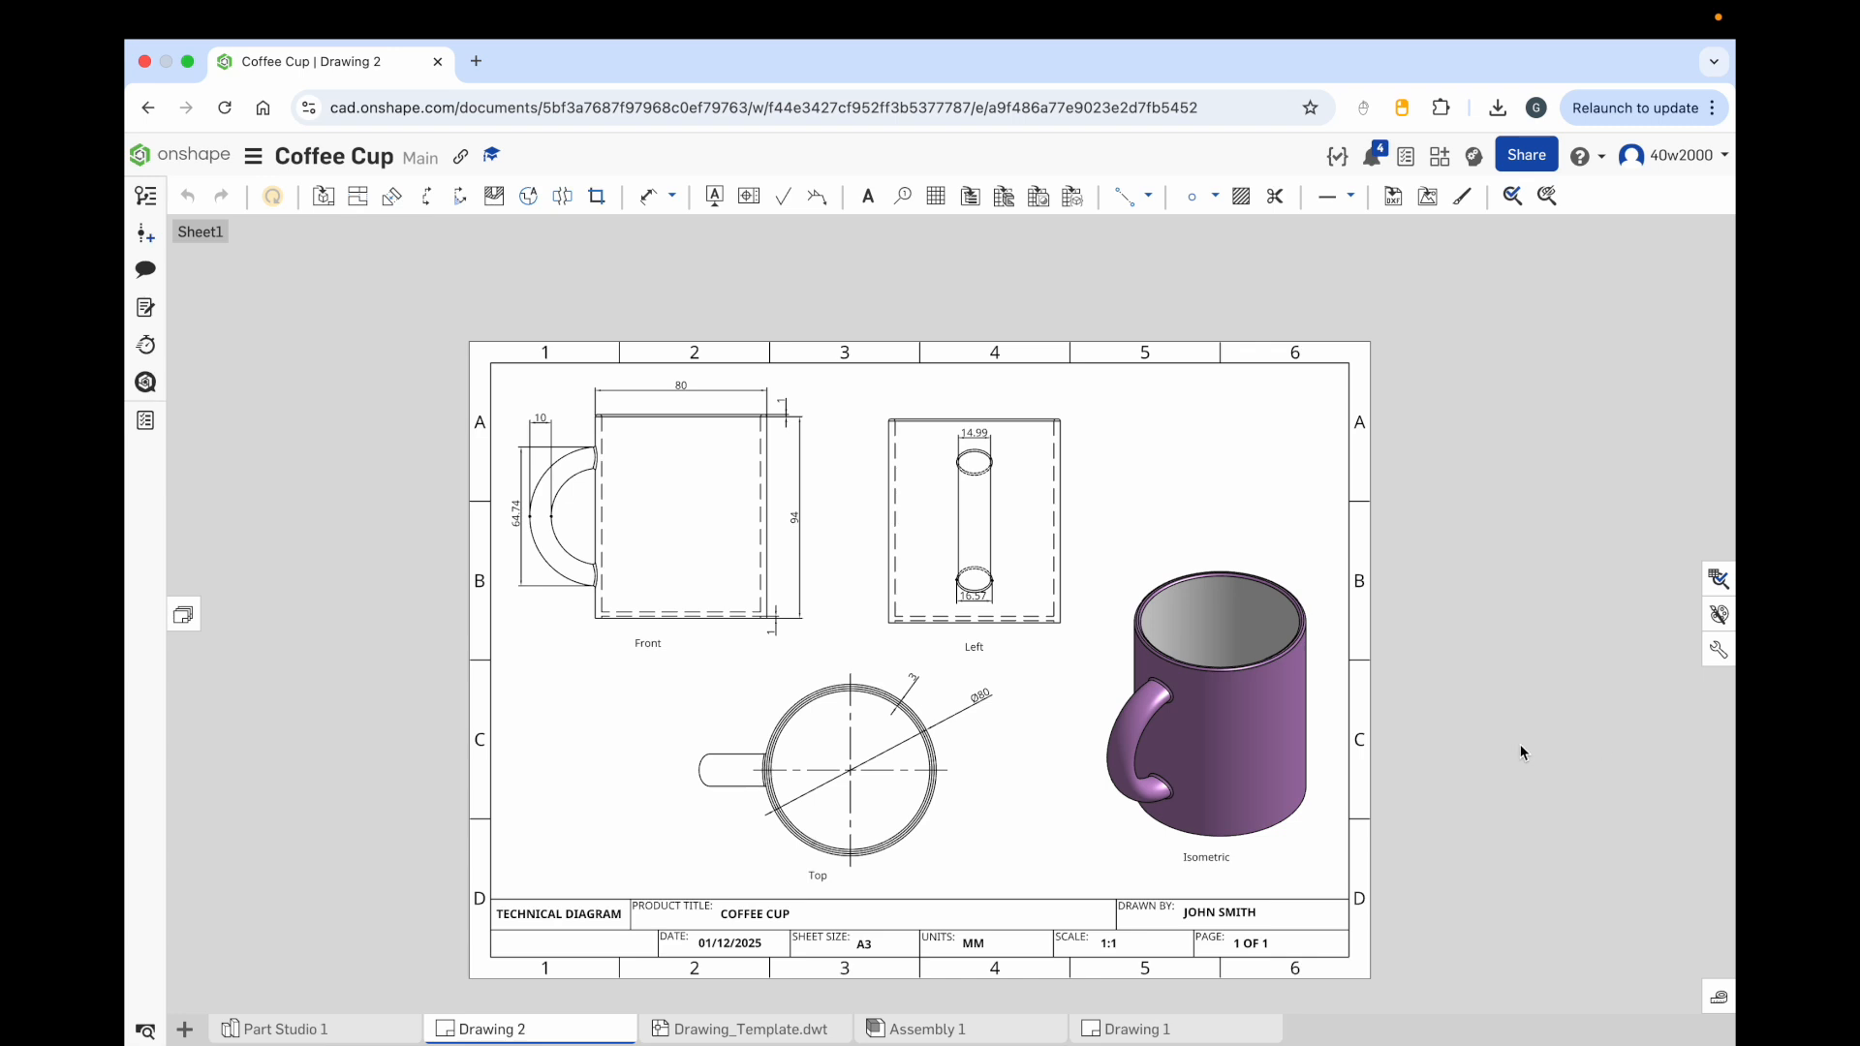
Step: Export the drawing as a JPEG download named COFFEE CUP TECH DIAGRAM
{"action": "mouse_move", "coordinate": [538, 1032]}
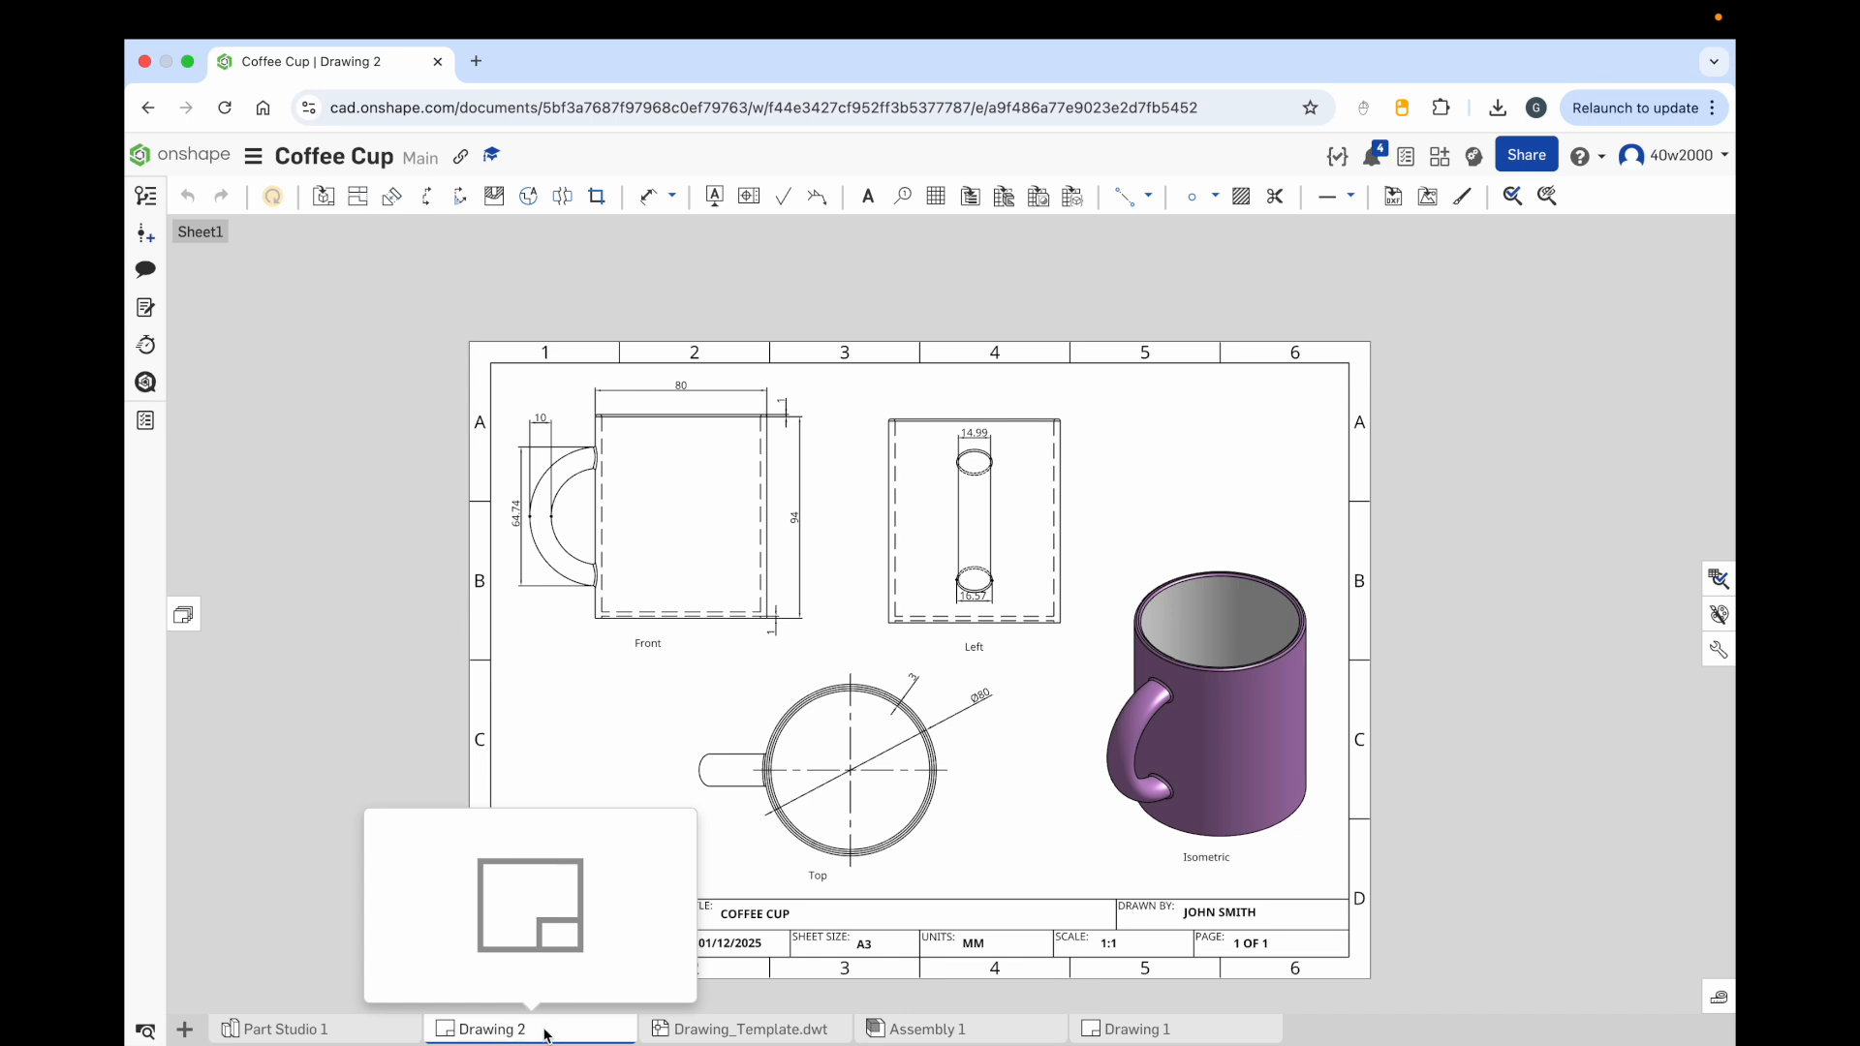
{"action": "right_click", "coordinate": [536, 1033]}
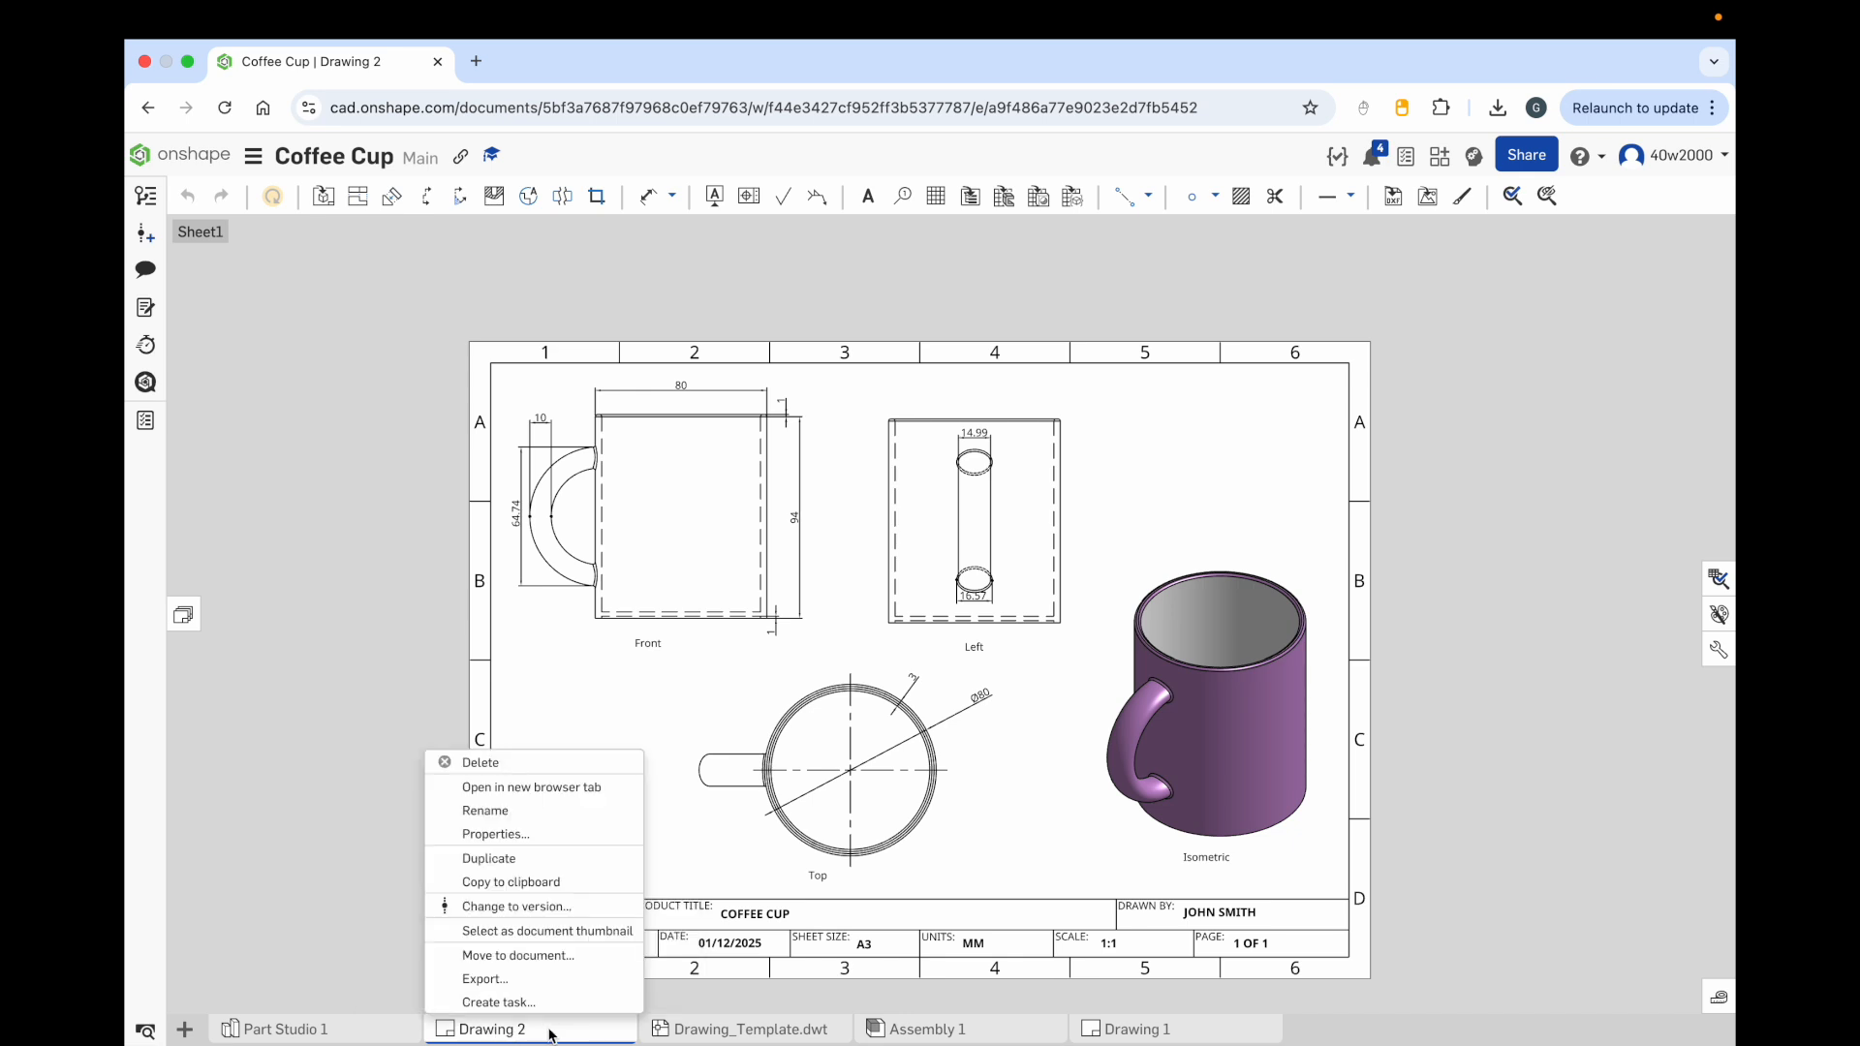
{"action": "left_click", "coordinate": [546, 978]}
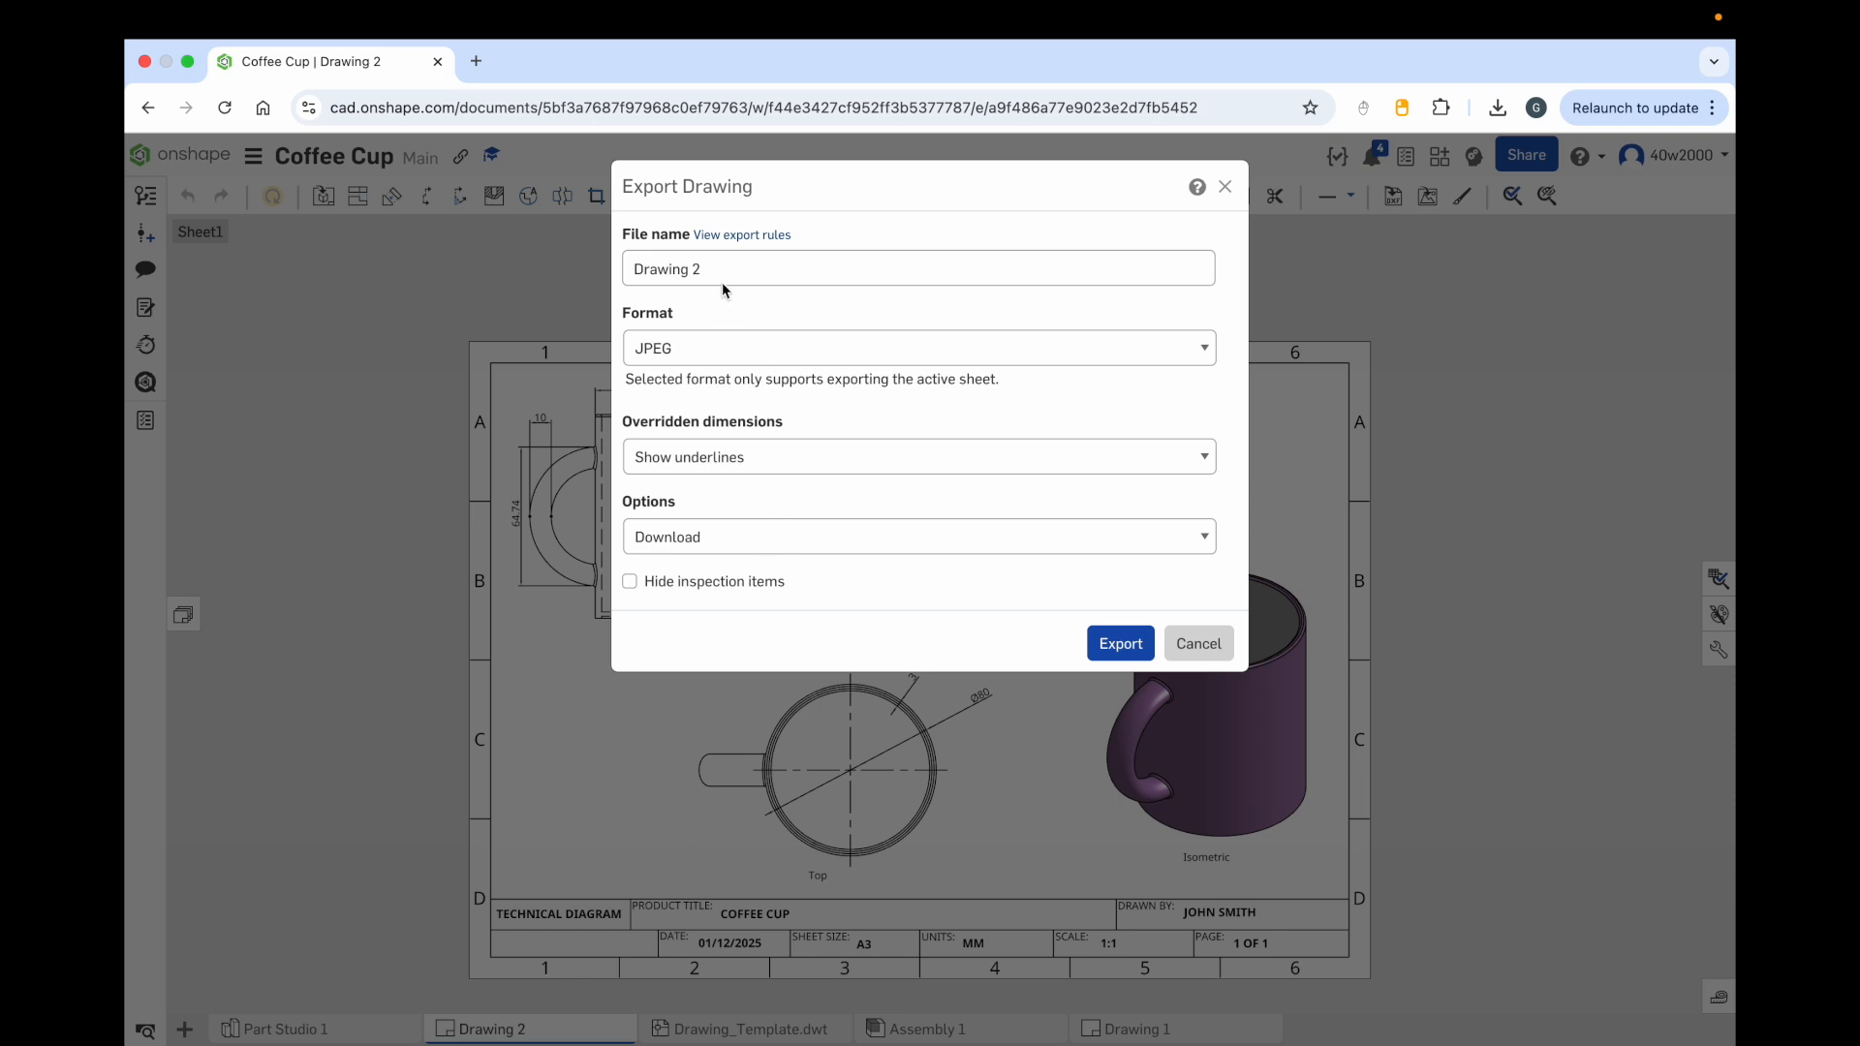
{"action": "left_click_drag", "start_coordinate": [718, 276], "coordinate": [628, 282]}
{"action": "type", "text": "COF"}
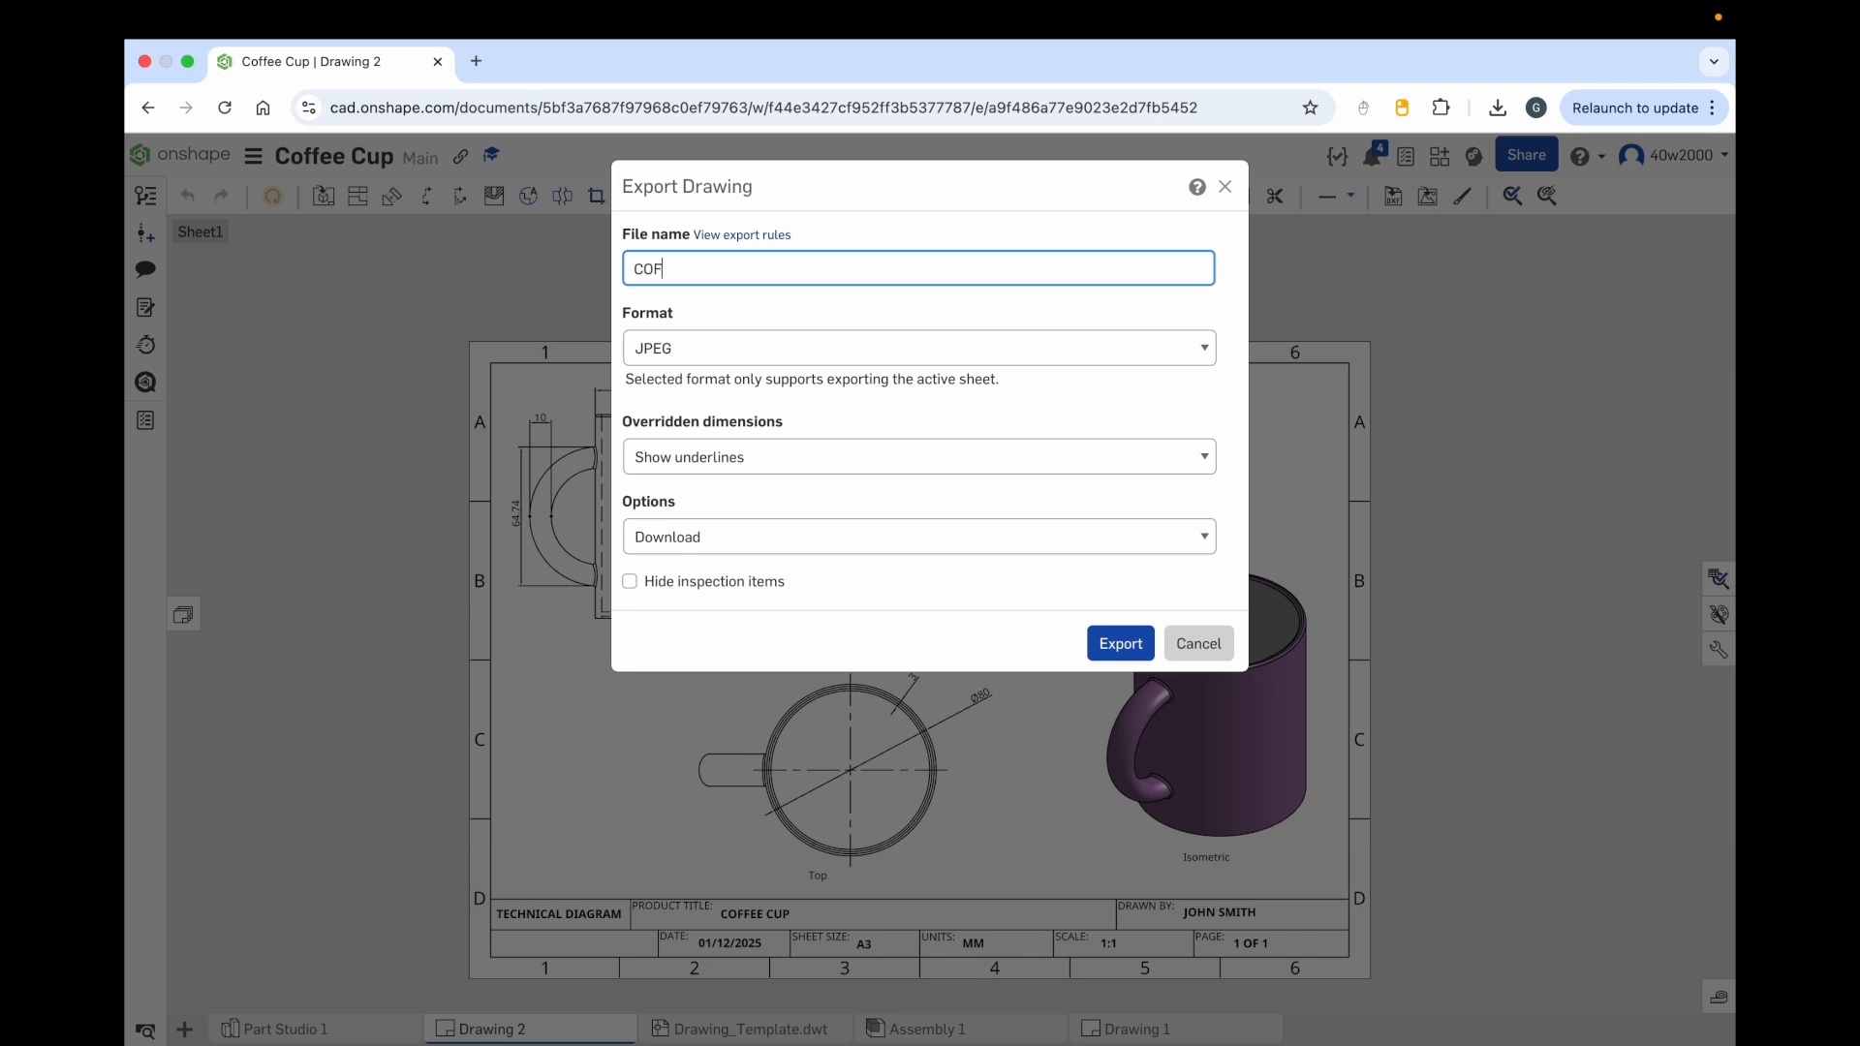
{"action": "type", "text": "FEE CUP TECH DIAGRAM"}
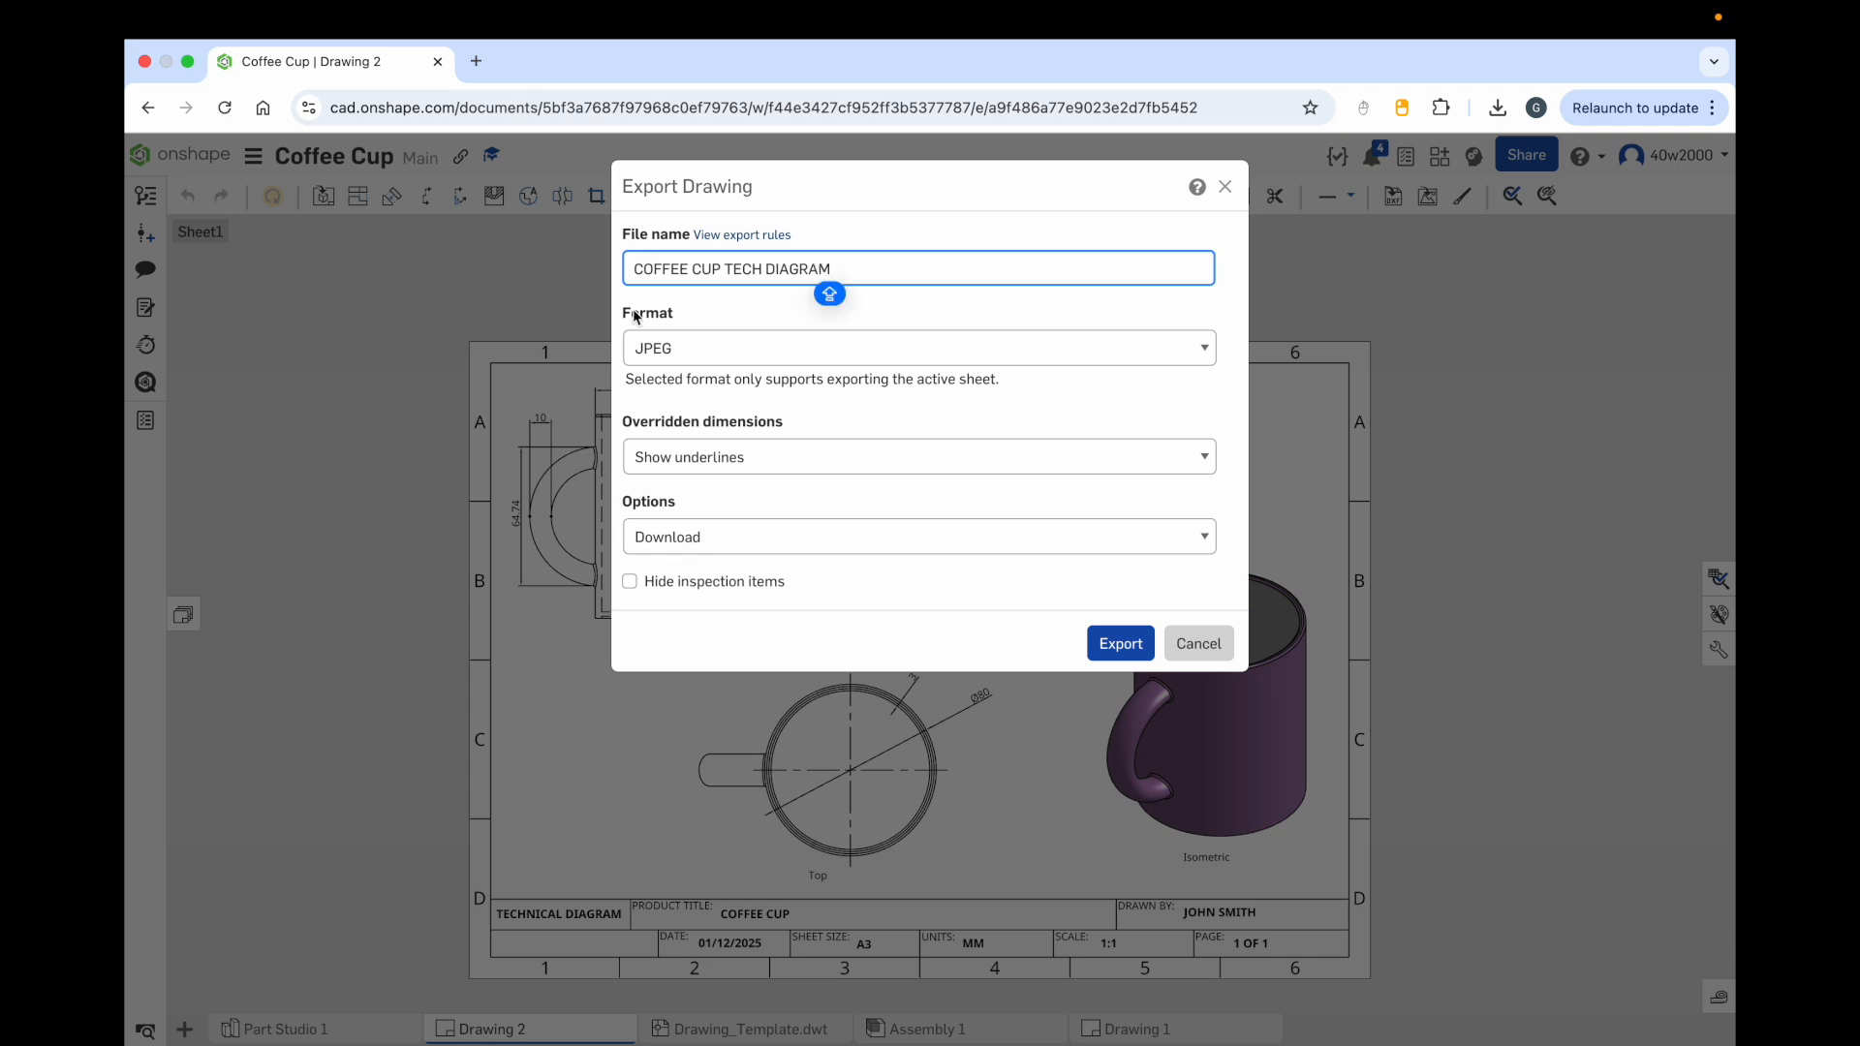
{"action": "left_click", "coordinate": [697, 350]}
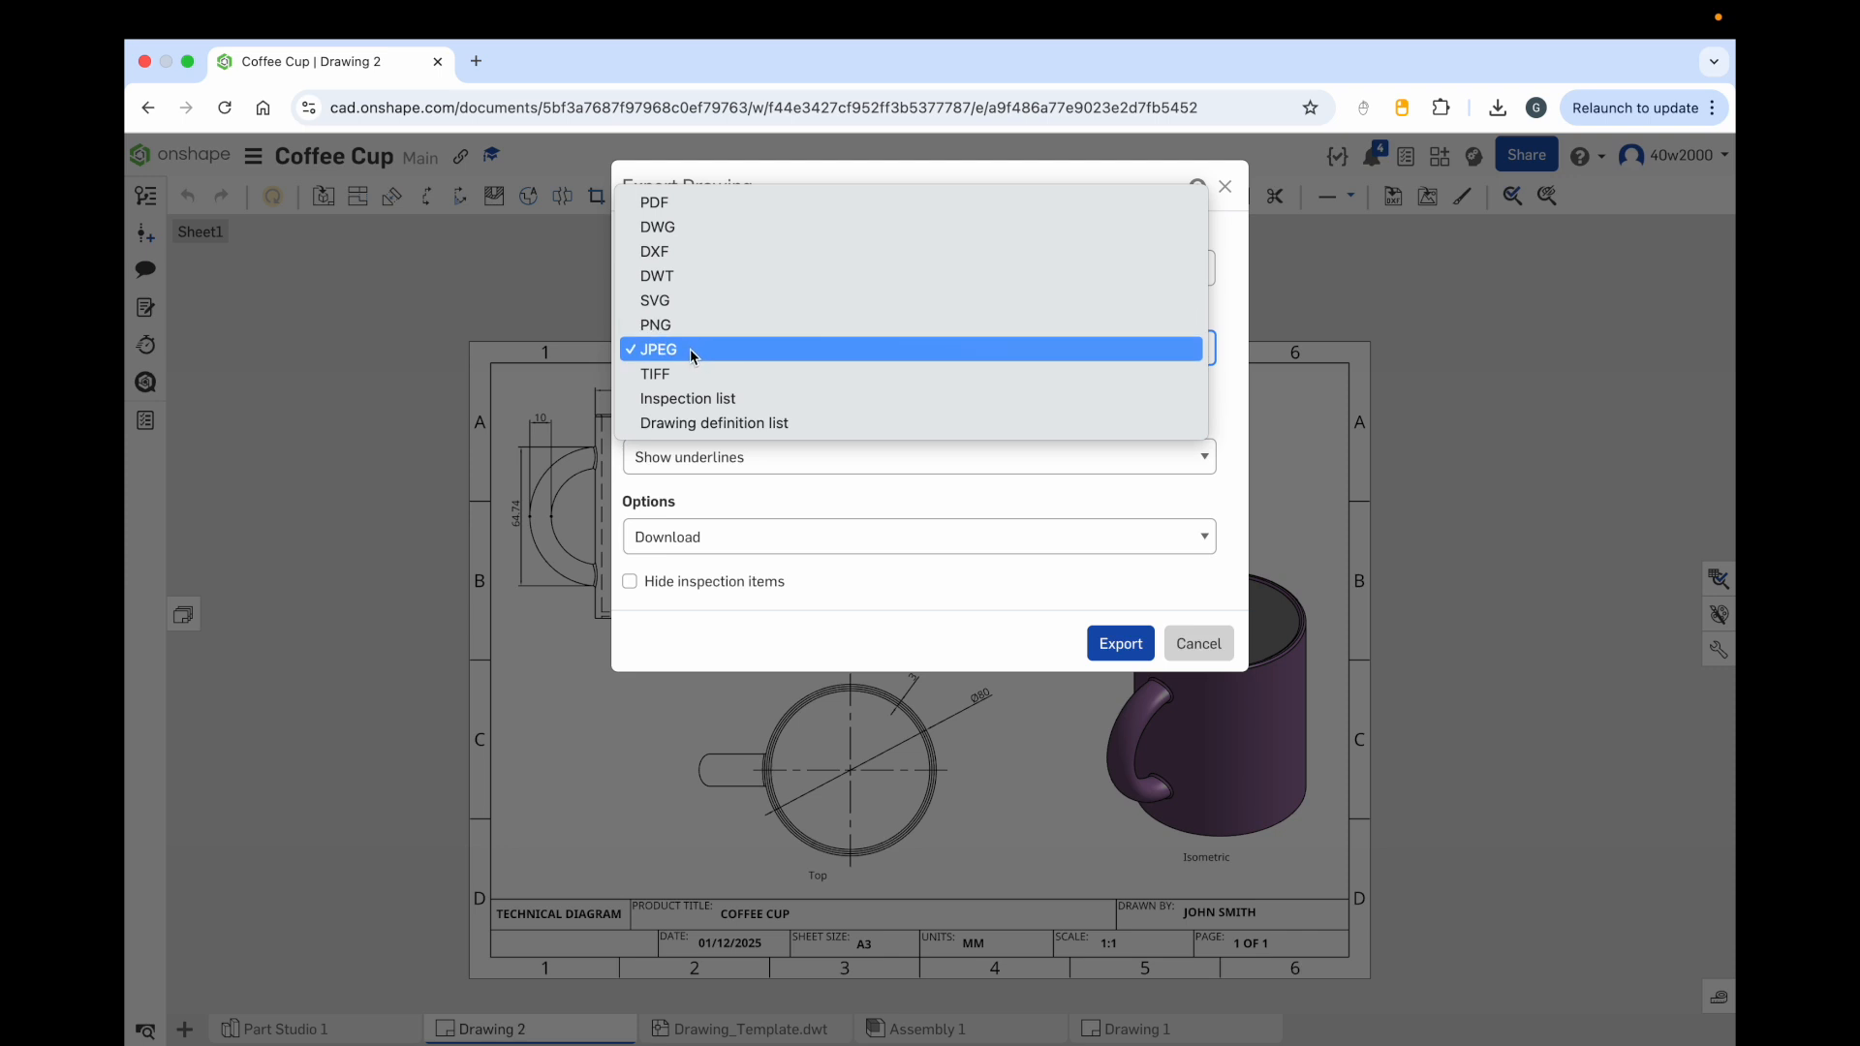
{"action": "left_click", "coordinate": [691, 352]}
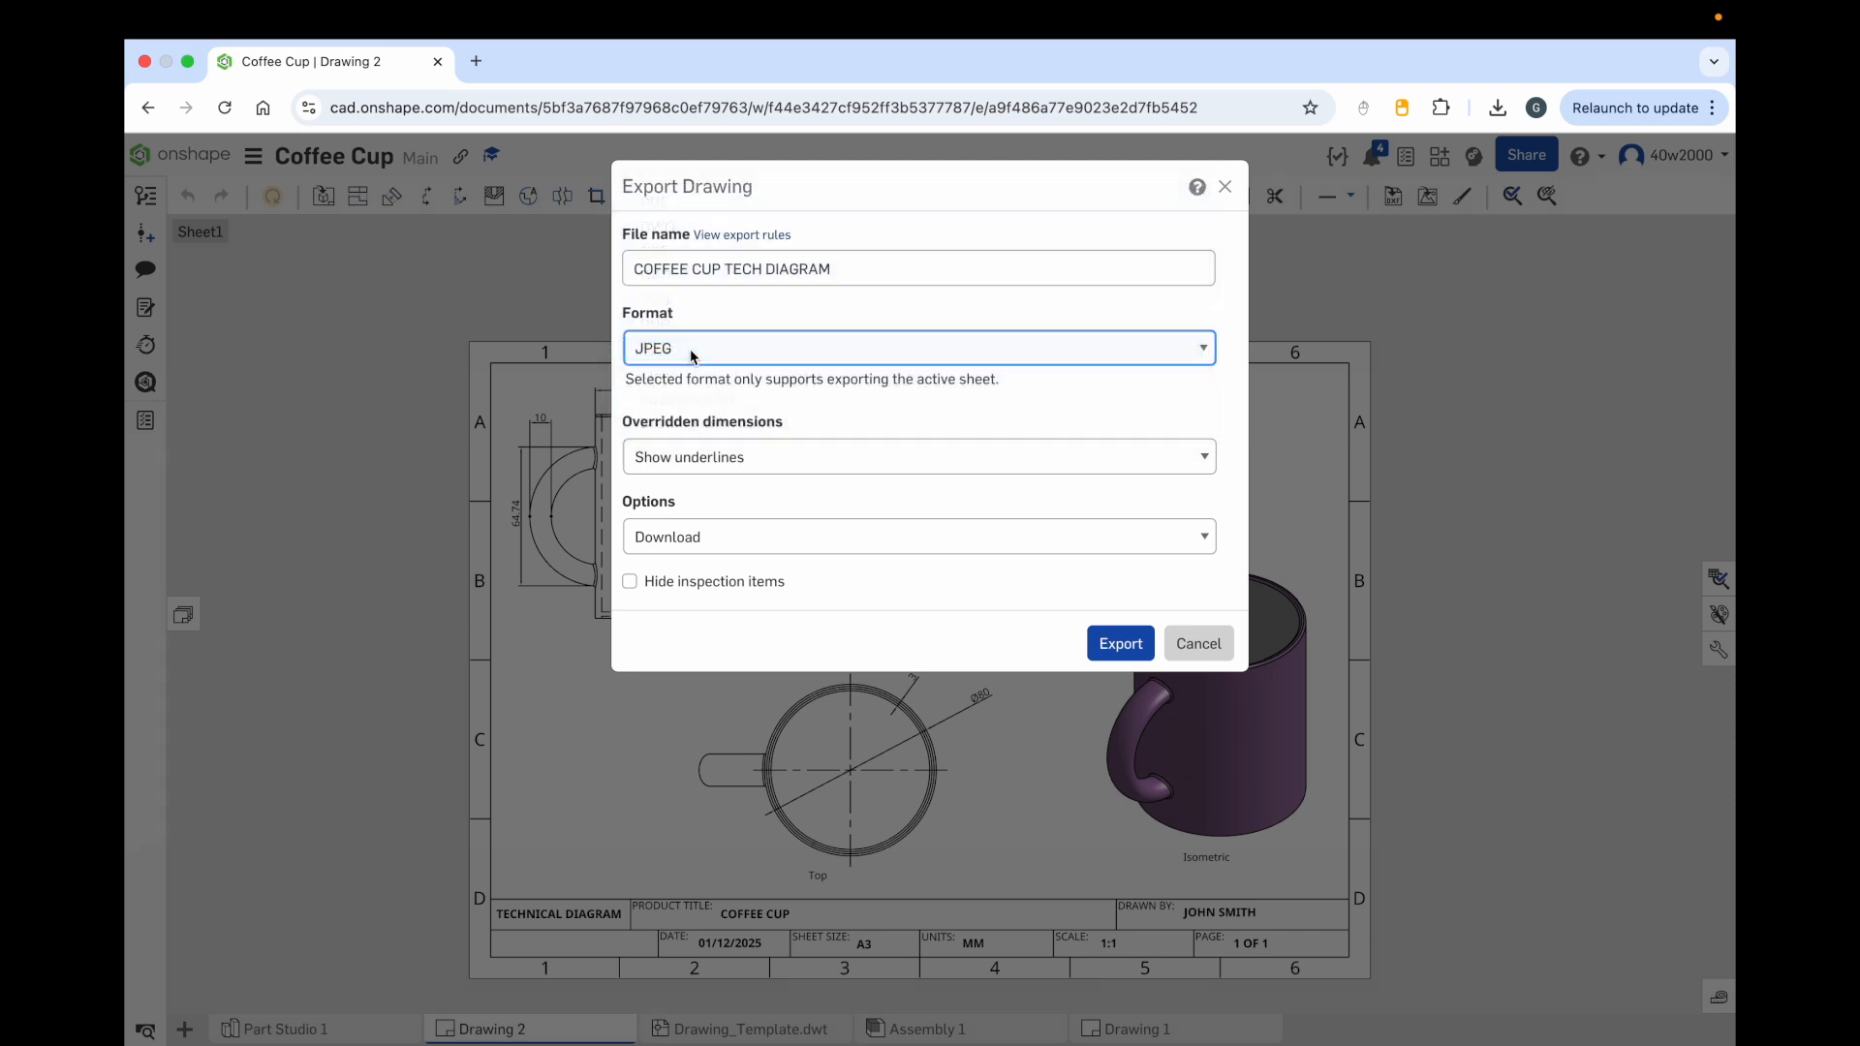
{"action": "left_click", "coordinate": [1119, 645]}
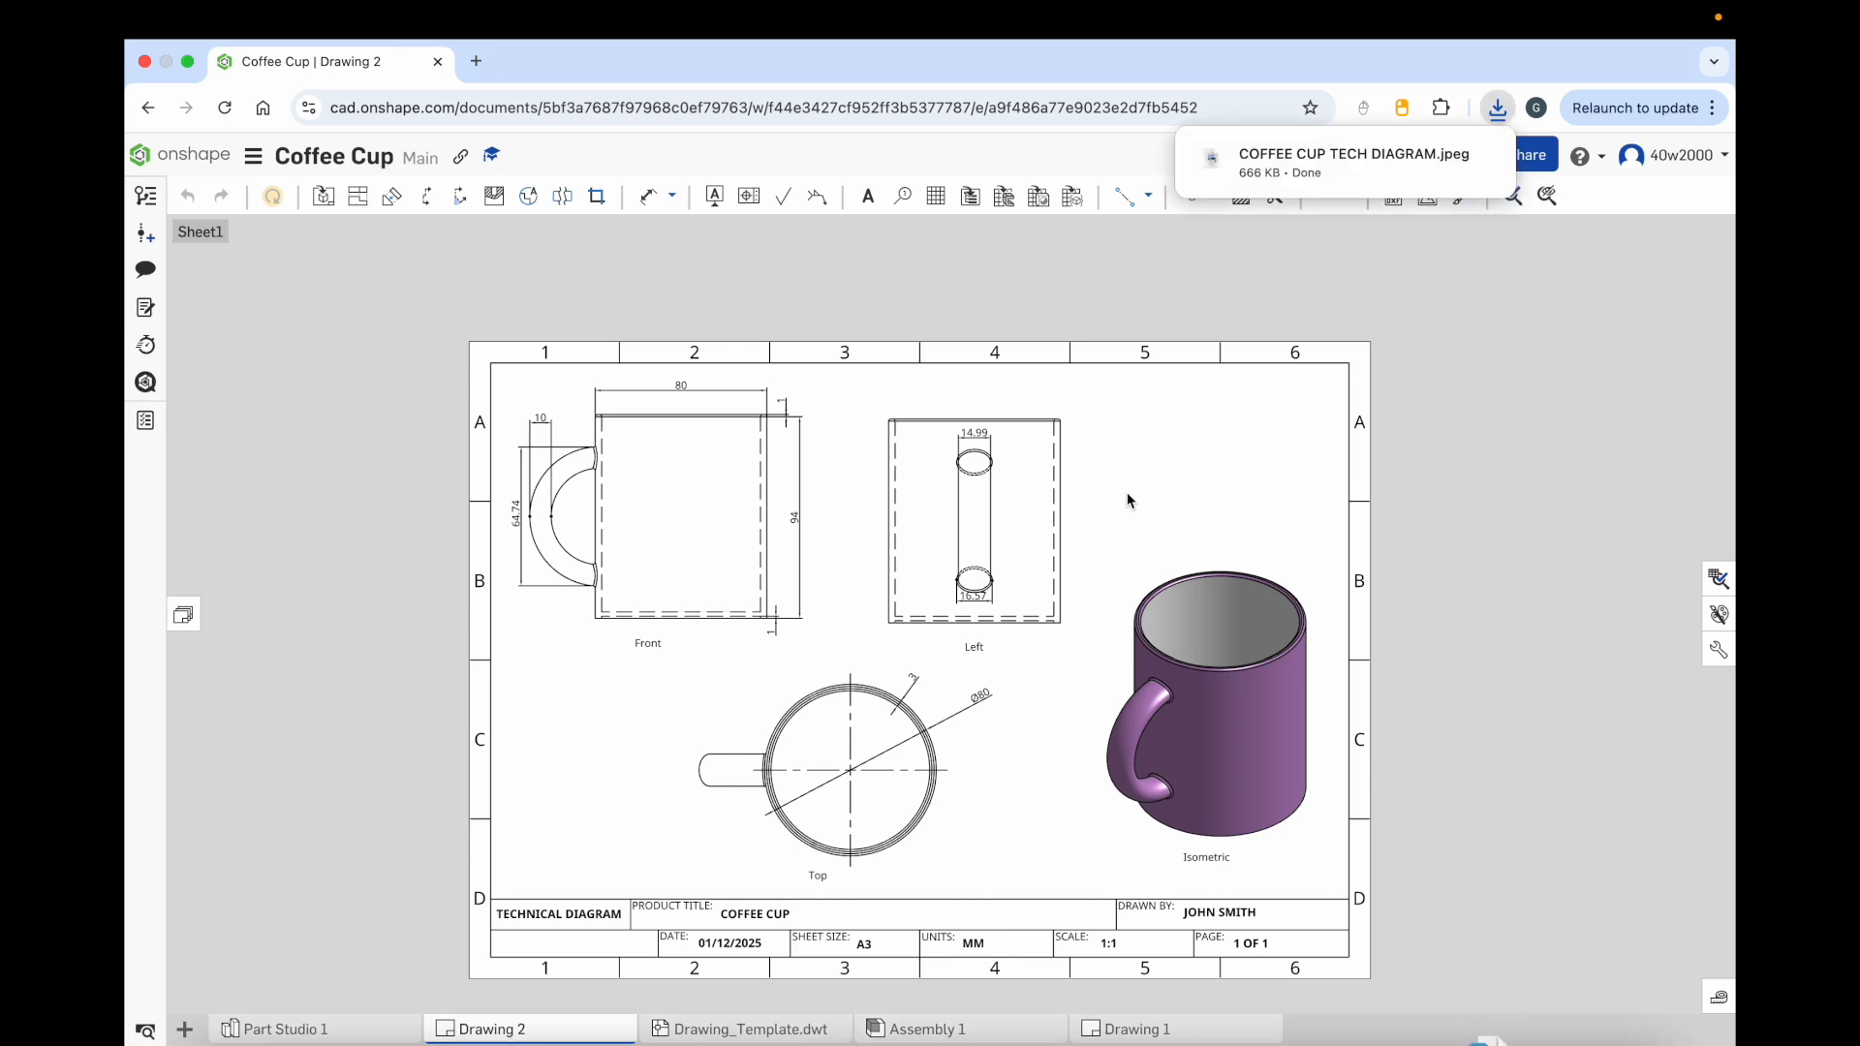
Step: Open the downloaded COFFEE CUP TECH DIAGRAM.jpeg in Preview to check it, and return to the browser
{"action": "left_click", "coordinate": [1441, 158]}
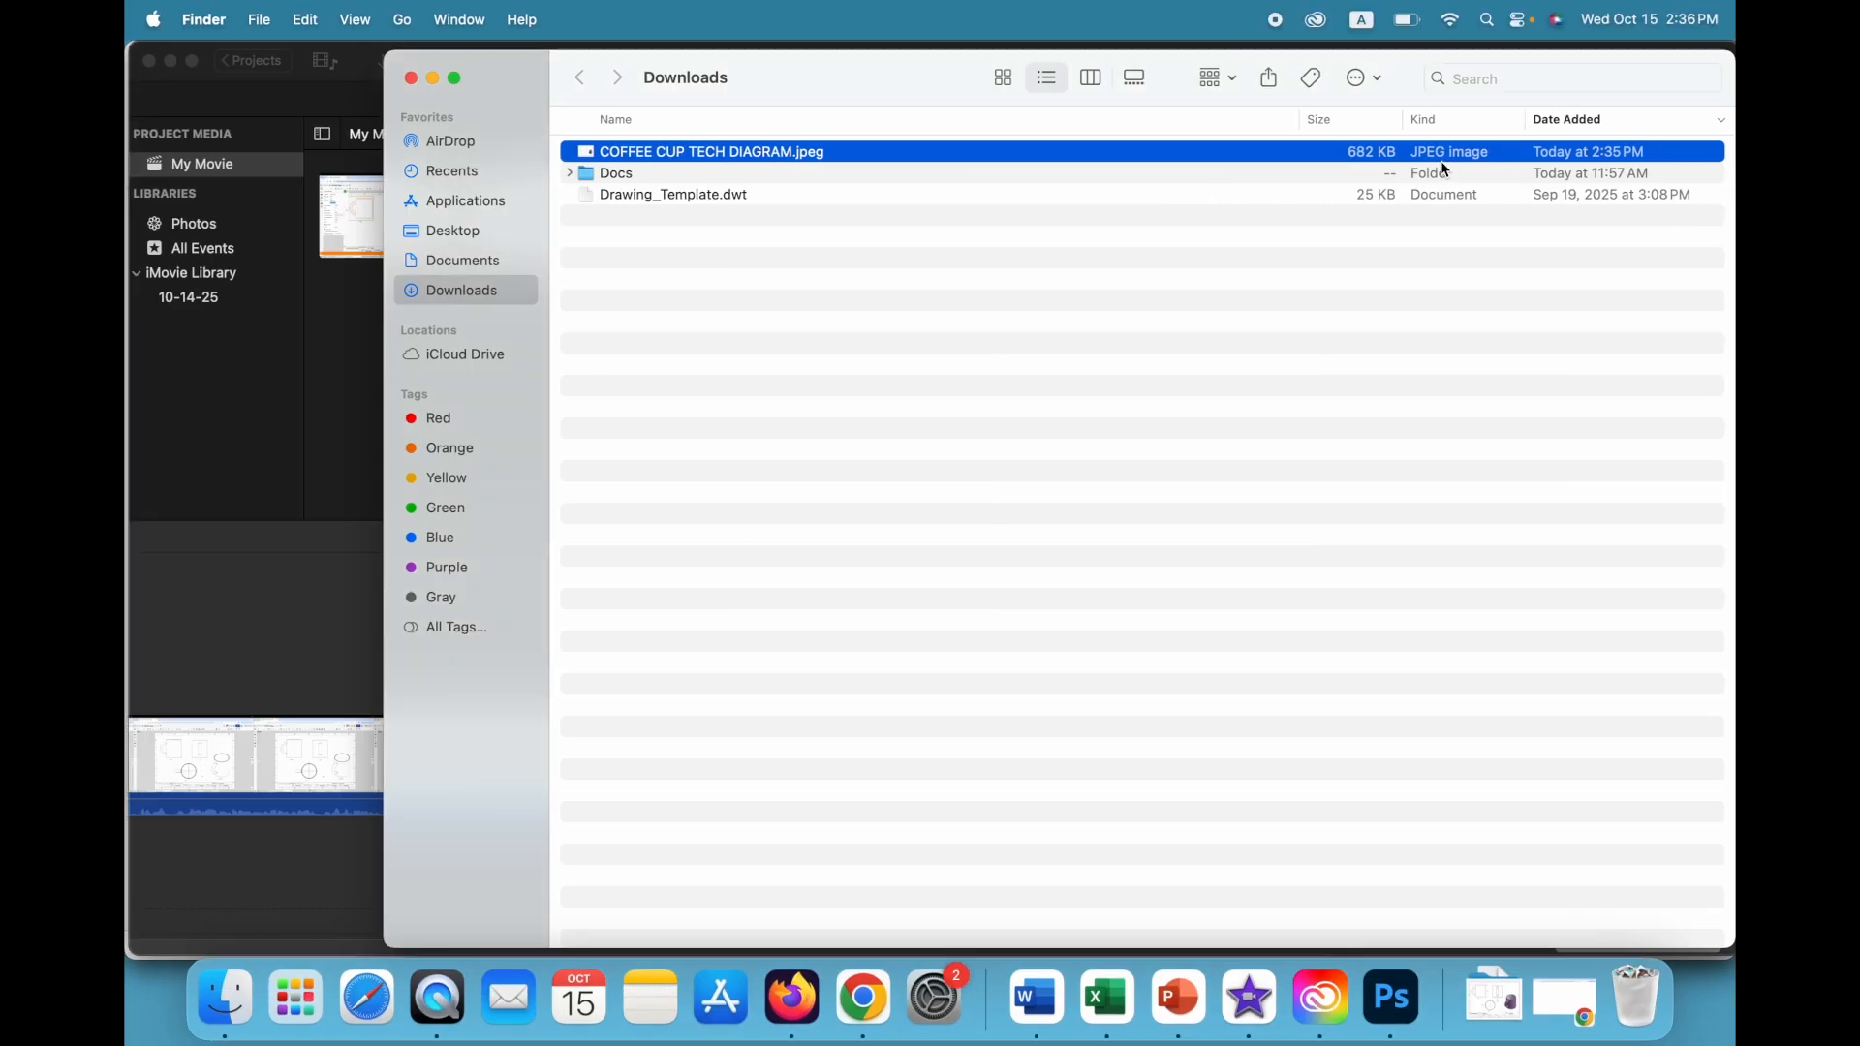
{"action": "left_click_drag", "start_coordinate": [800, 69], "coordinate": [625, 66]}
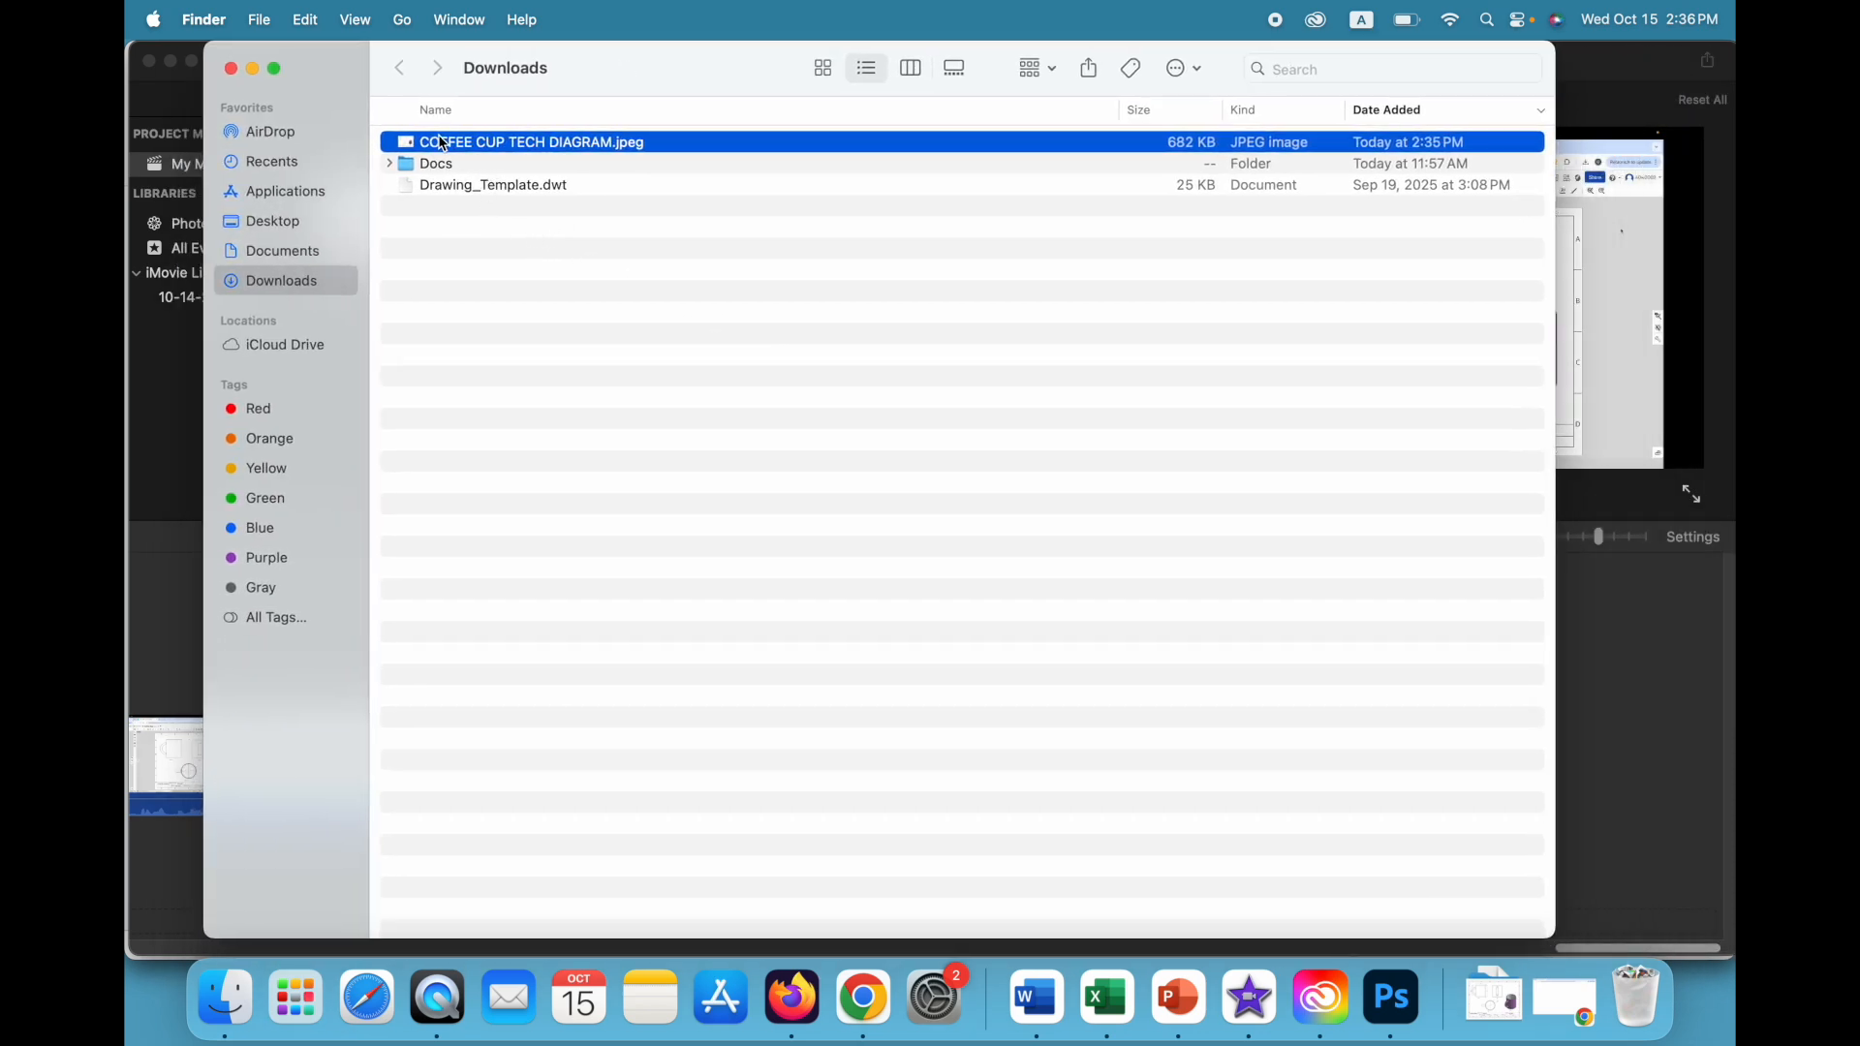
{"action": "double_click", "coordinate": [543, 144]}
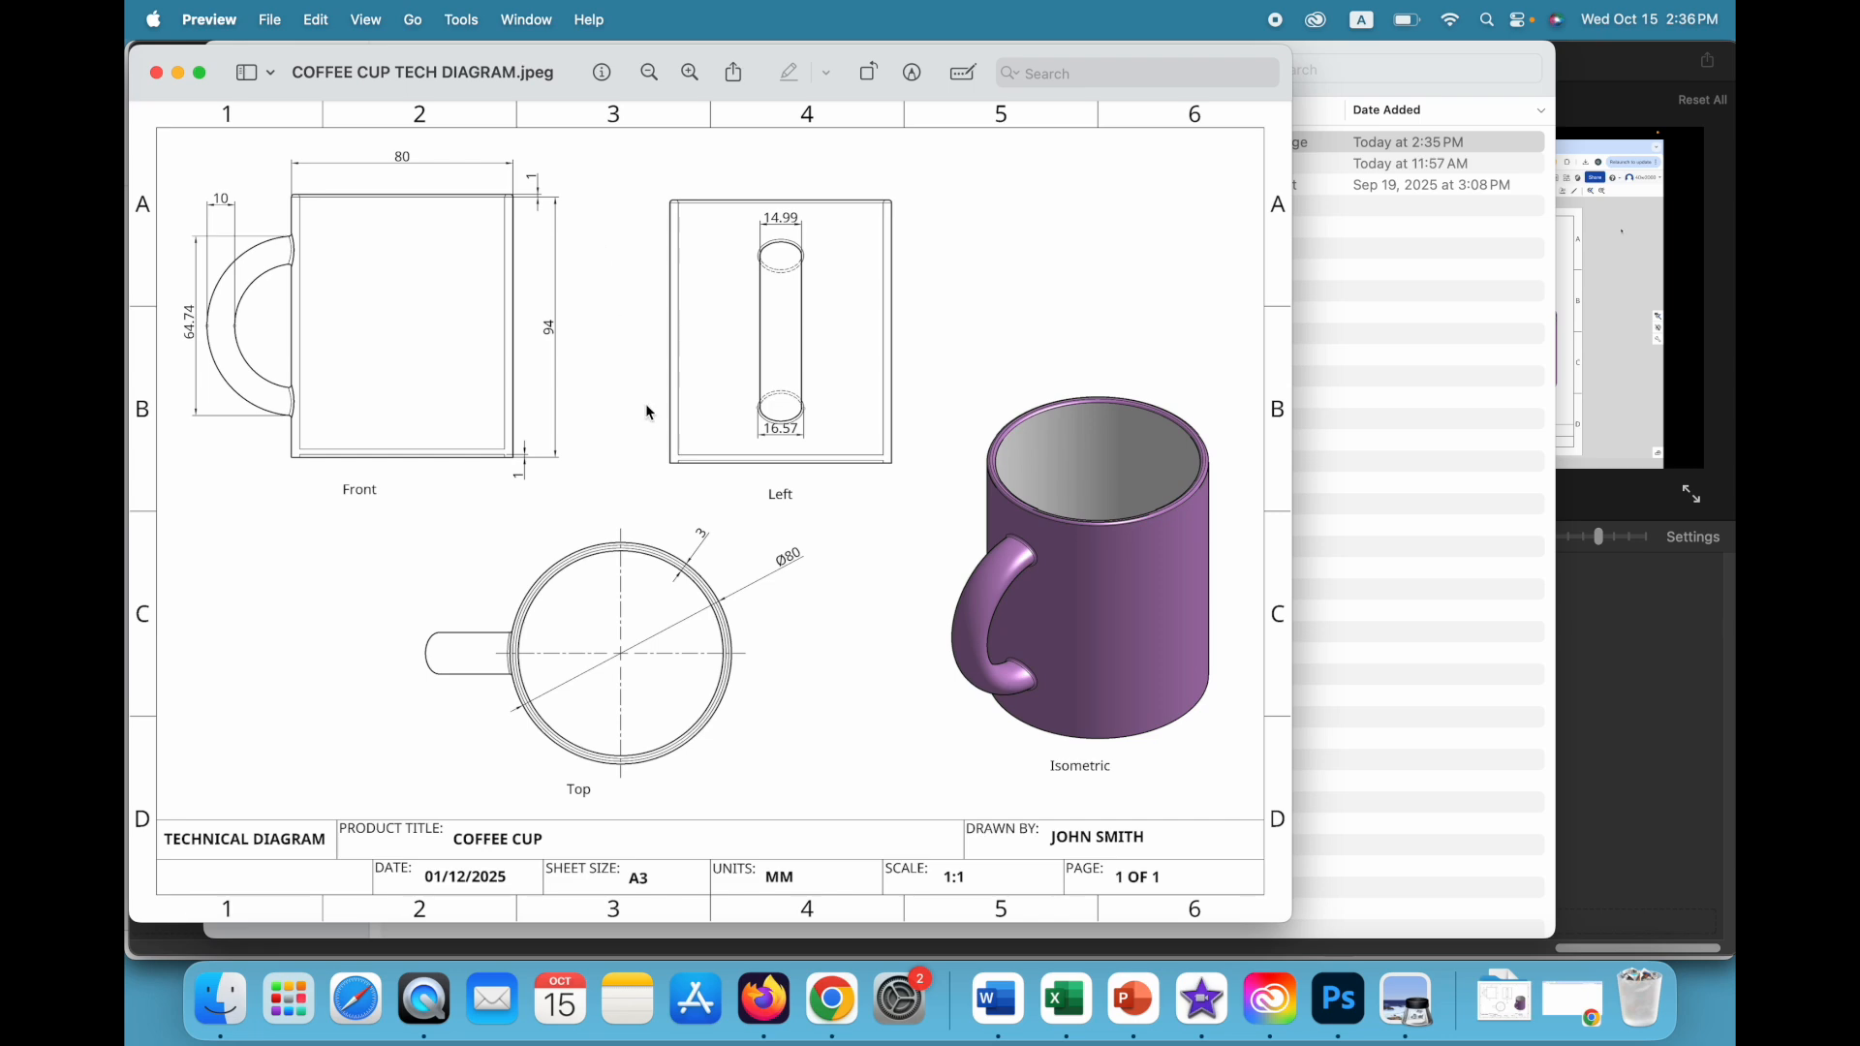
{"action": "left_click", "coordinate": [833, 1003]}
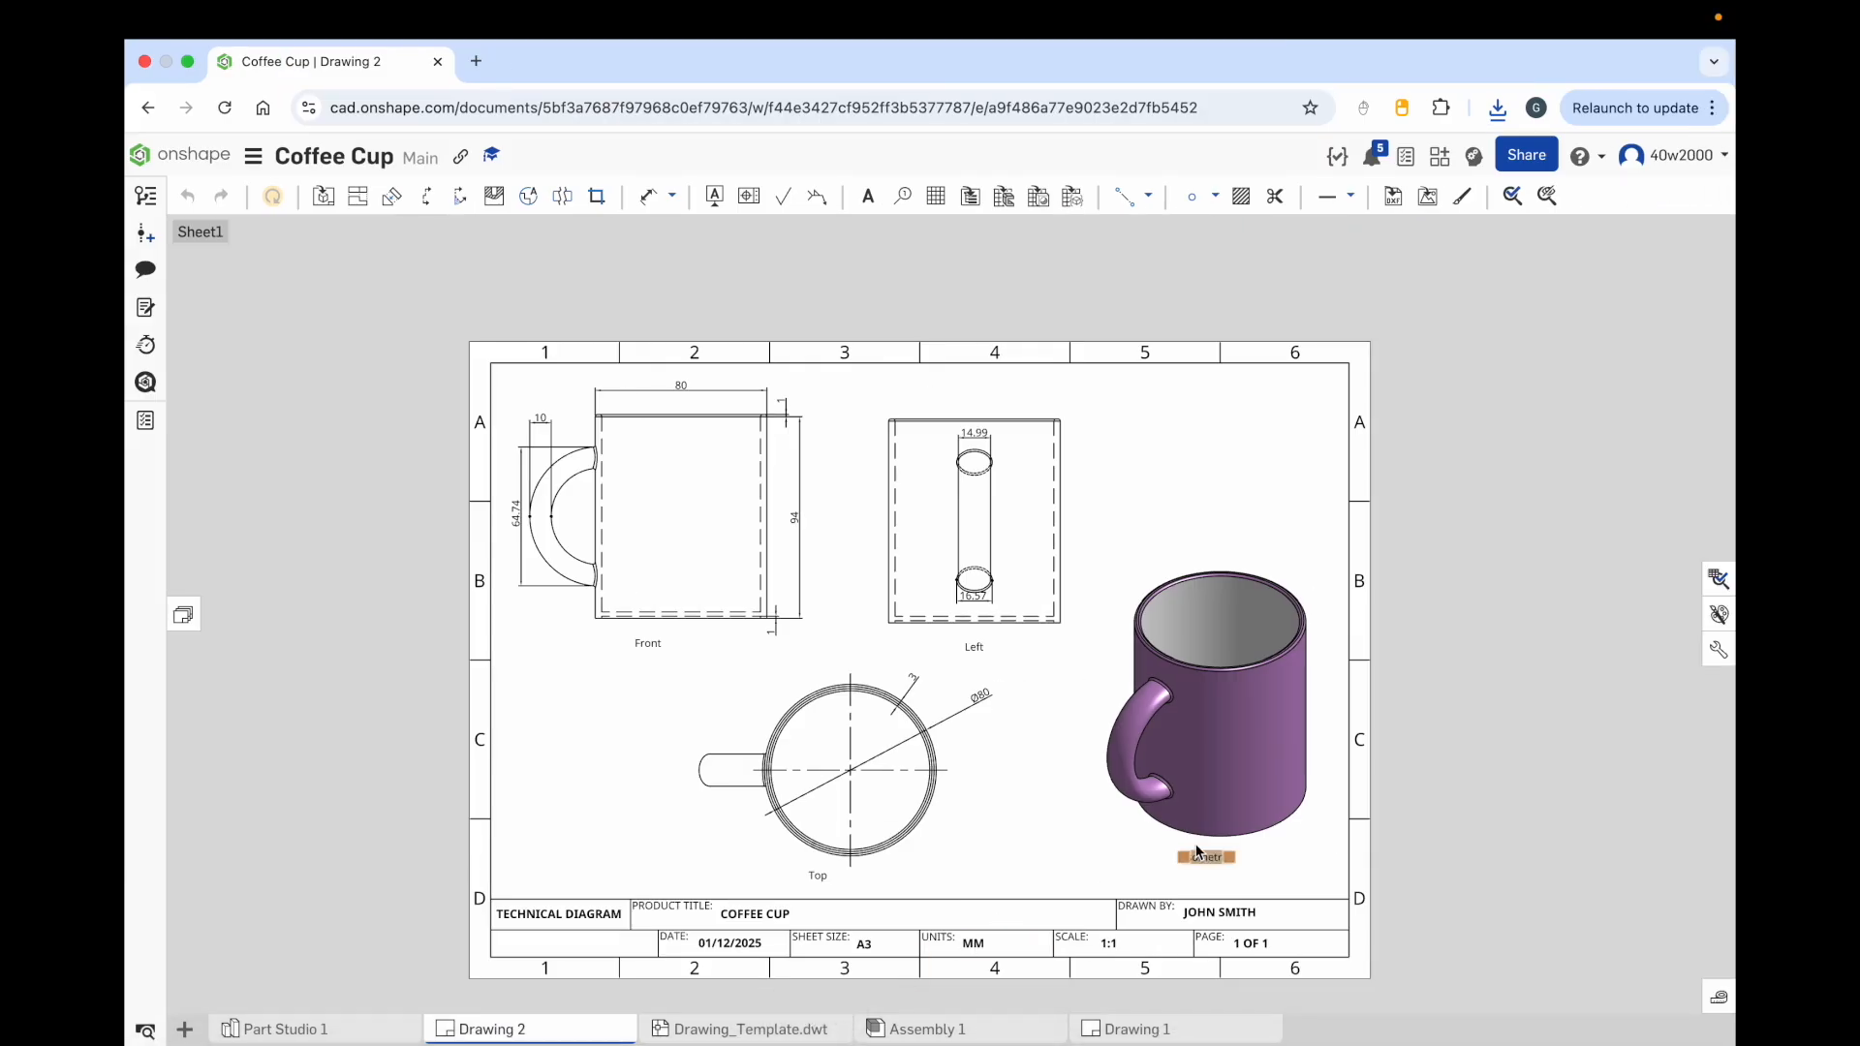